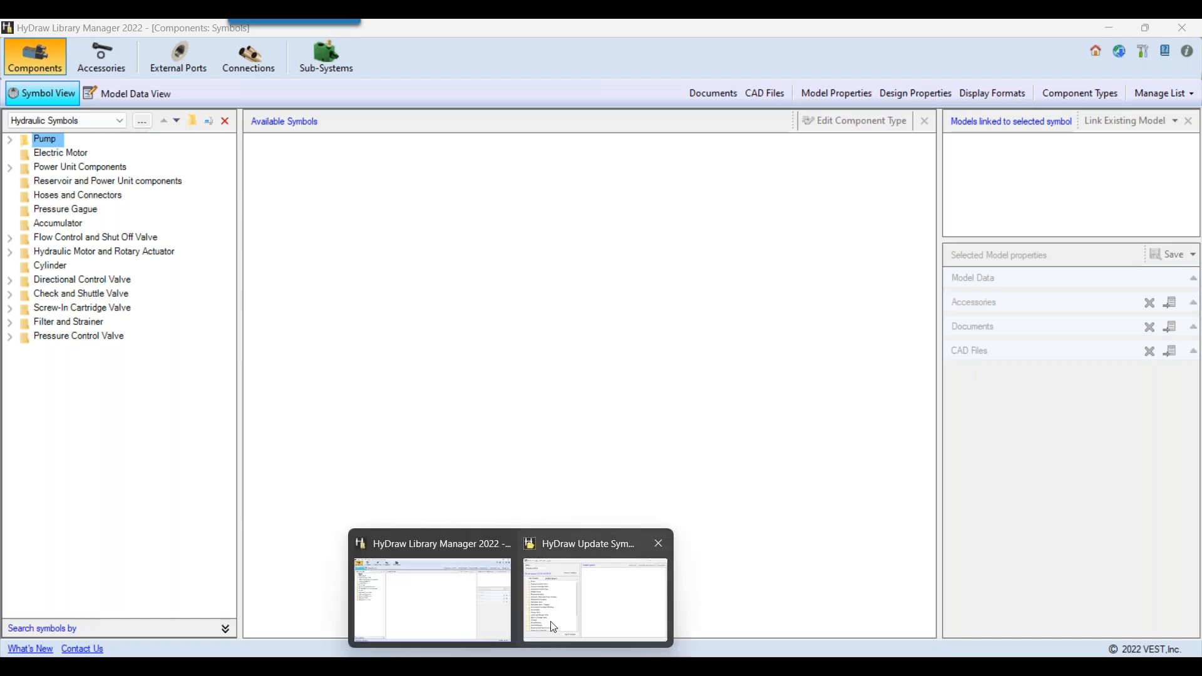
Look through the new symbol categories offered in the HyDraw Update Symbol Library window, then close it.
click(554, 627)
drag(414, 133, 545, 114)
scroll(472, 314, down, 3)
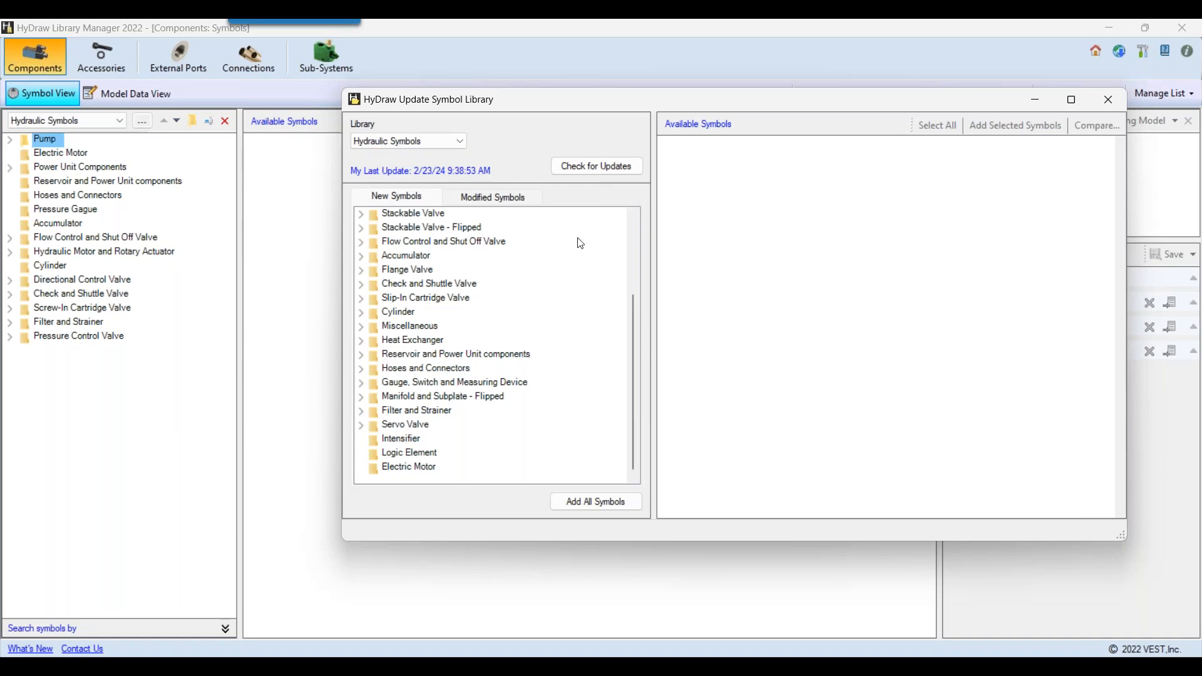
key(Escape)
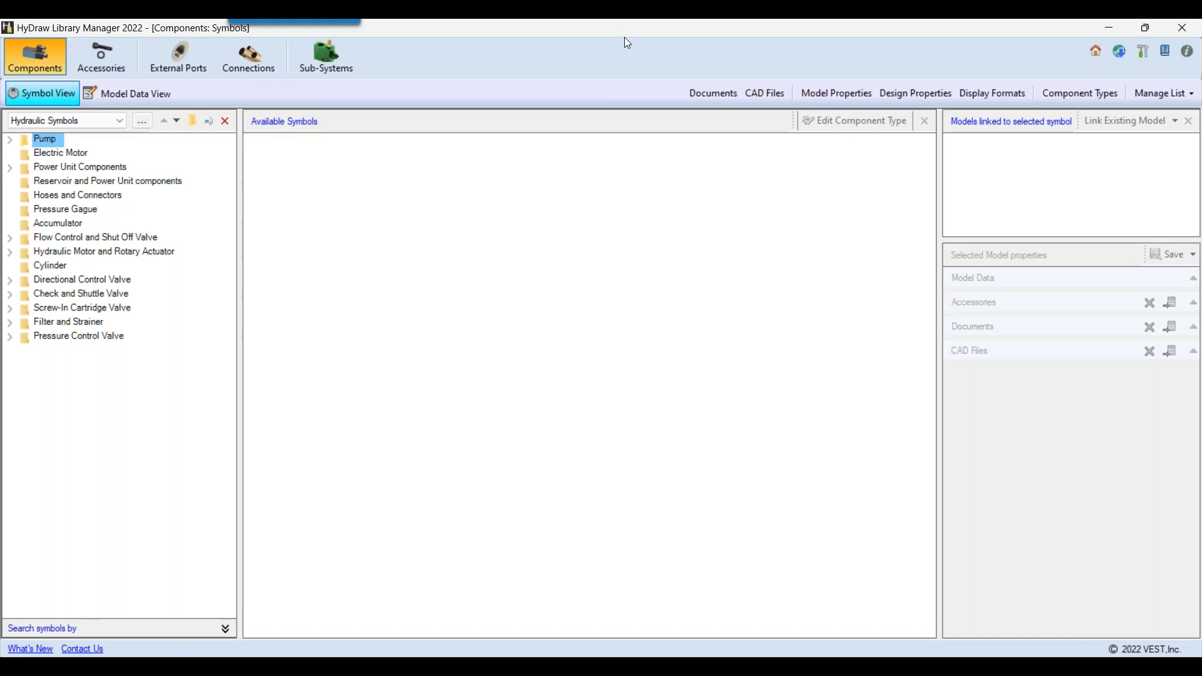
Check which component type is assigned to the first fixed pump symbol without changing it.
double_click(59, 140)
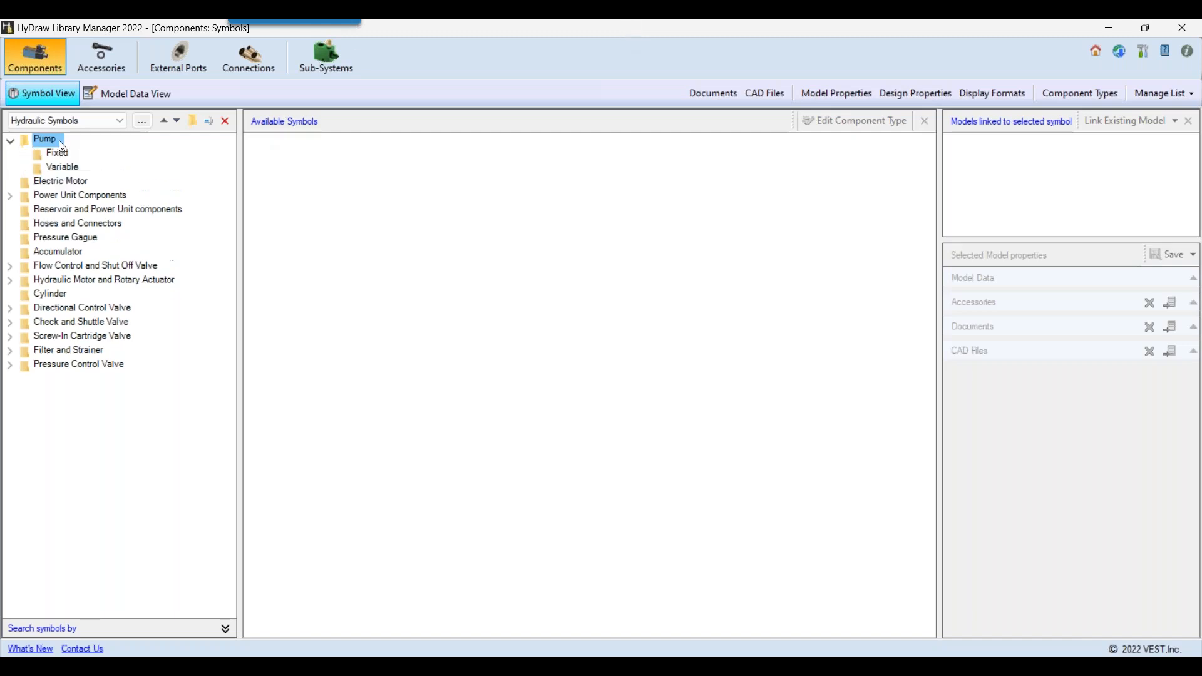
click(50, 153)
click(288, 169)
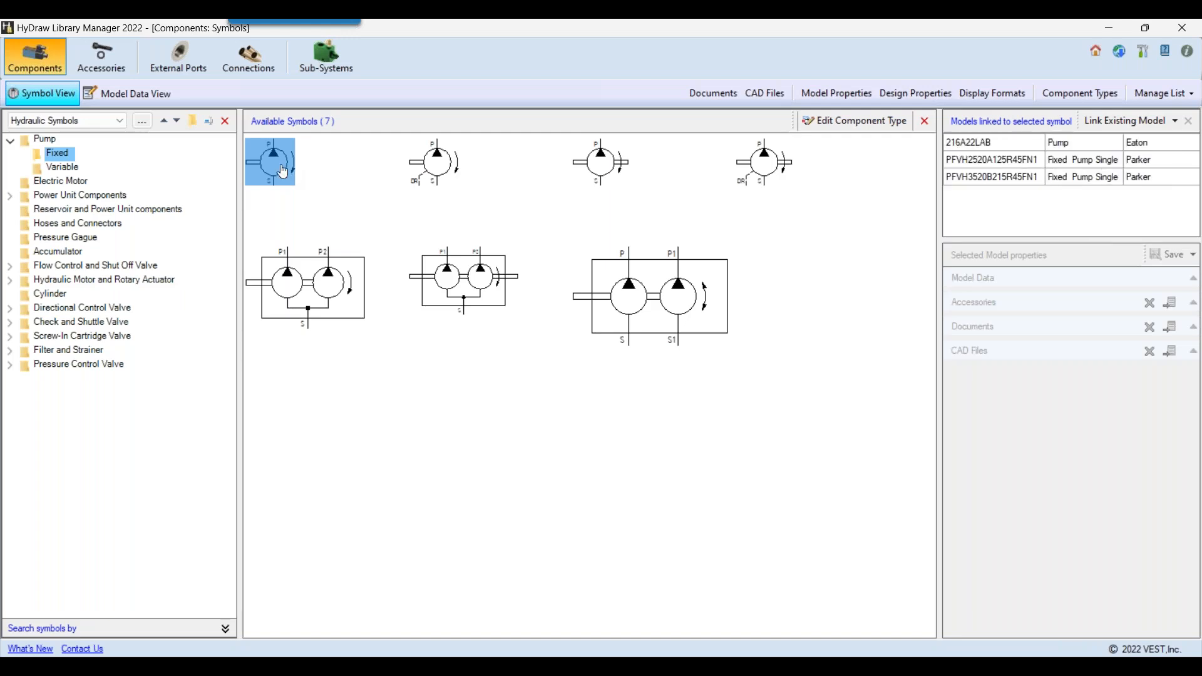
right_click(288, 169)
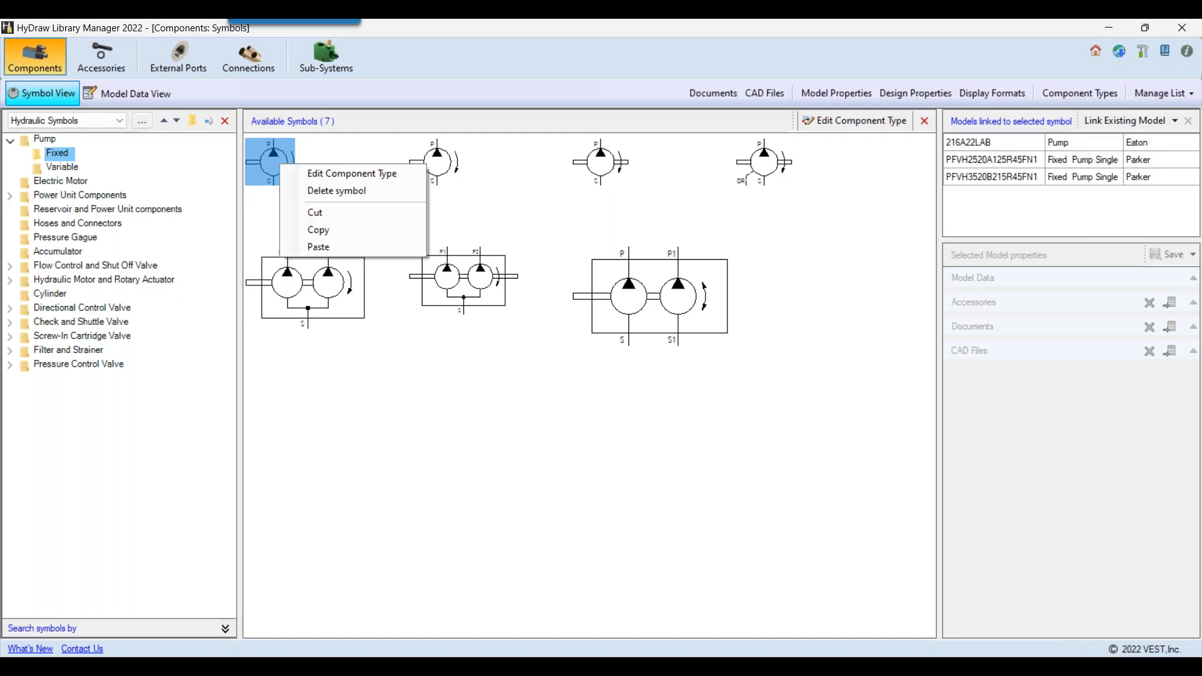
click(322, 172)
drag(587, 269, 748, 255)
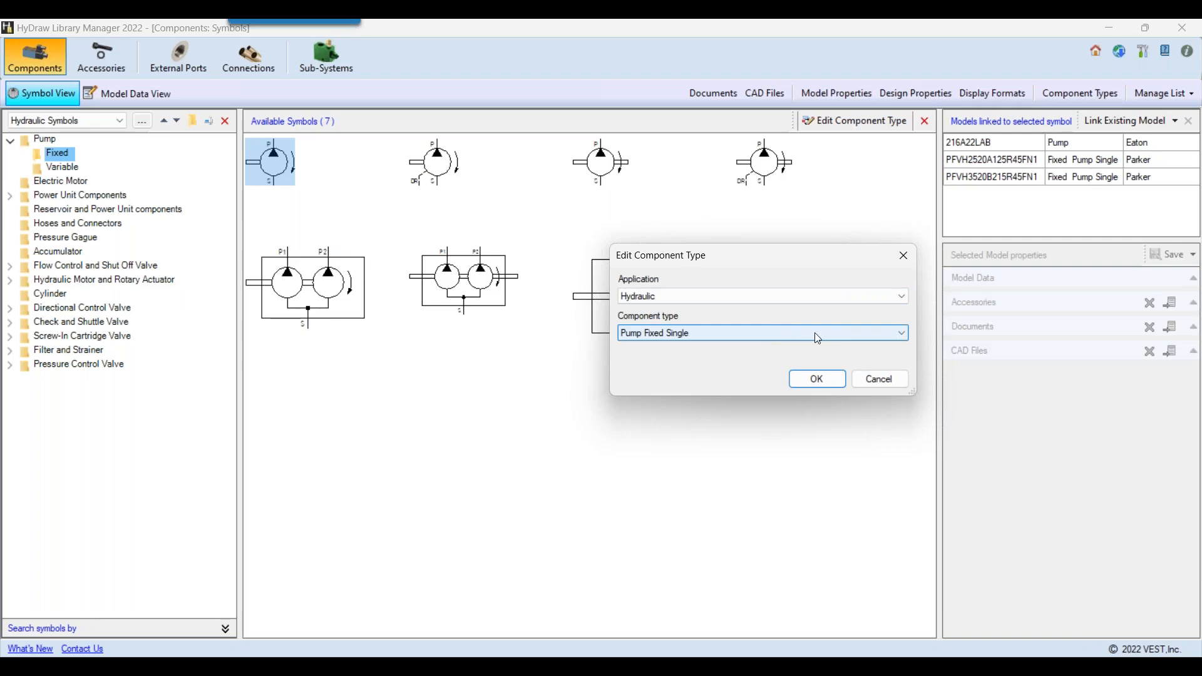
click(878, 379)
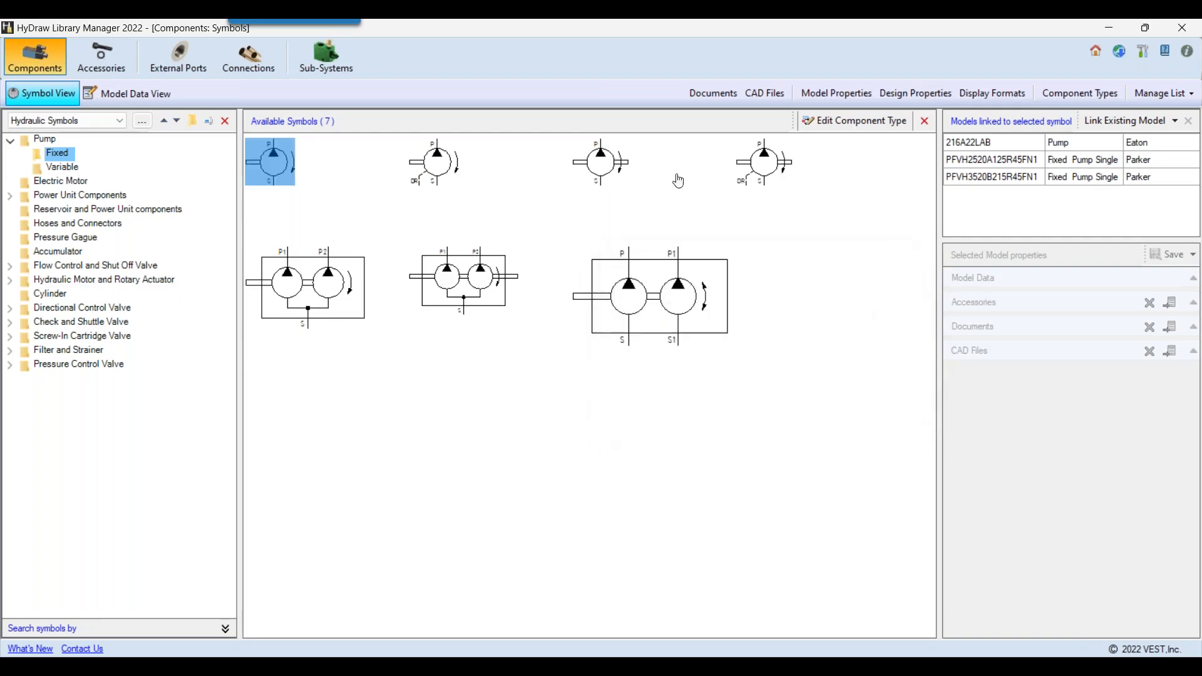
Examine the properties of the hydraulic component types Accumulator, Electric Motor, Filter and surface-mounted solenoid-operated direction control valve.
click(1063, 98)
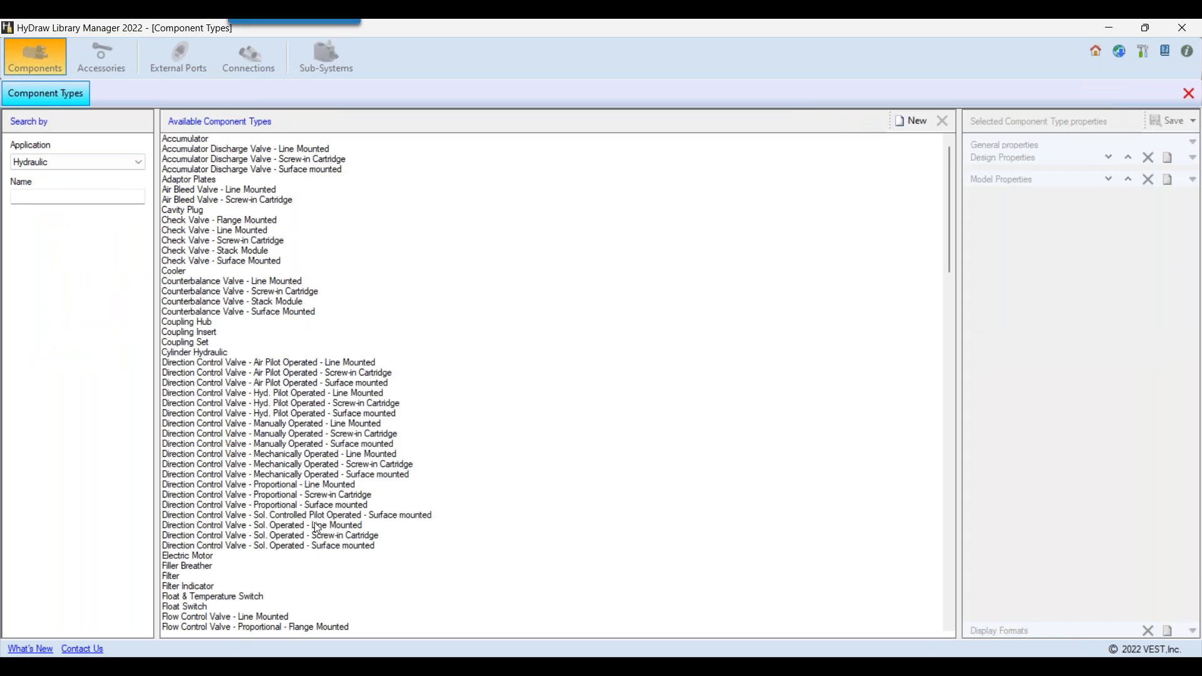
click(316, 547)
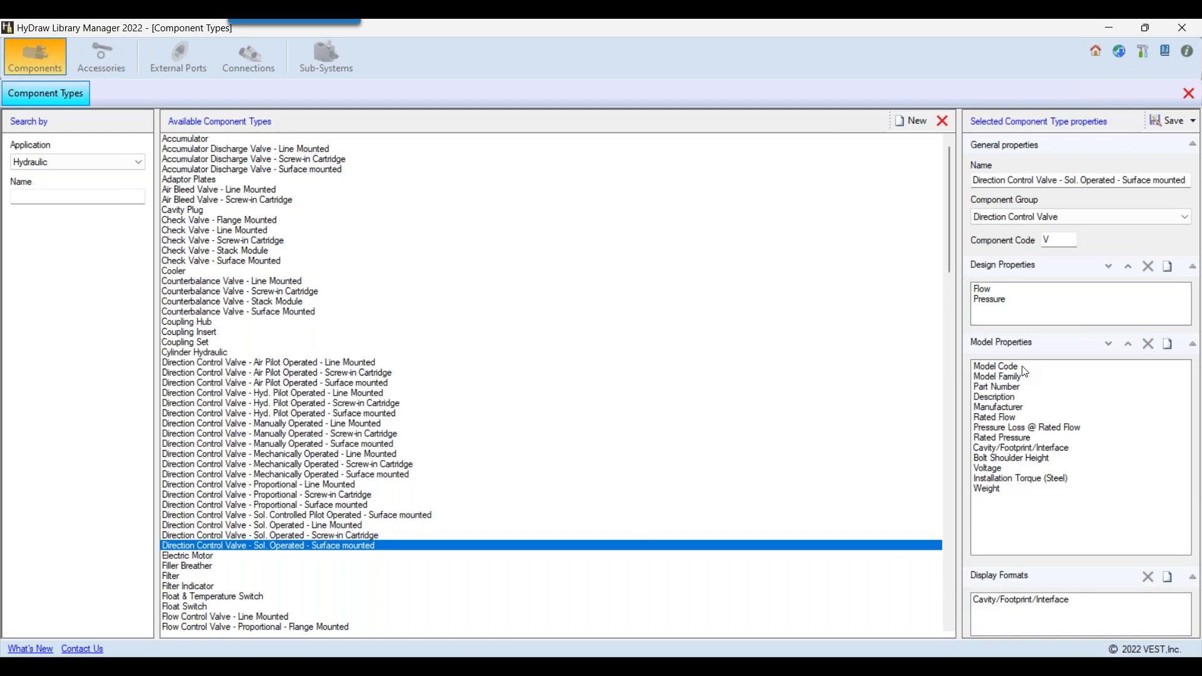
click(233, 139)
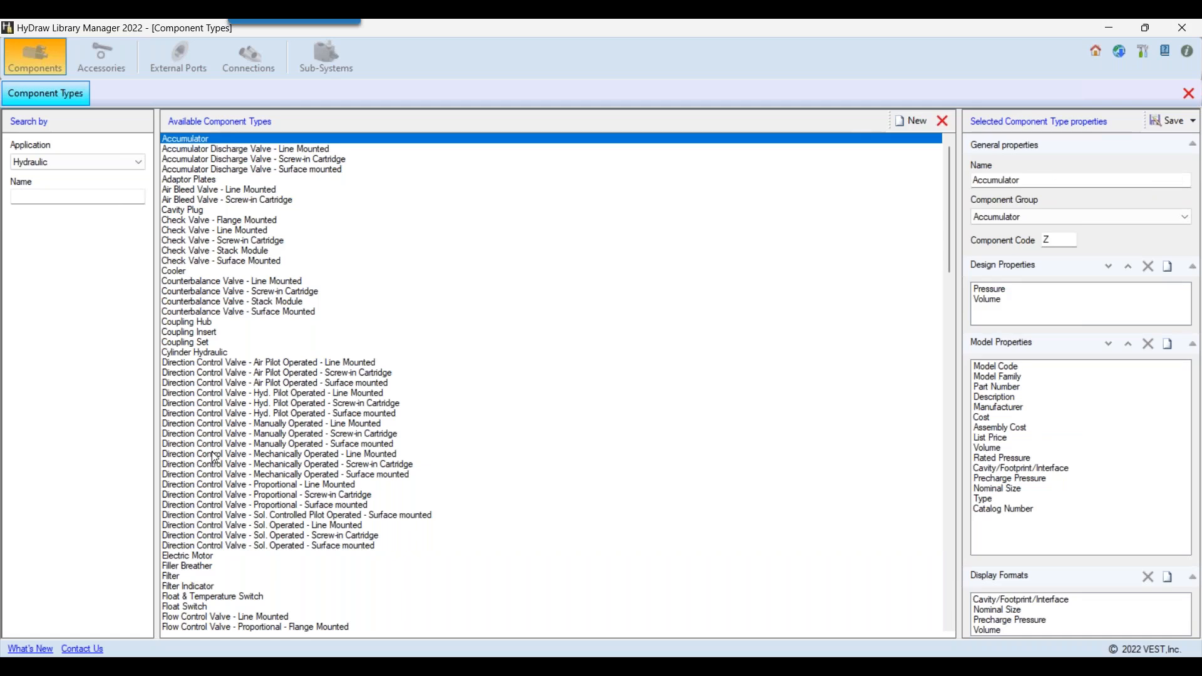
click(189, 555)
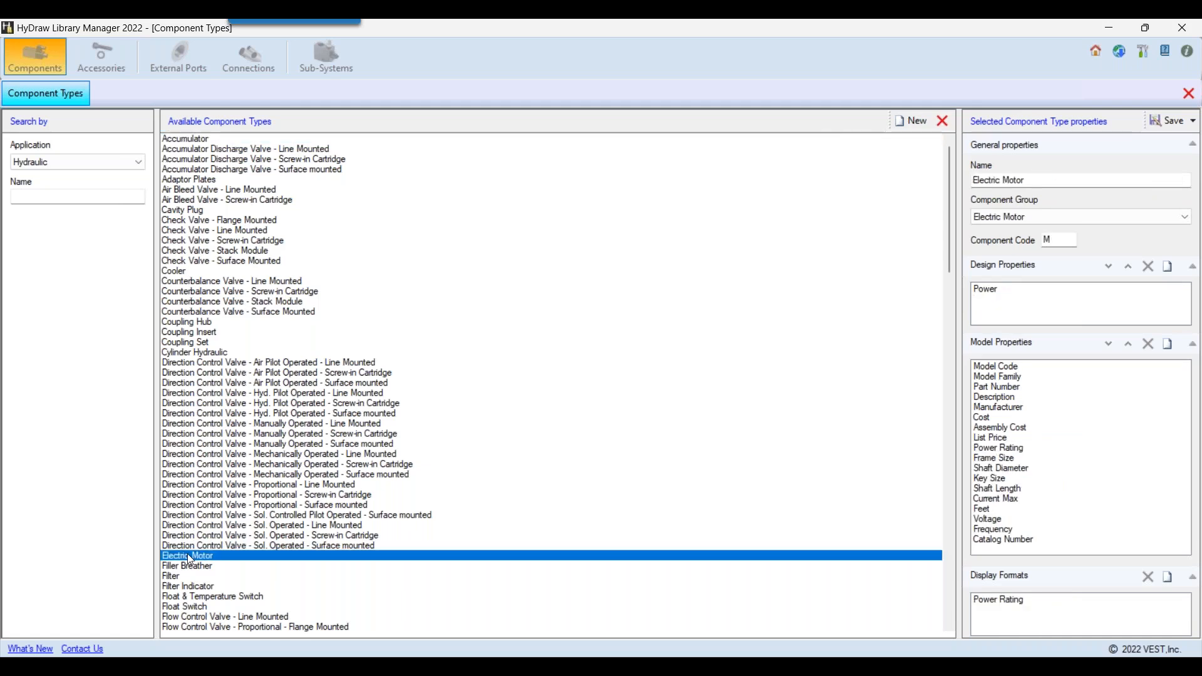
click(189, 574)
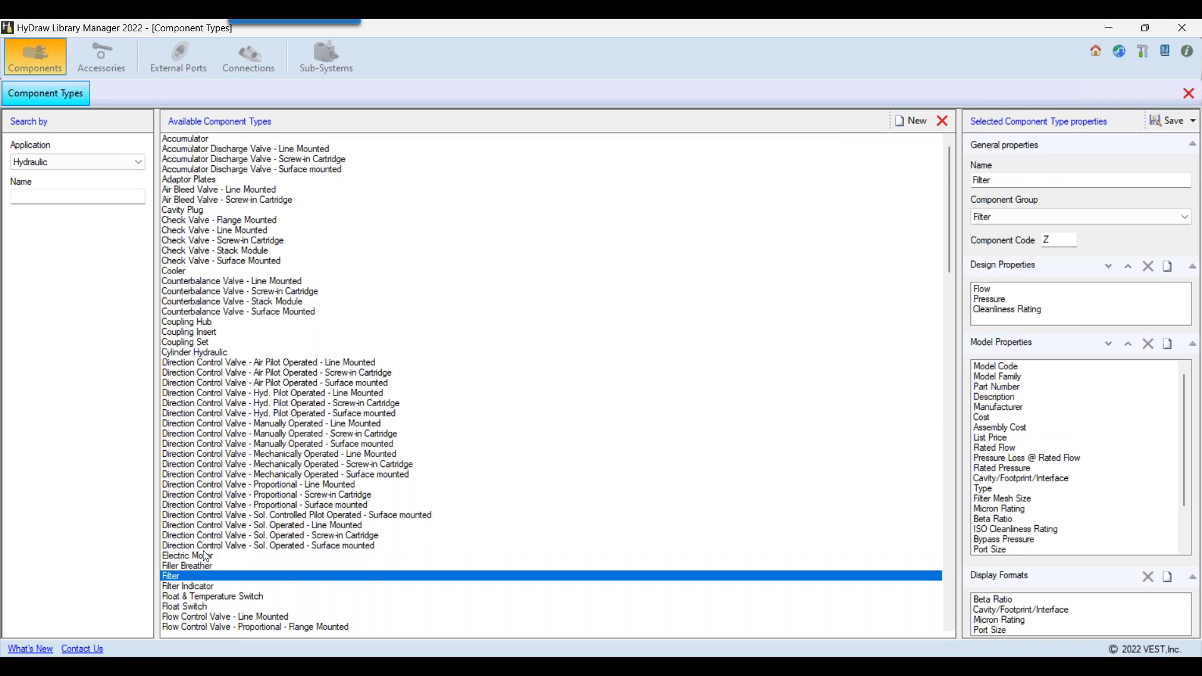
click(206, 554)
click(204, 545)
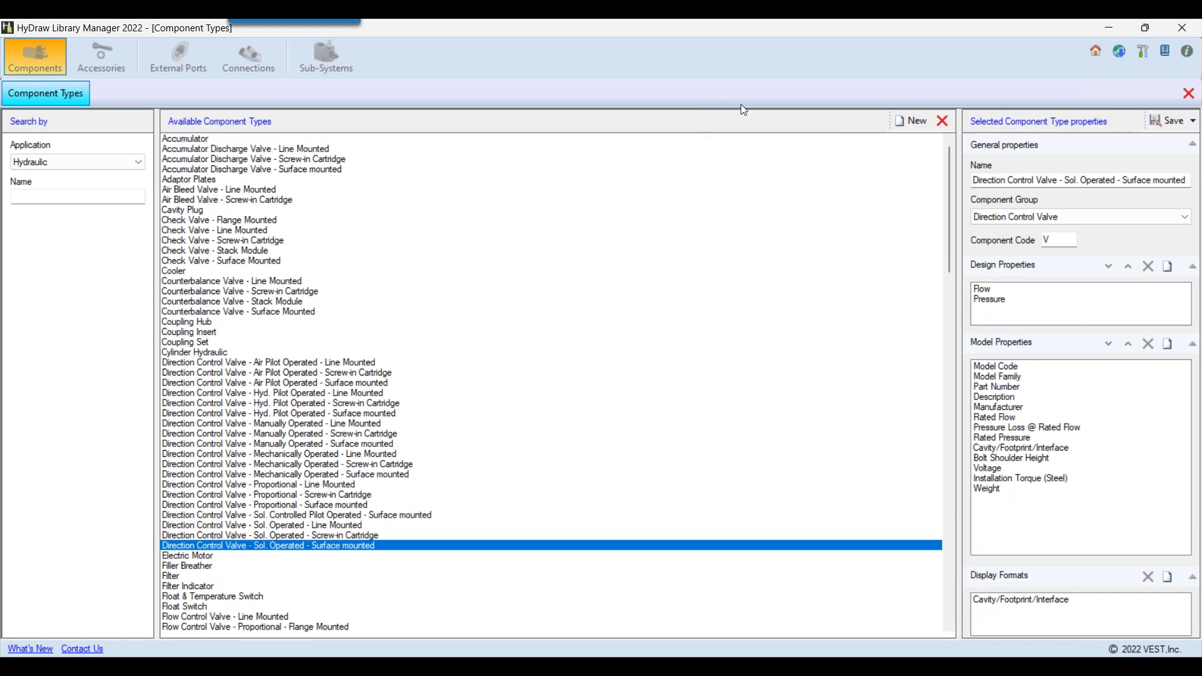
click(912, 121)
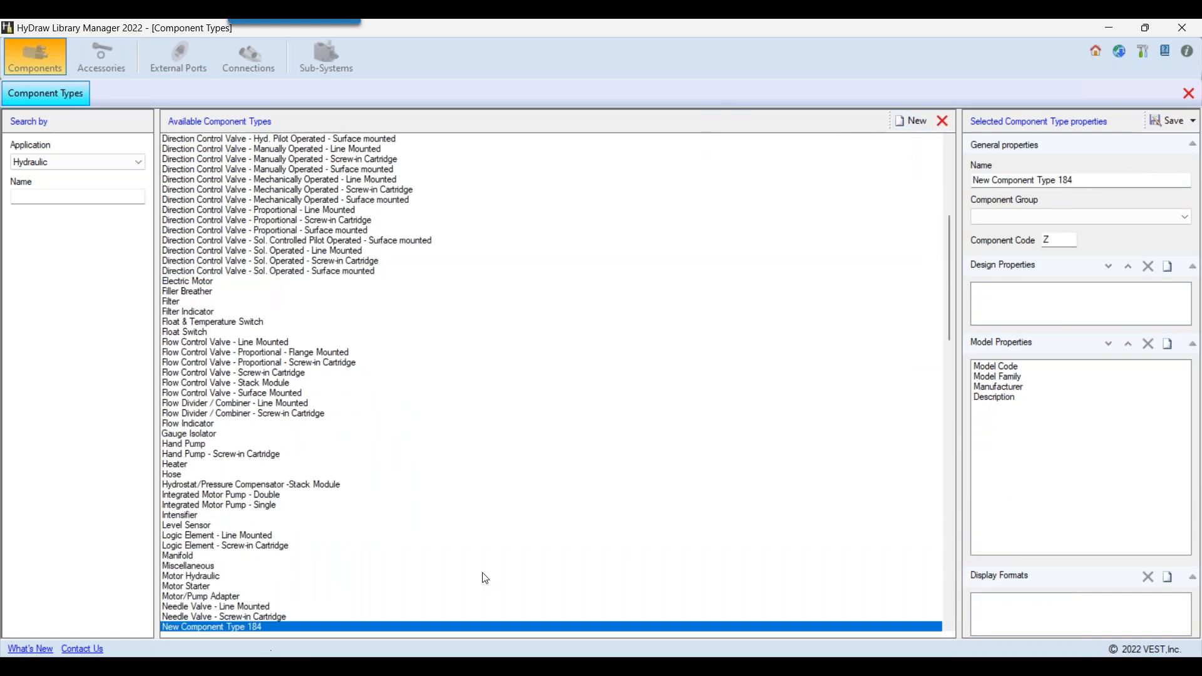
click(942, 121)
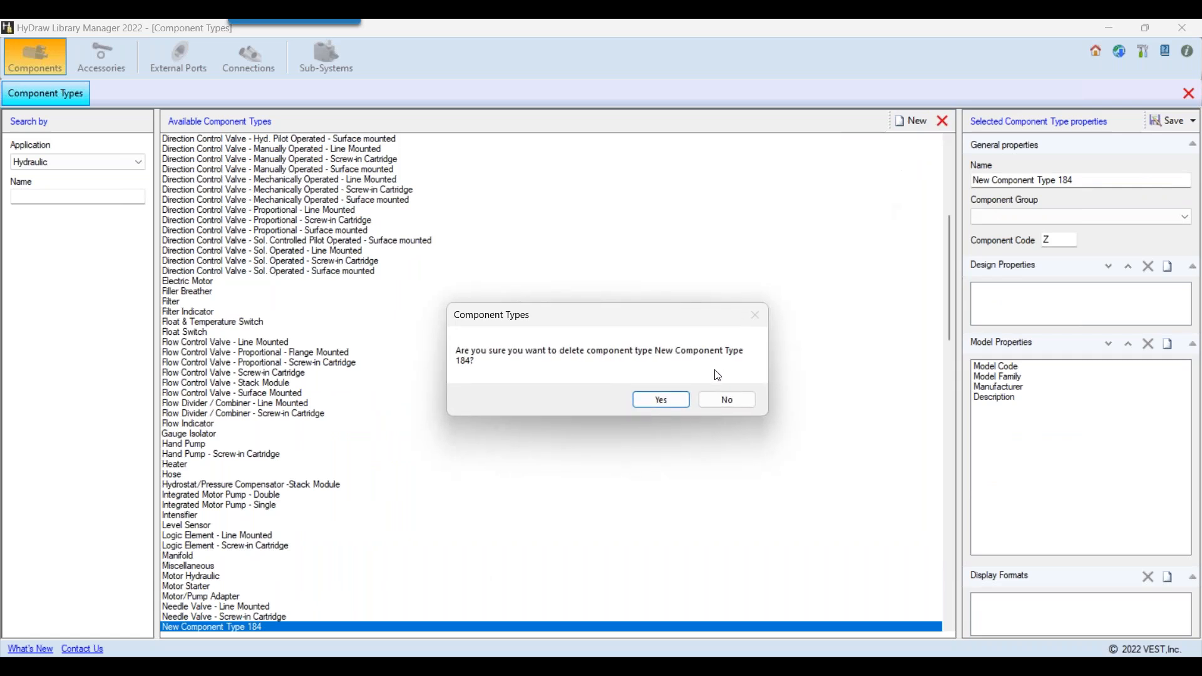
click(682, 403)
Remove Pressure Loss @ Rated Flow from the model properties of Direction Control Valve - Sol. Operated - Surface mounted.
scroll(293, 338, up, 2)
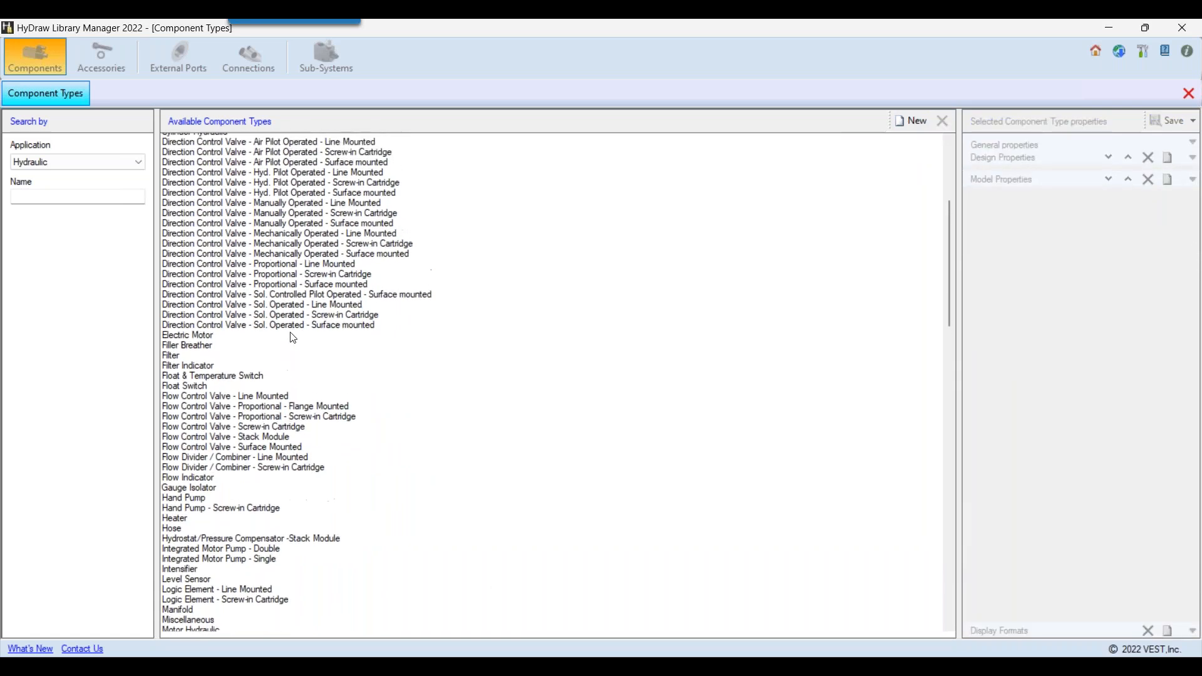
click(292, 332)
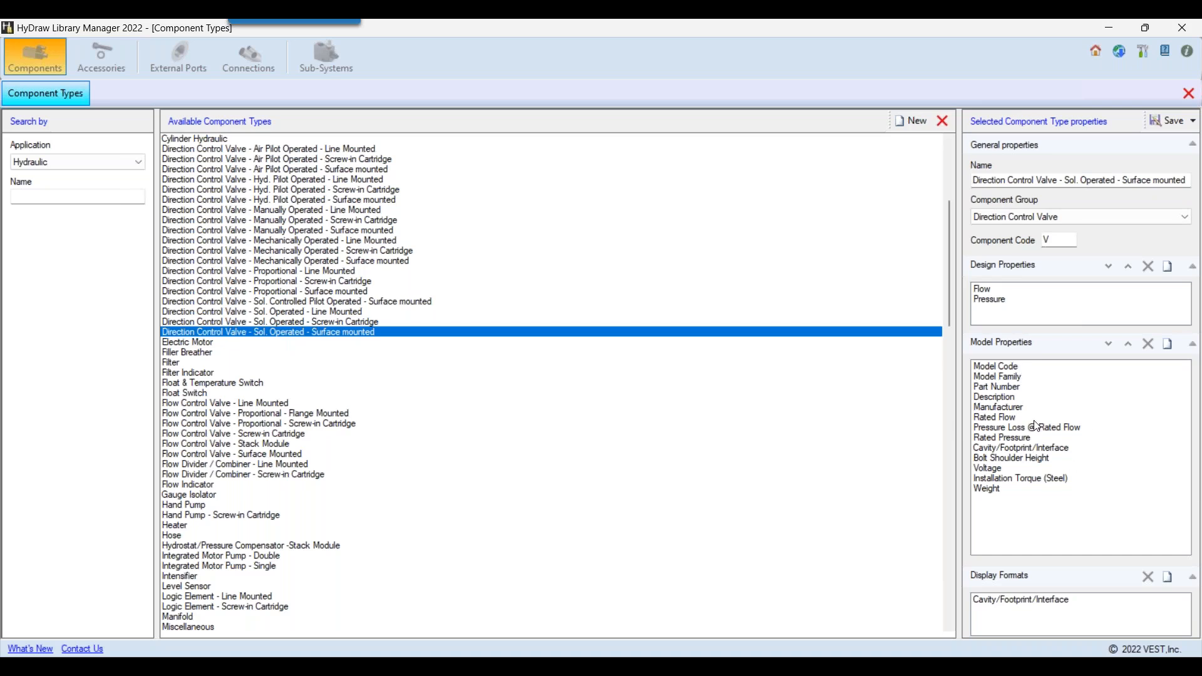
click(1032, 387)
mouse_move(1033, 419)
mouse_down()
mouse_move(1018, 490)
mouse_move(1015, 429)
mouse_up()
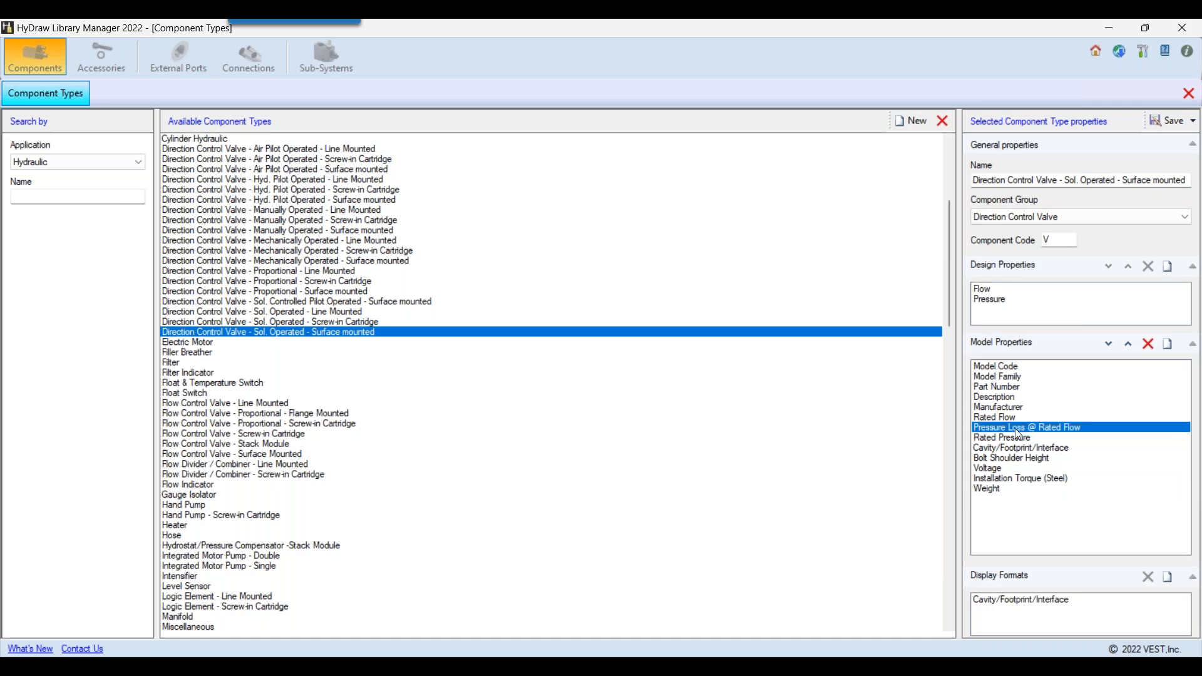
click(1147, 346)
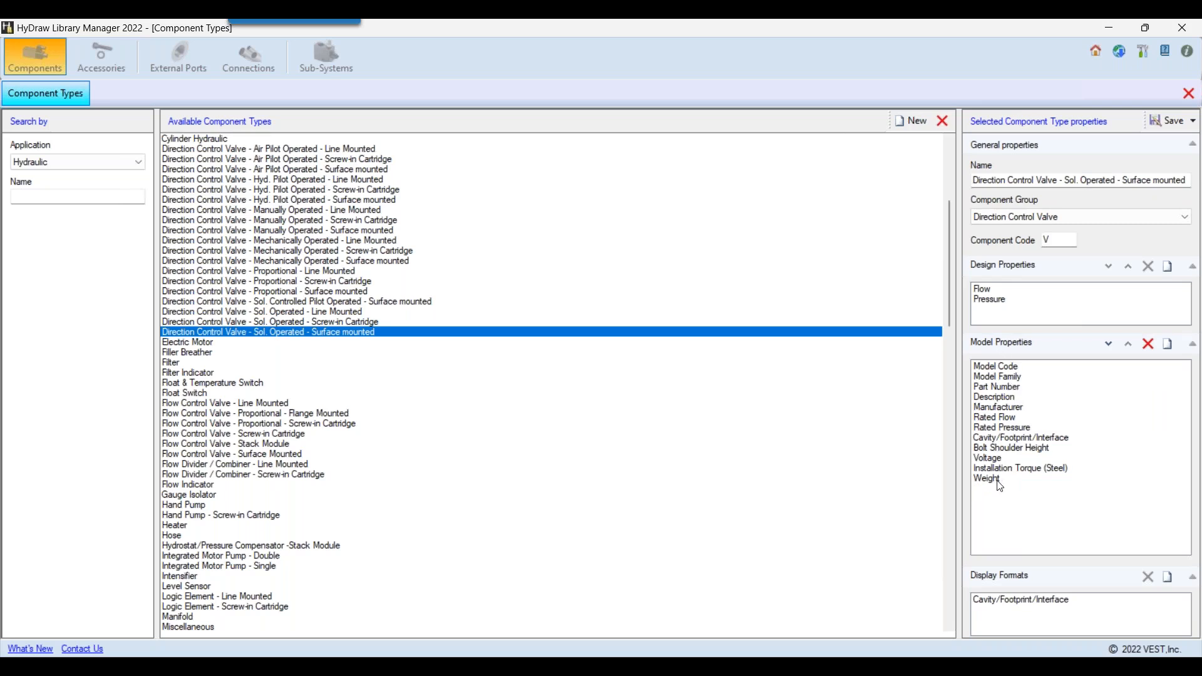
Open the selection of model properties for the valve type and look through the available ones.
click(1167, 344)
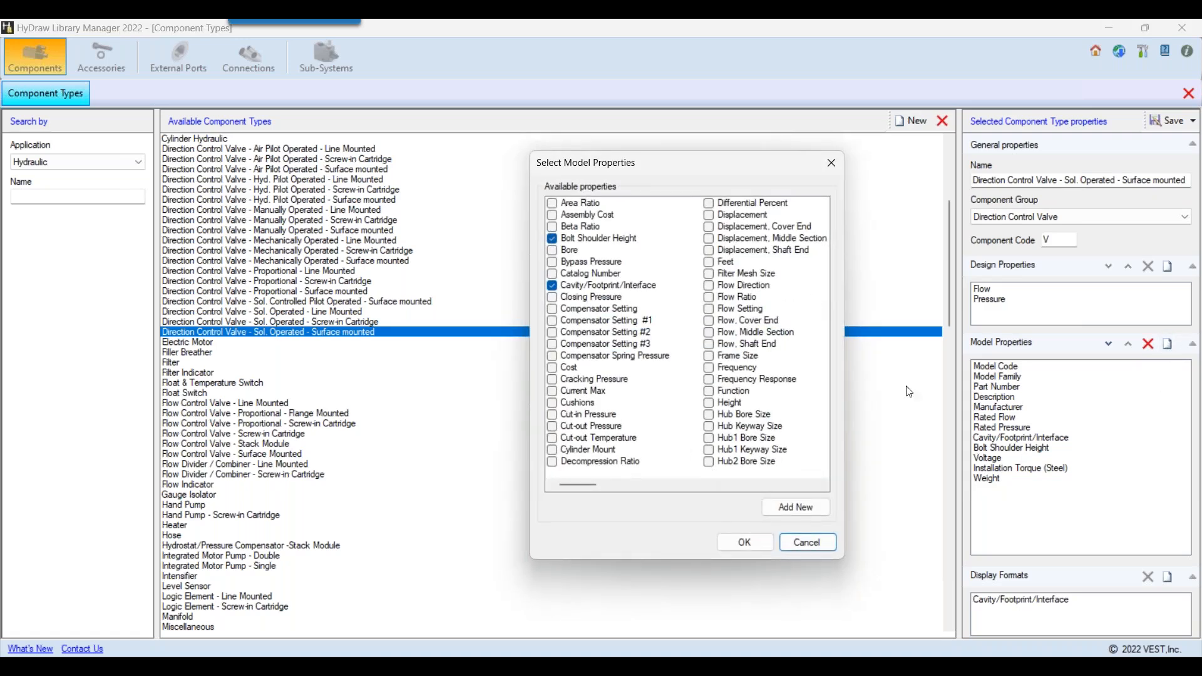
click(832, 163)
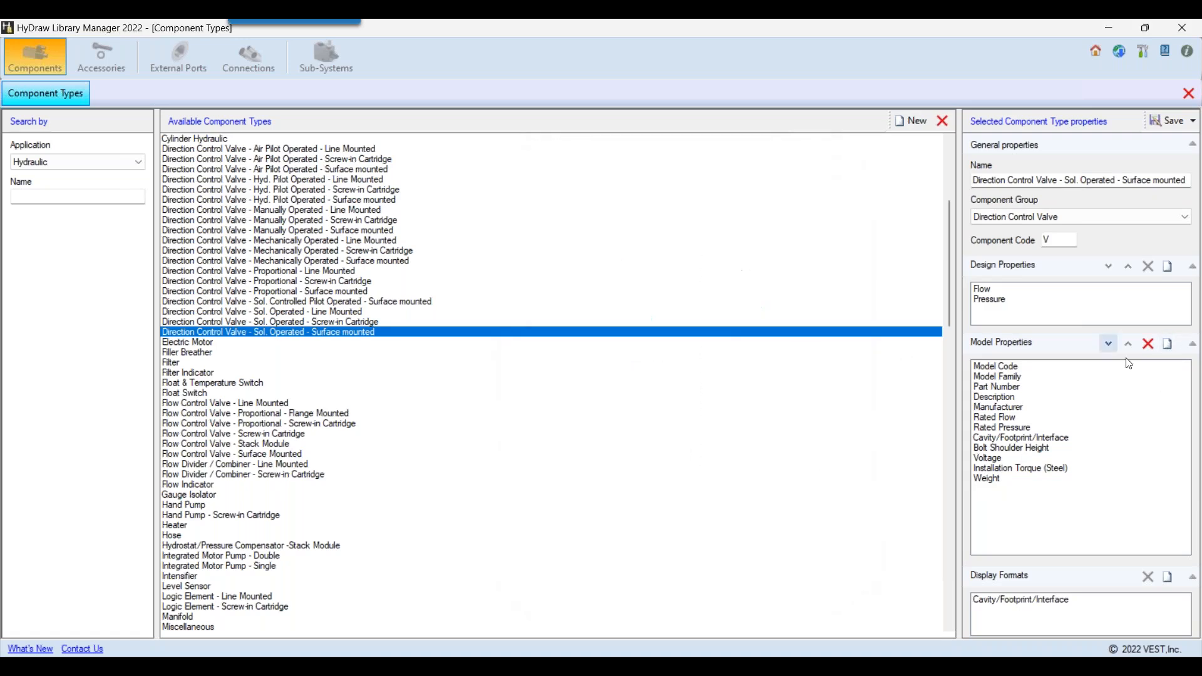
click(1167, 346)
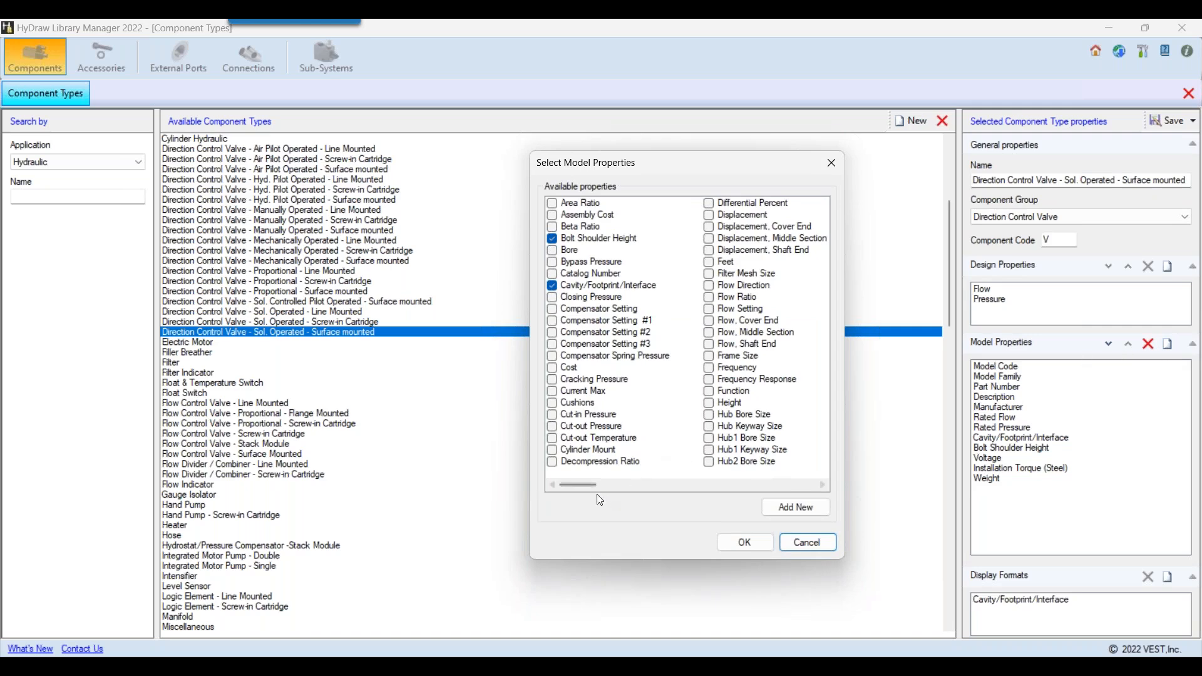
drag(590, 488, 731, 480)
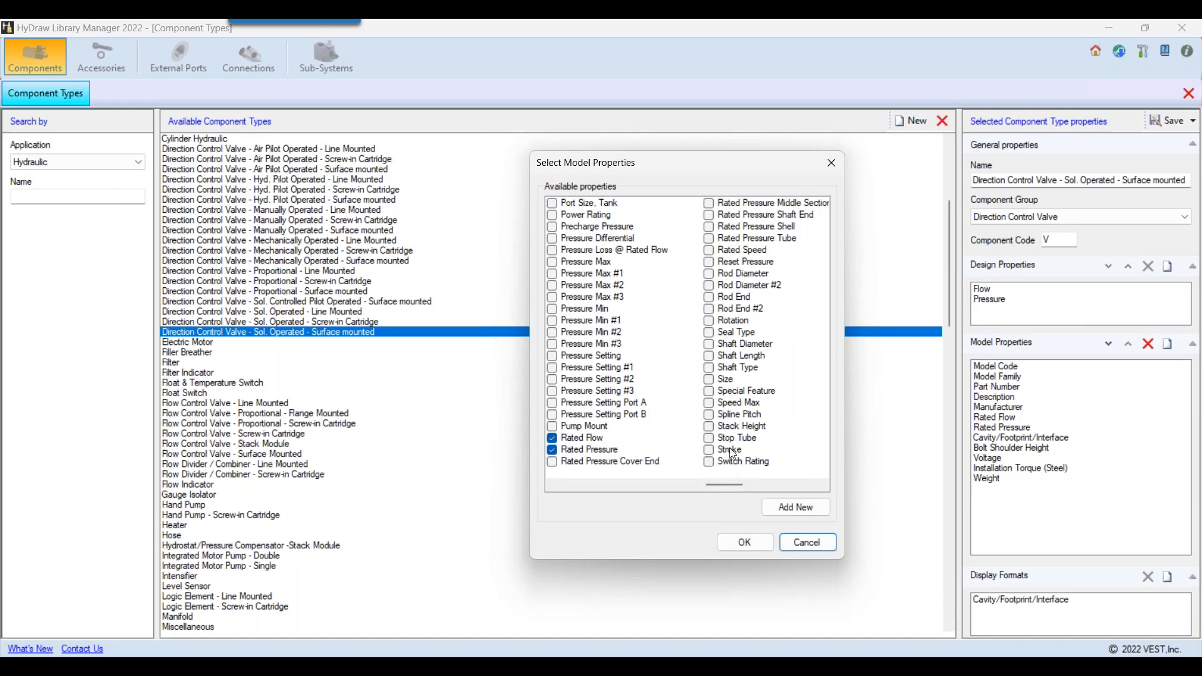
Define and save a new model property named Stock with the data type Number.
click(778, 508)
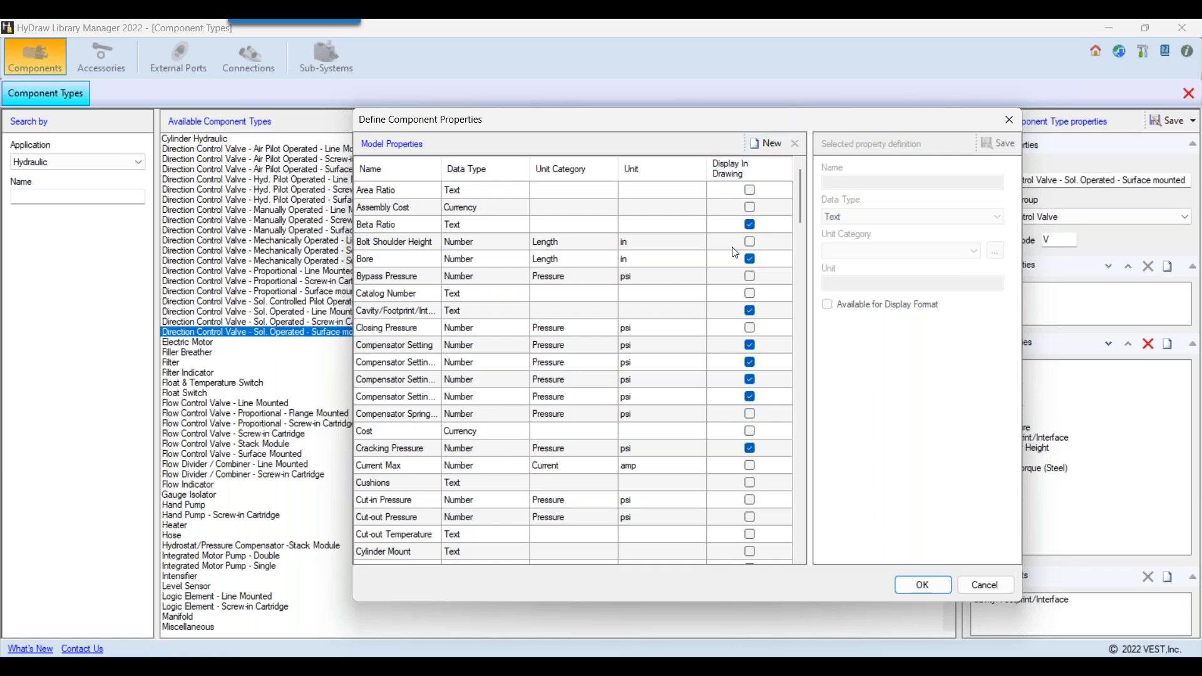
scroll(732, 263, down, 20)
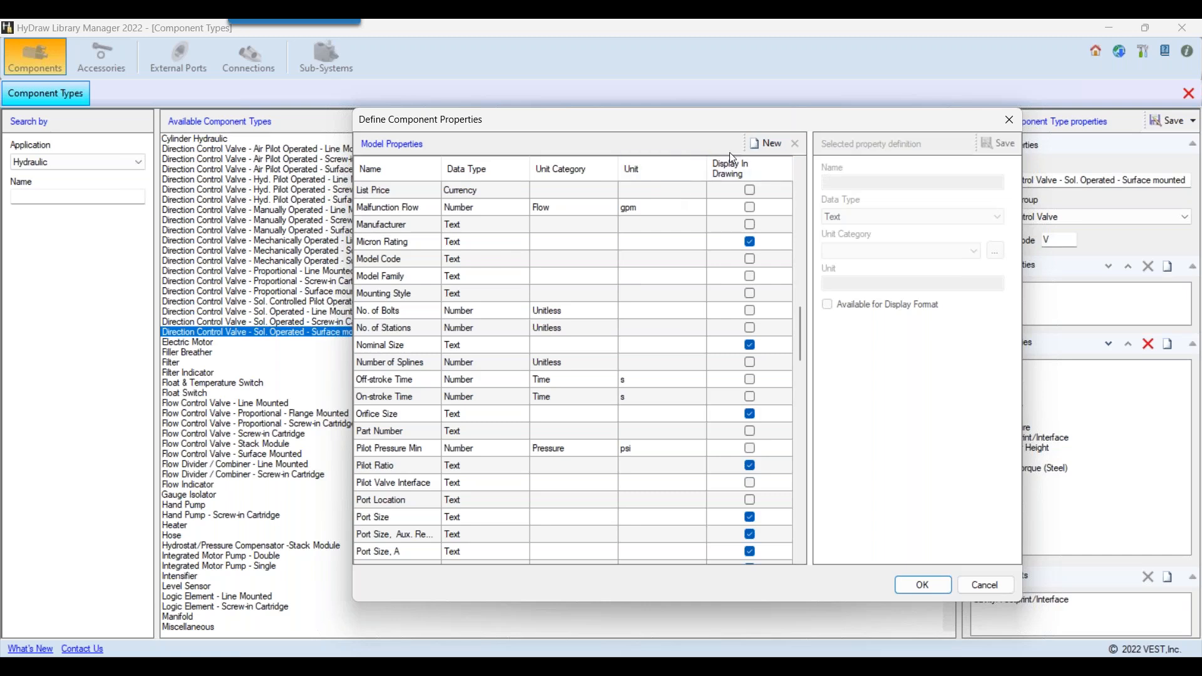
click(754, 148)
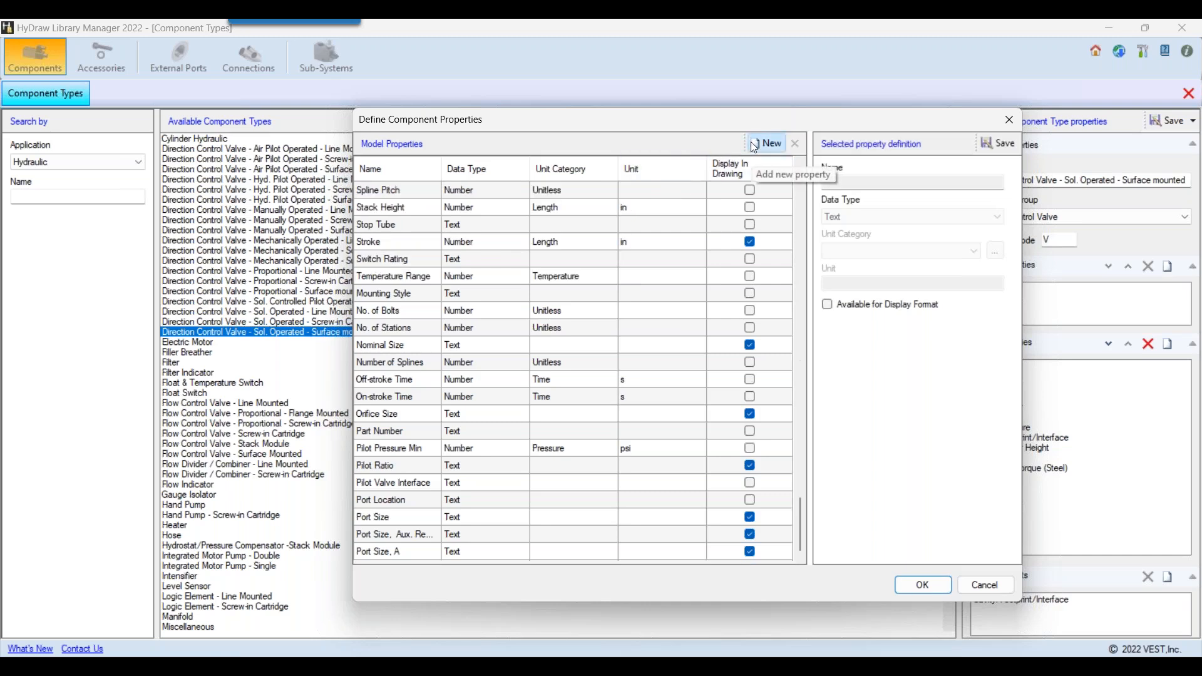
double_click(896, 186)
key(ctrl+a)
text(Stock)
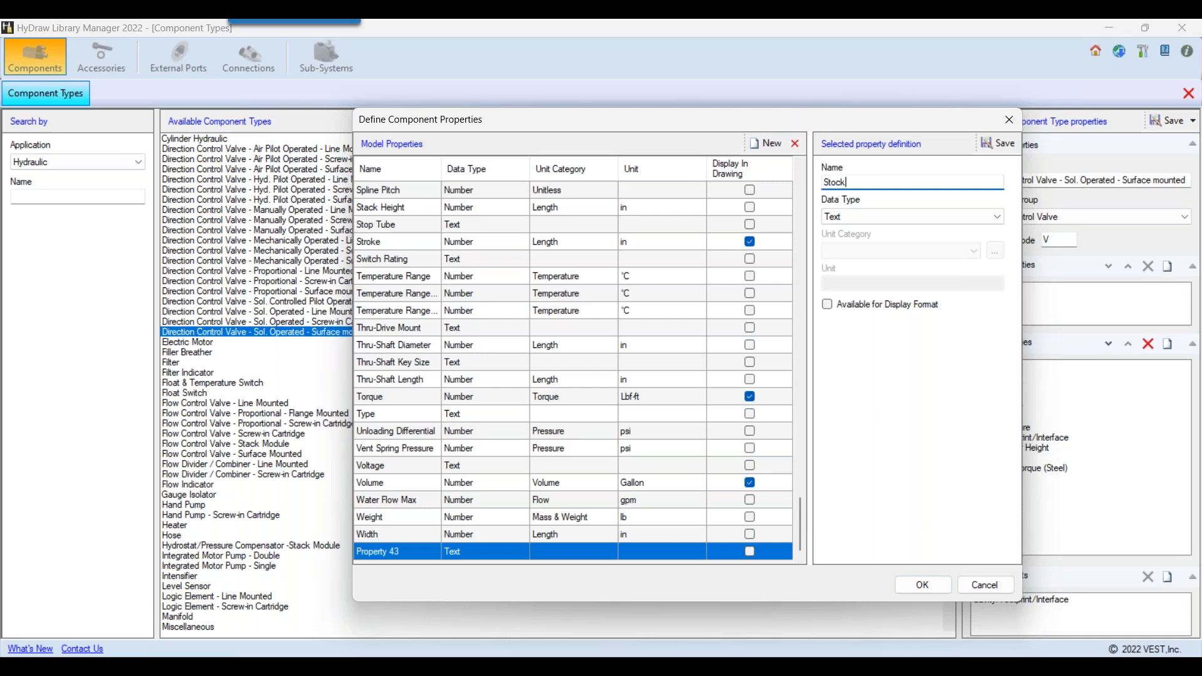
click(876, 216)
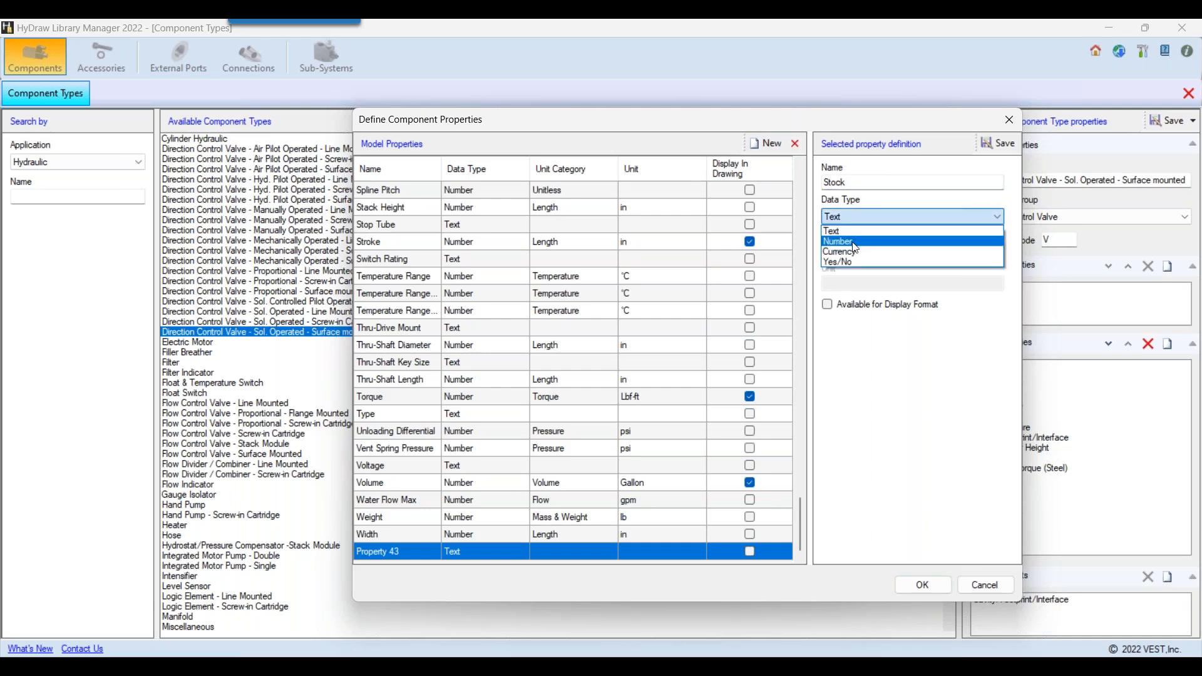
click(859, 237)
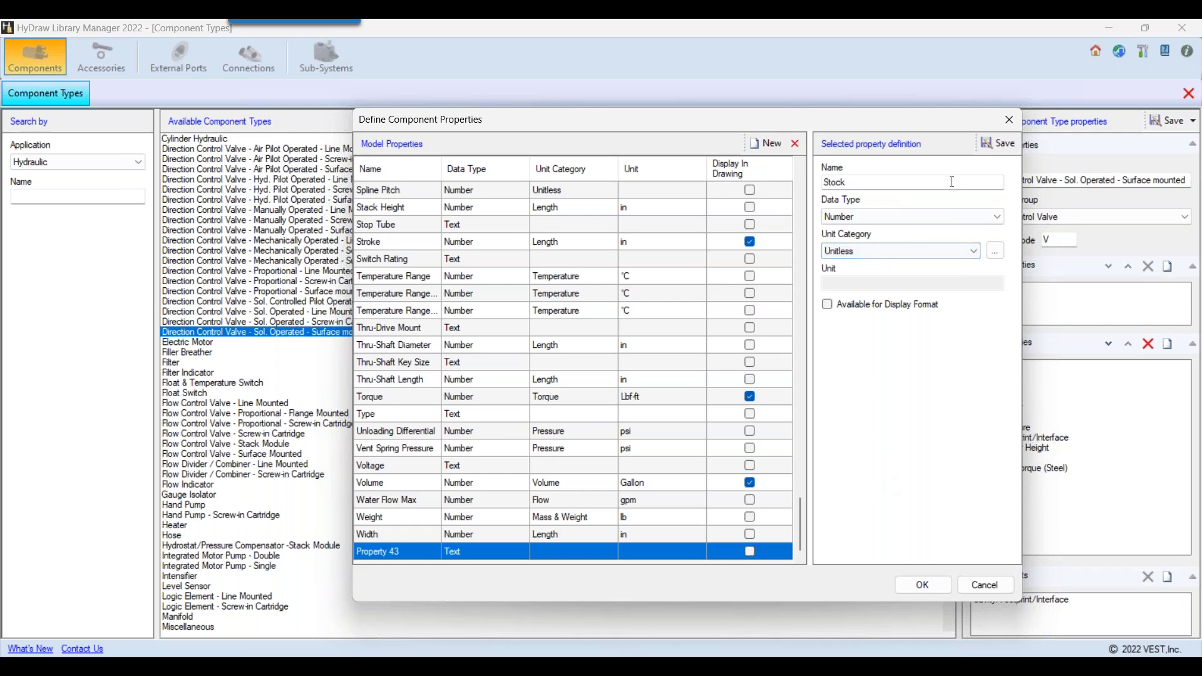
click(998, 144)
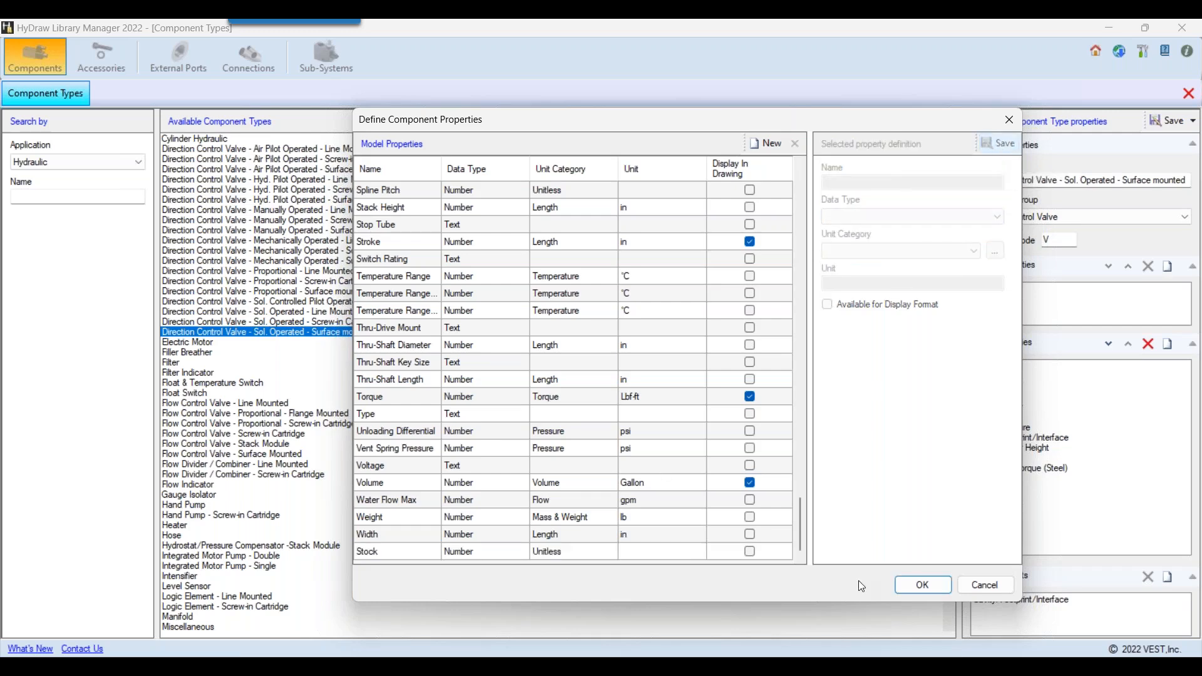
click(919, 586)
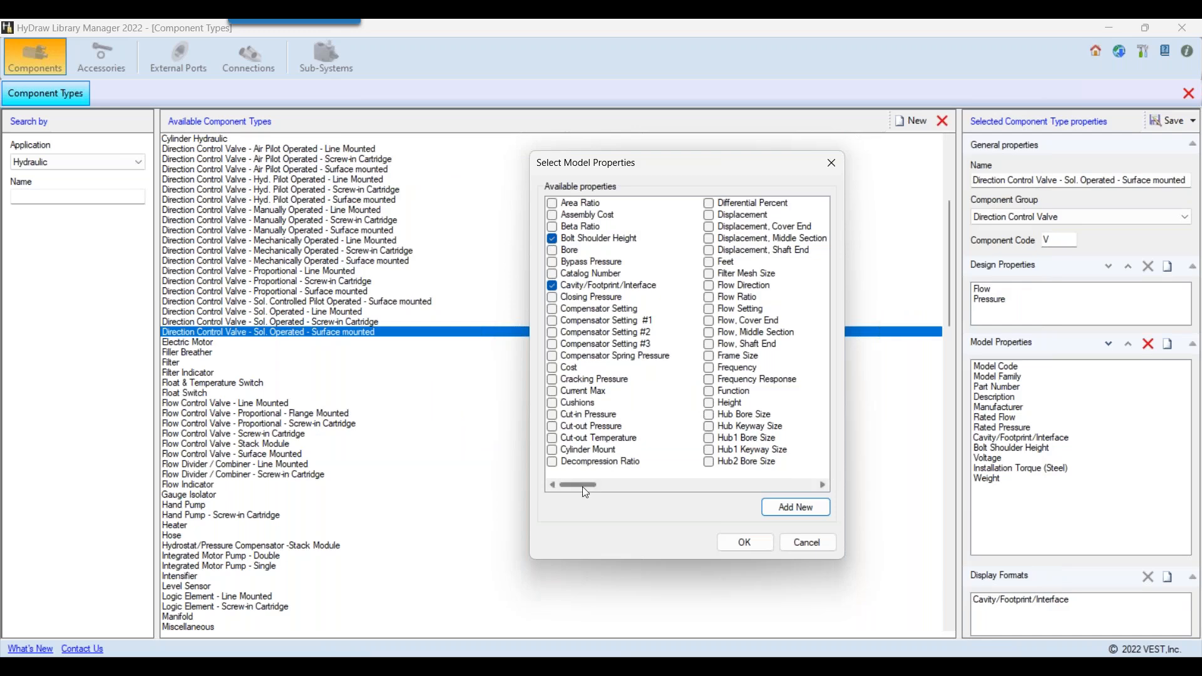
Add the Stock property to the valve type's model properties and select it in the list.
drag(602, 490, 716, 480)
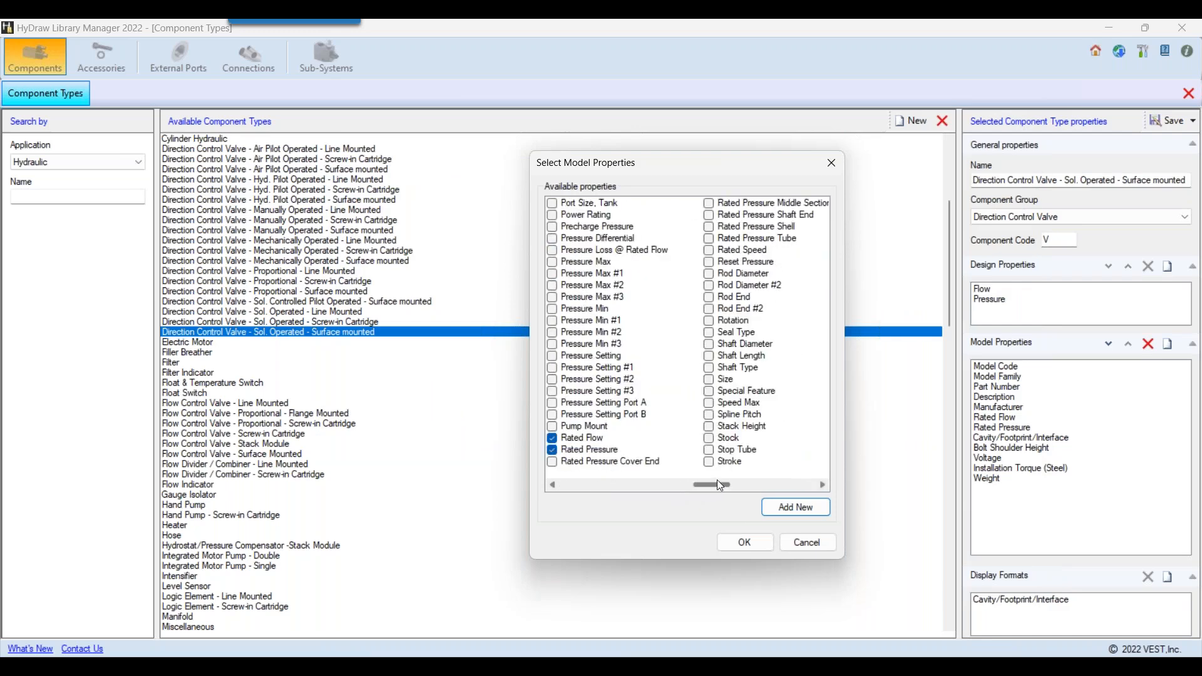
click(705, 440)
click(623, 441)
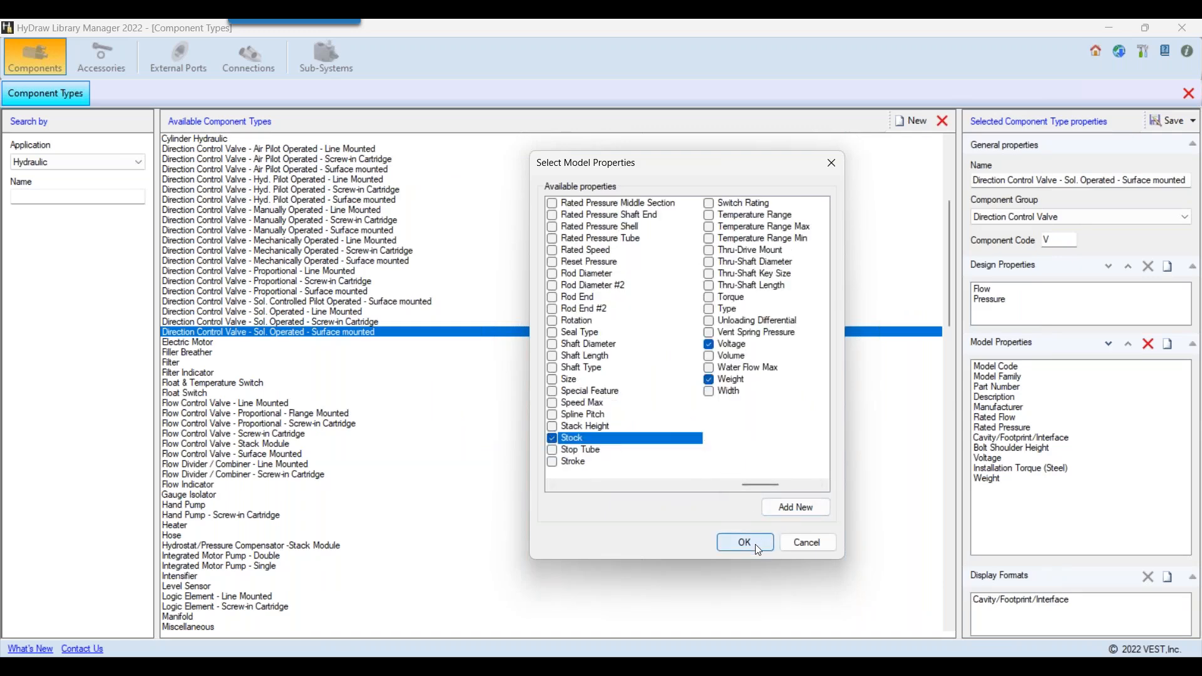
click(757, 544)
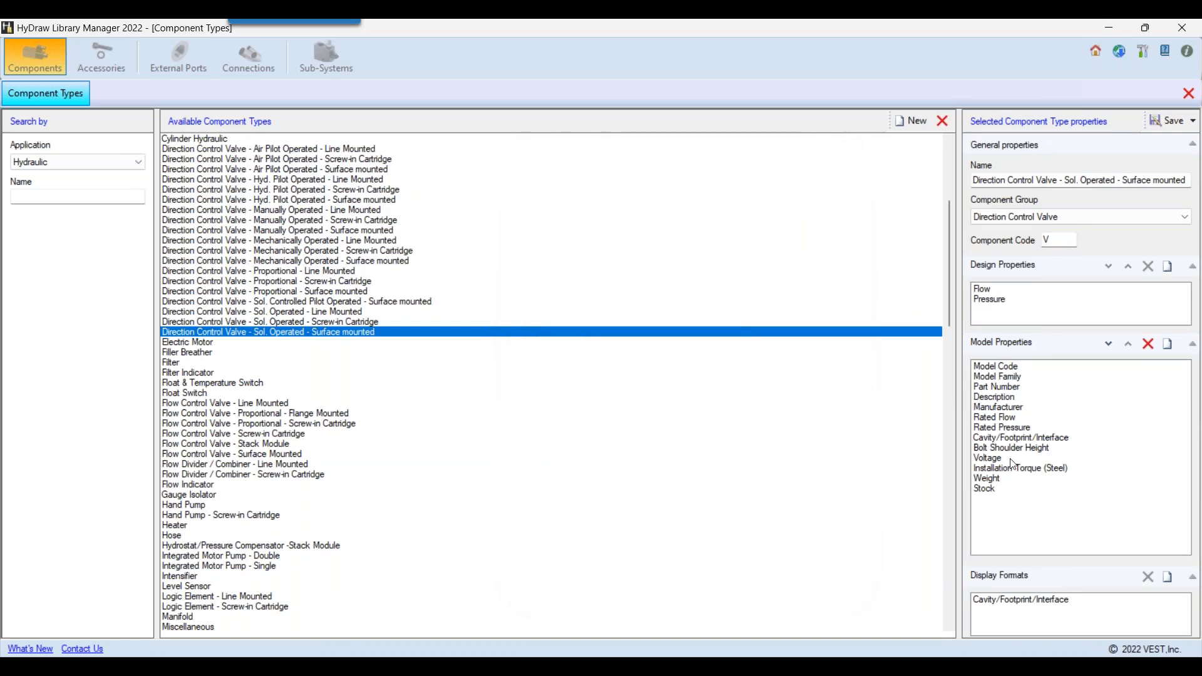
click(992, 491)
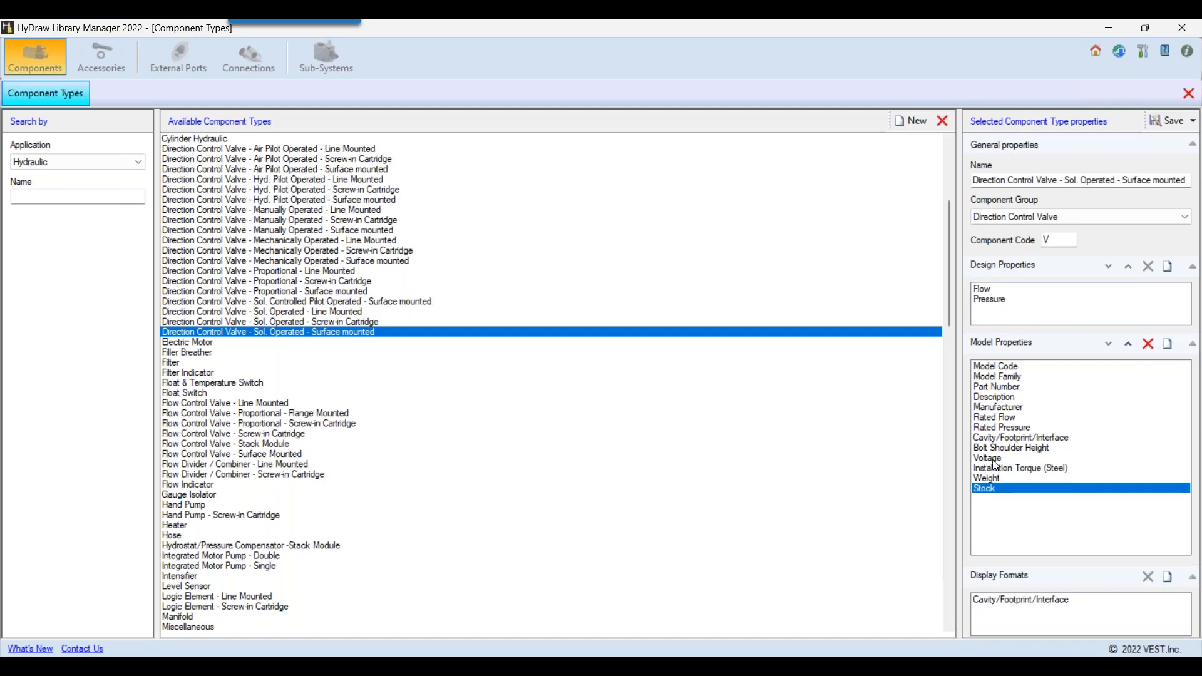
Save the changed properties of the surface-mounted solenoid-operated direction control valve type.
click(1158, 119)
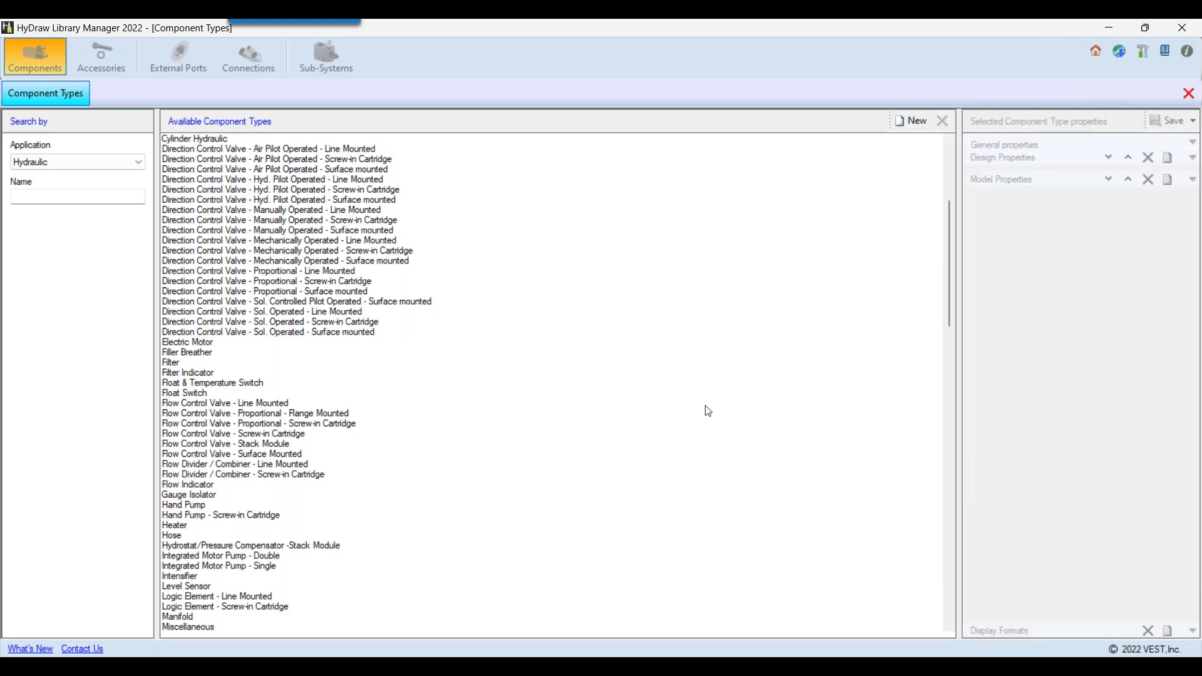
Switch to the Notepad notes and review steps 1 and 2 on defining property types and properties for each component type.
click(448, 660)
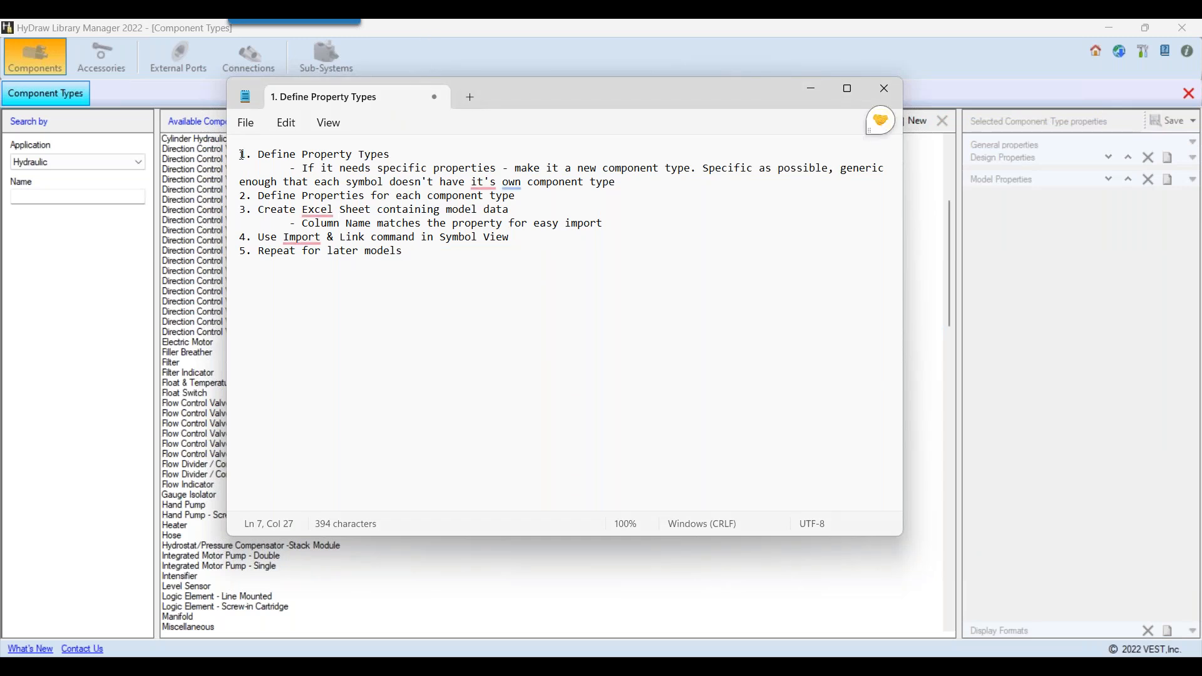
drag(242, 154, 406, 156)
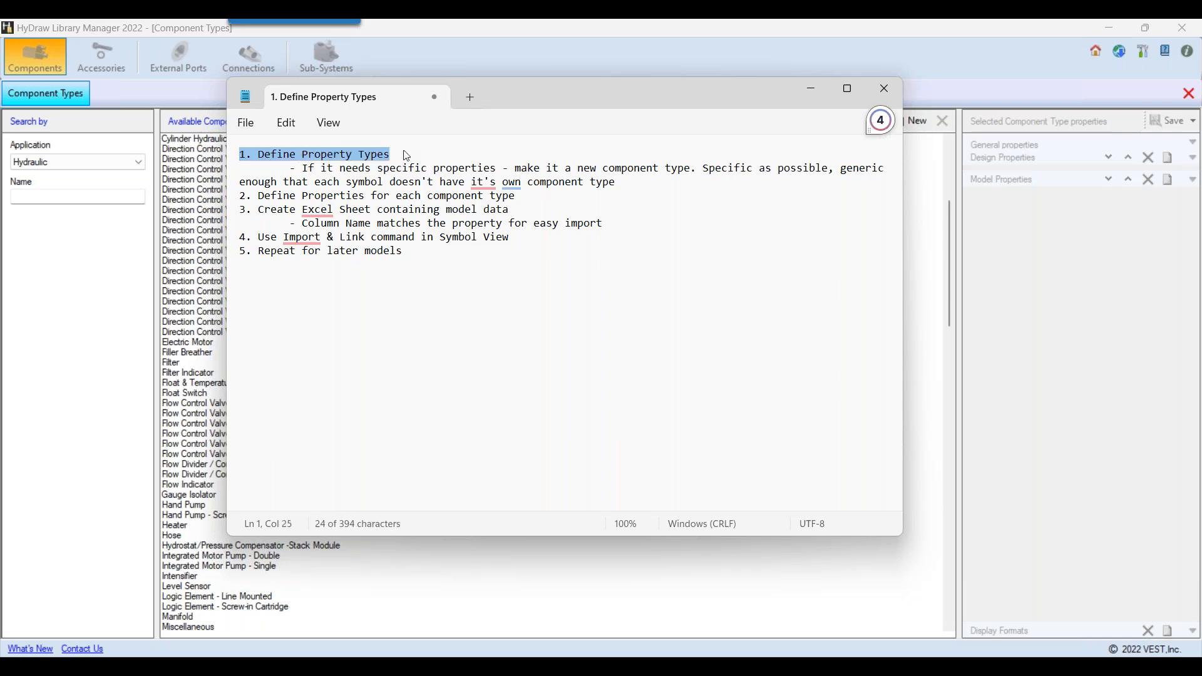
drag(508, 168, 884, 178)
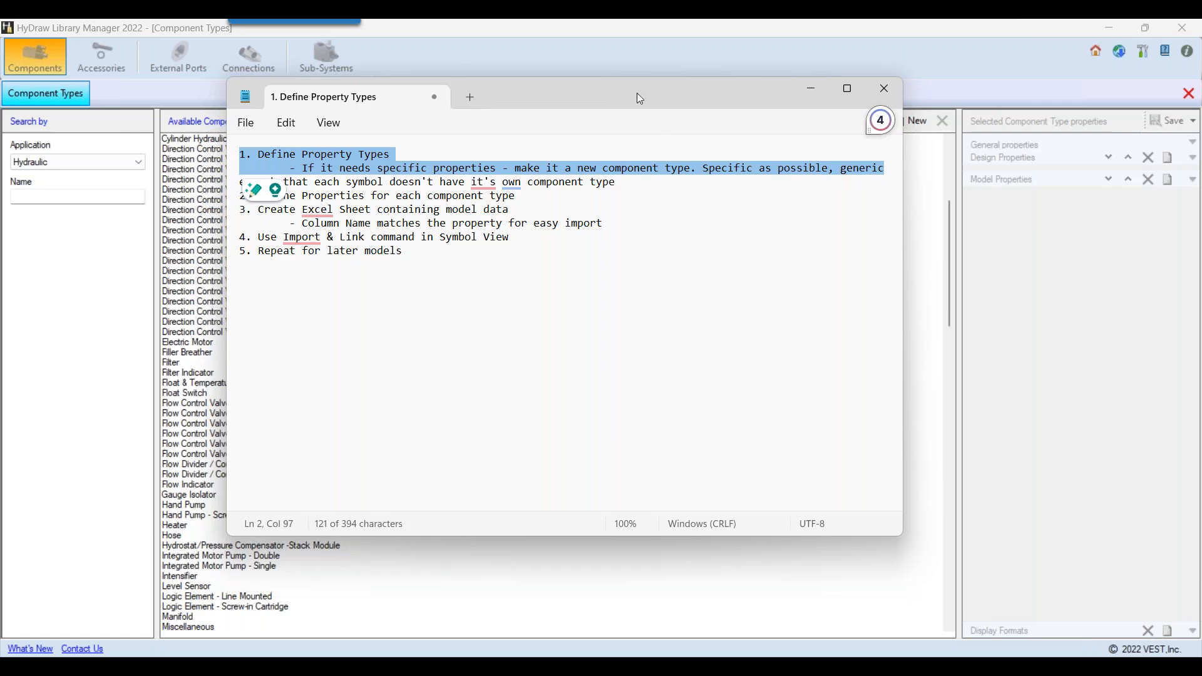
drag(636, 93, 1035, 233)
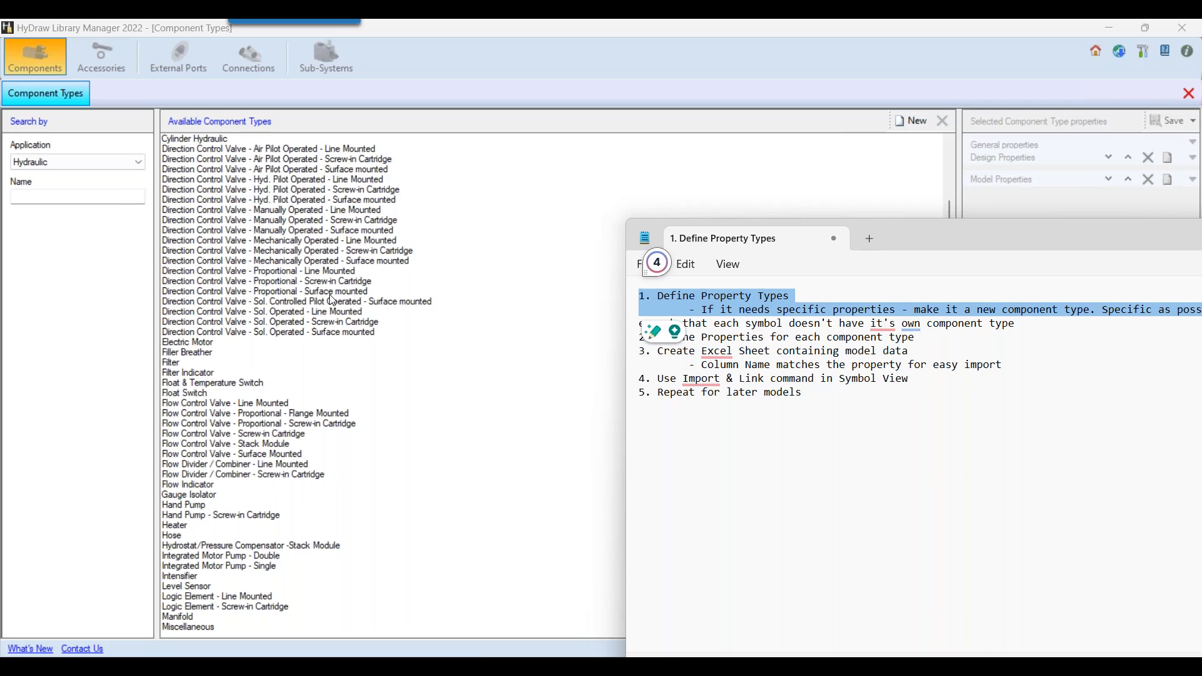
click(783, 323)
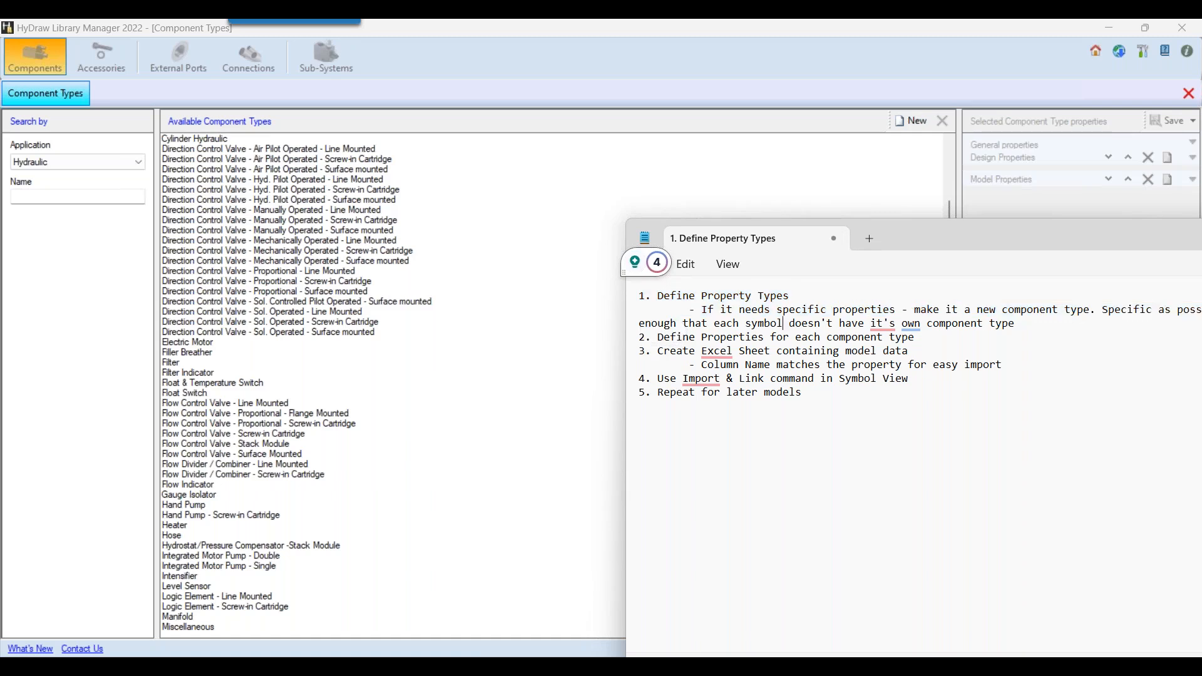
drag(638, 336, 915, 336)
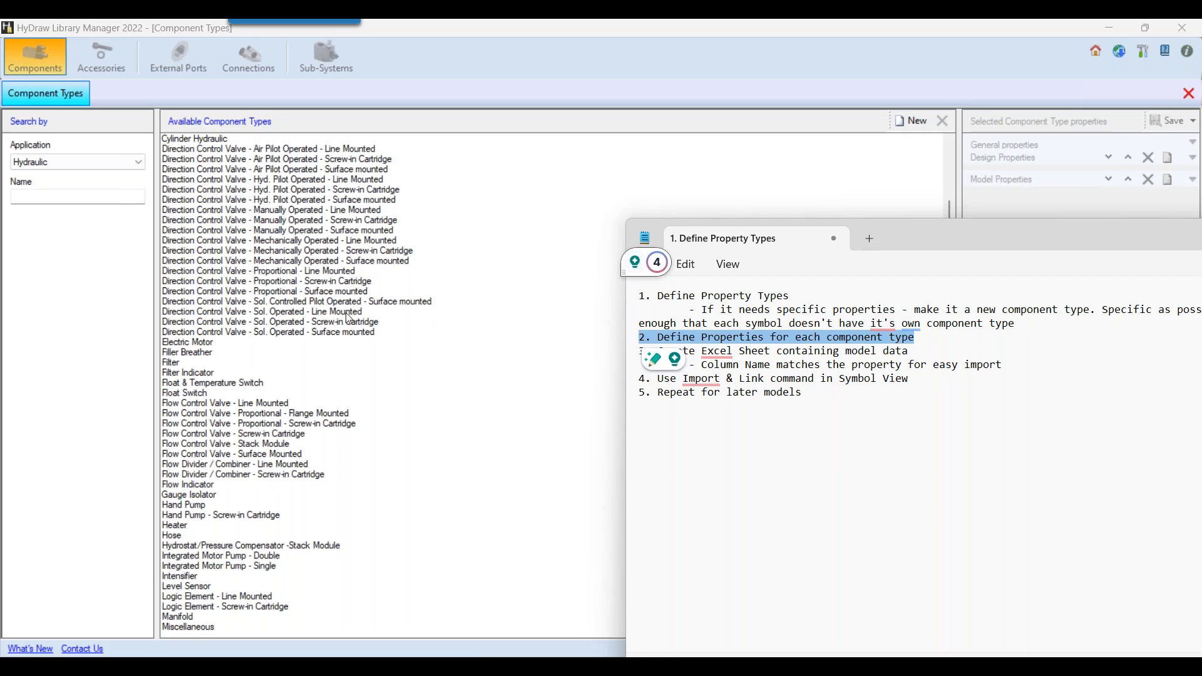
Review the saved properties of Direction Control Valve - Sol. Operated - Surface mounted in the library manager, and leave the component types.
click(355, 332)
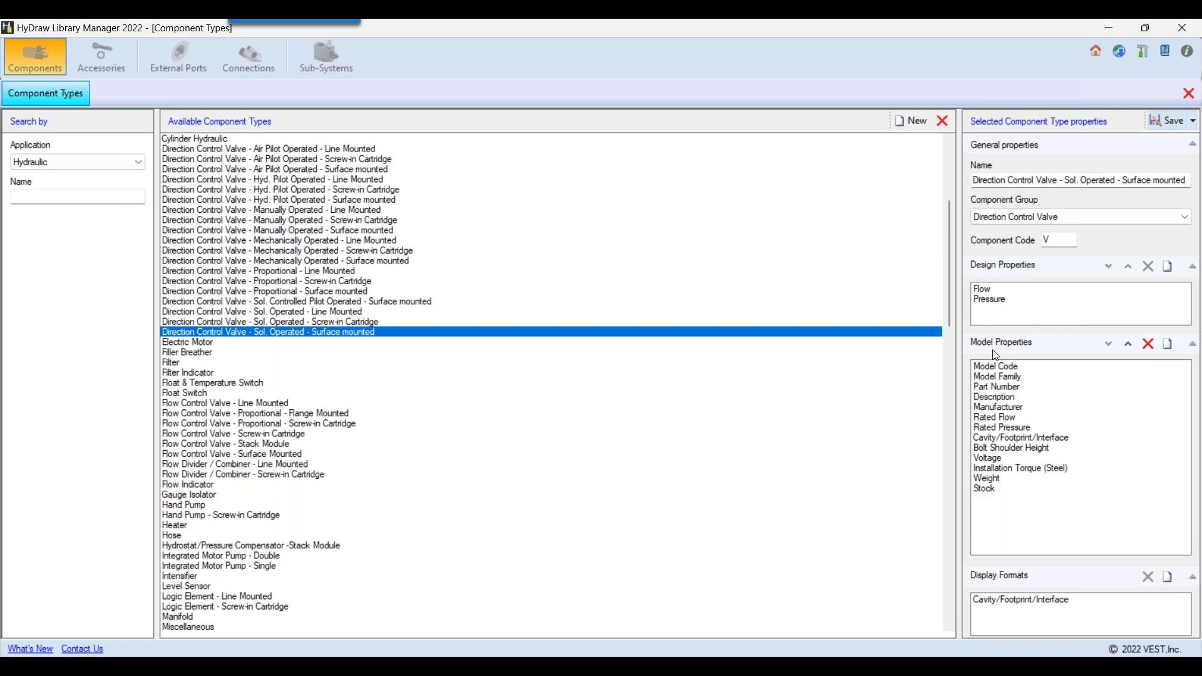
scroll(413, 301, up, 2)
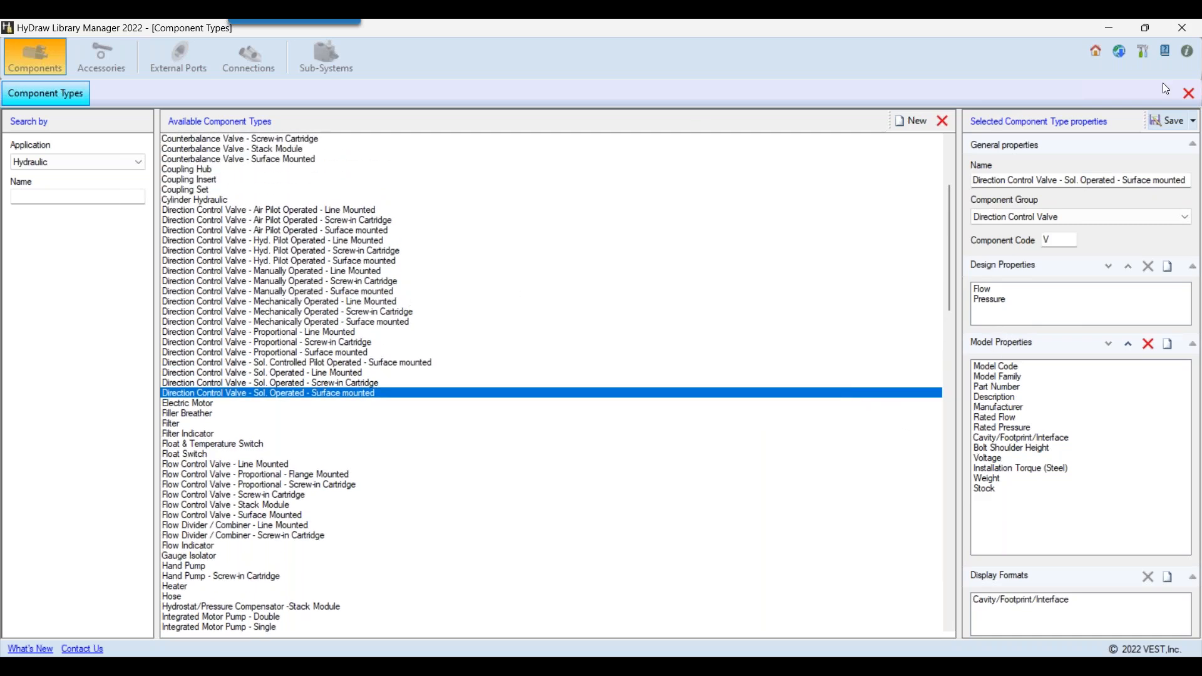
double_click(1016, 35)
click(1125, 99)
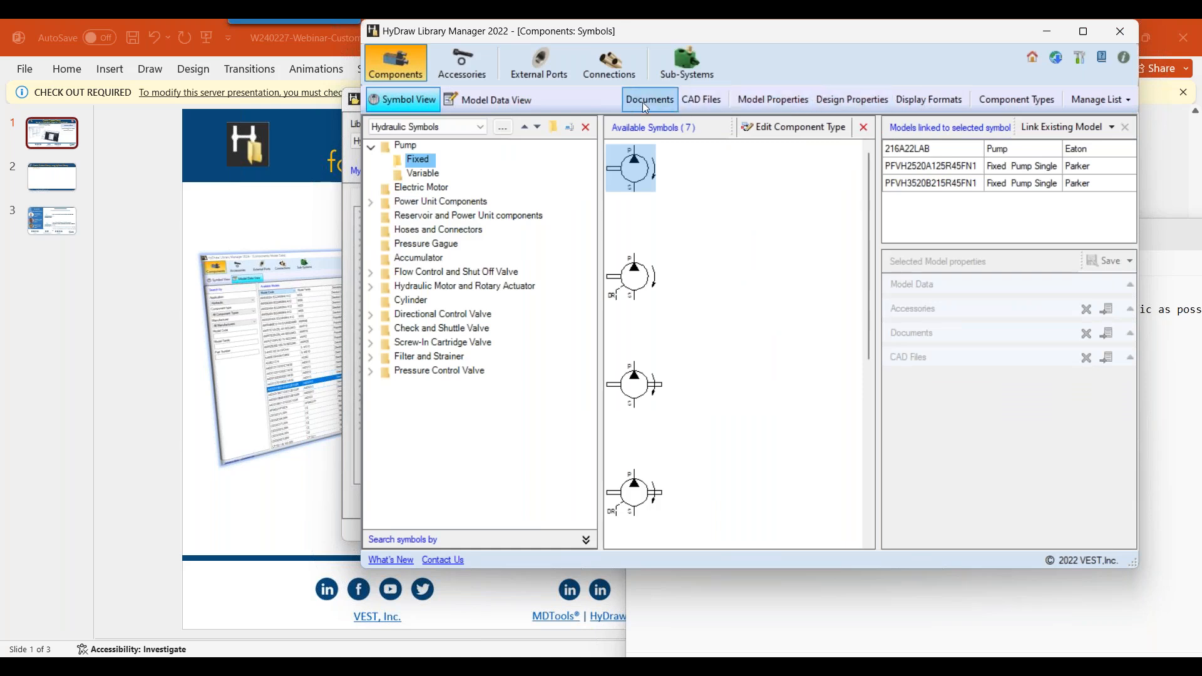
Open the library's model properties and check which component types the Cost property is assigned to, without changing the assignment.
click(756, 95)
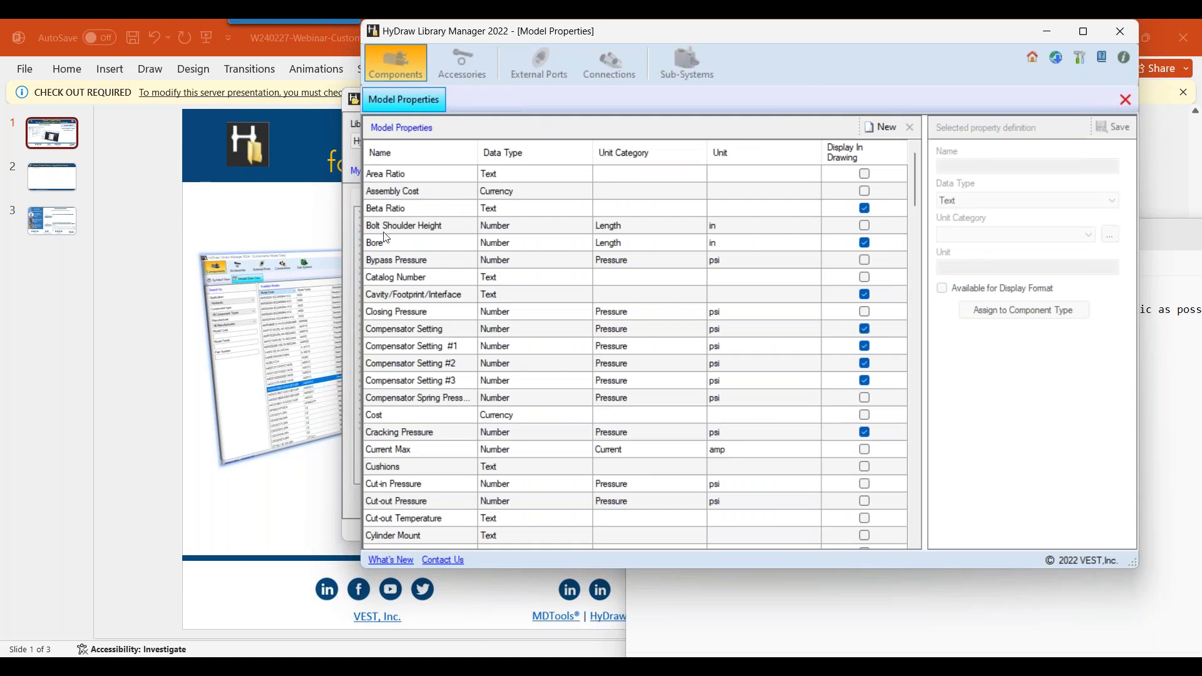
click(469, 415)
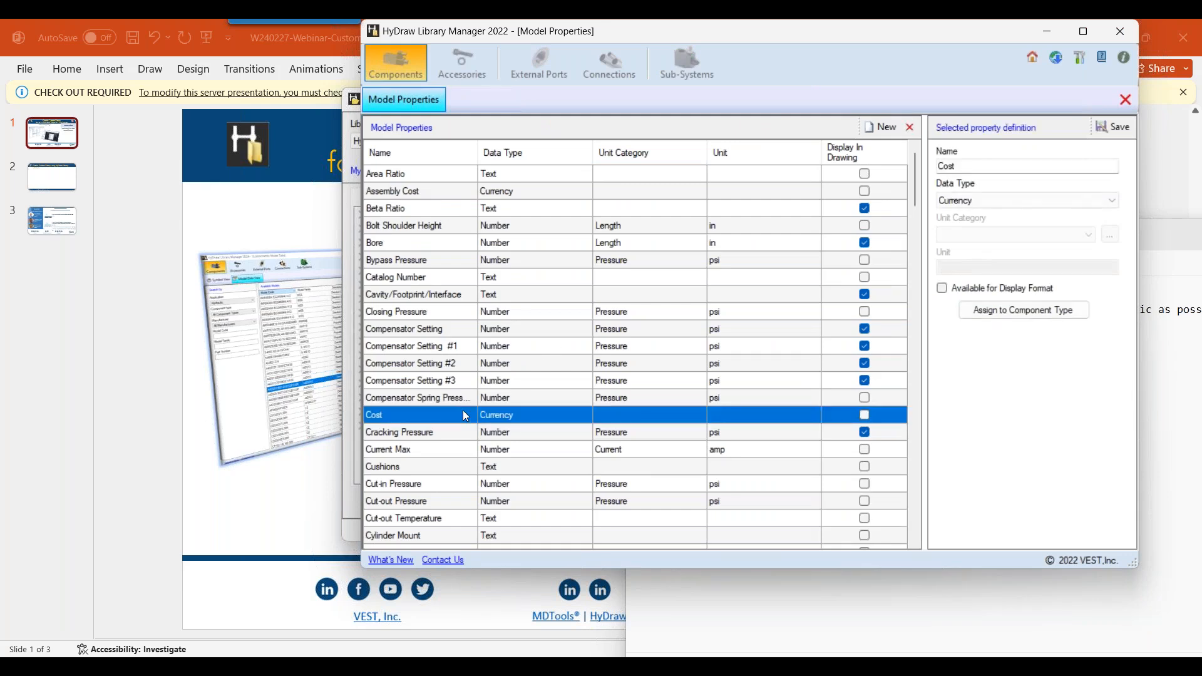
click(989, 311)
drag(807, 194, 826, 343)
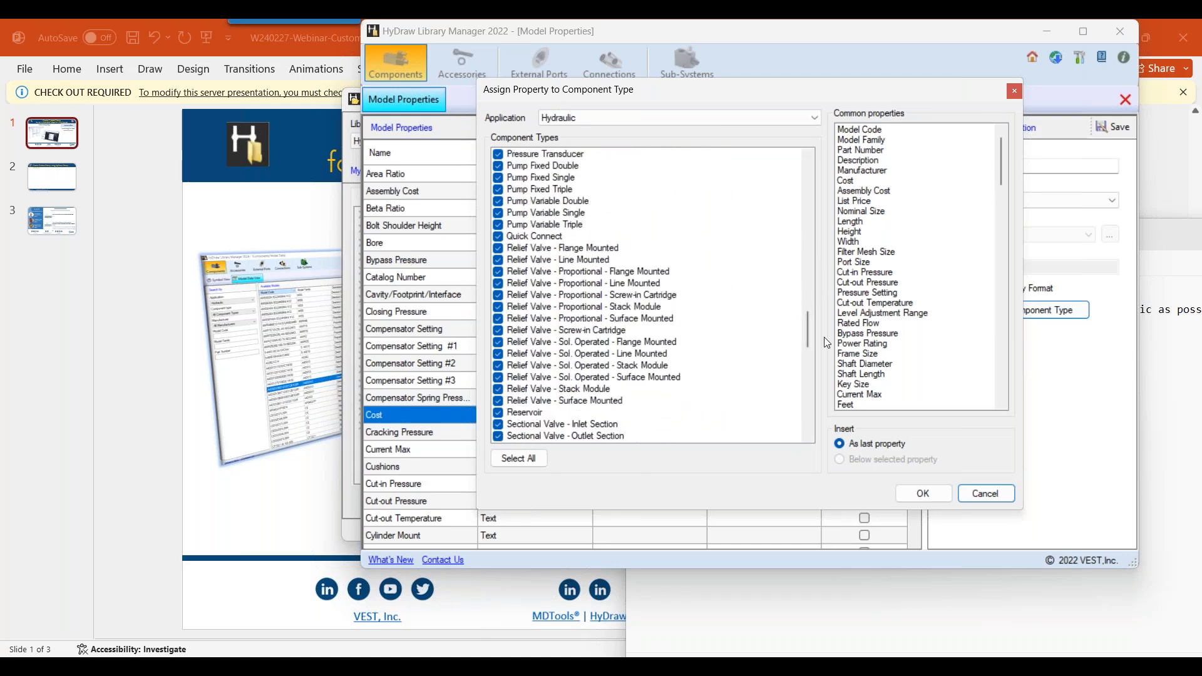
click(966, 497)
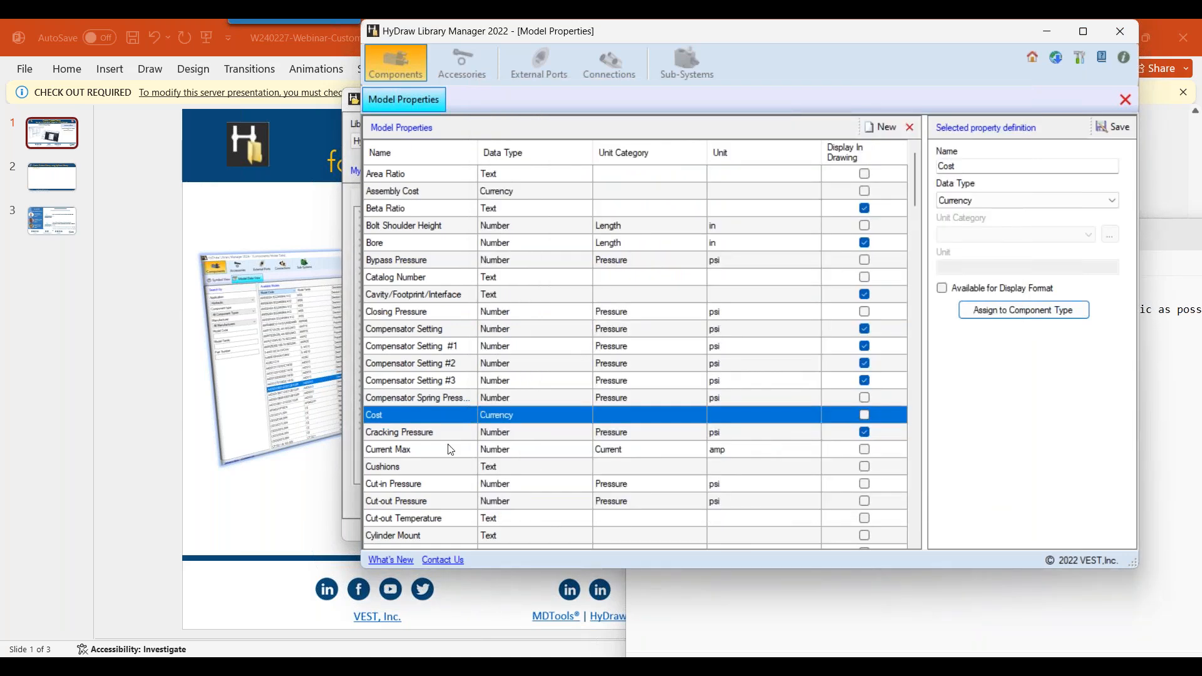
Check which component types the Cylinder Mount property is assigned to, and return to the symbols.
scroll(415, 485, down, 1)
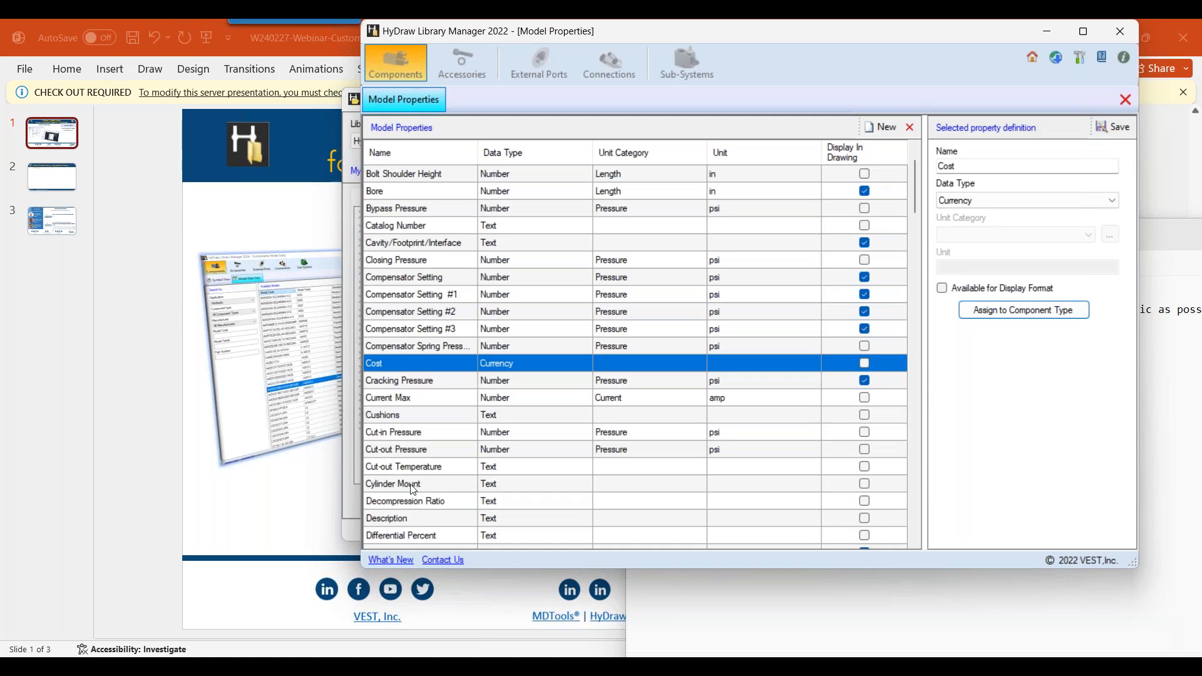
click(413, 483)
click(1055, 312)
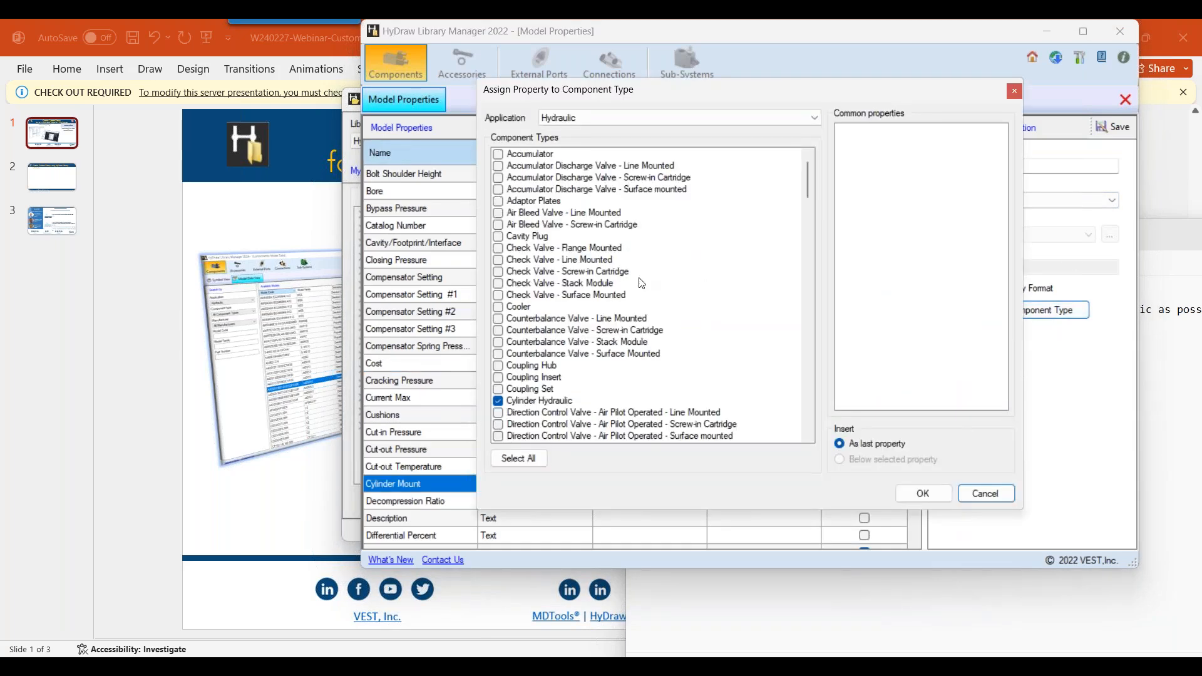
scroll(611, 314, down, 1)
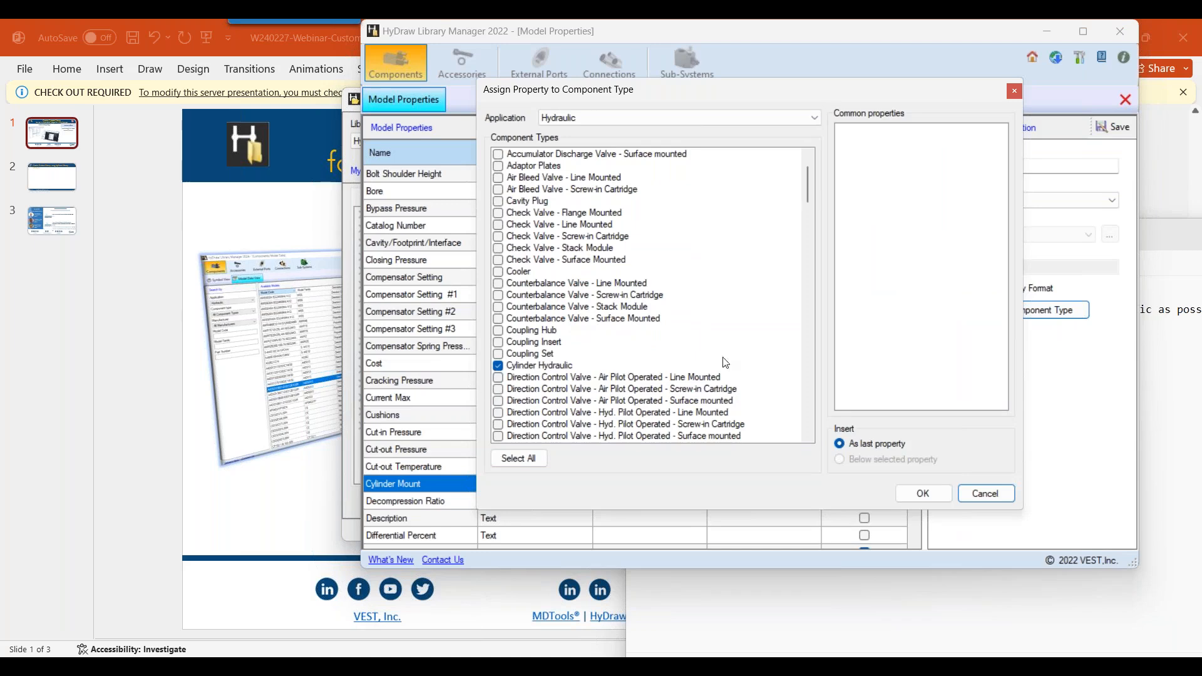
click(986, 493)
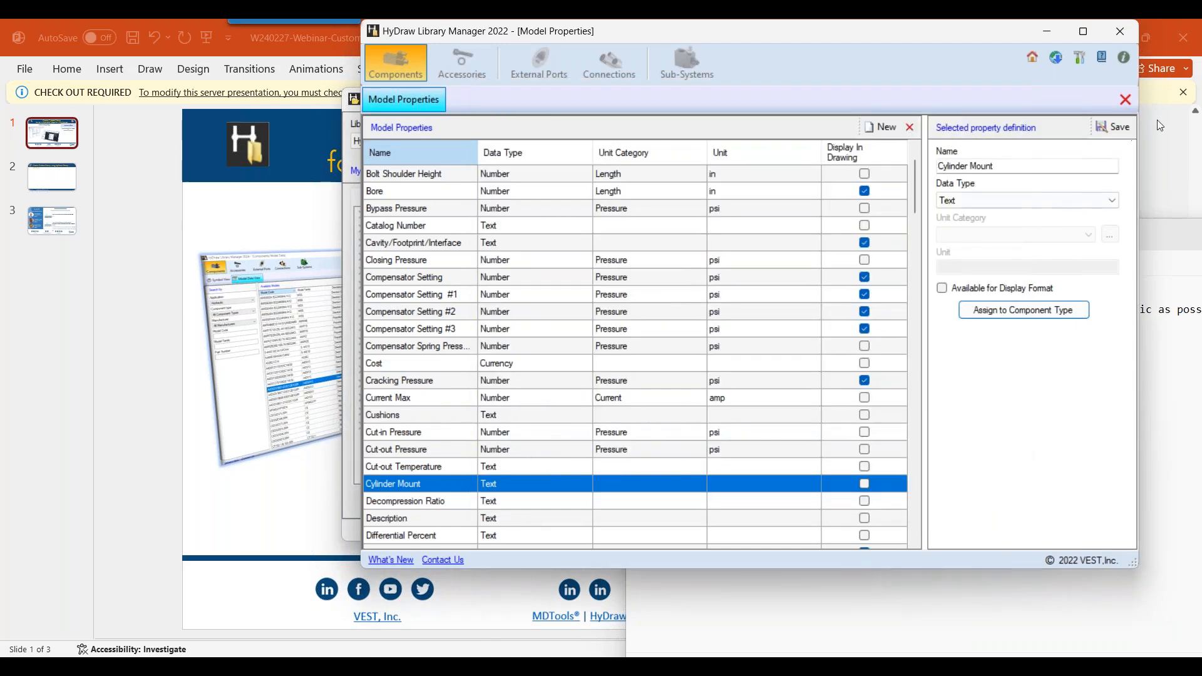
click(1126, 100)
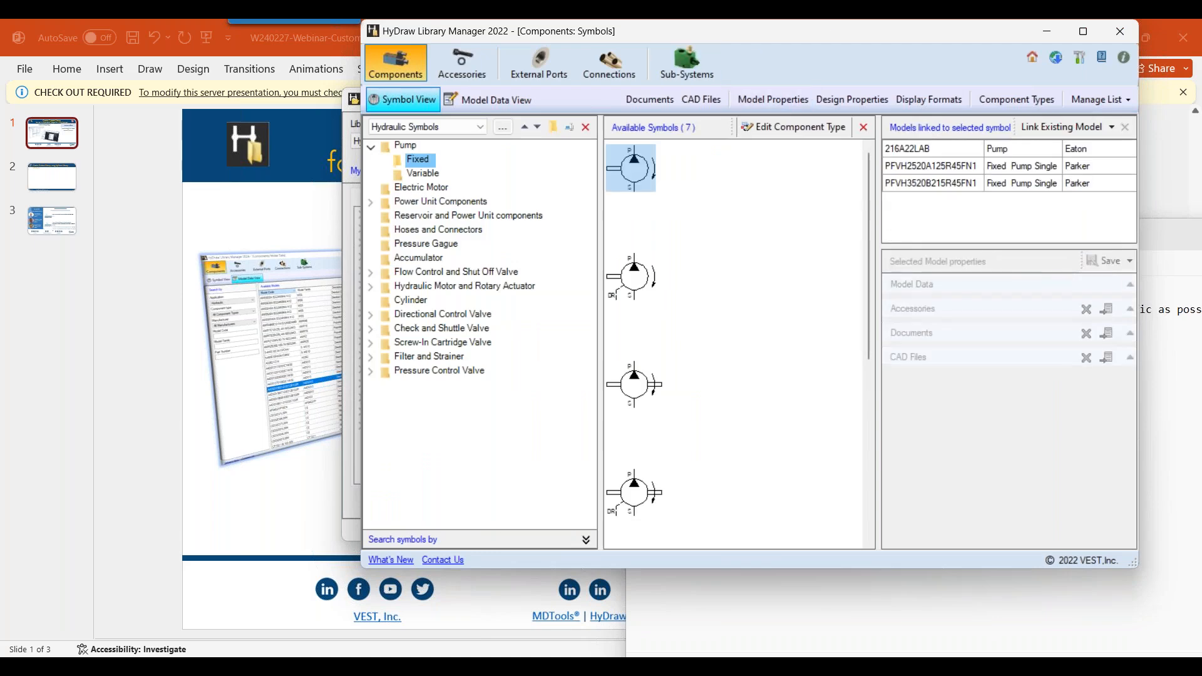
Maximize the library manager and view the Electric Motor and Fixed pump symbols.
drag(841, 39, 841, 19)
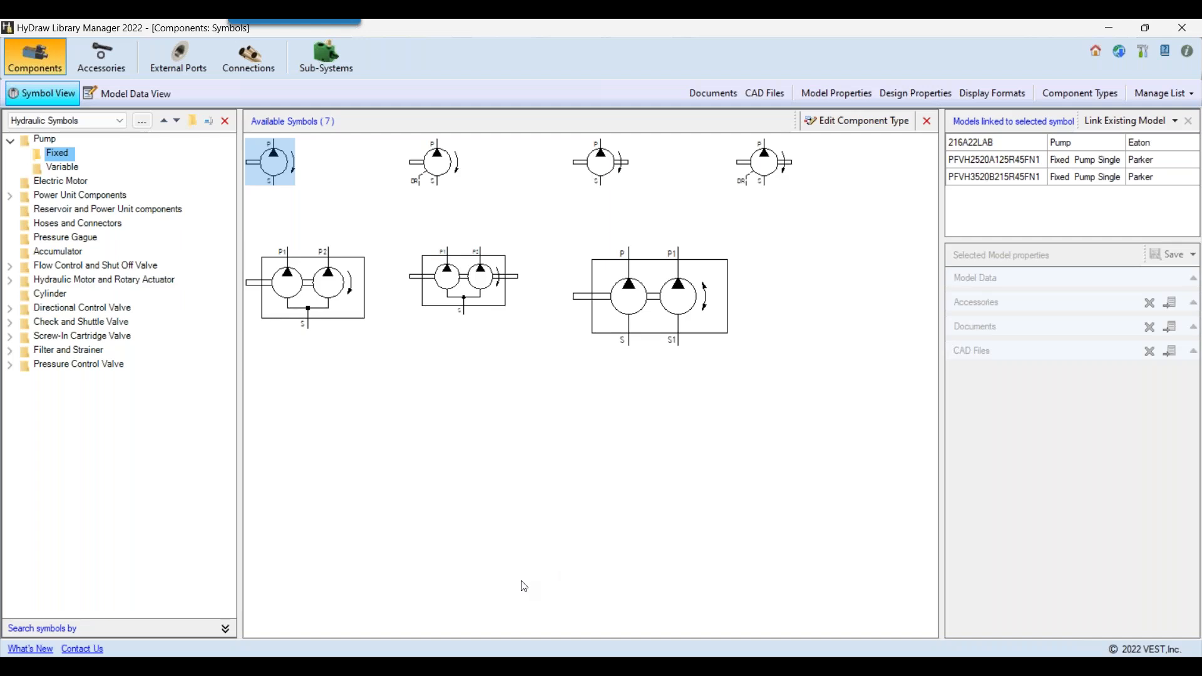
click(66, 181)
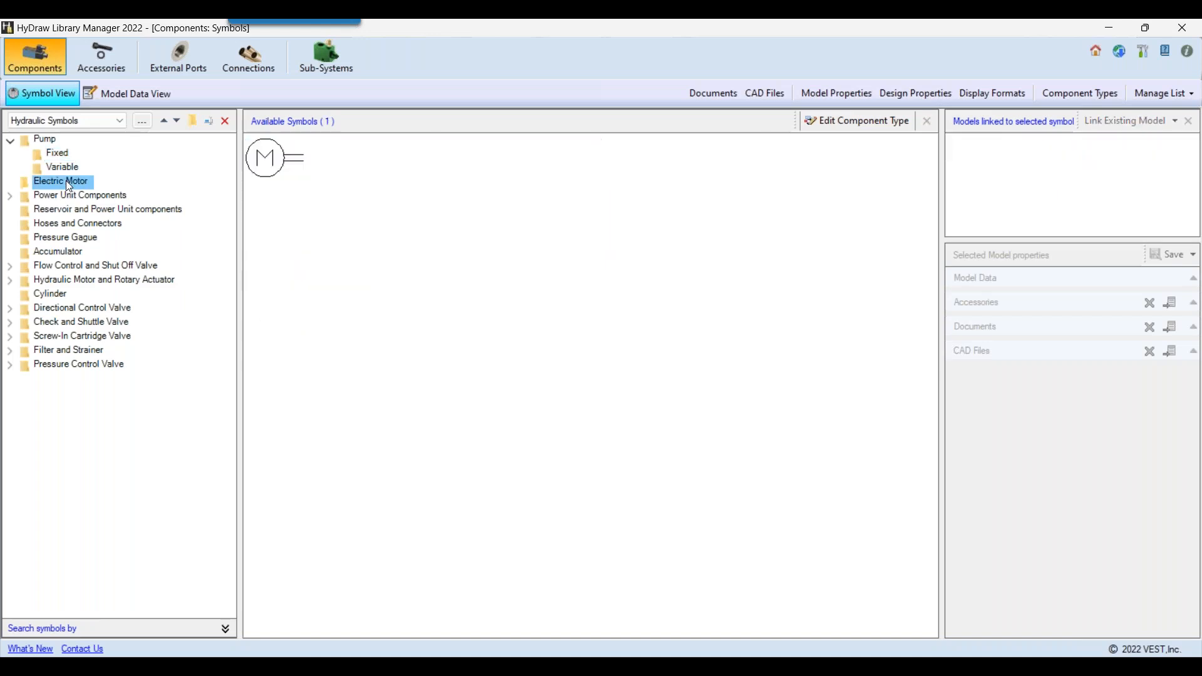
click(53, 153)
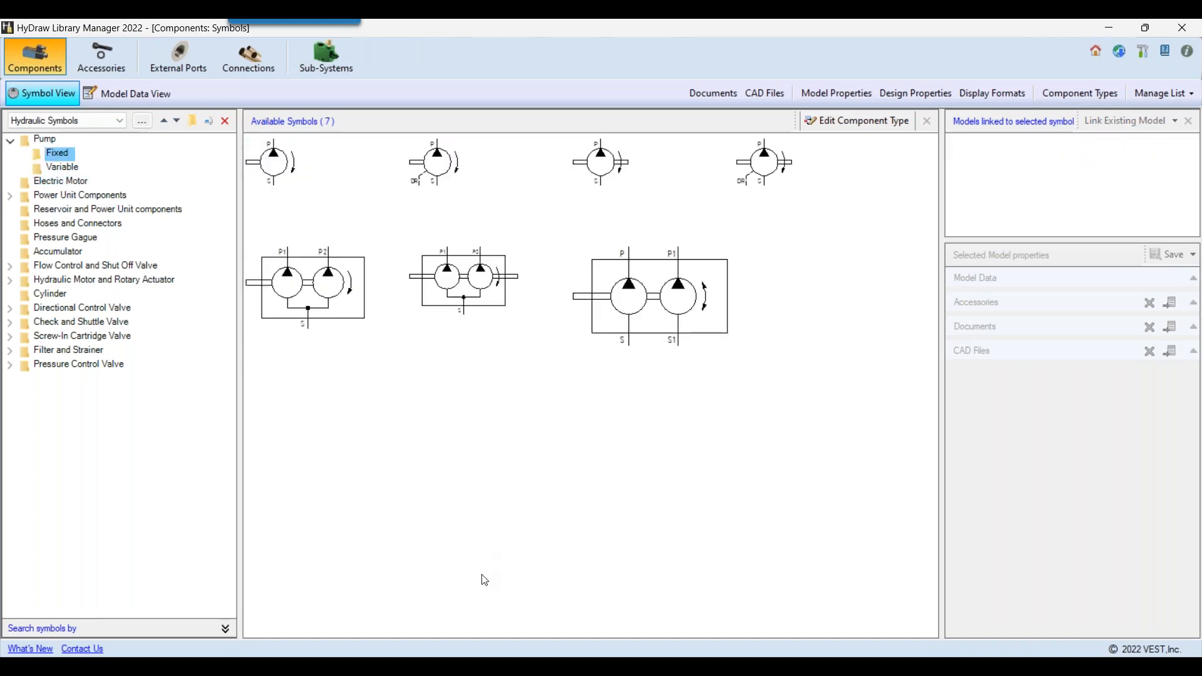
Add a new model to the model data with the component type Direction Control Valve - Sol. Operated - Surface mounted.
mouse_move(486, 652)
click(148, 95)
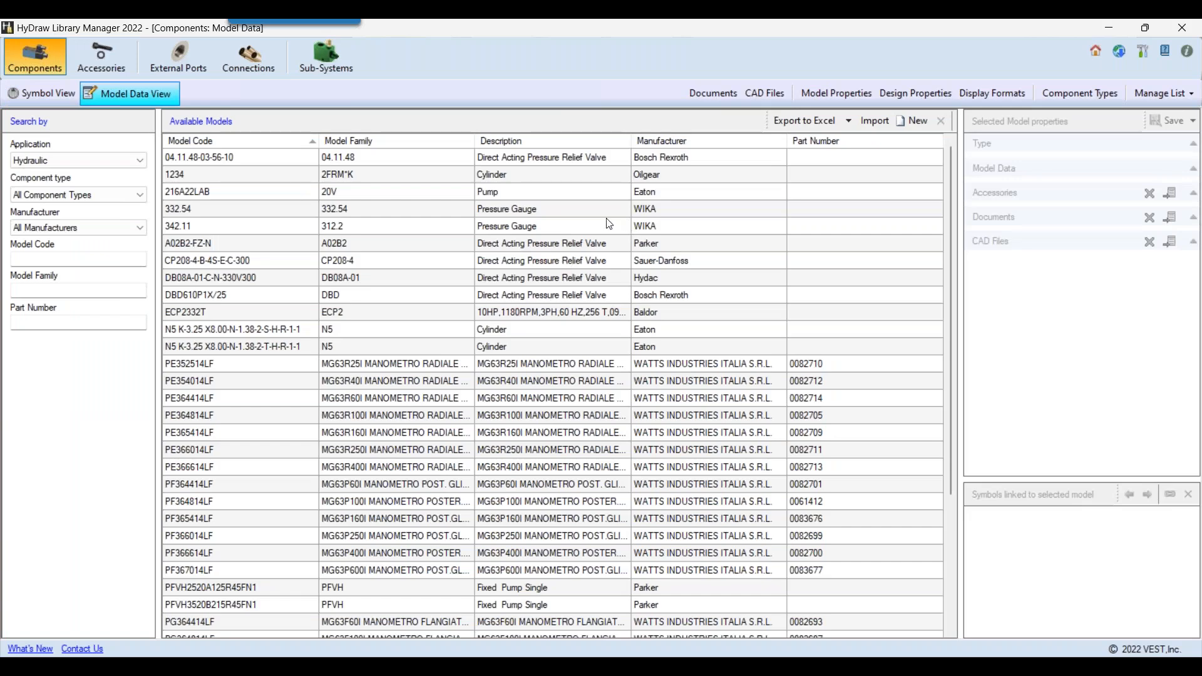
click(905, 122)
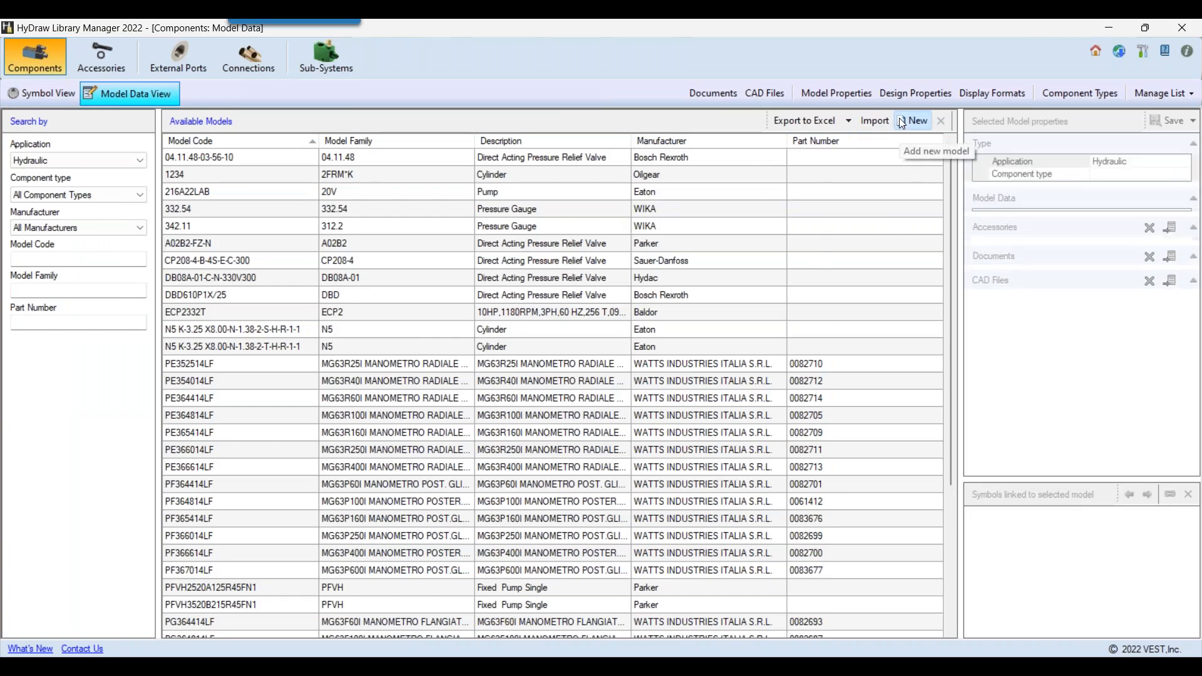
click(1112, 172)
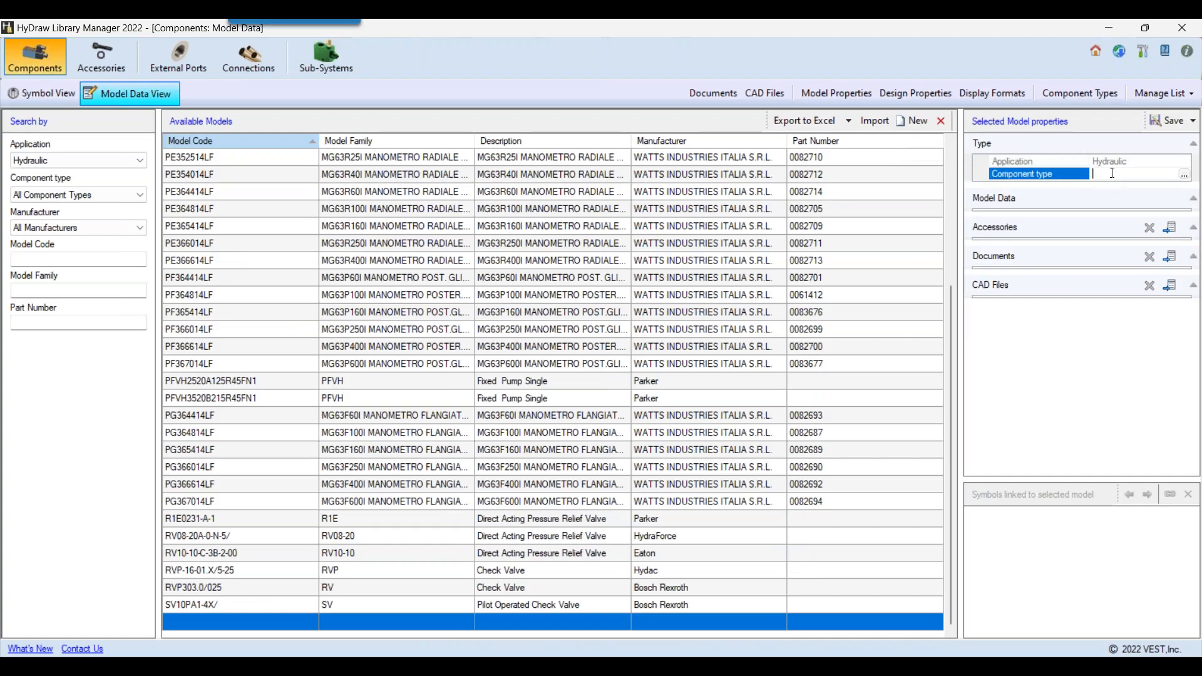
drag(973, 31, 714, 59)
click(1007, 198)
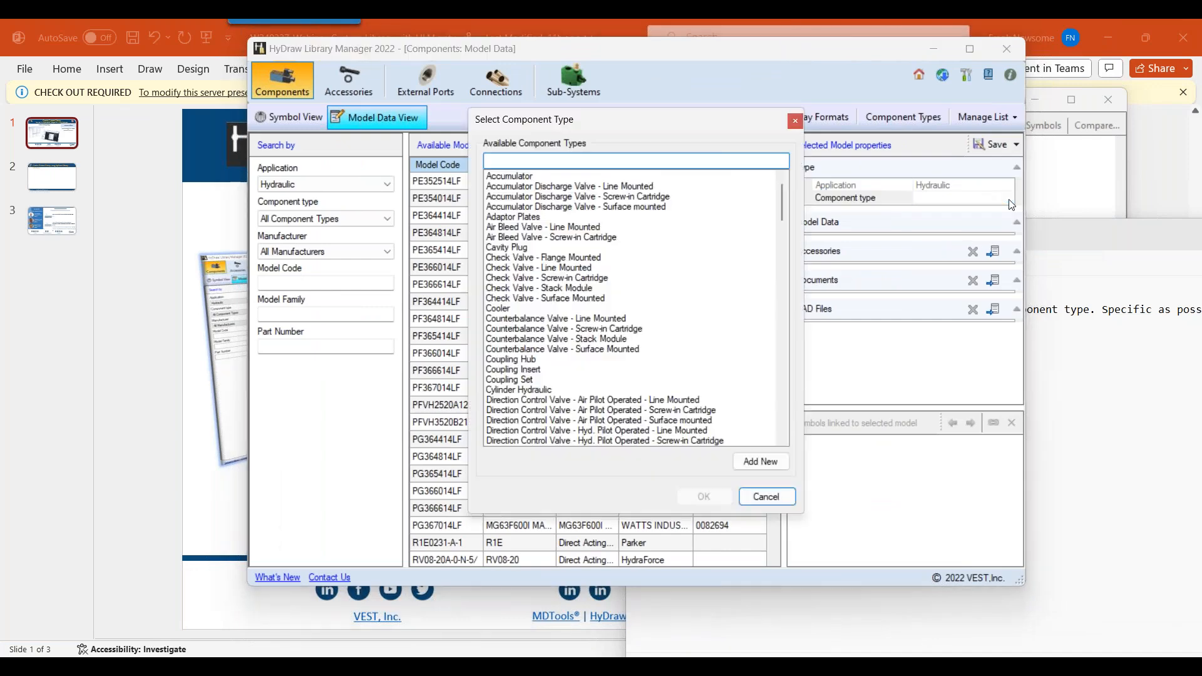
scroll(591, 354, down, 5)
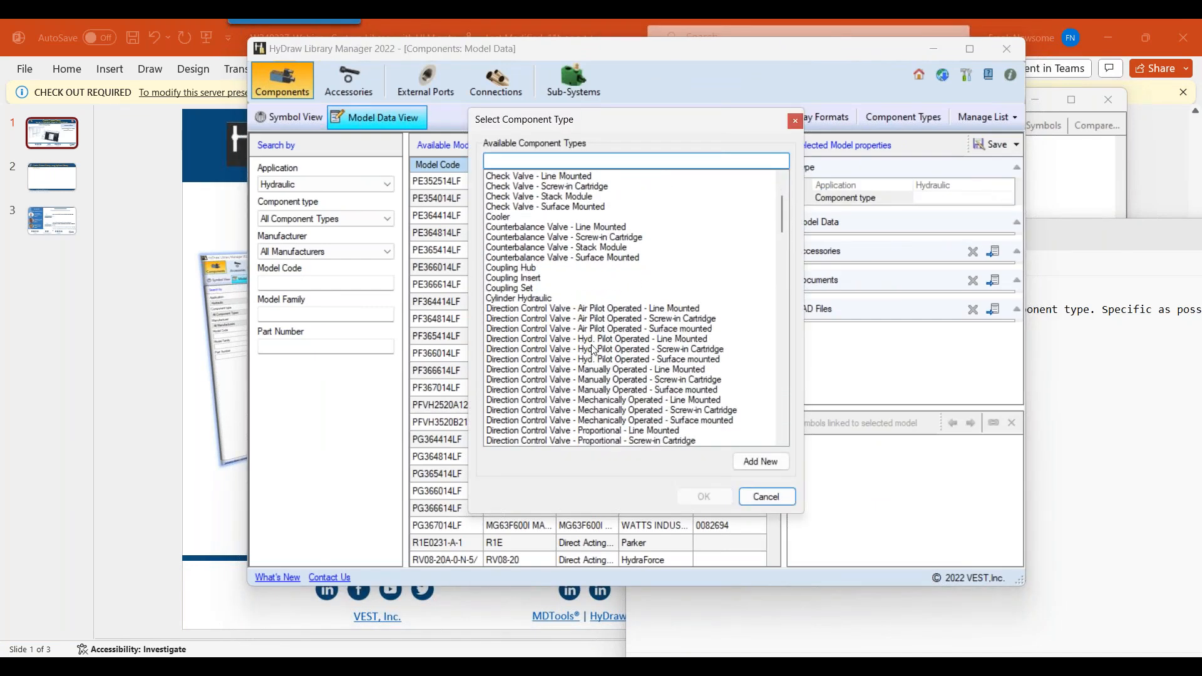
click(563, 431)
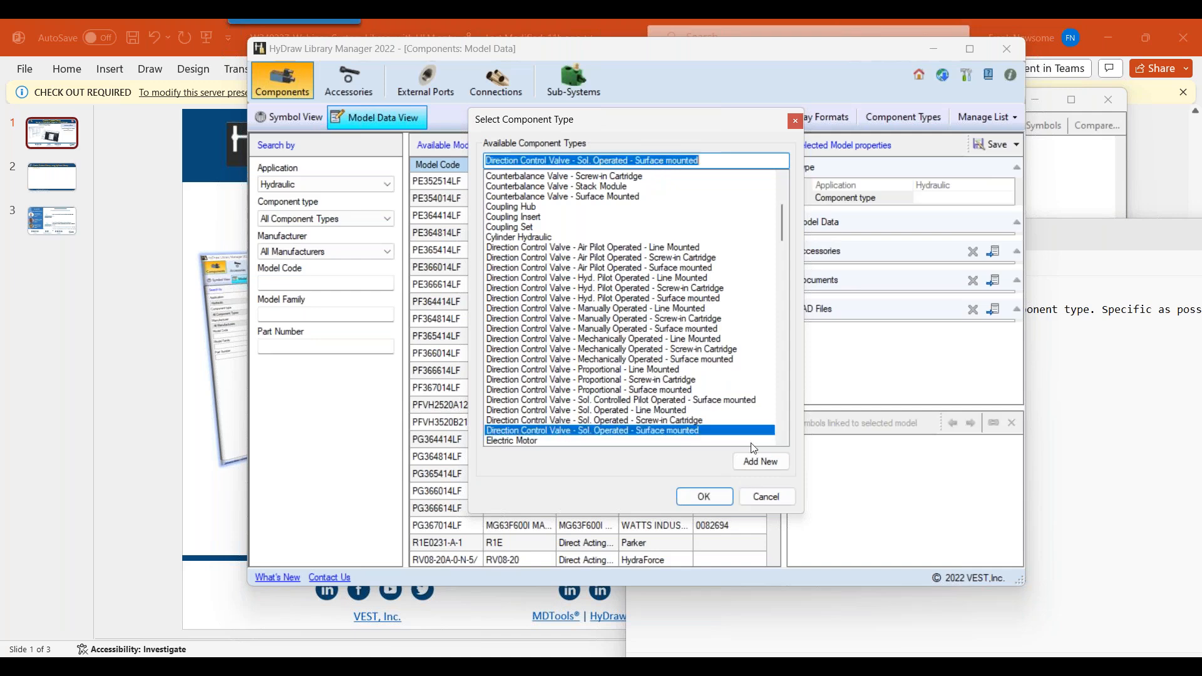
click(701, 501)
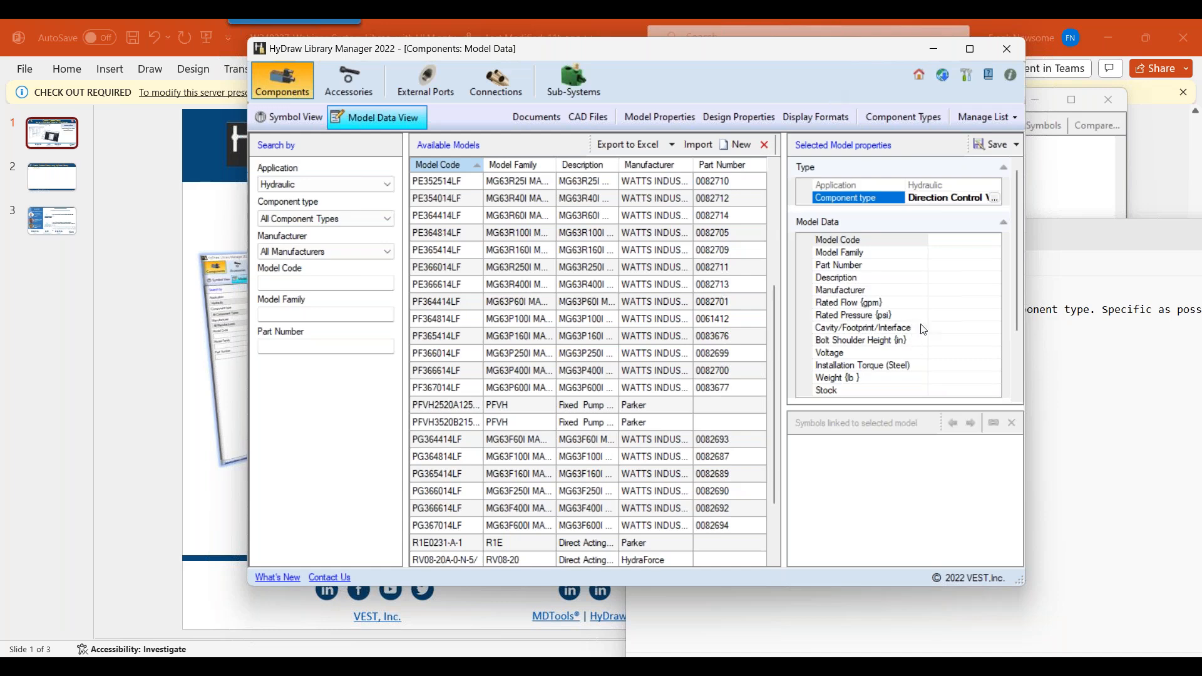
Enter D1VW001C as the new model's code and D1VW as its model family.
click(947, 243)
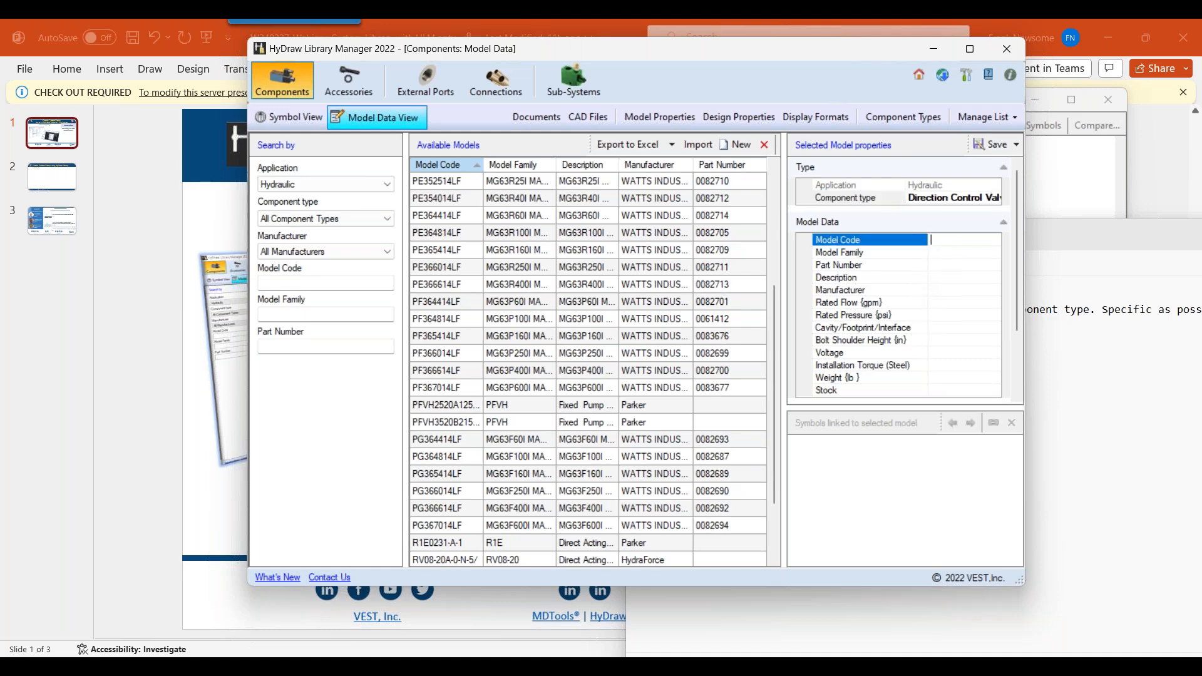
text(D1VW001C)
key(Tab)
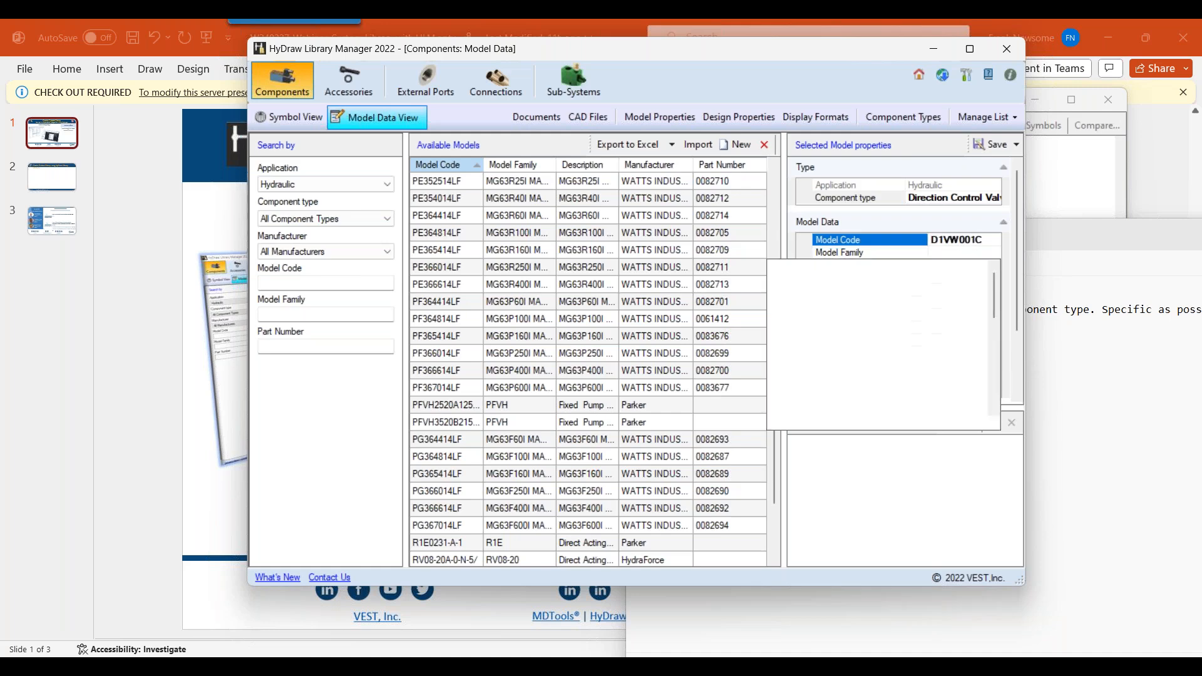
key(Escape)
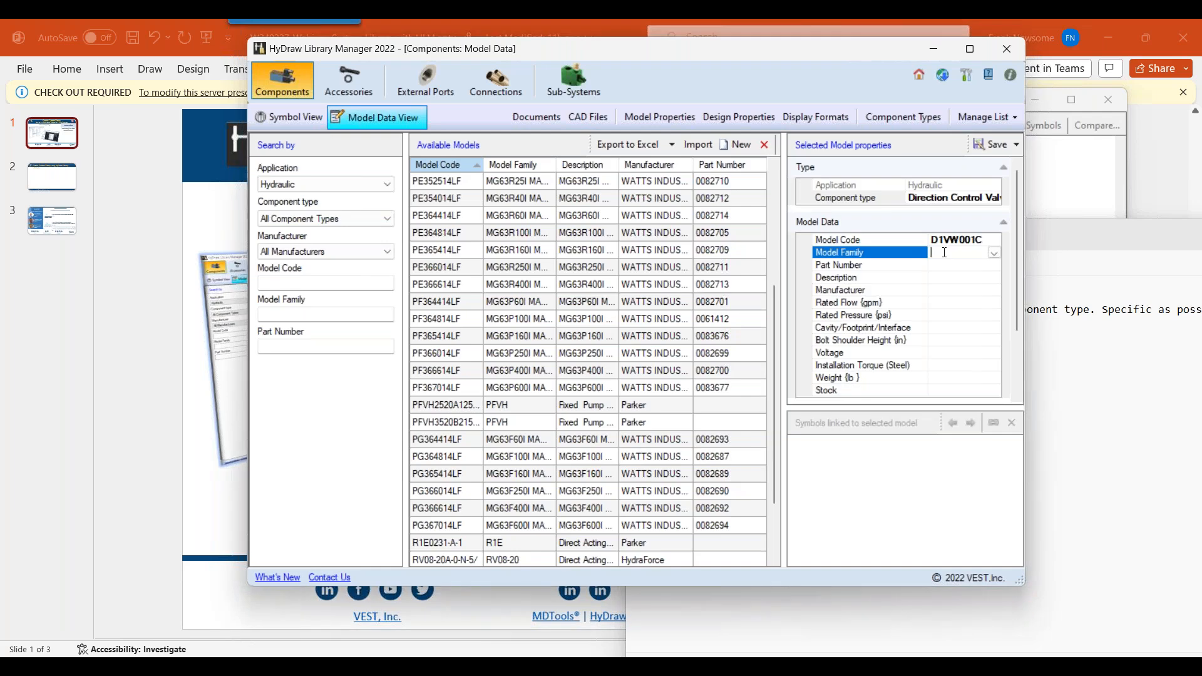
text(D1VW)
key(Tab)
Enter Directional Control Valve as the new model's description and choose Parker as its manufacturer.
text(Di)
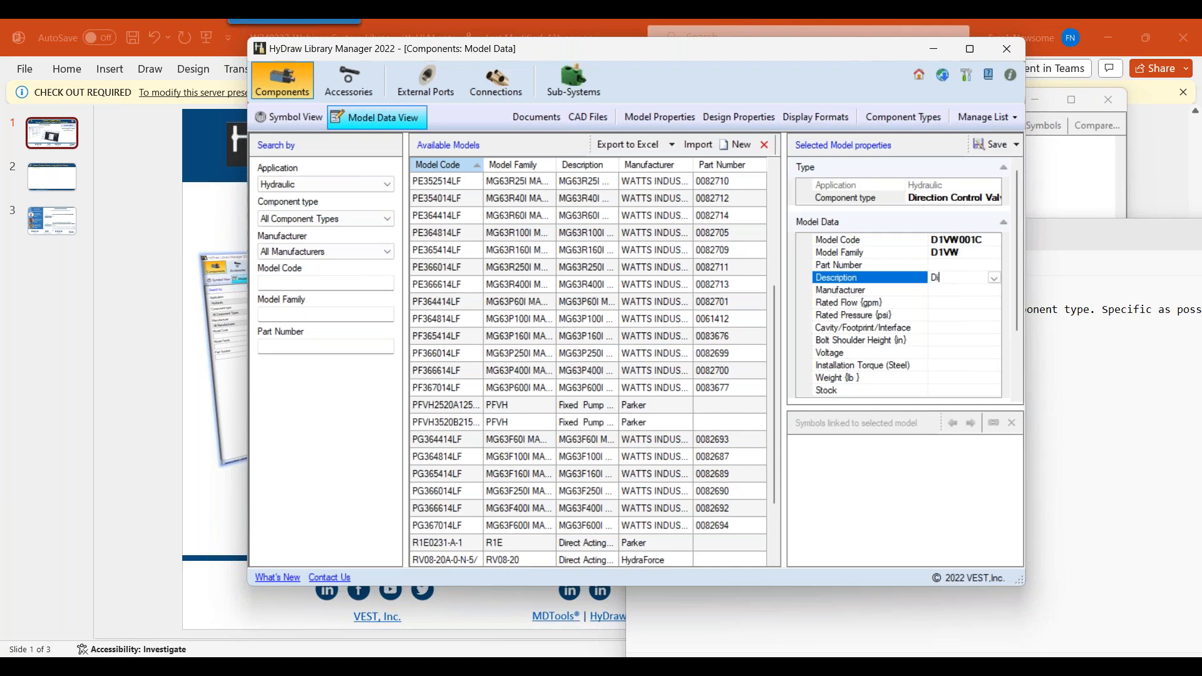
text(rectional Cont)
text(rol Valve)
key(Tab)
scroll(573, 304, down, 6)
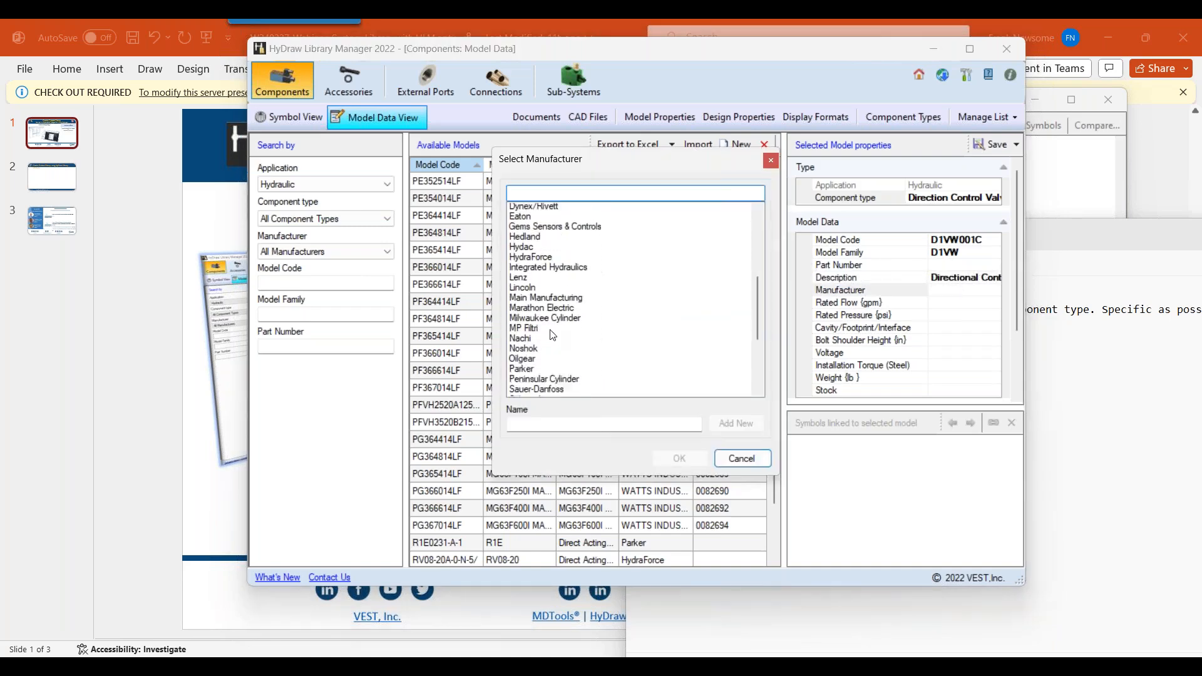
click(537, 341)
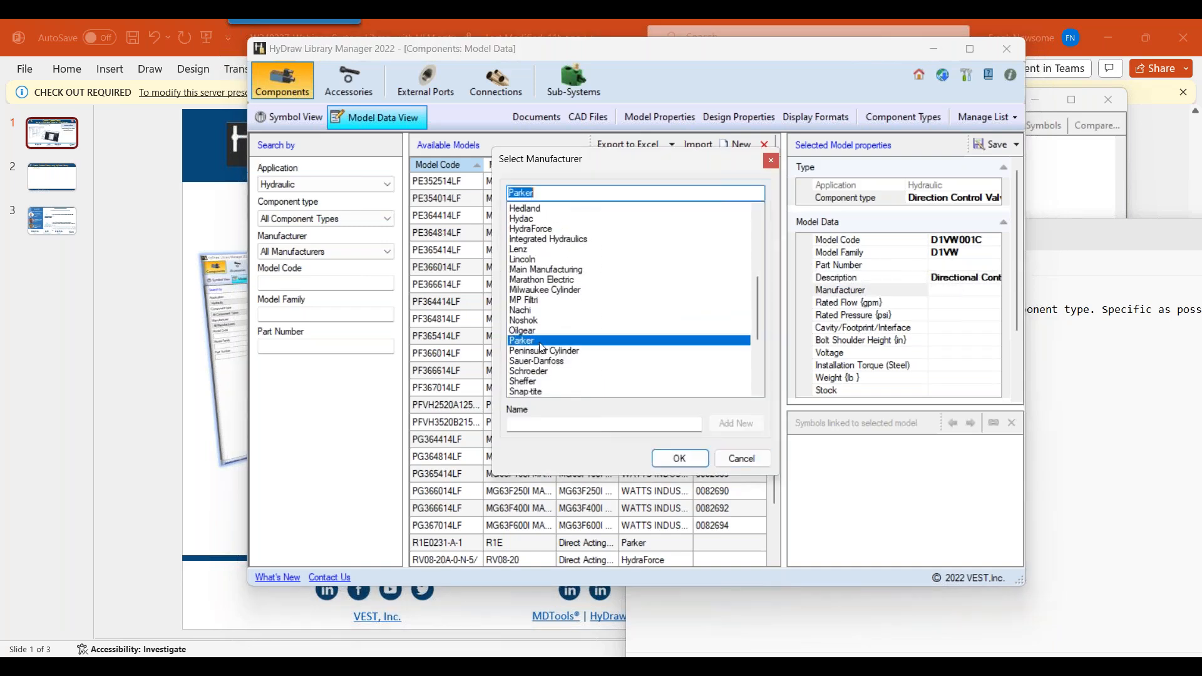
click(676, 460)
Assign D03 as the model's Cavity/Footprint/Interface and save the D1VW001C model.
click(931, 327)
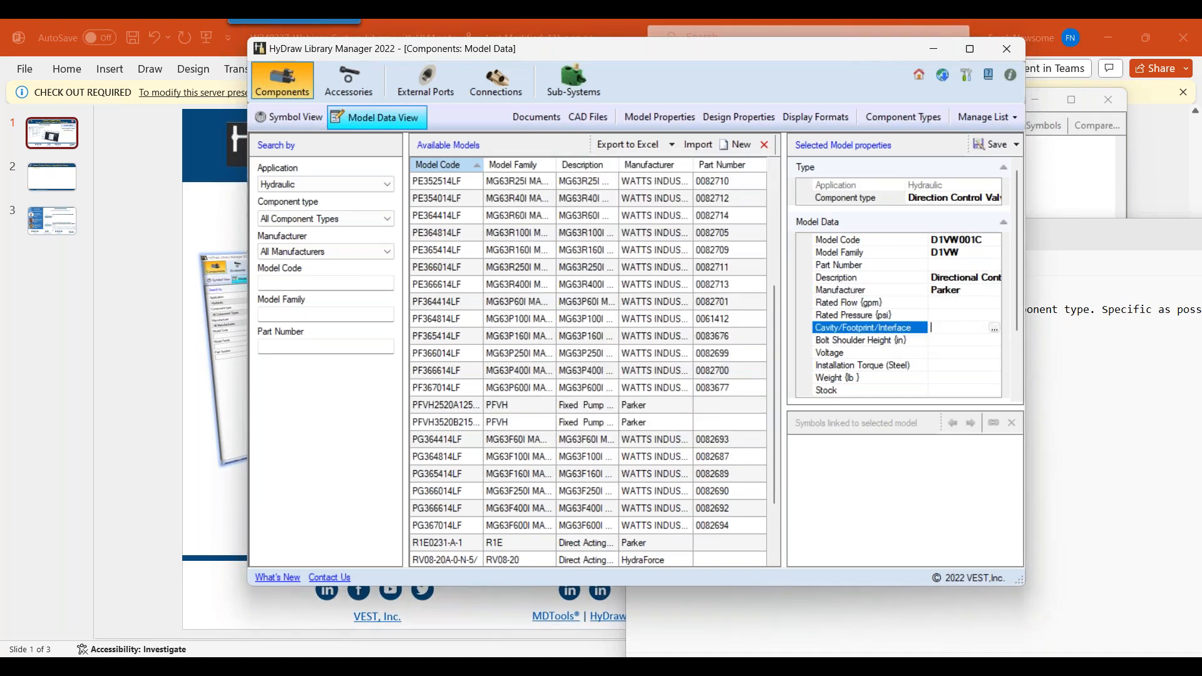
click(994, 328)
text(D)
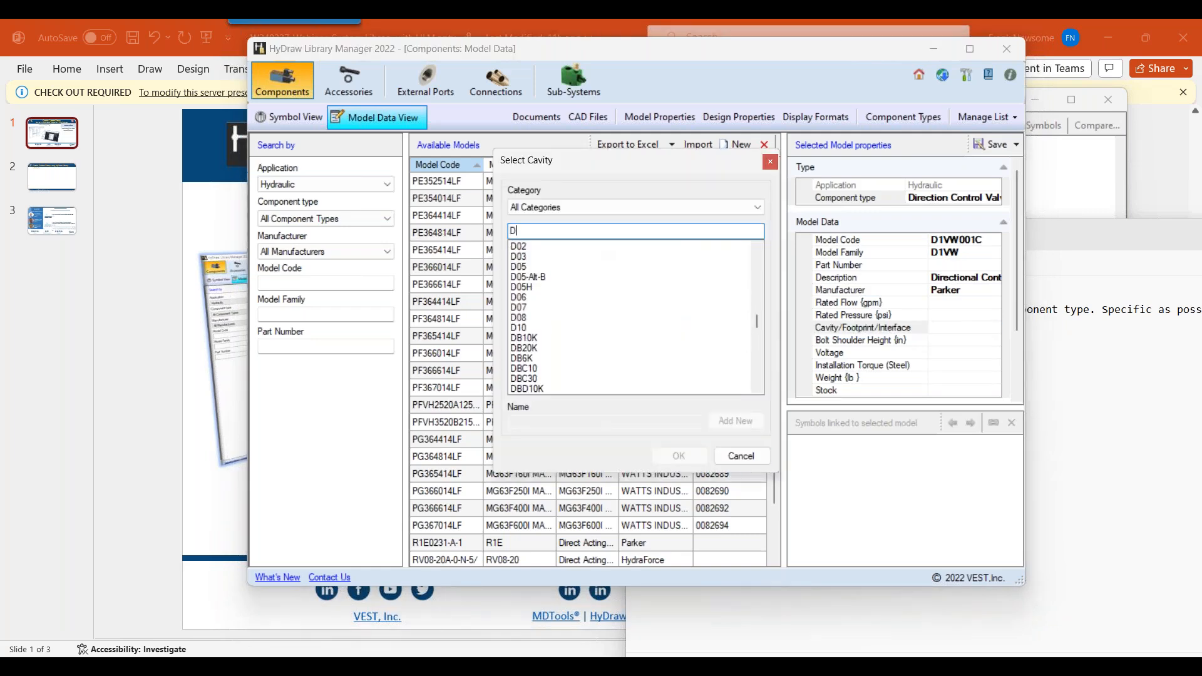
click(542, 257)
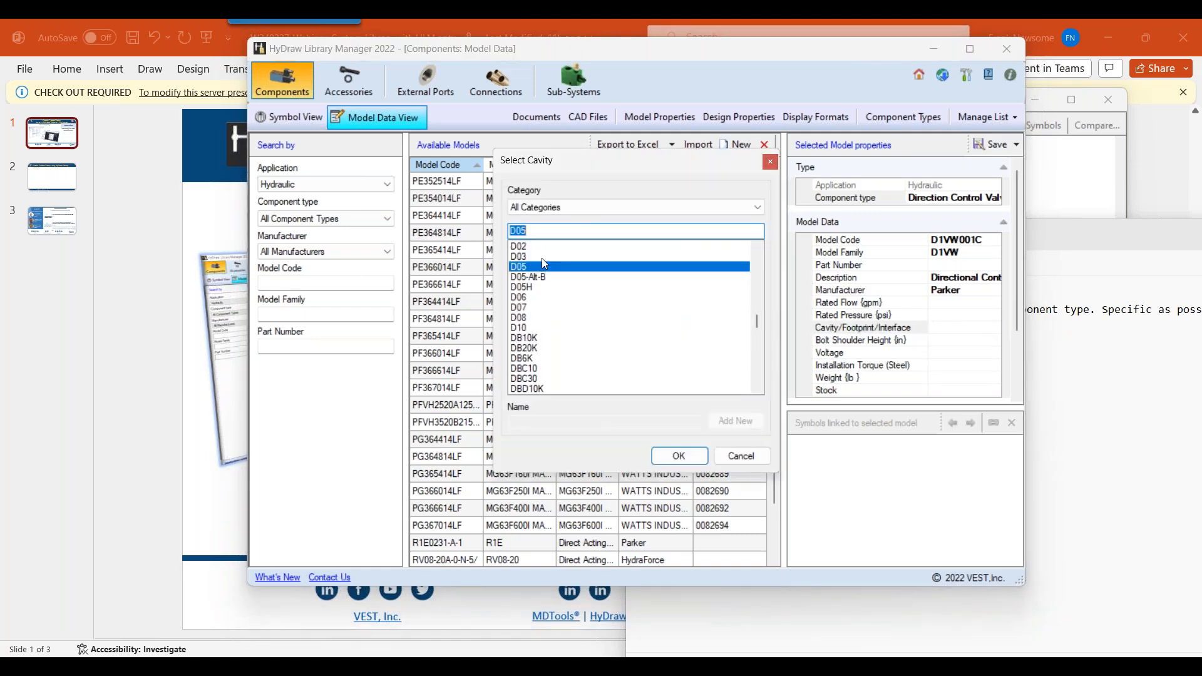
click(679, 456)
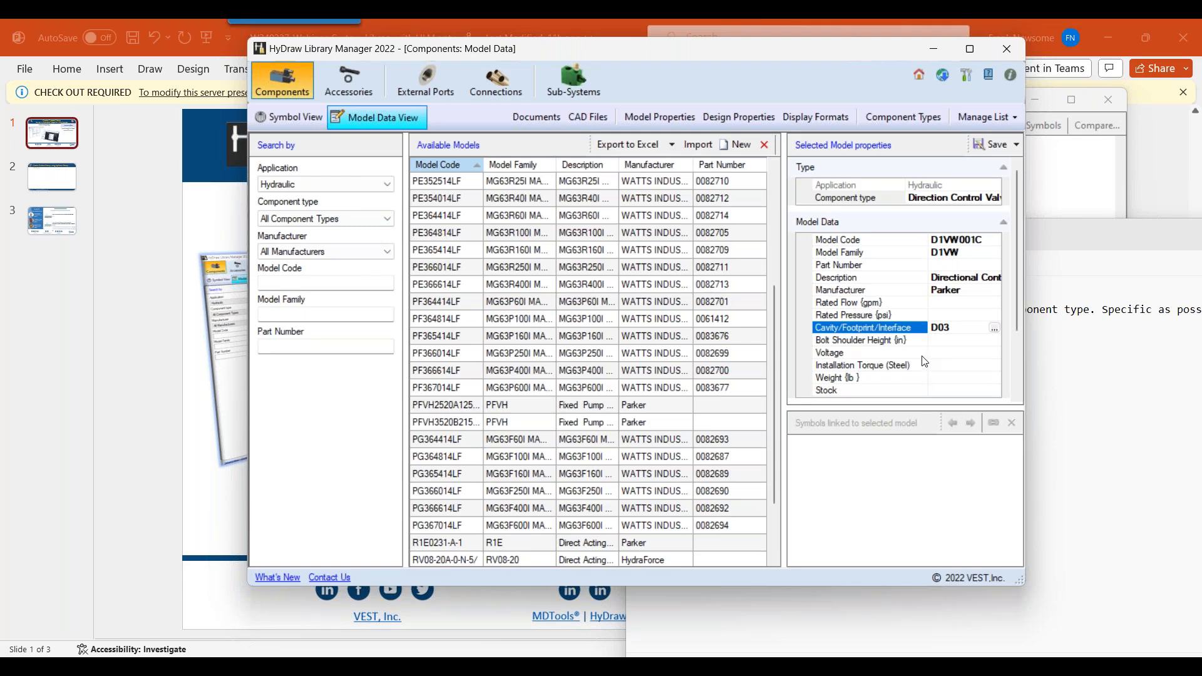
click(975, 148)
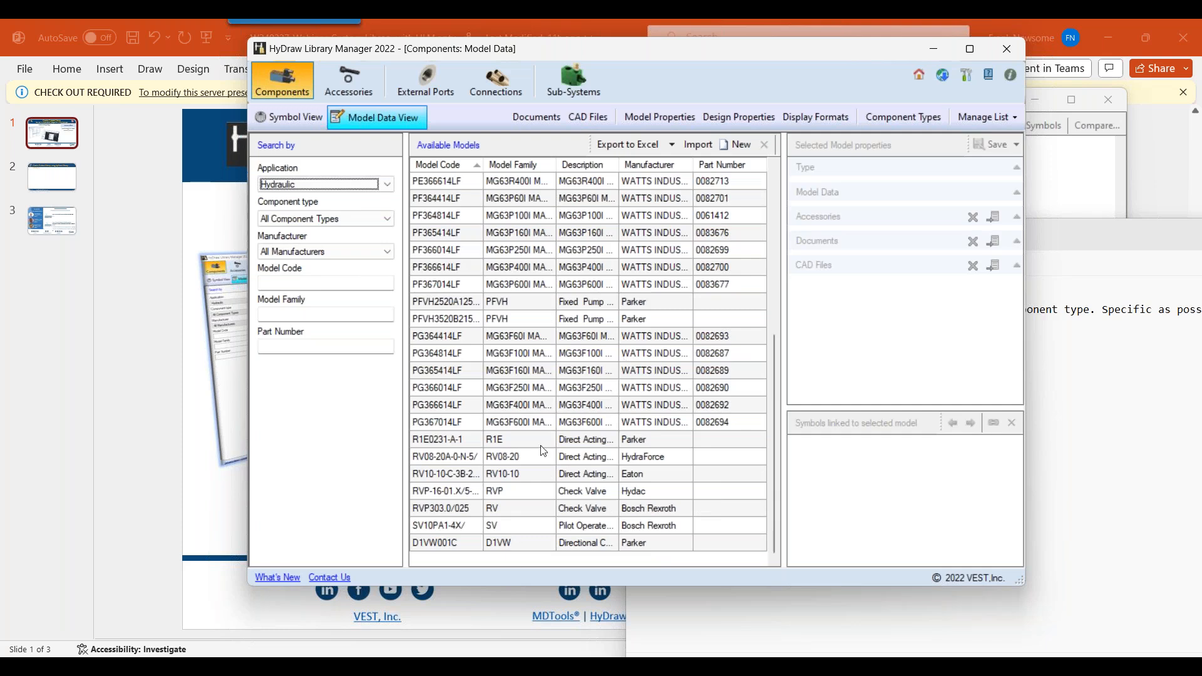
Save a copy of D1VW001C as a new model with code D1VW001CV and voltage 220, and compare it with the original.
click(484, 541)
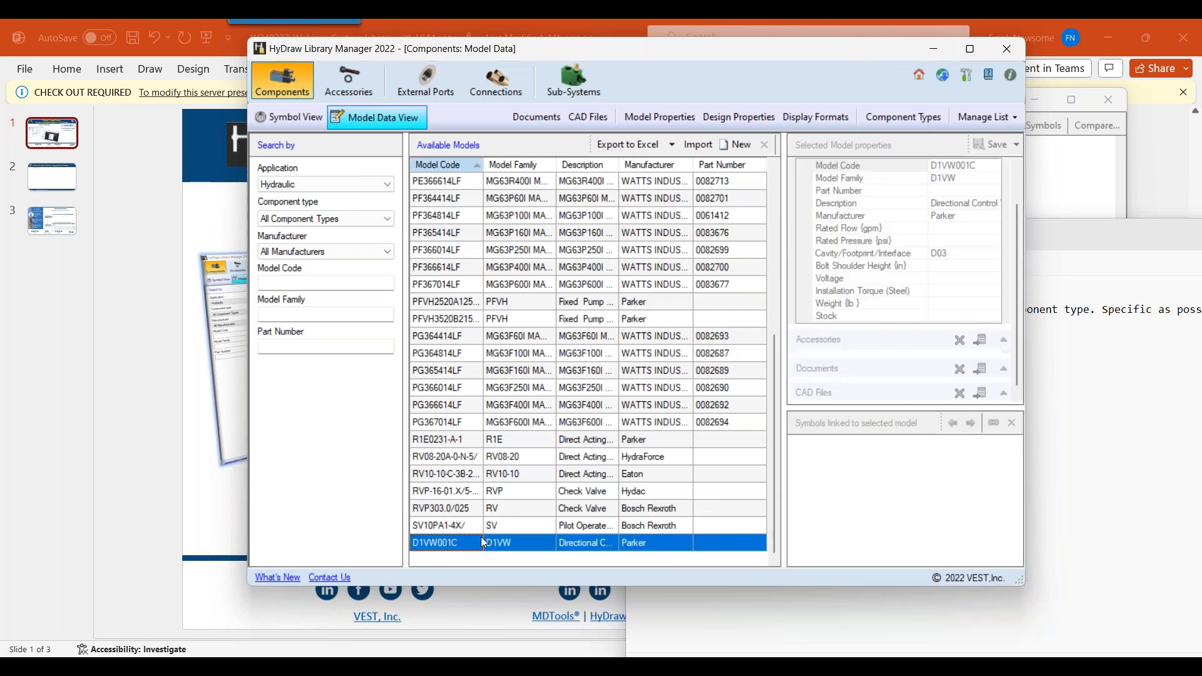
click(994, 189)
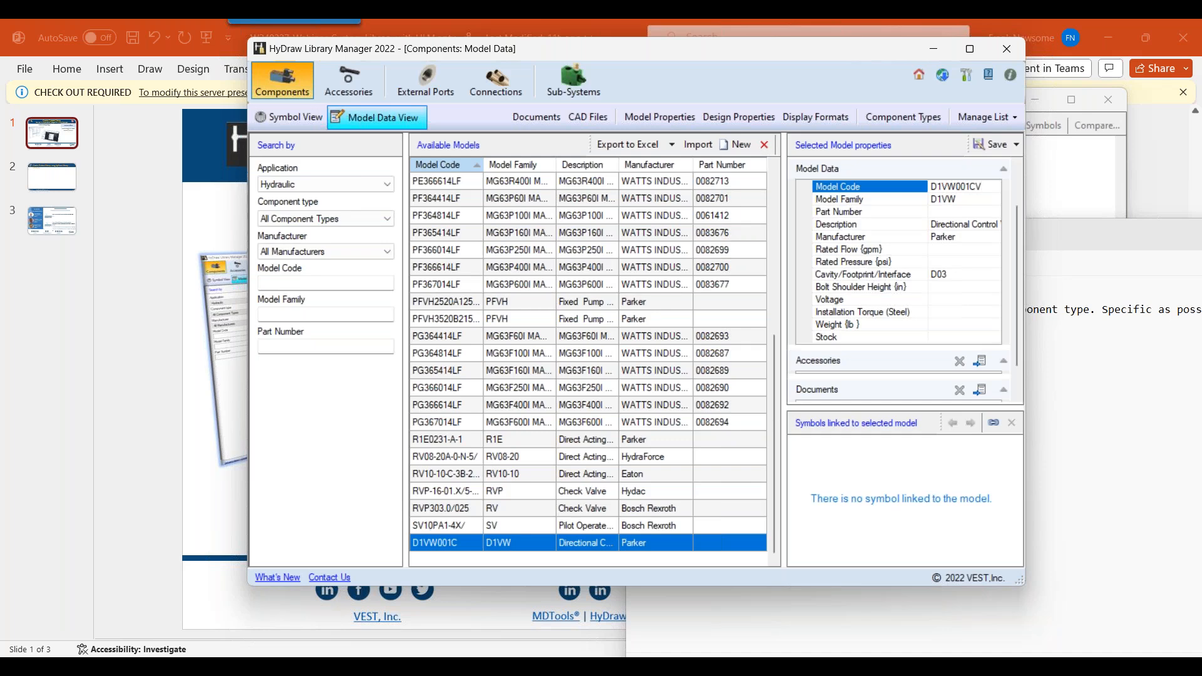
click(946, 299)
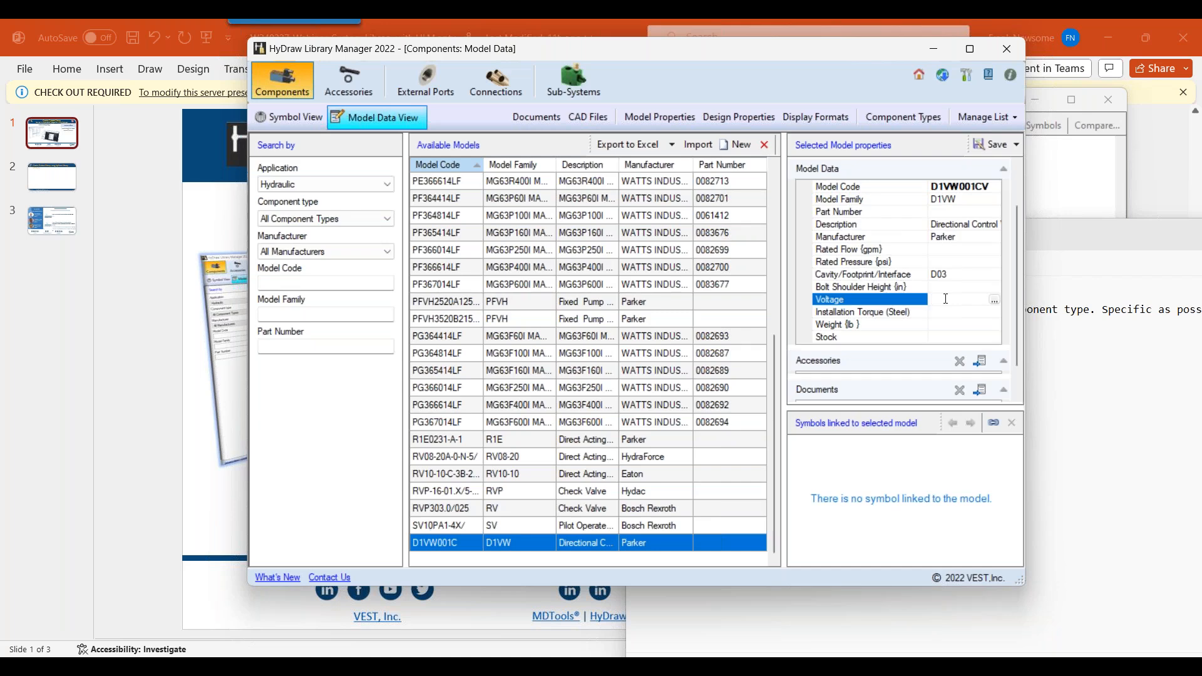
click(993, 300)
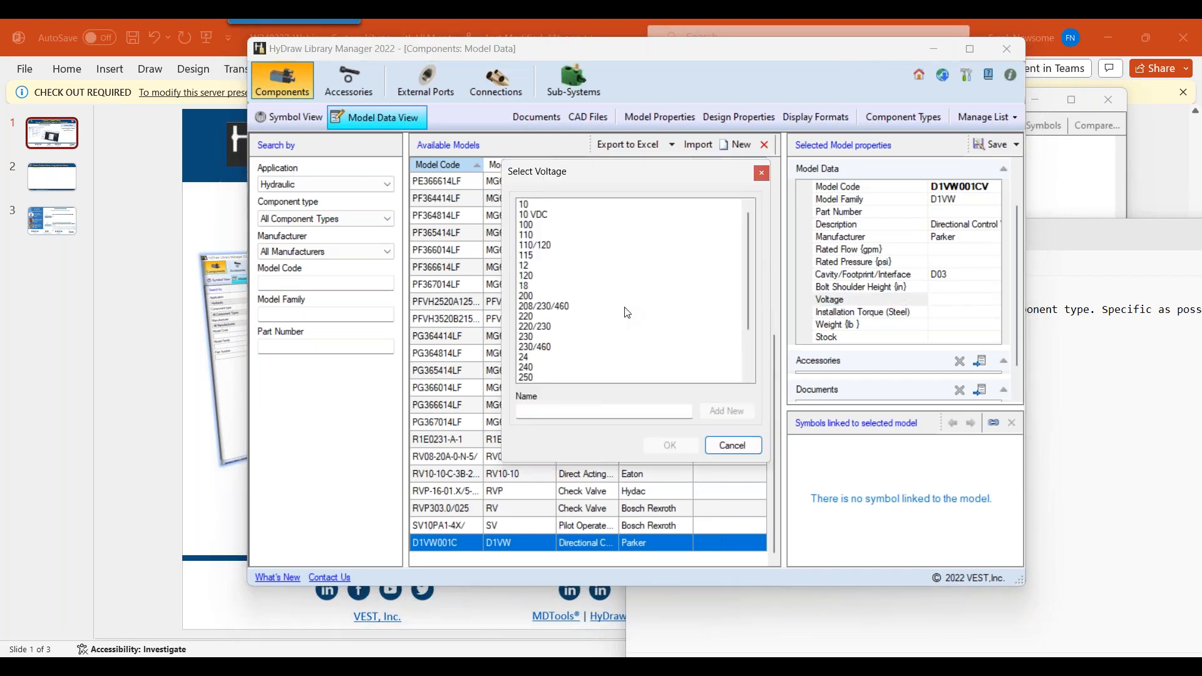
click(536, 316)
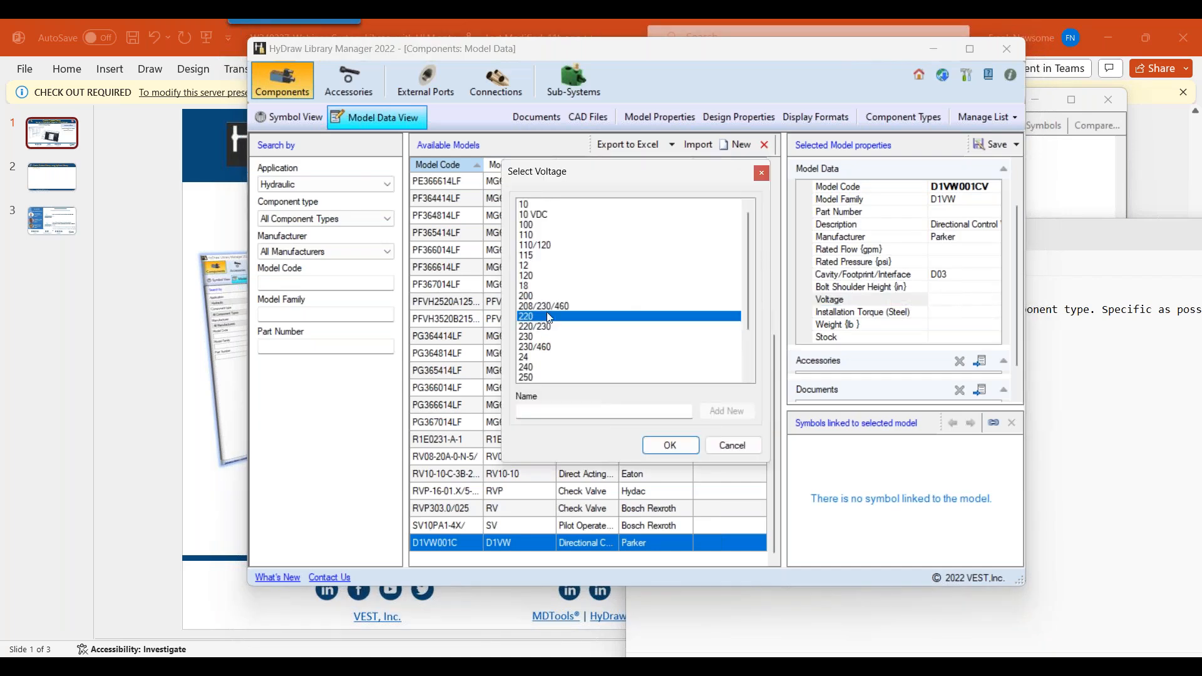
click(667, 446)
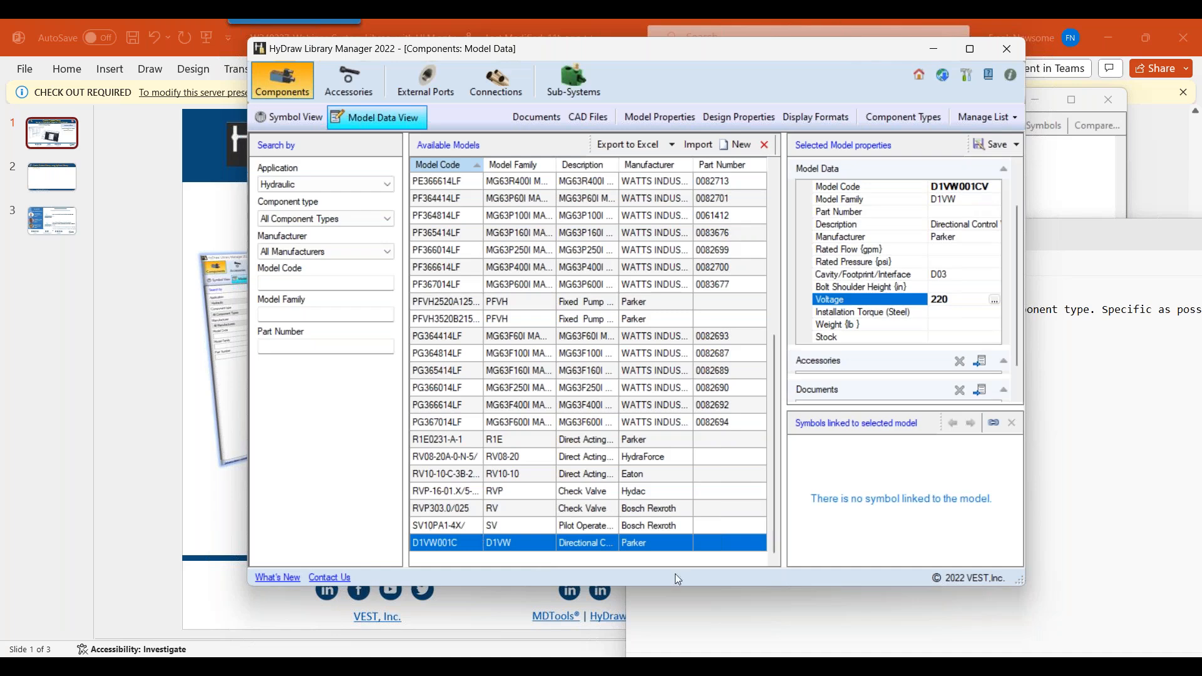
click(1015, 154)
click(996, 177)
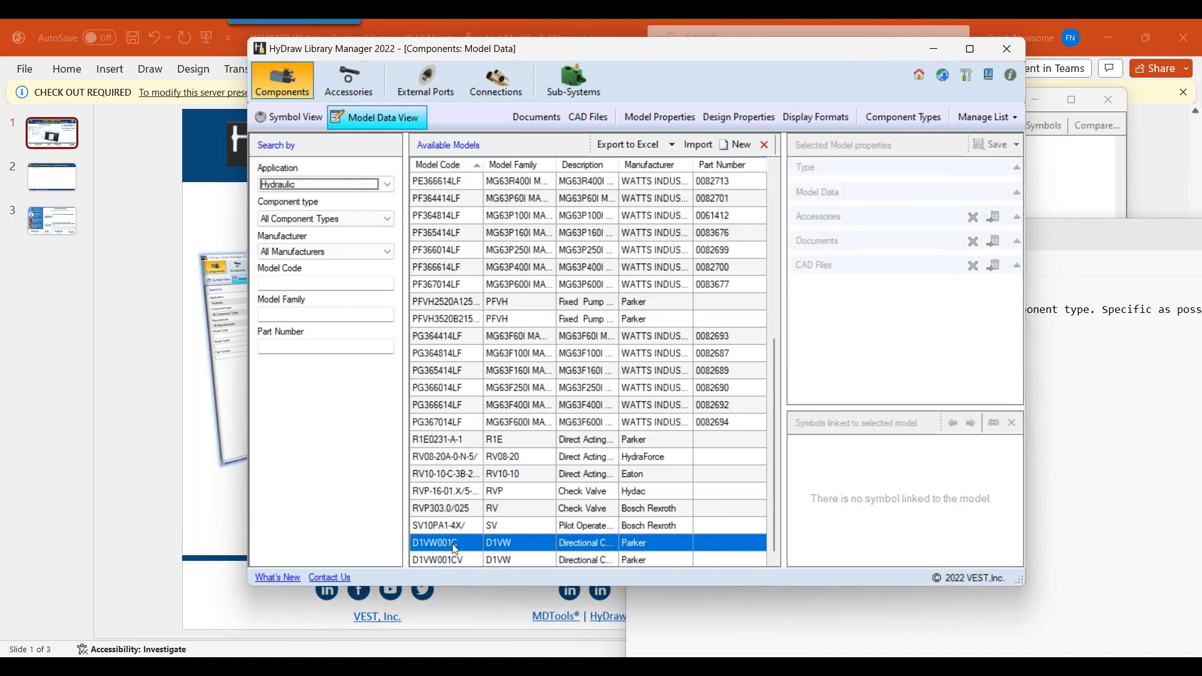
click(456, 558)
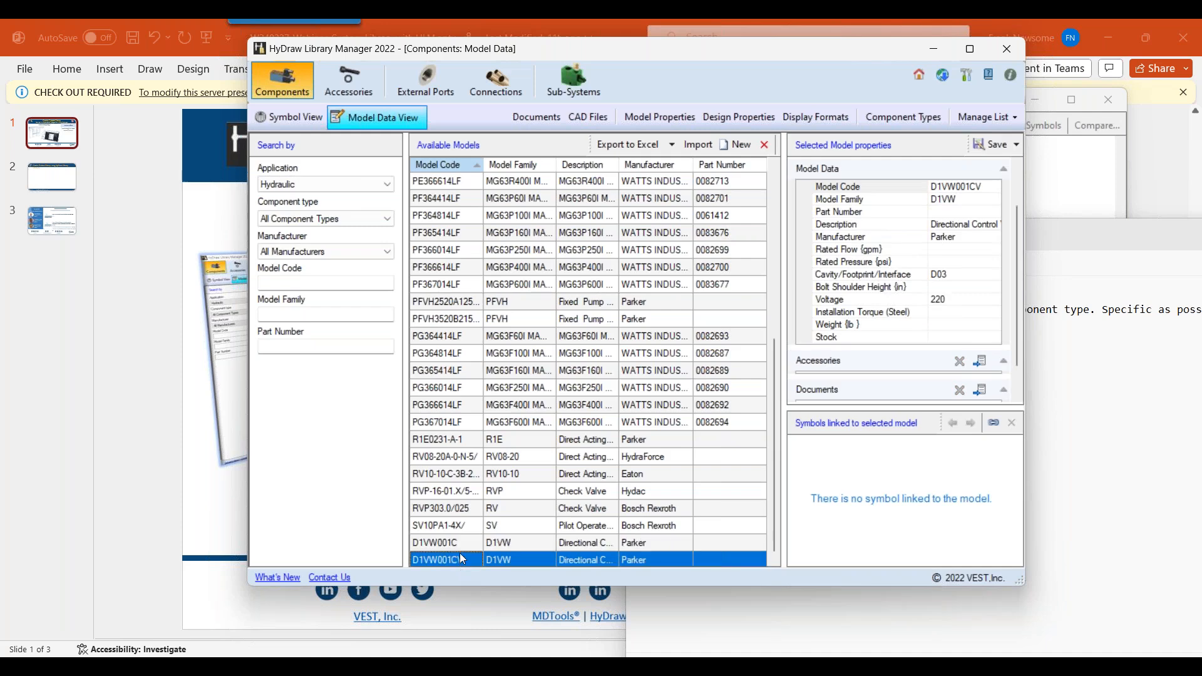
click(460, 543)
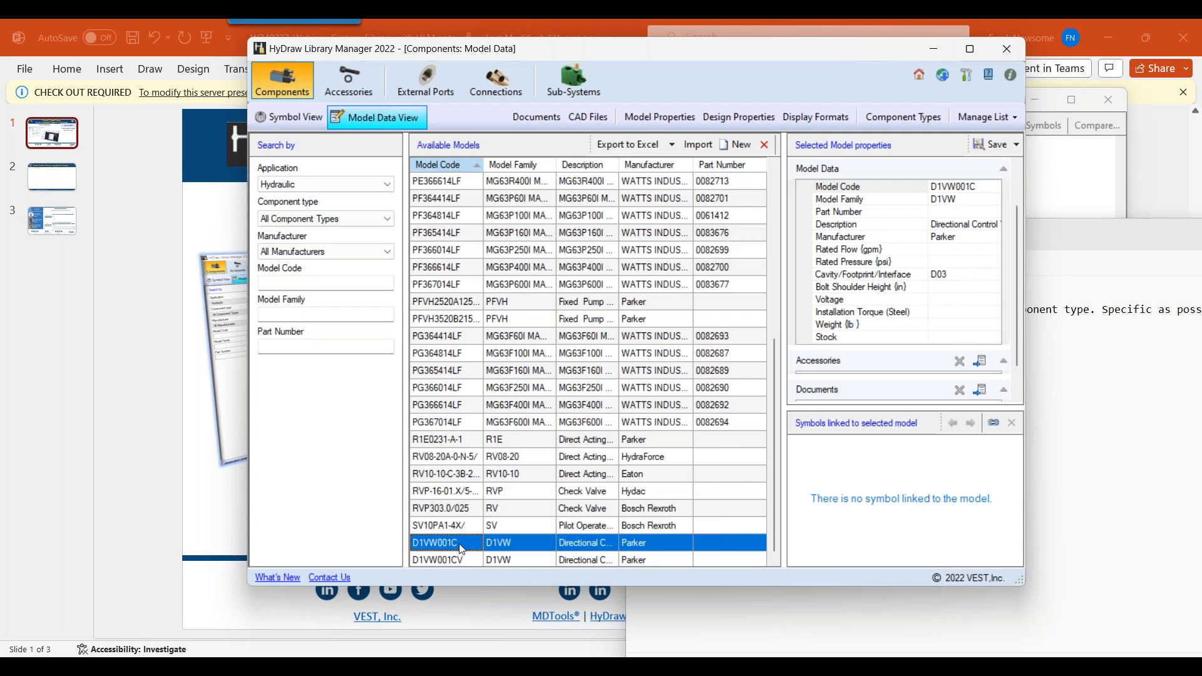
click(462, 559)
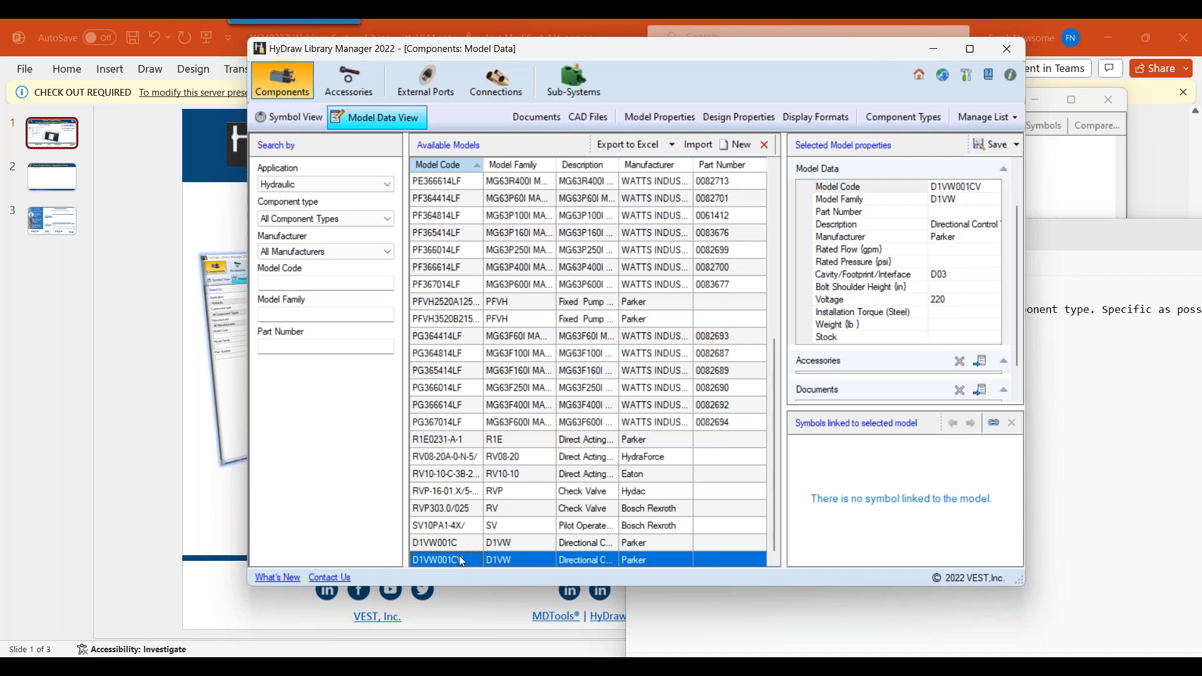
Link the first stackable solenoid-operated D03 / ISO 4401 - 03 Size directional control valve symbol to D1VW001C and save the model.
click(468, 544)
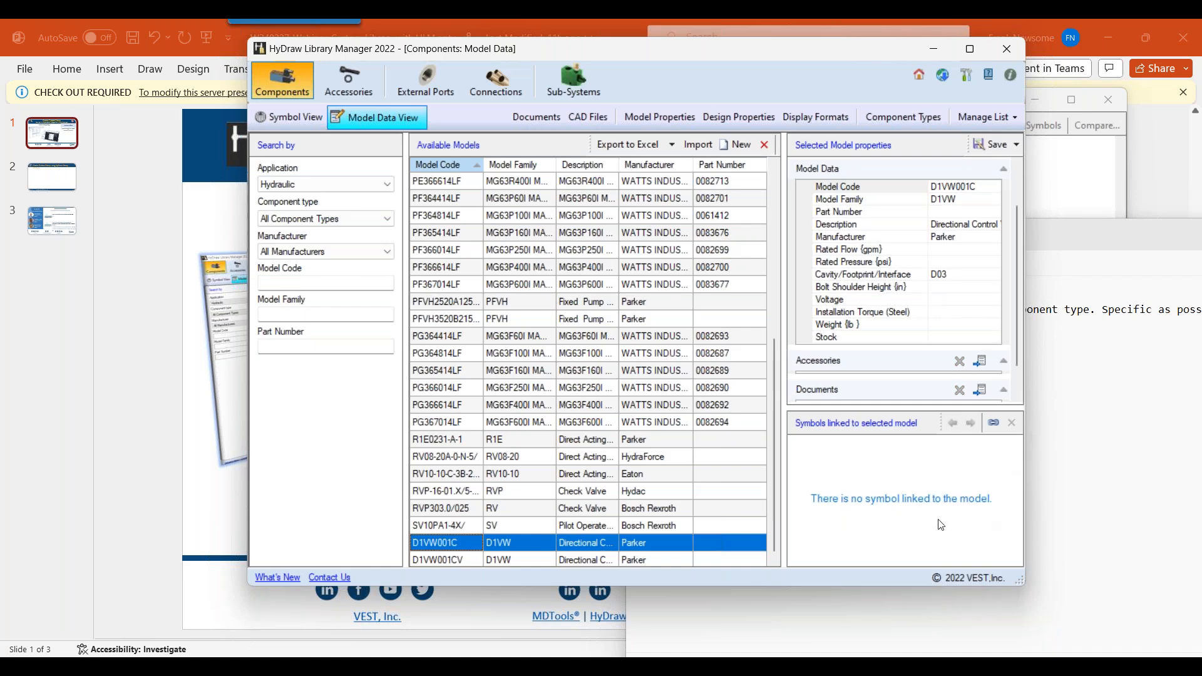
click(993, 424)
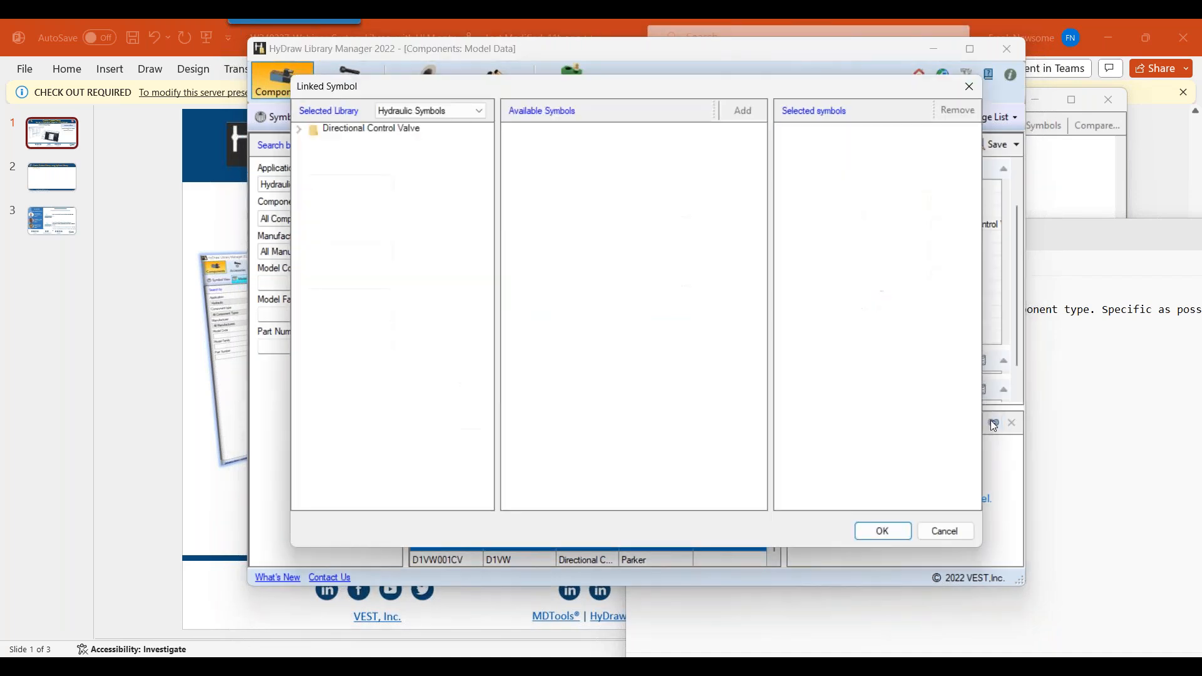
double_click(360, 130)
double_click(358, 129)
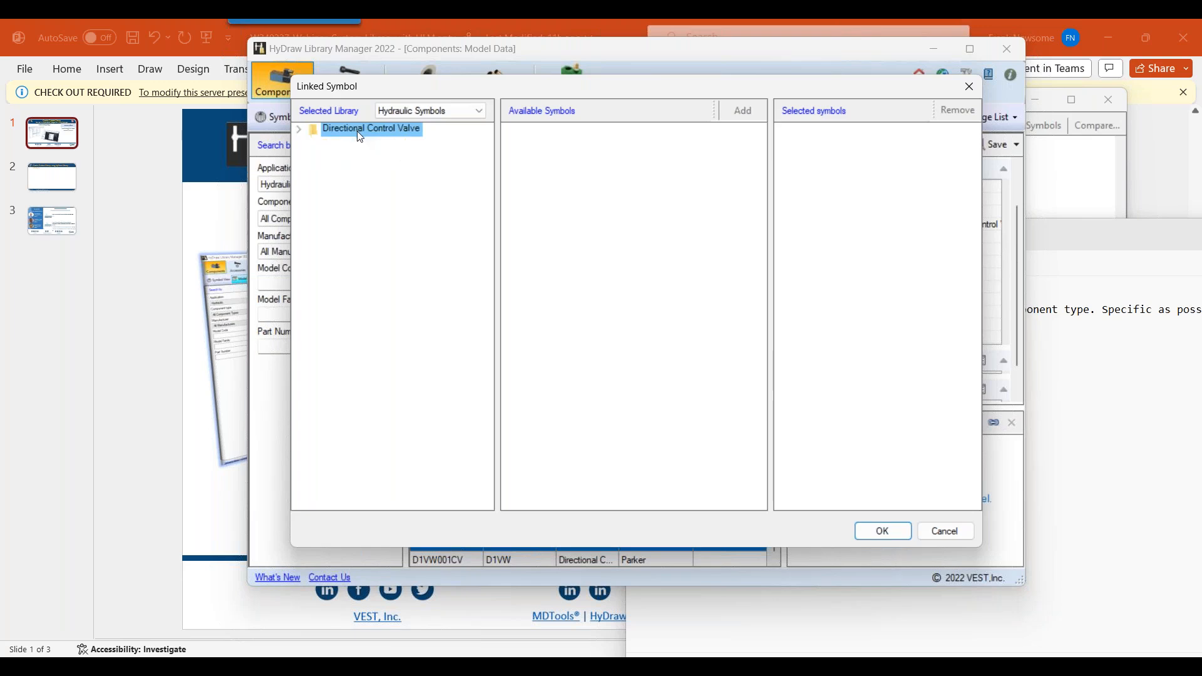
double_click(356, 130)
double_click(347, 142)
double_click(352, 157)
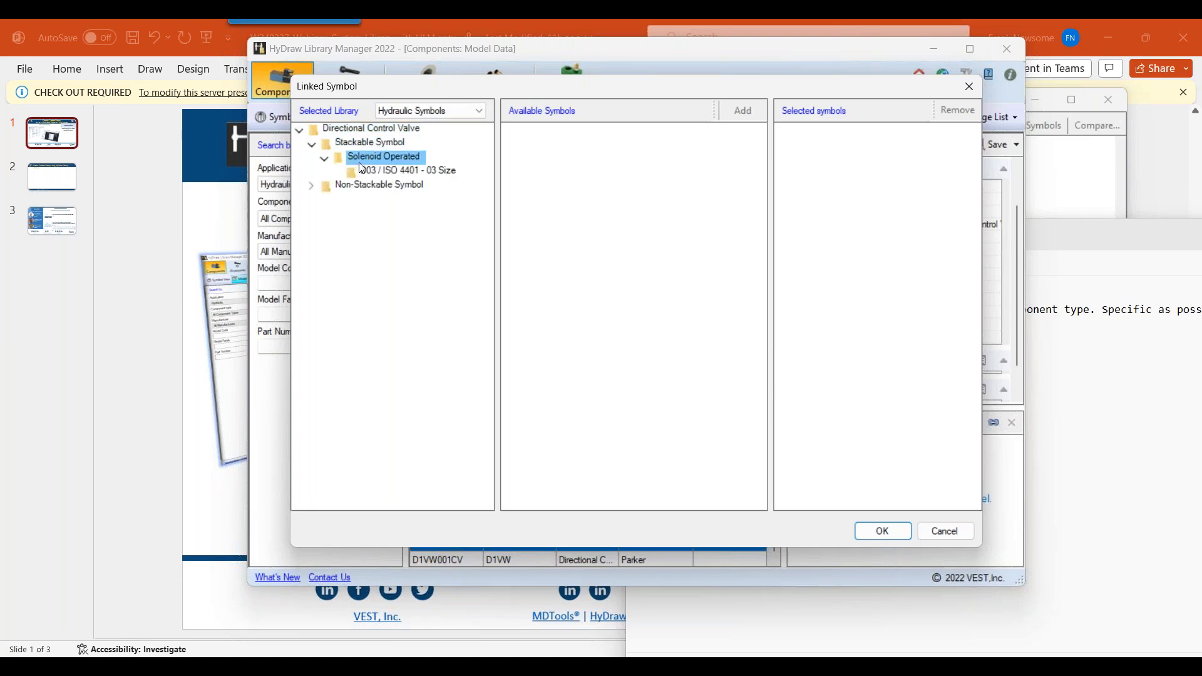
click(366, 170)
click(527, 159)
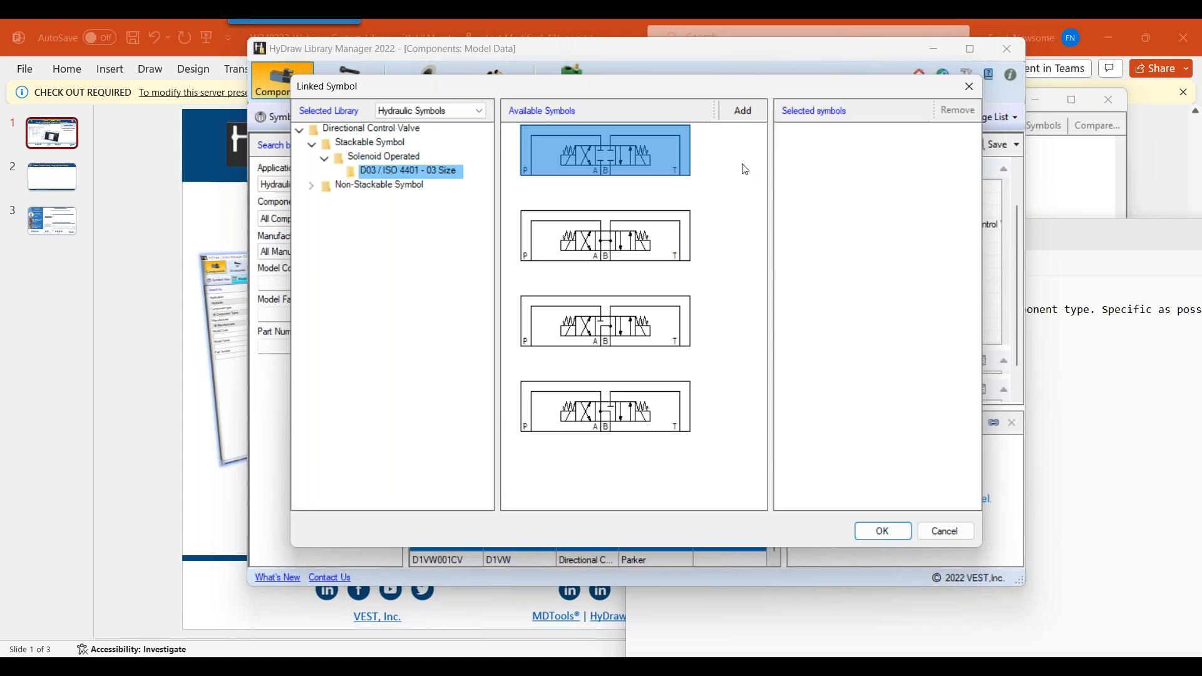
click(744, 115)
click(881, 532)
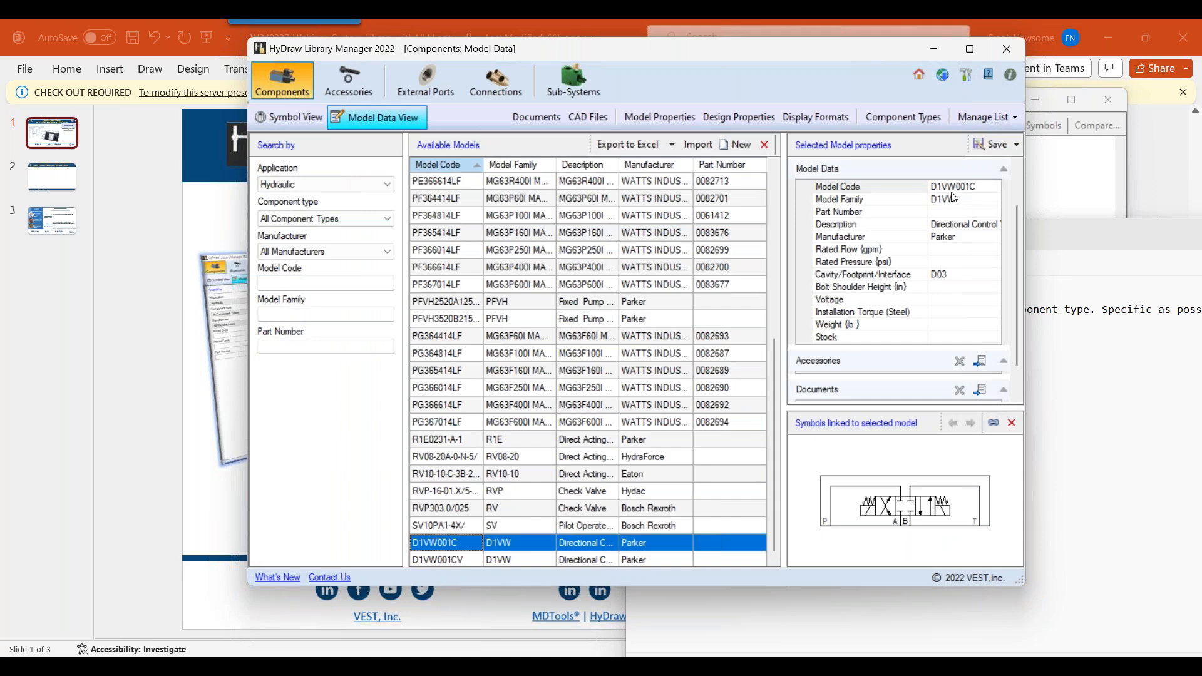
click(990, 144)
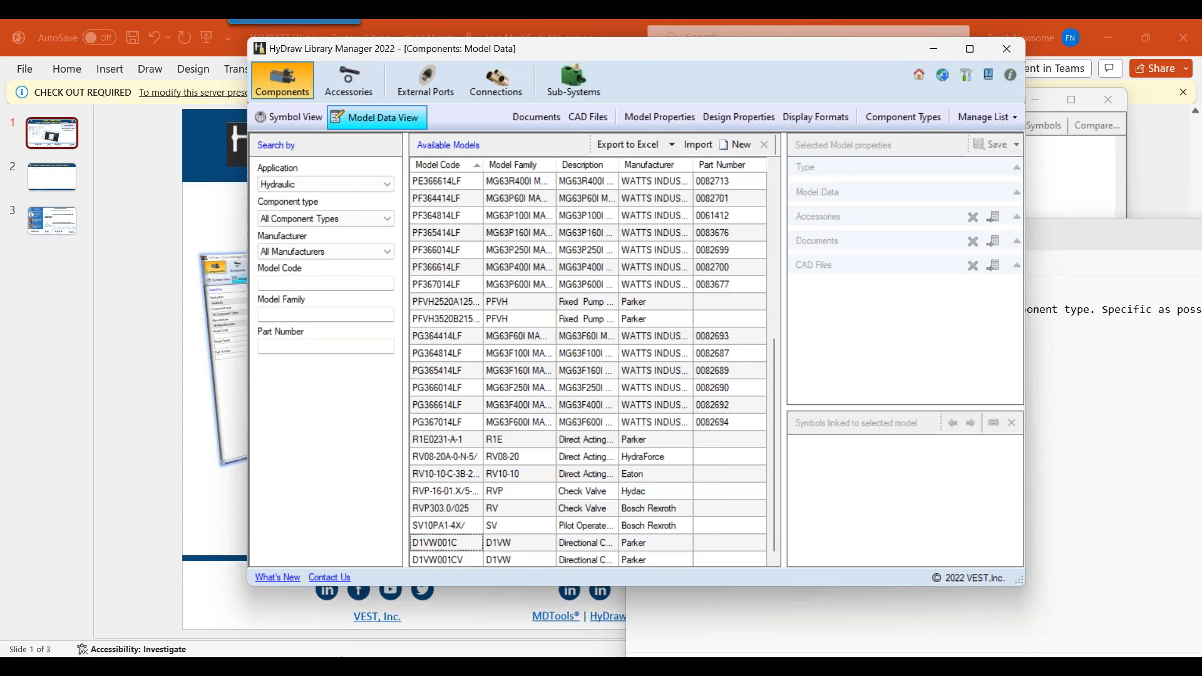
Switch to a blank Excel workbook and enter the headers Model Code, Model Family, Manufacturer and Description in A1 to D1.
mouse_move(369, 665)
mouse_move(418, 632)
click(434, 632)
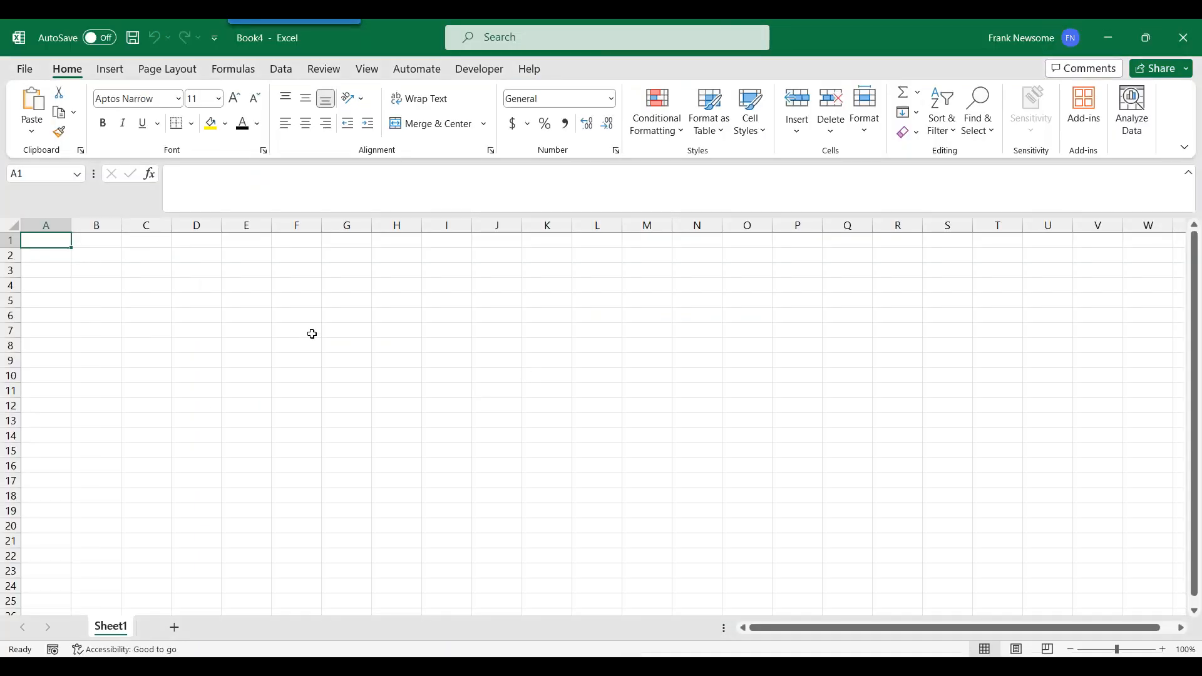
text(Model Code)
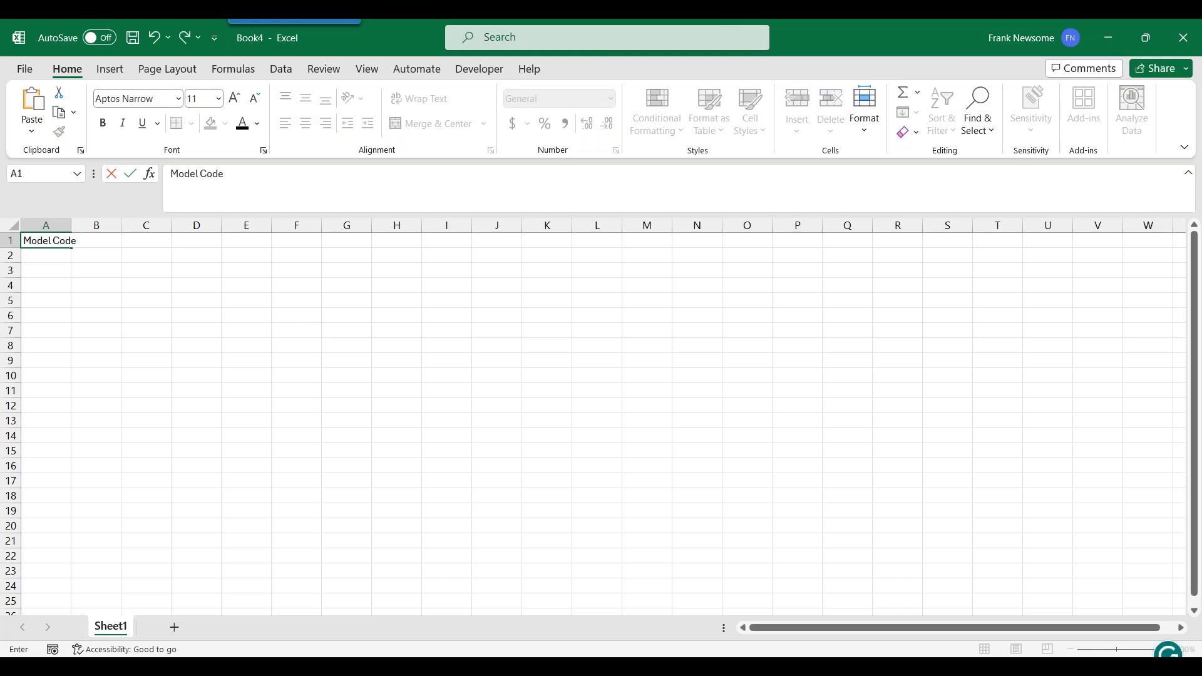
key(Tab)
text(Model)
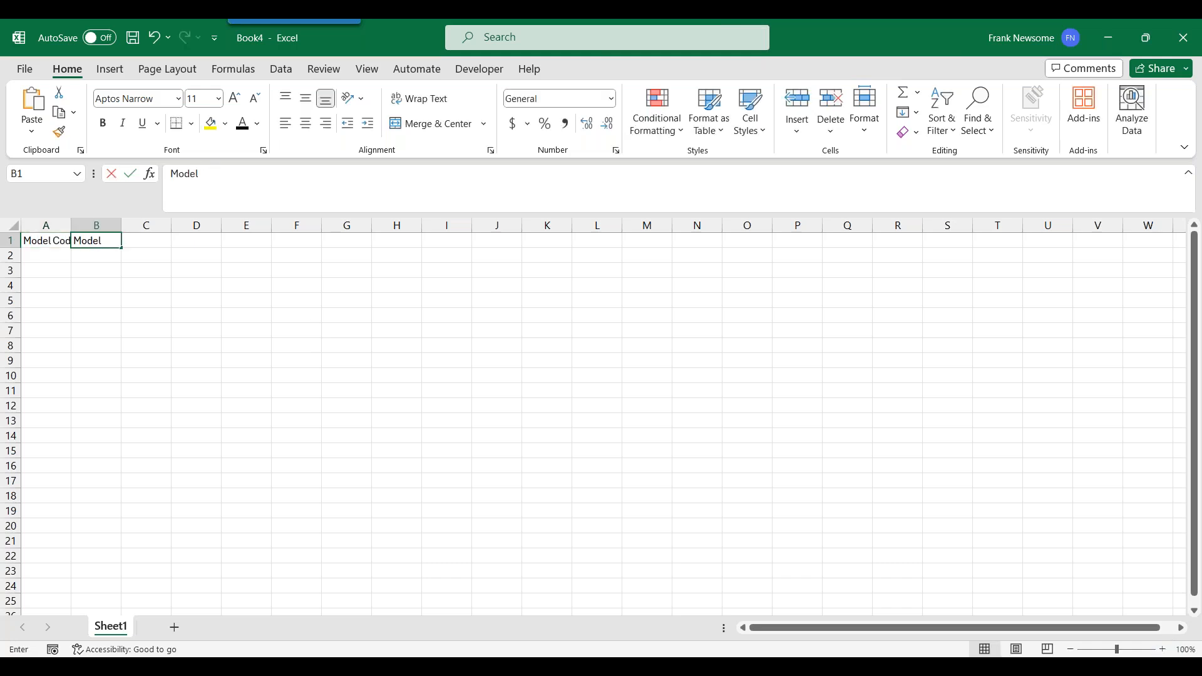
text( Family)
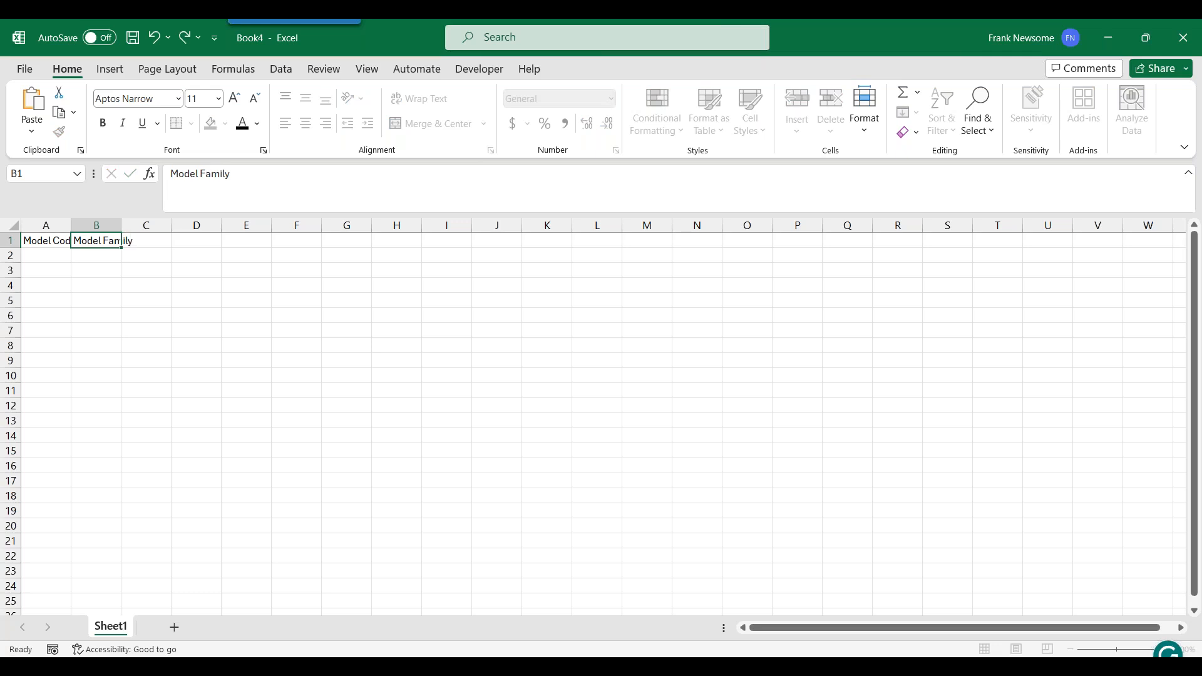
key(Tab)
text(Manufacturer)
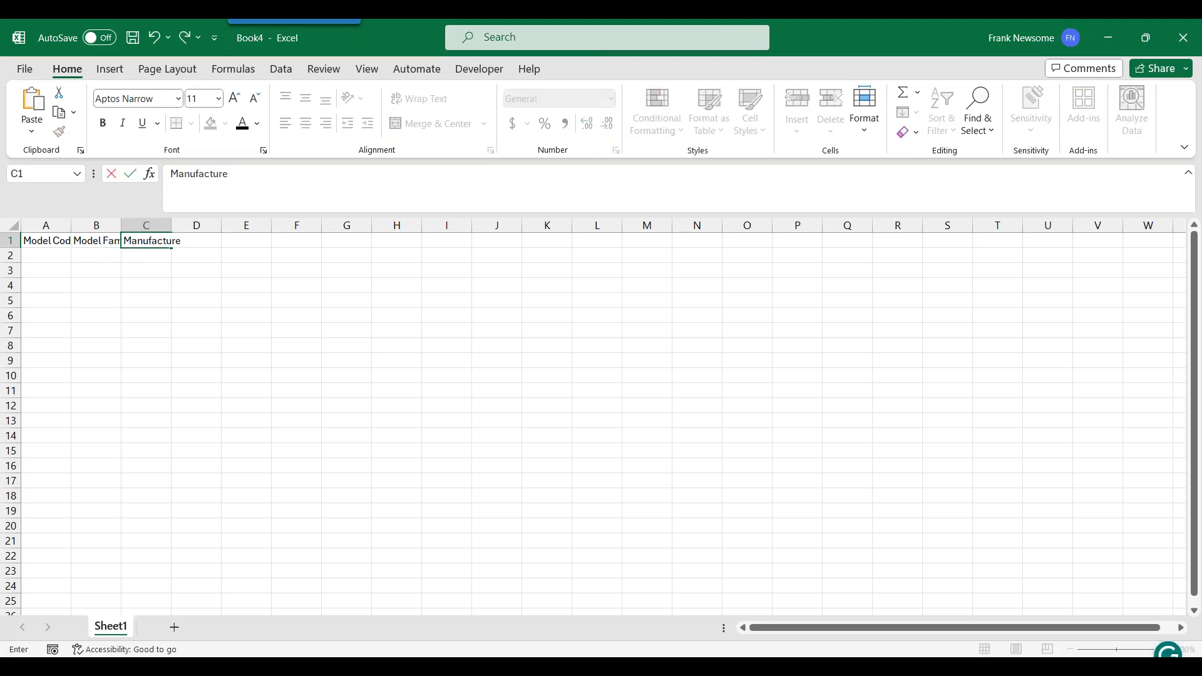
key(Tab)
text(Descr)
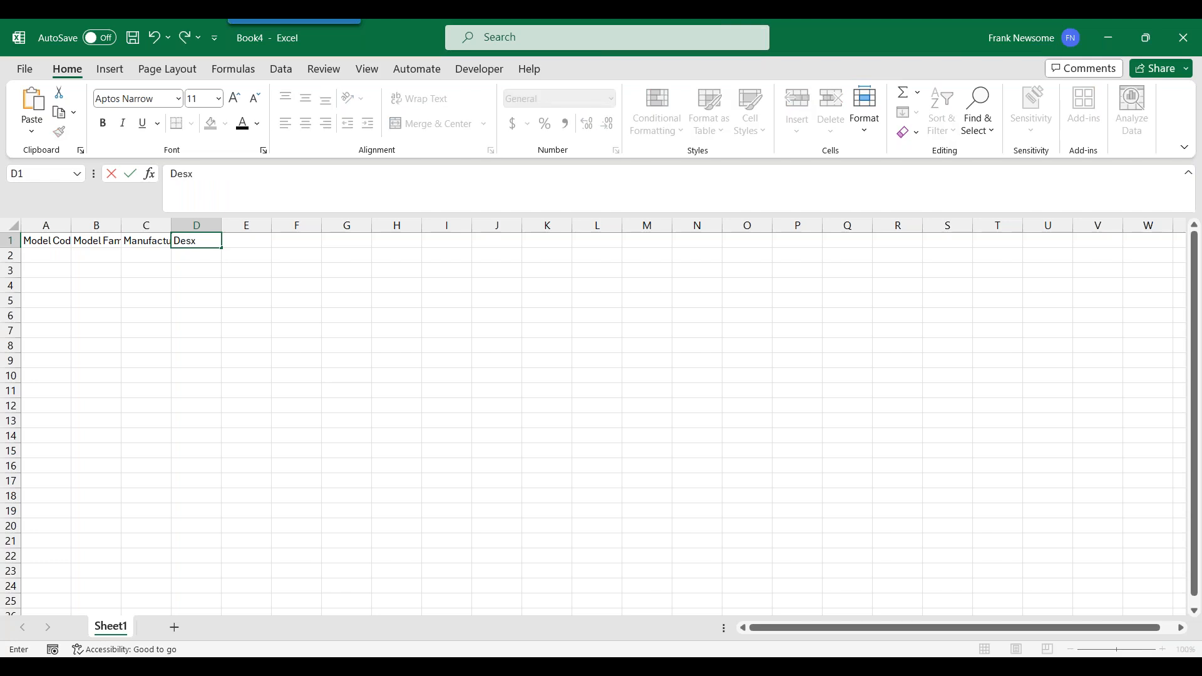
text(iption)
key(Tab)
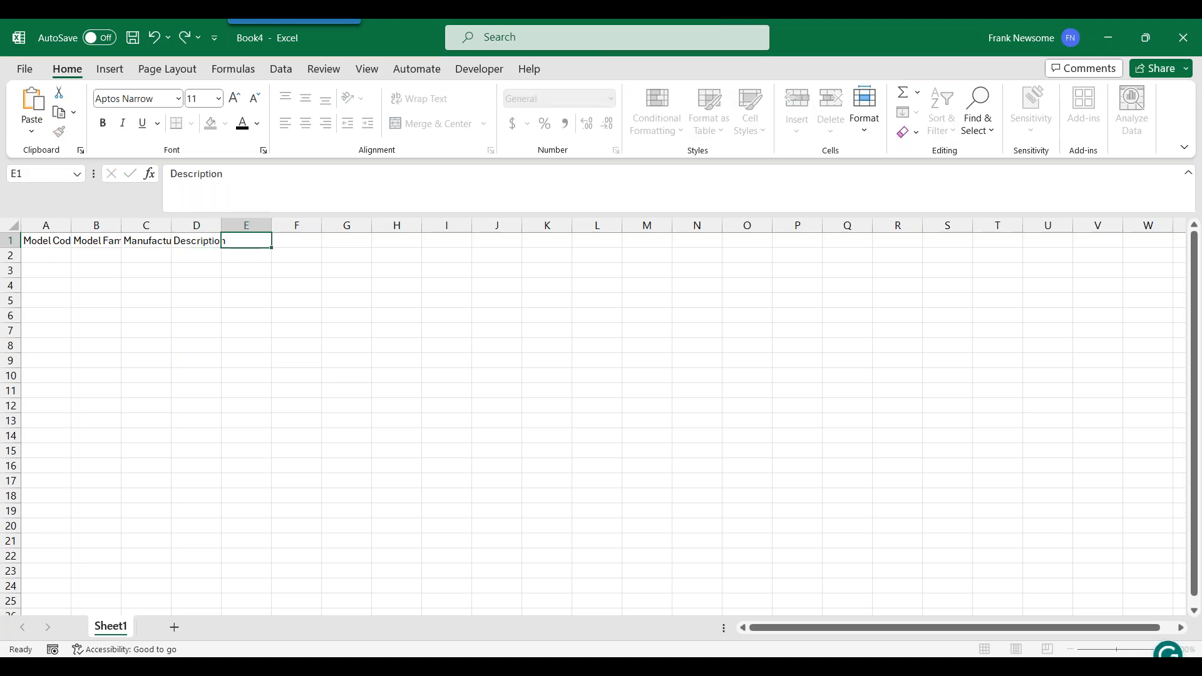
Color the header text in cells A1 to D1 standard red.
drag(66, 245, 200, 243)
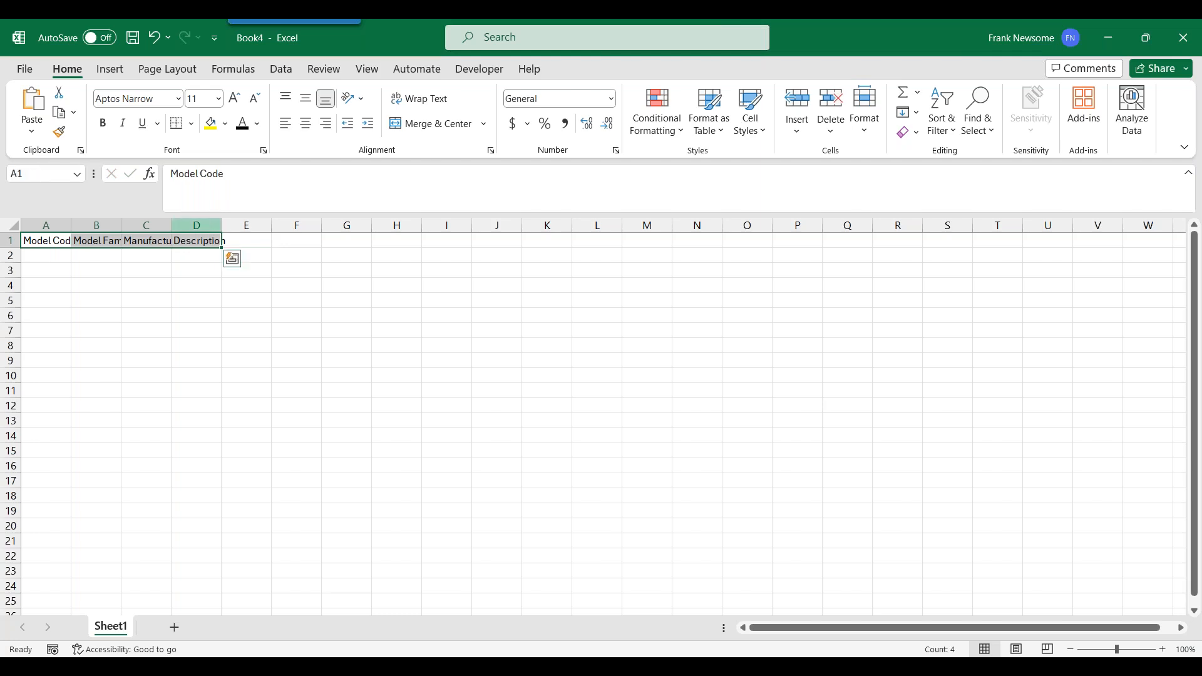
click(256, 130)
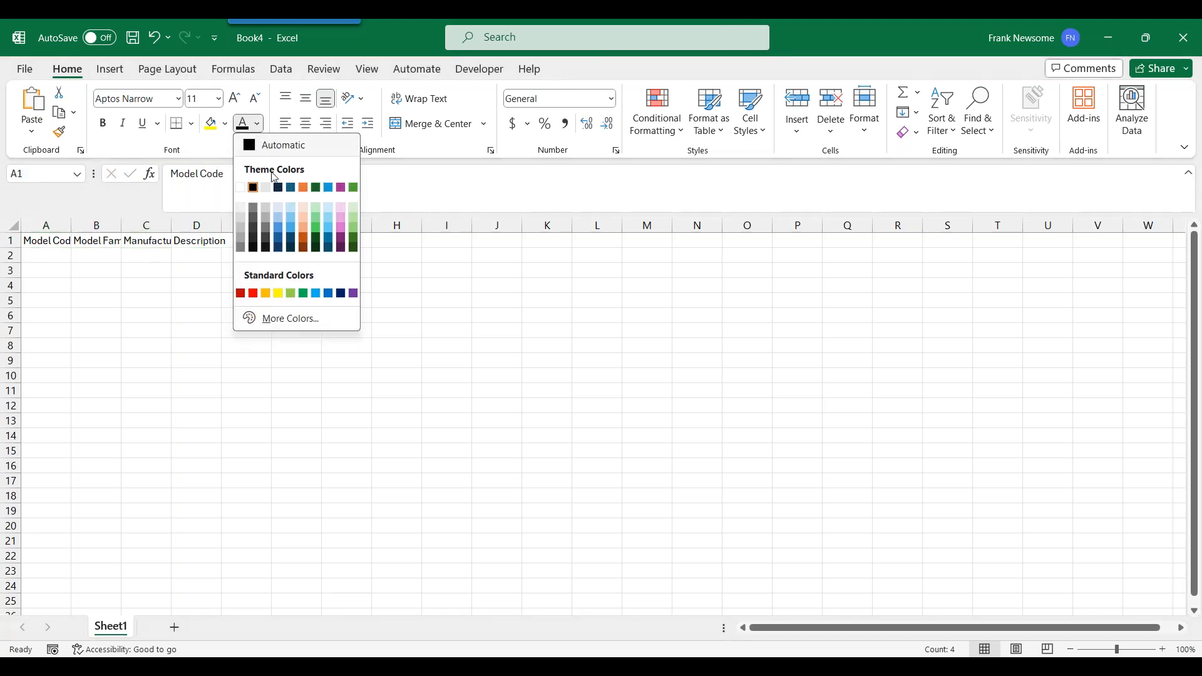
click(253, 294)
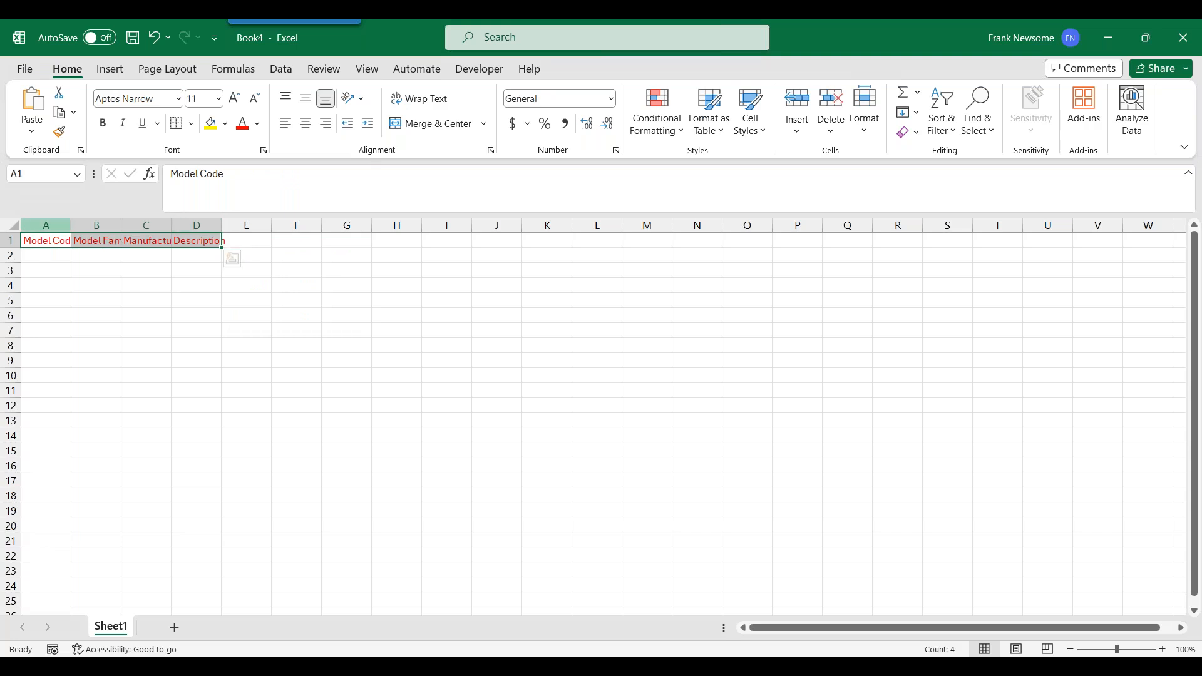
Widen columns A to D to fit their headers and enter the header Rated Flow in black in E1.
drag(46, 226, 246, 226)
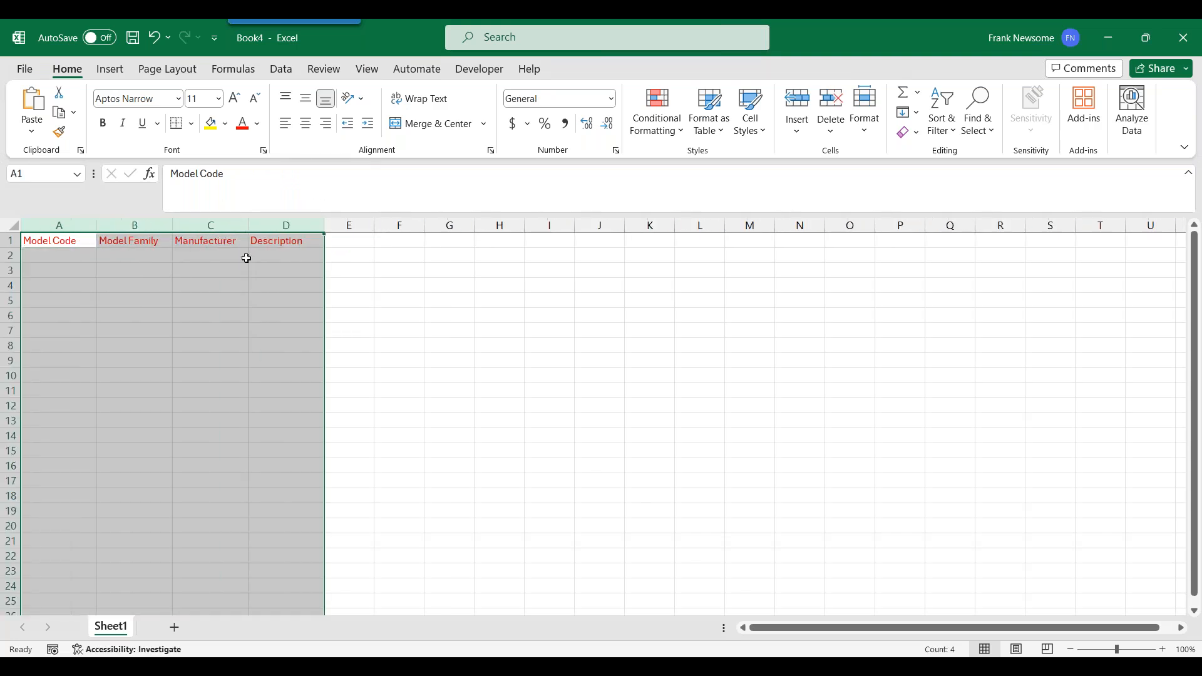
click(349, 241)
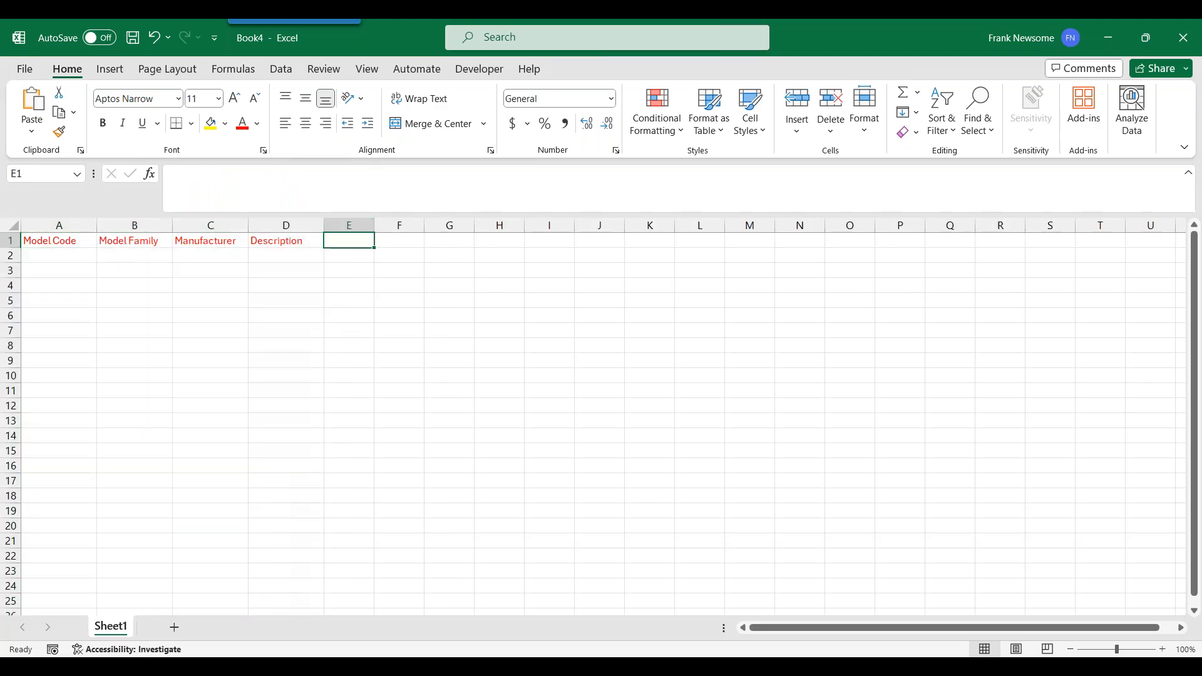
click(257, 123)
click(266, 144)
text(Rated Flow)
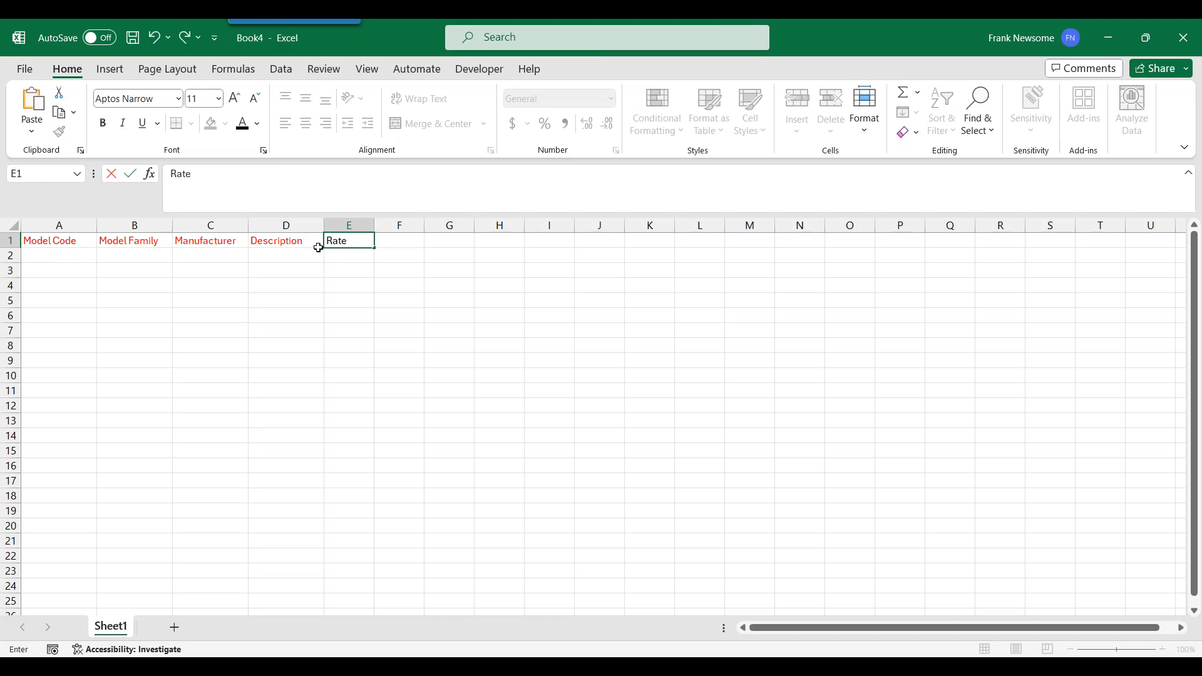
key(Tab)
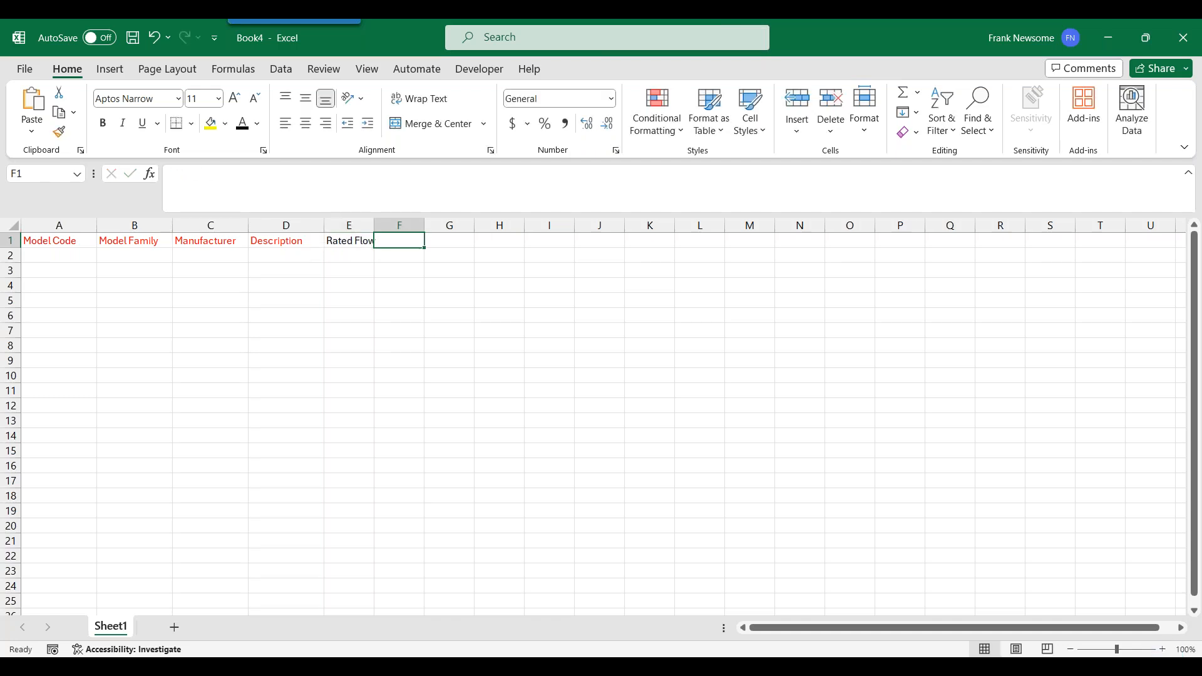
Enter the headers Rated Pressure in F1 and Cavity/Footprint/Interface in G1.
text(Rated Pres)
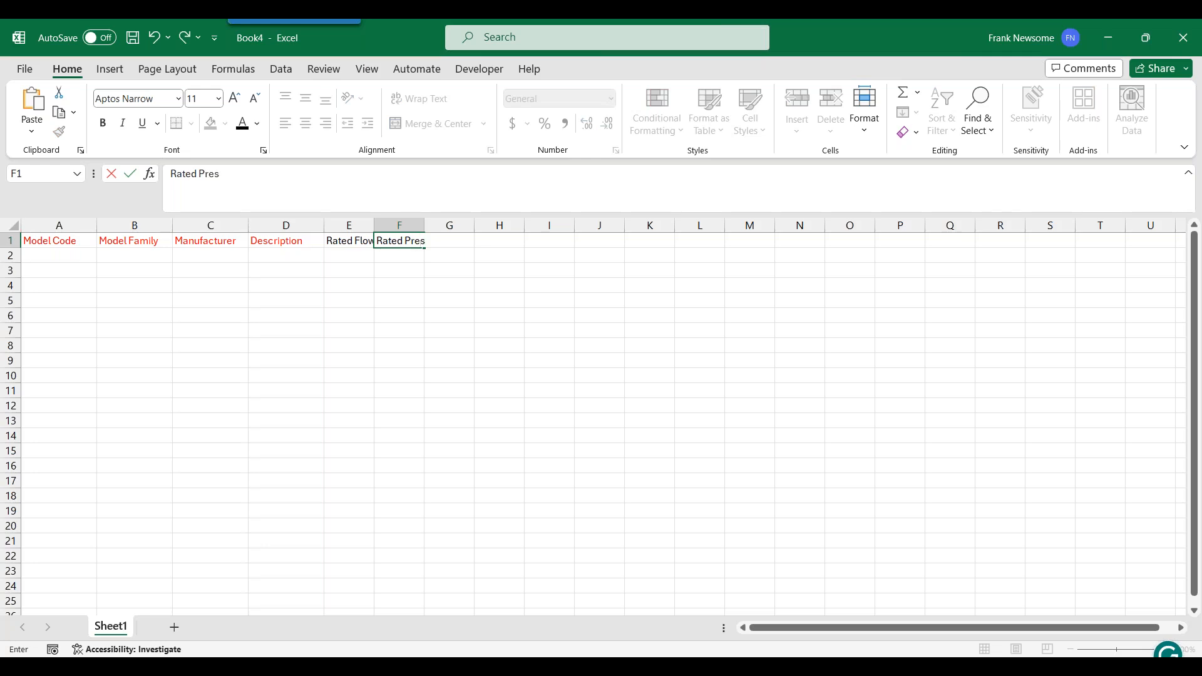
text(sure)
key(Tab)
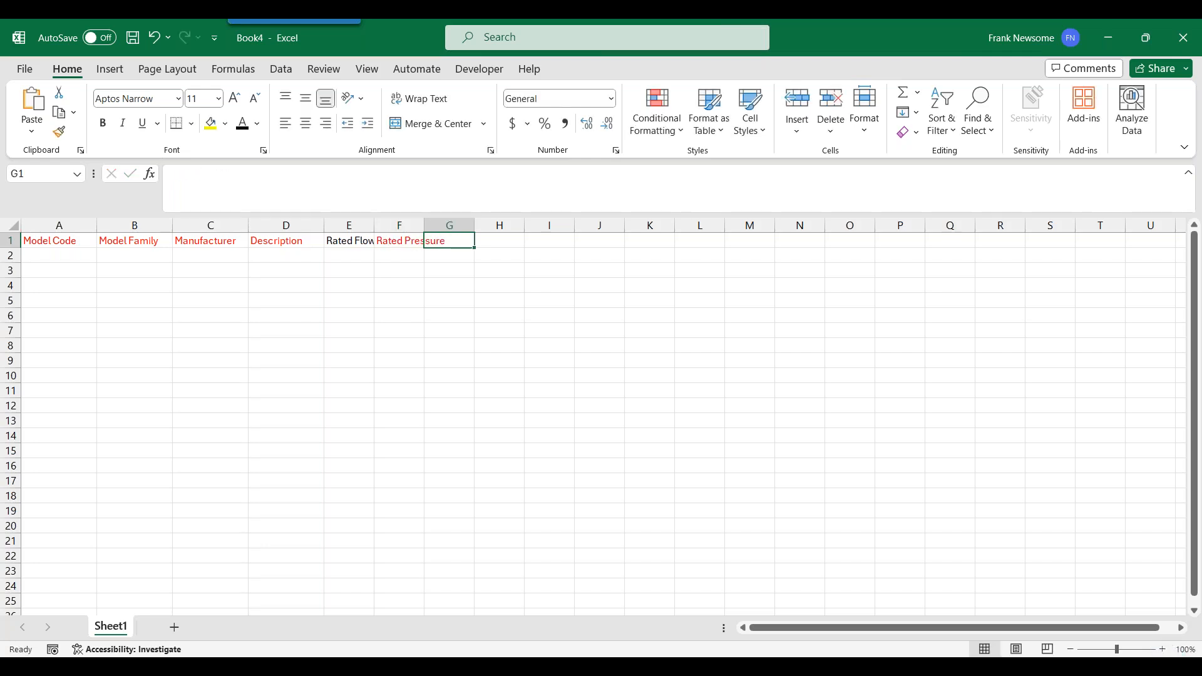
text(Cavity/Foot)
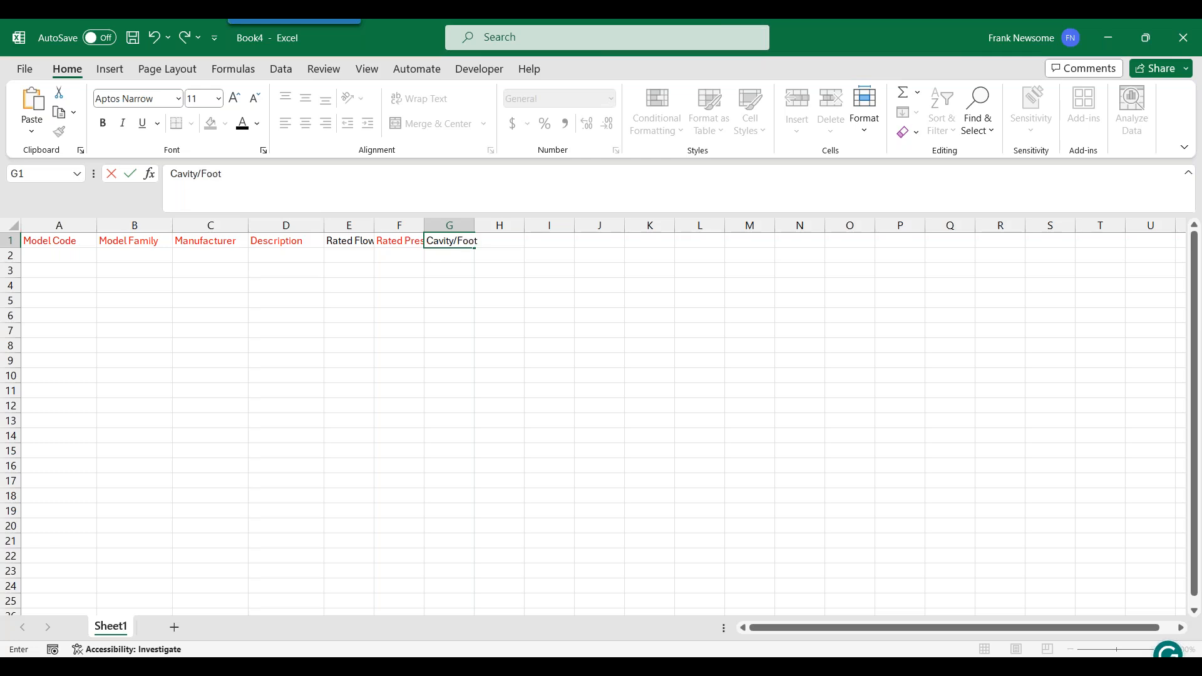
text(print/Interface)
key(Tab)
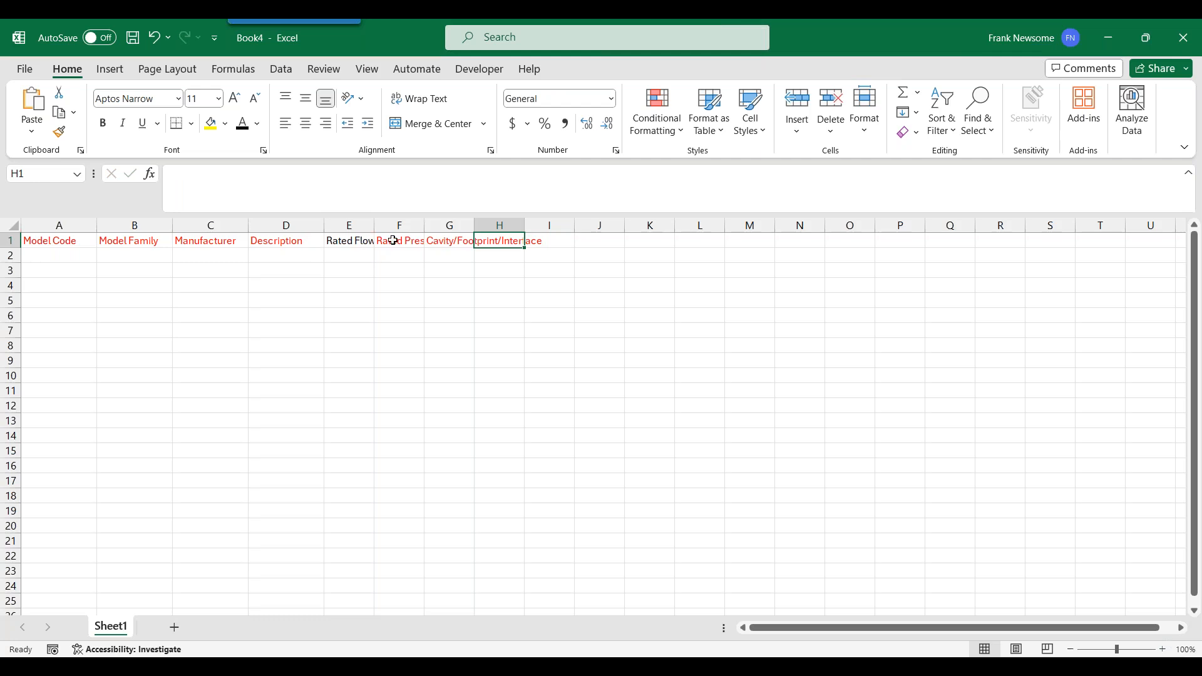
Color the header text in F1 and G1 black.
drag(393, 240, 449, 240)
click(243, 123)
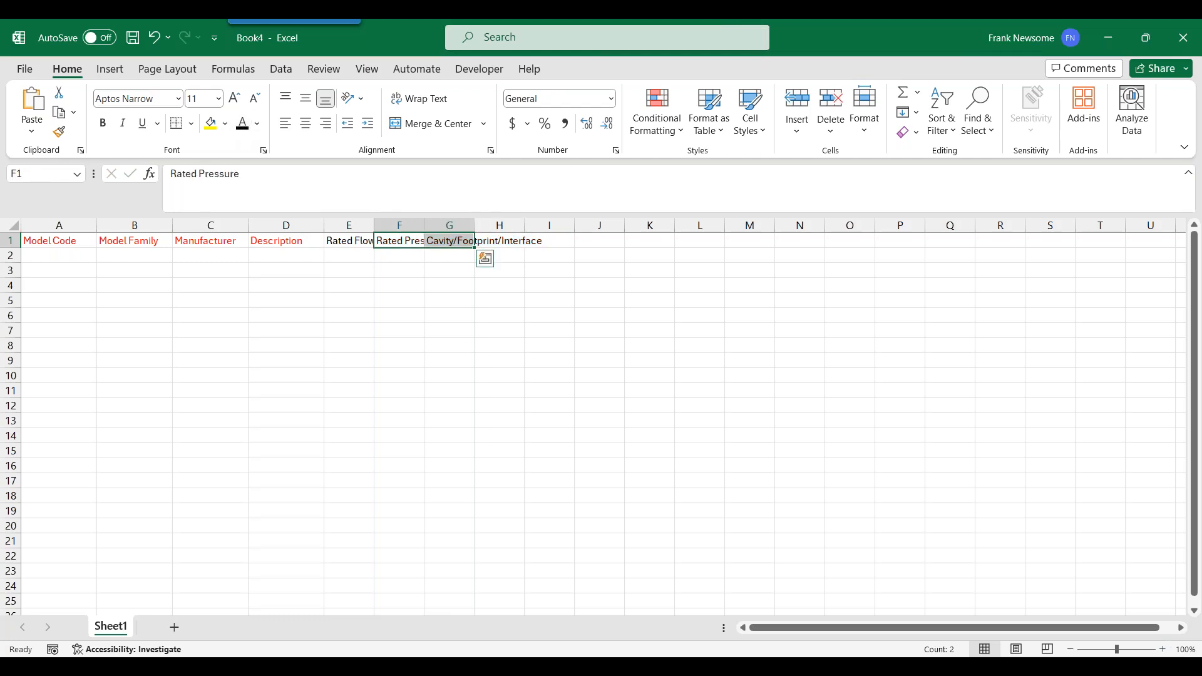
click(450, 240)
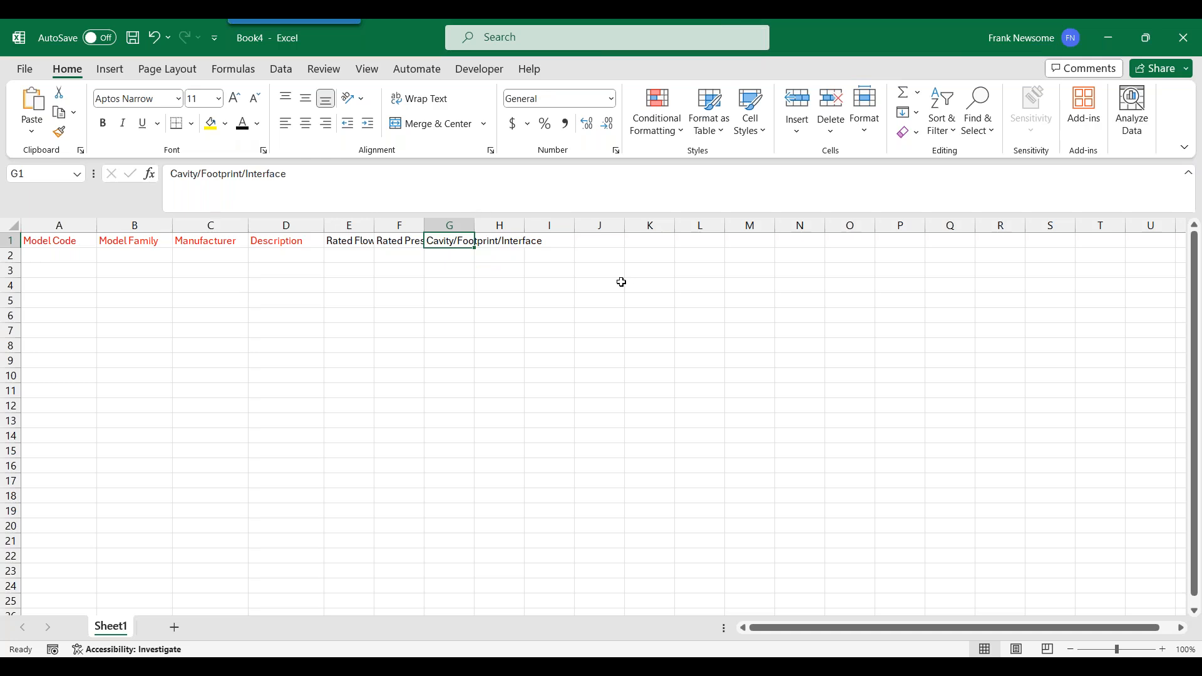
Enter the headers Voltage in H1 and Seal Type in I1.
key(Right)
text(Votl)
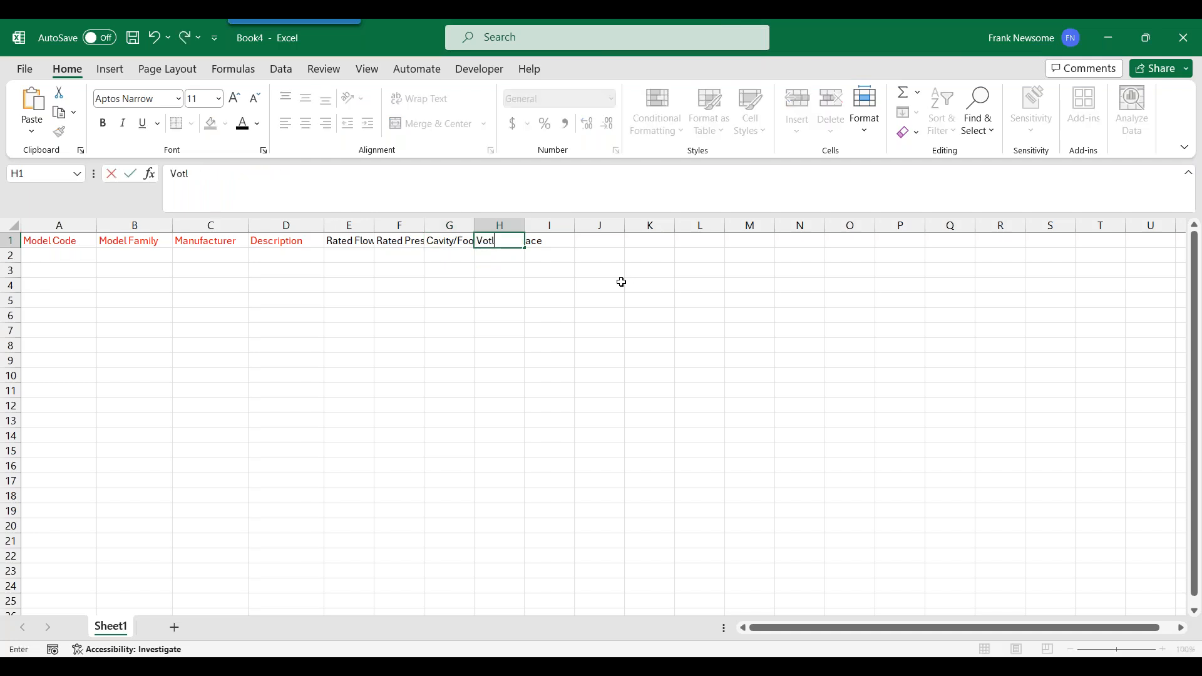
key(BackSpace)
text(ltage)
key(Tab)
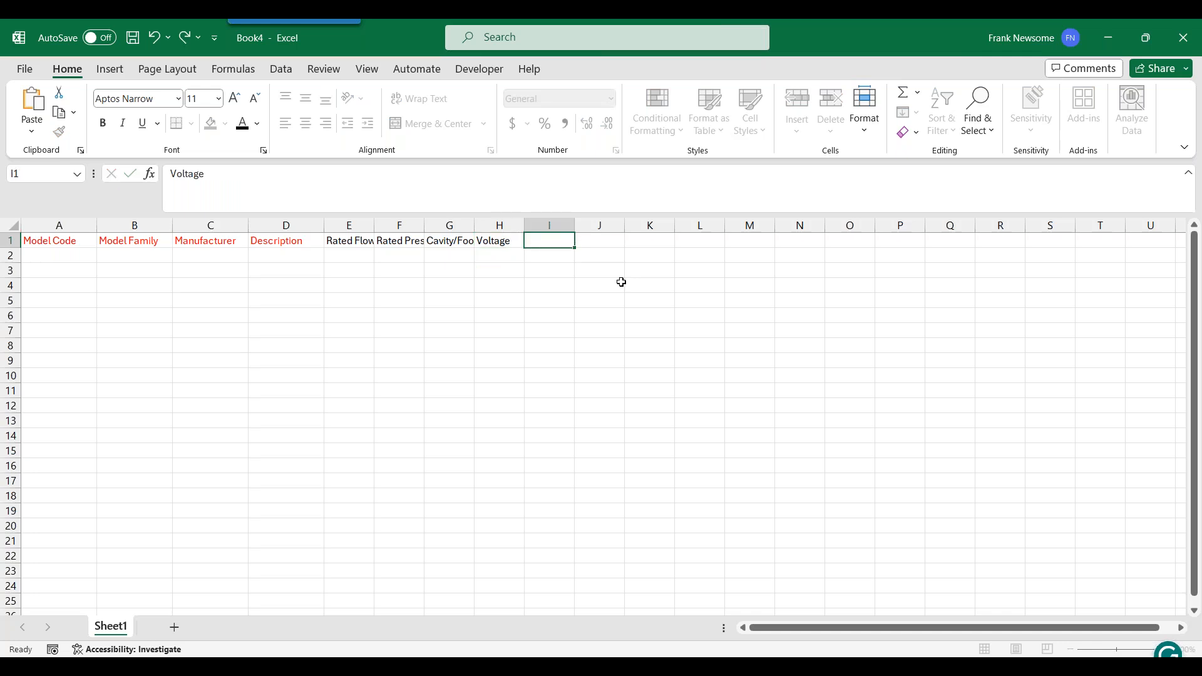
text(Seal Type)
key(Tab)
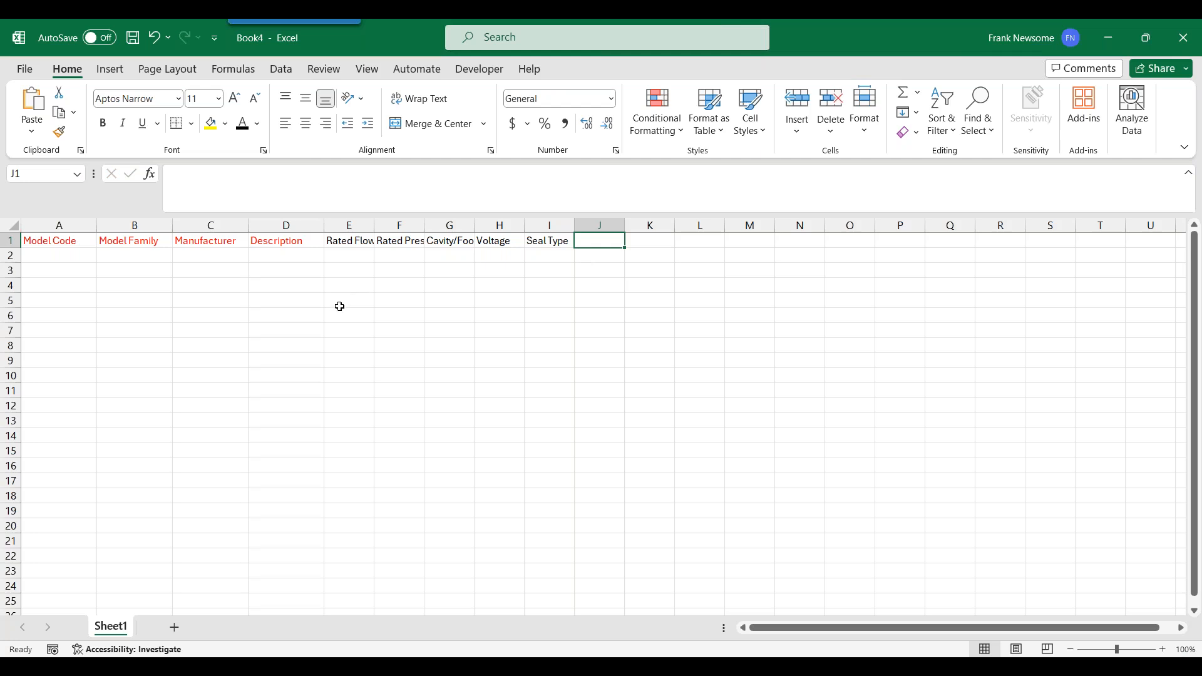
Enter the model family D1VW in B2 and fill it down to B16.
click(89, 254)
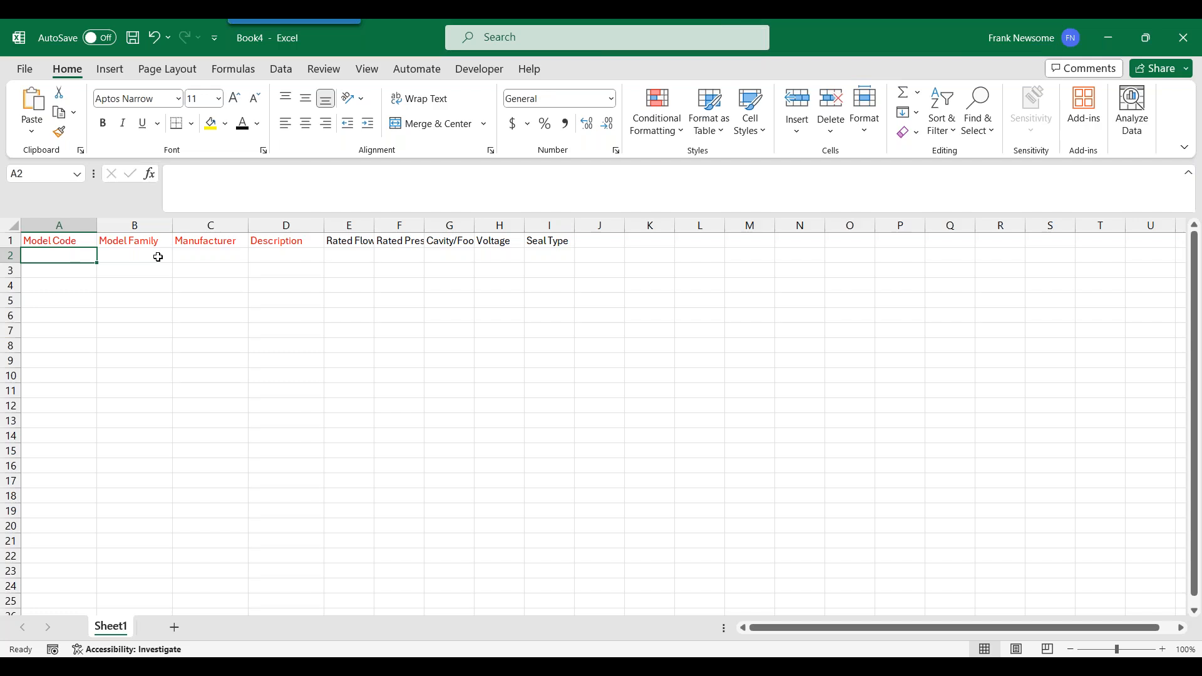
click(110, 254)
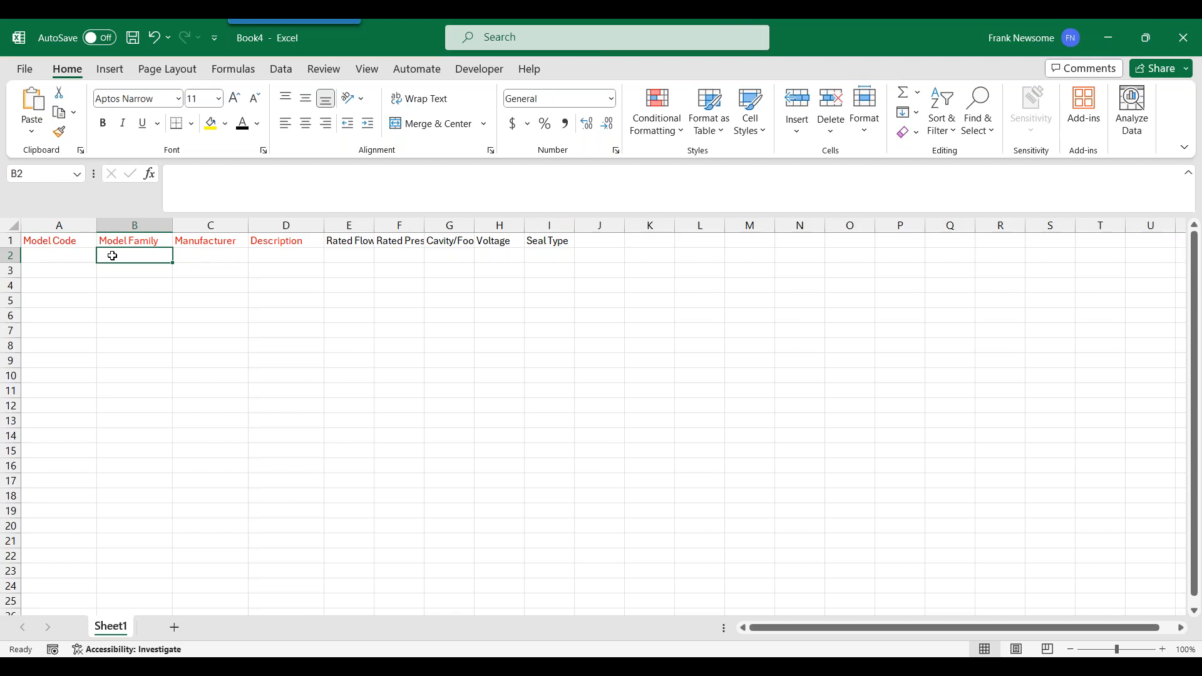
text(D1VW)
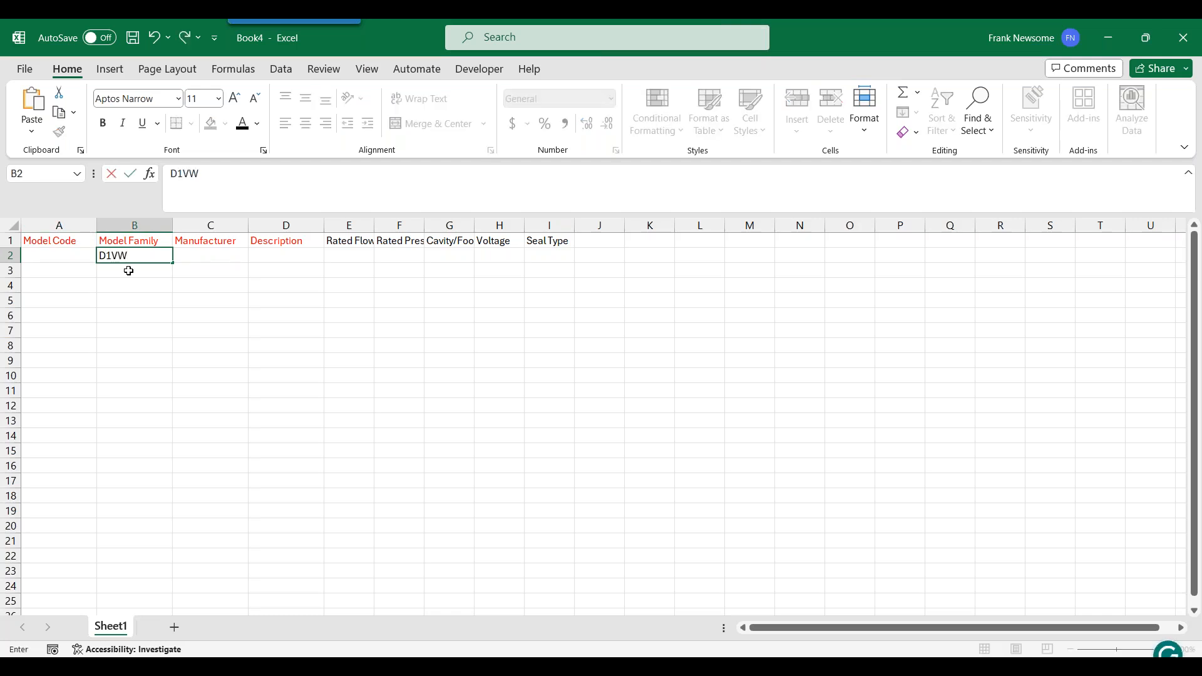
click(126, 268)
click(160, 254)
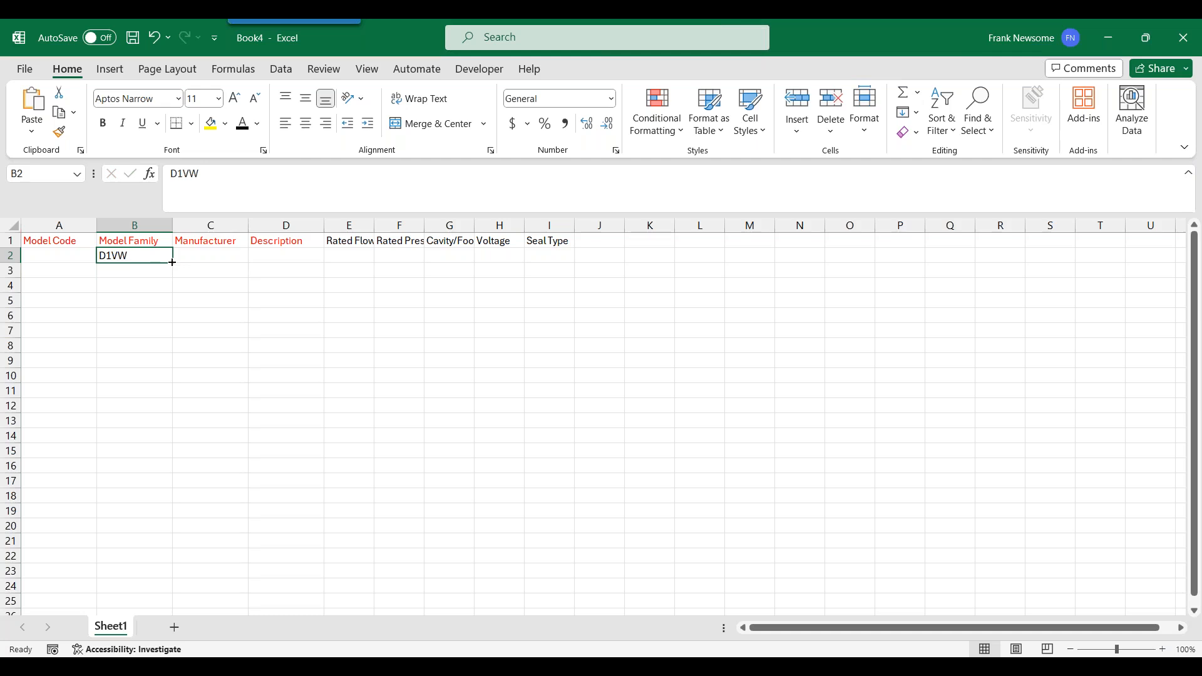
drag(172, 262, 160, 475)
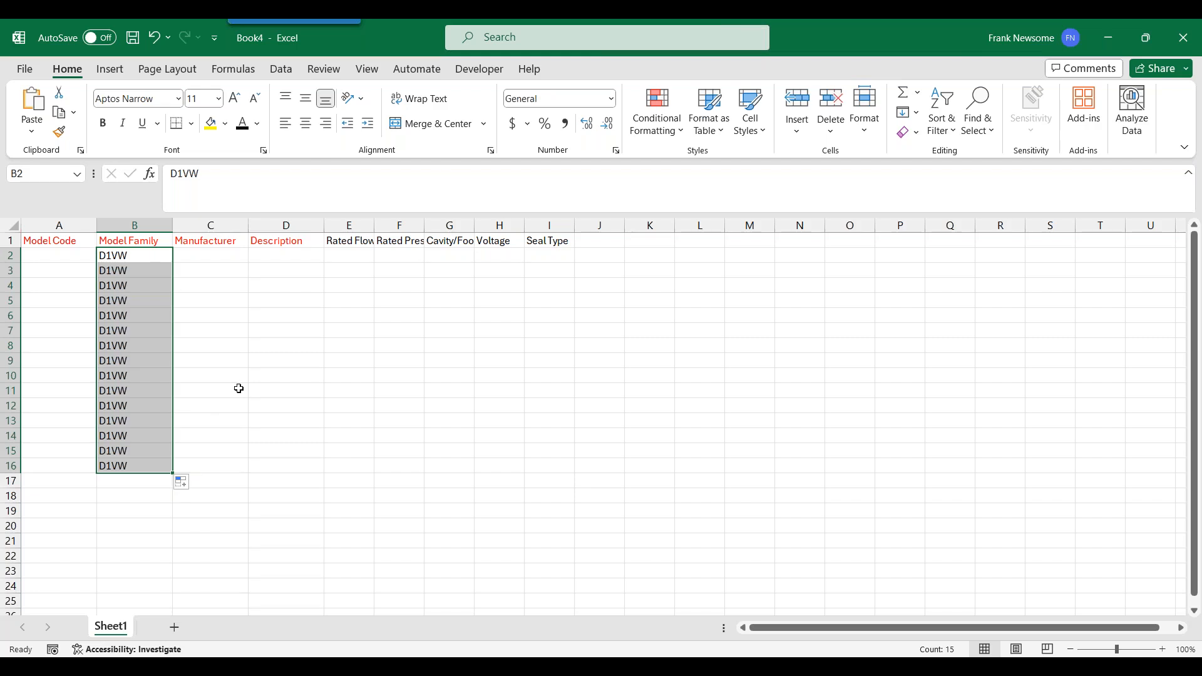
Enter the manufacturer Parker in C2 and fill it down to C16.
click(215, 252)
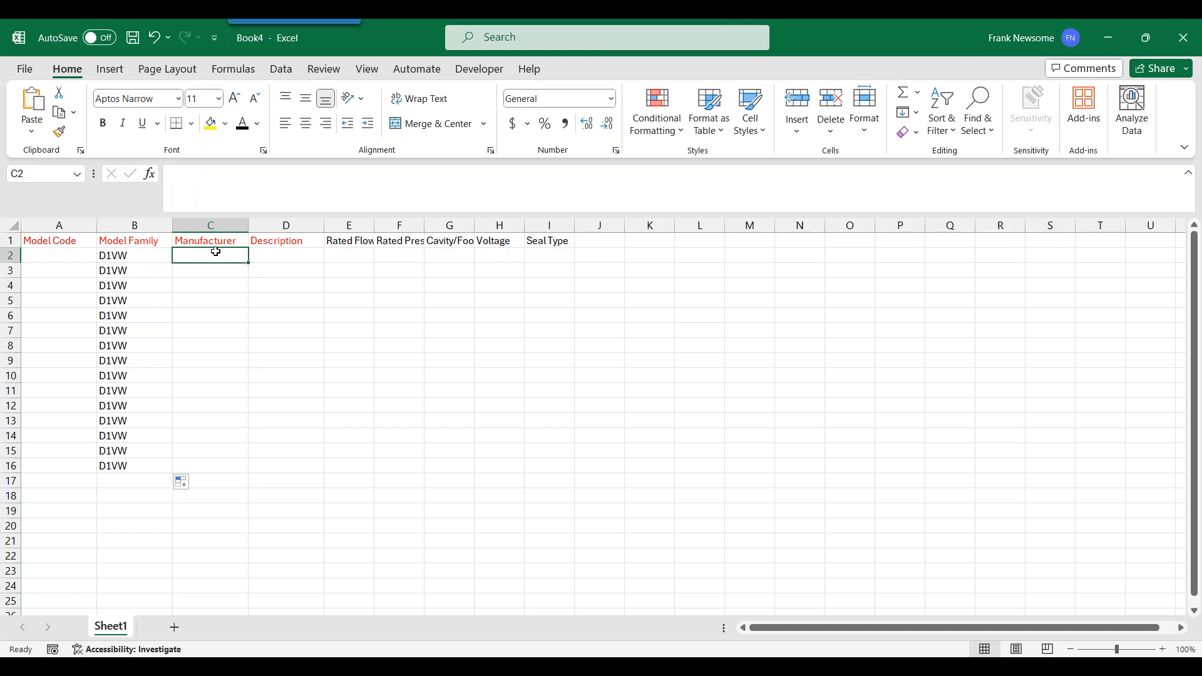
text(Parker)
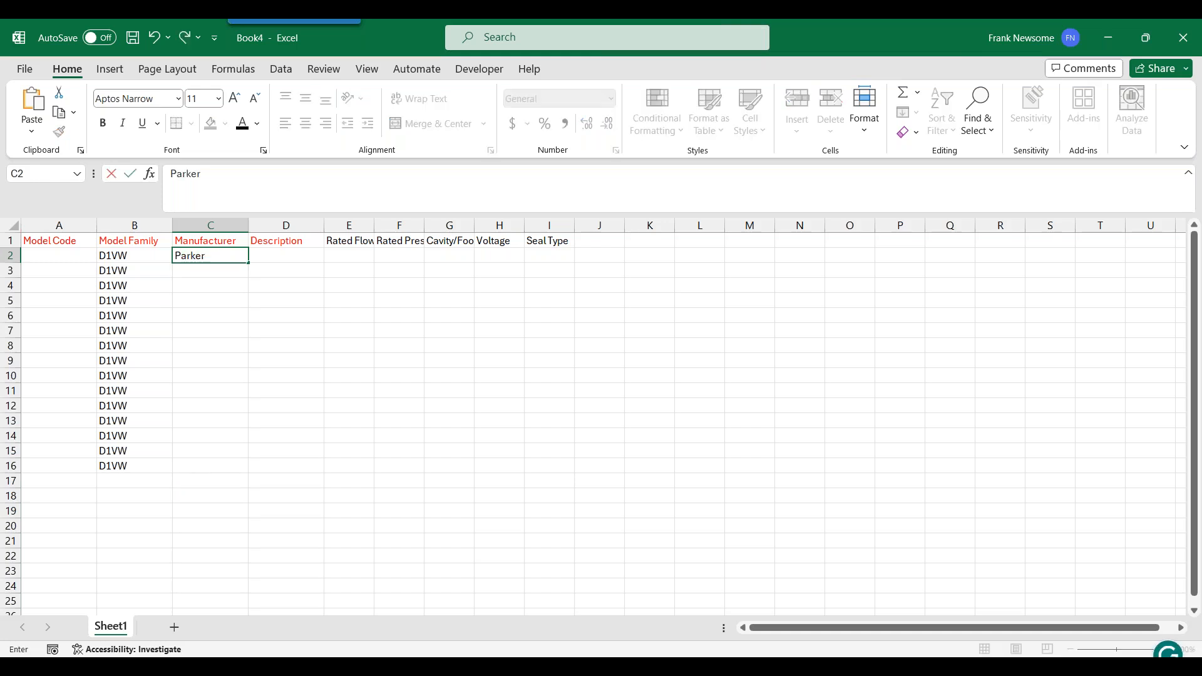
key(ctrl+Return)
drag(248, 263, 232, 464)
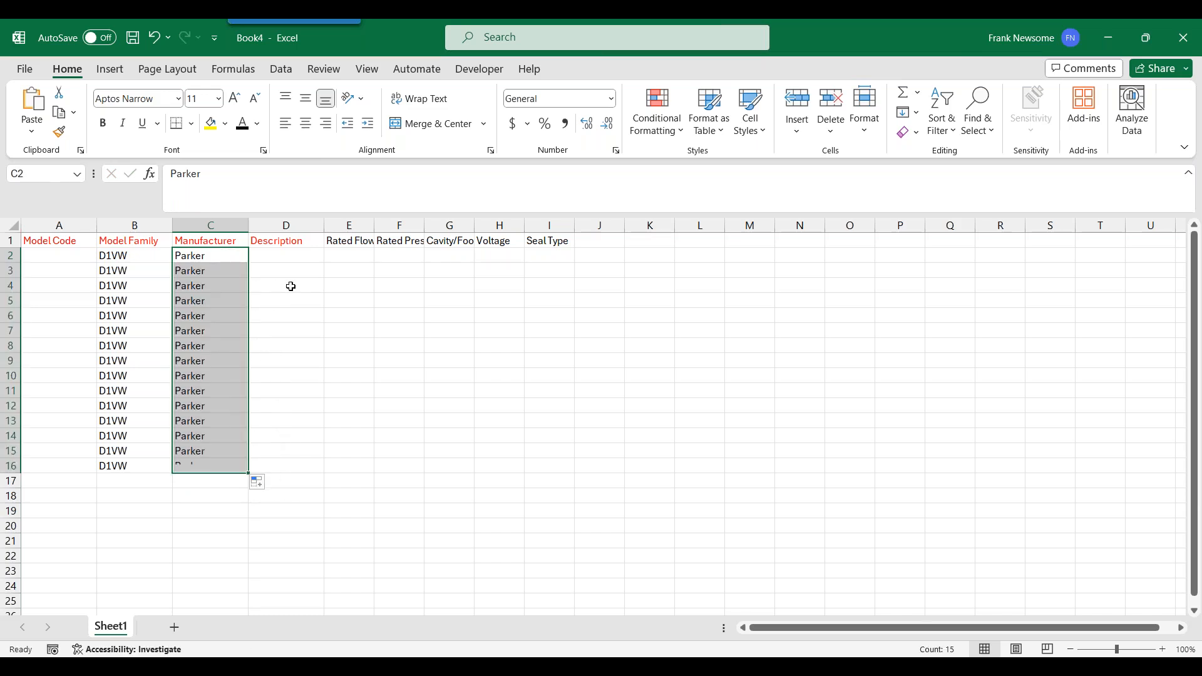
Enter the description Surface Mounted Directional Control Valve in D2 and fill it down to D16.
click(291, 258)
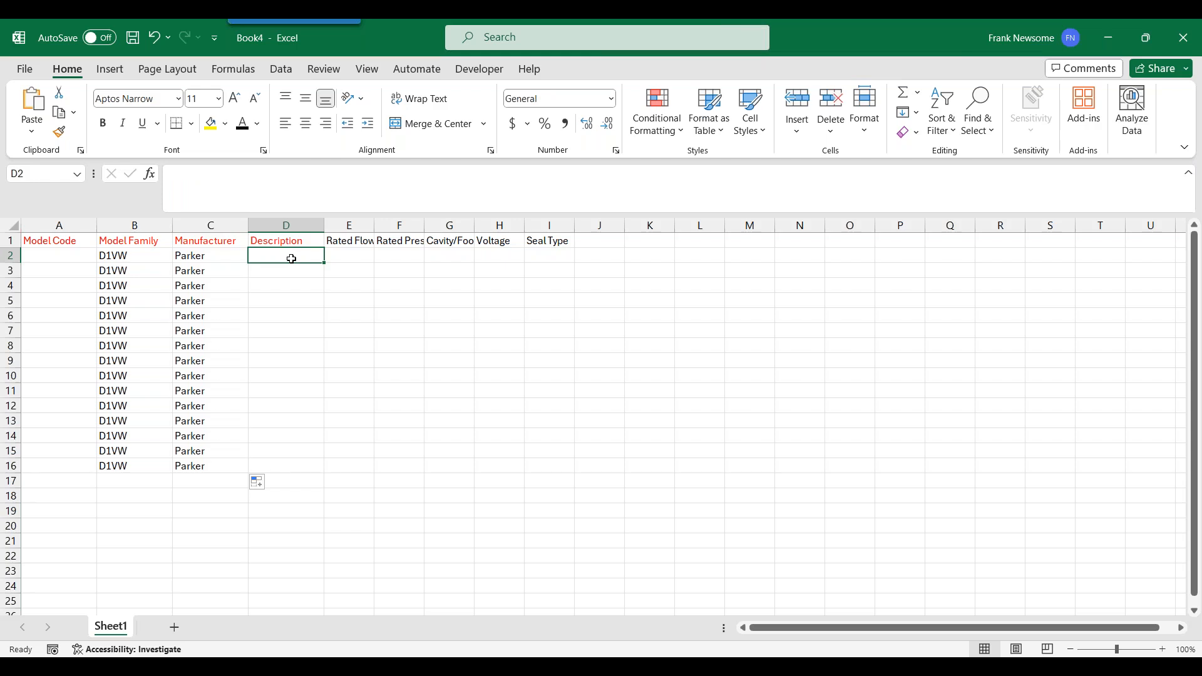
text(S)
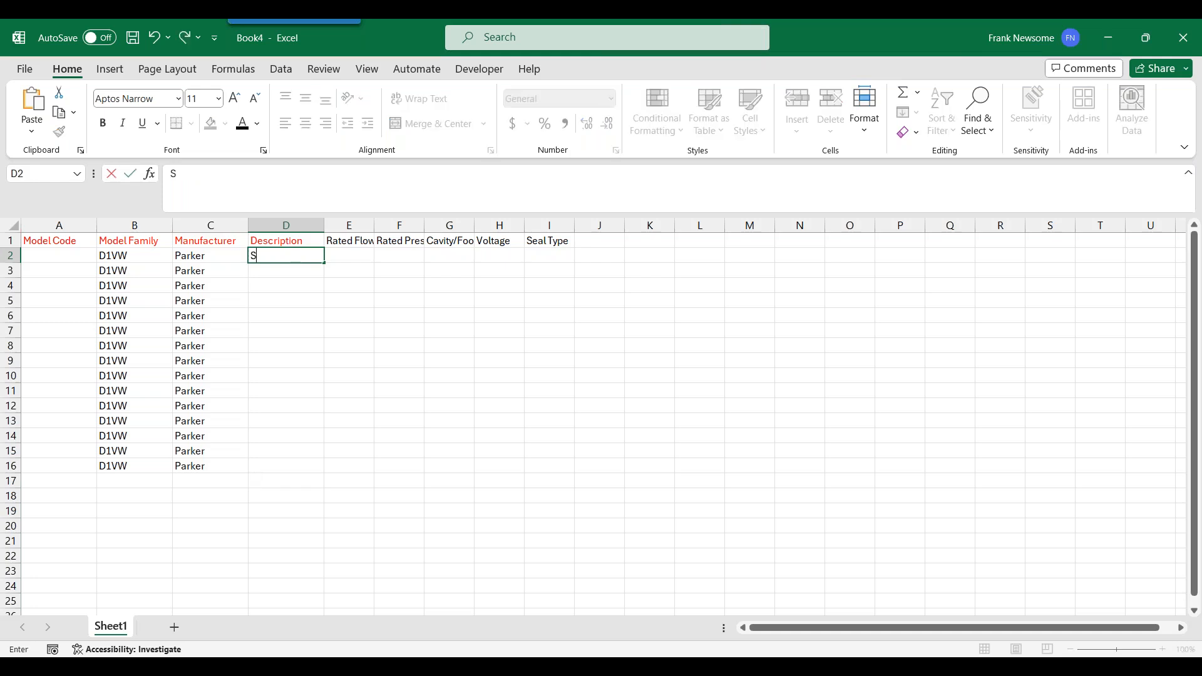
text(urface Mou)
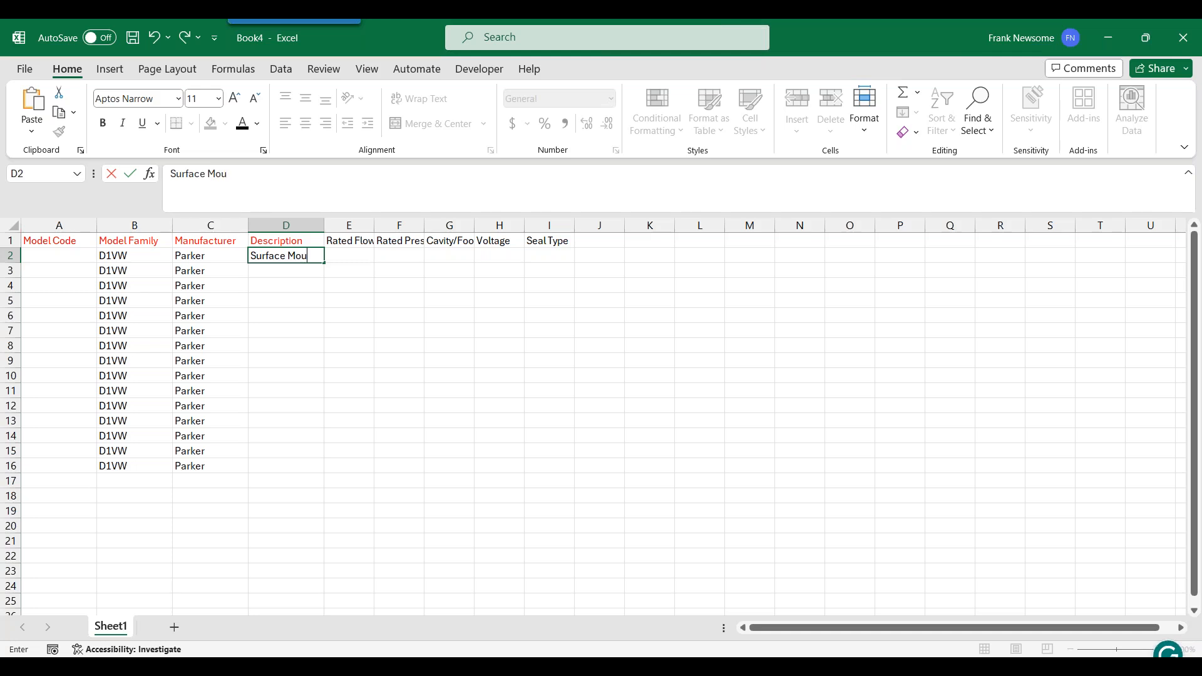
text(nted Directional )
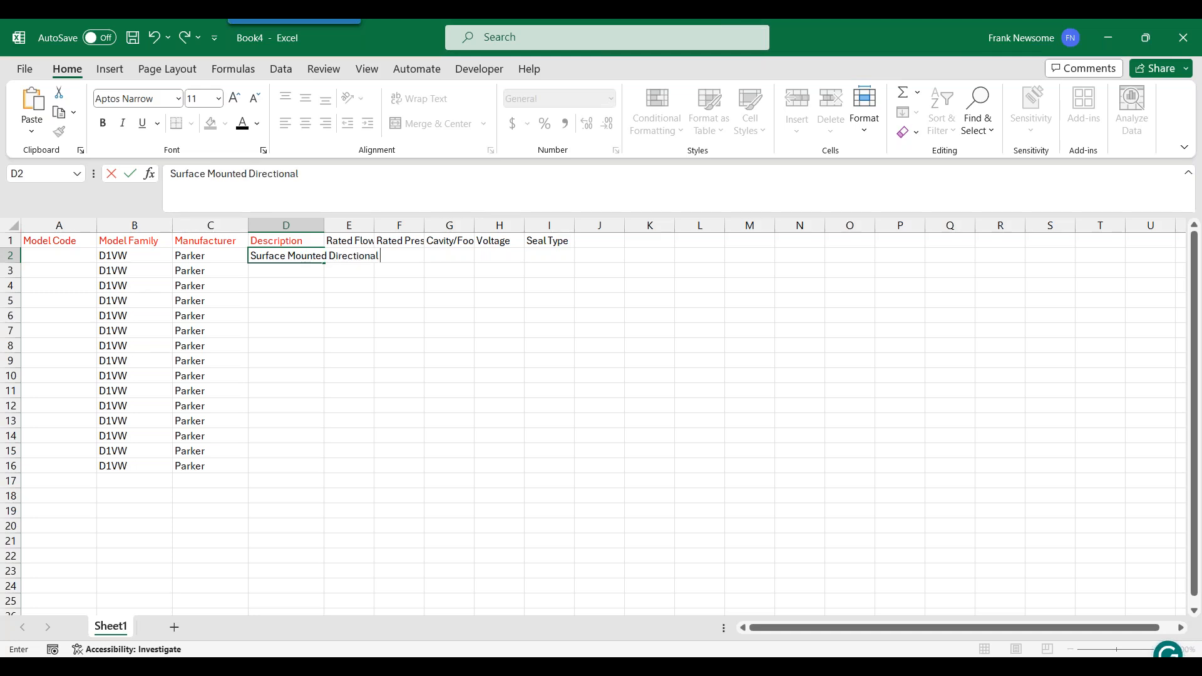
text(Control Valve)
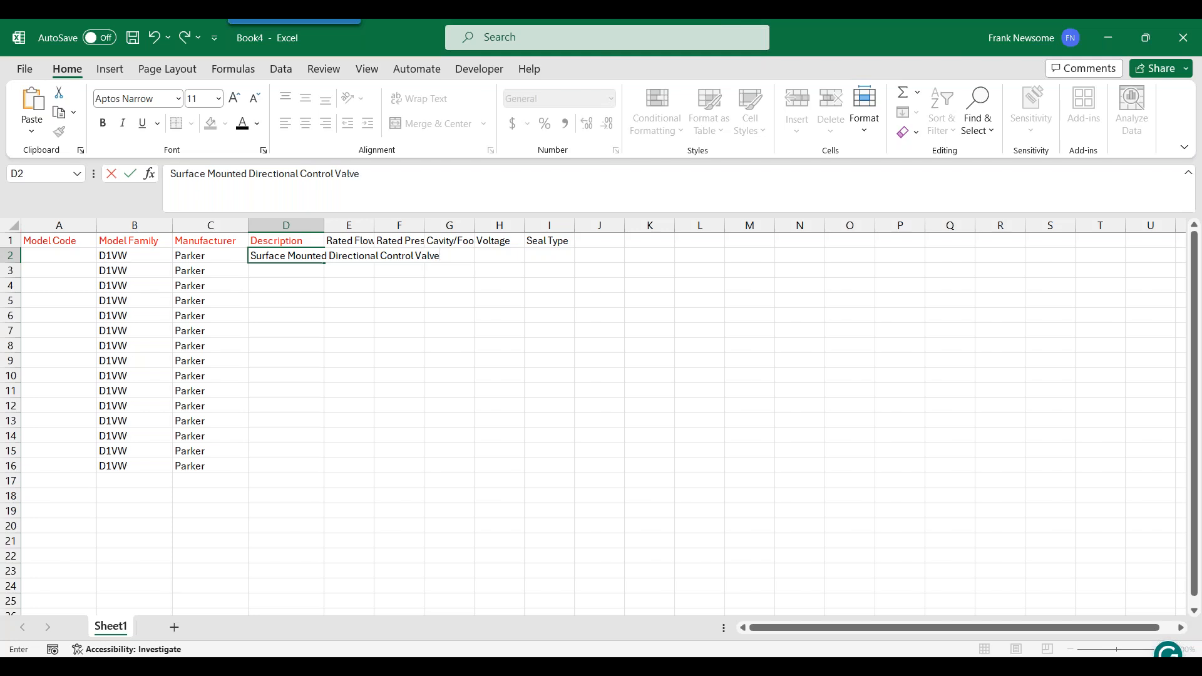
key(Tab)
click(290, 255)
drag(323, 262, 309, 472)
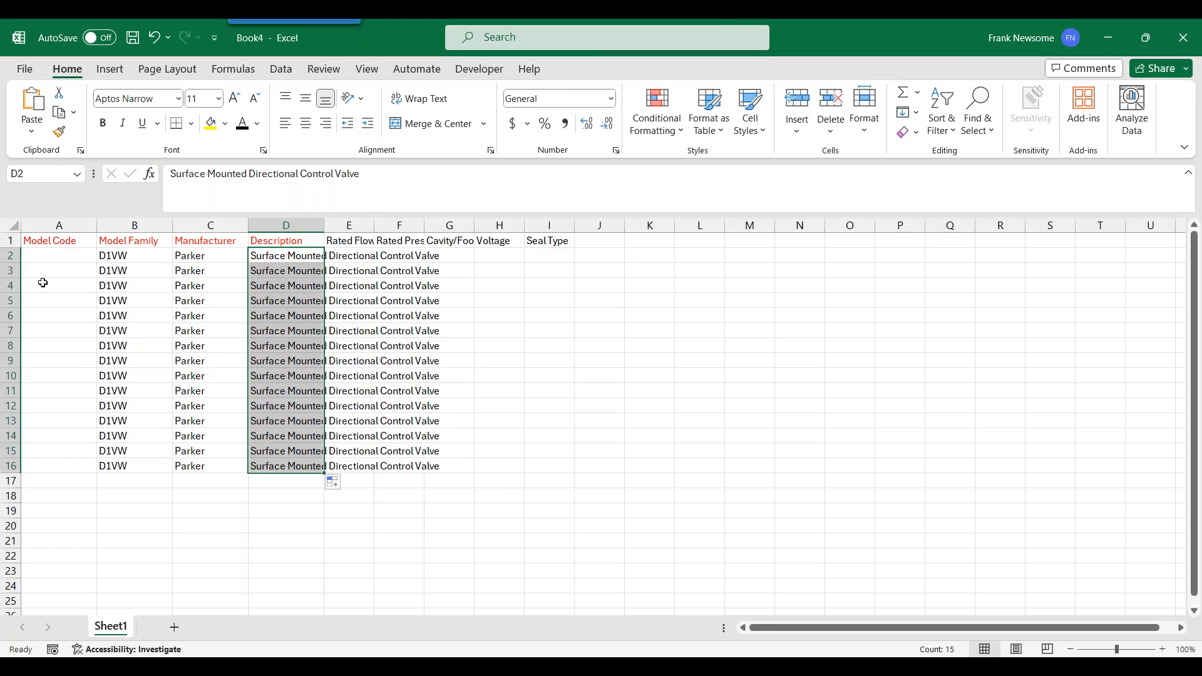
Begin the model code in A2 with D1VW001 and show Catalog HY14-2536/US in Edge side by side with the workbook.
click(59, 255)
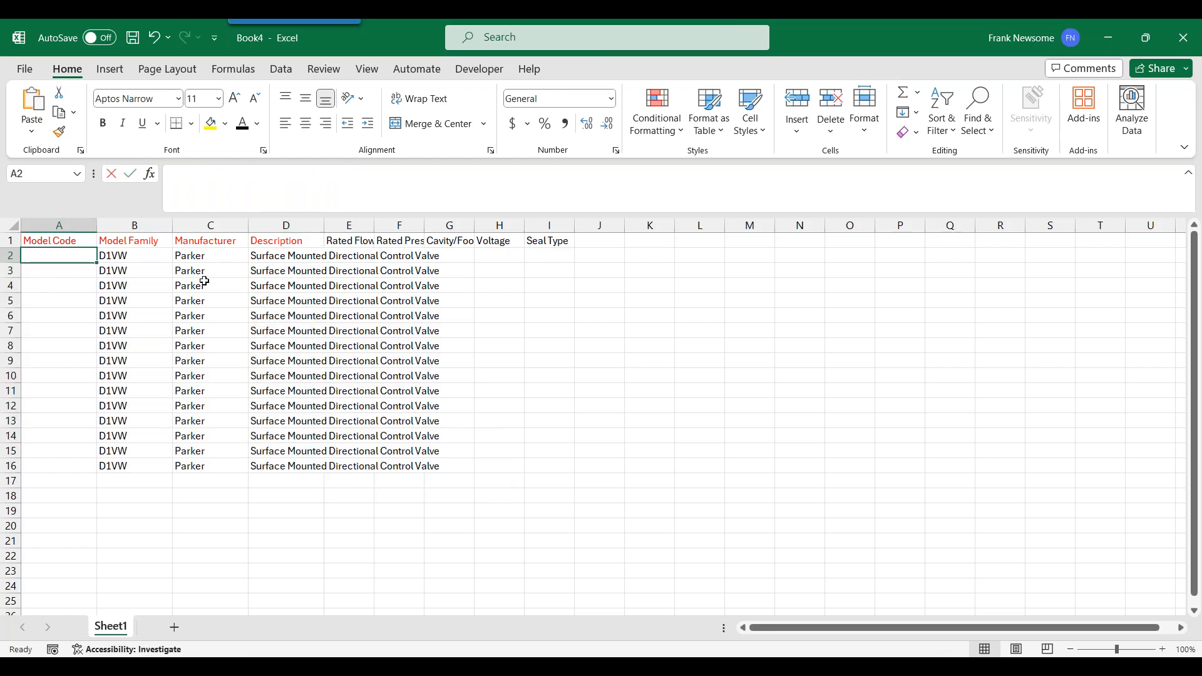
text(D1VW)
text(001)
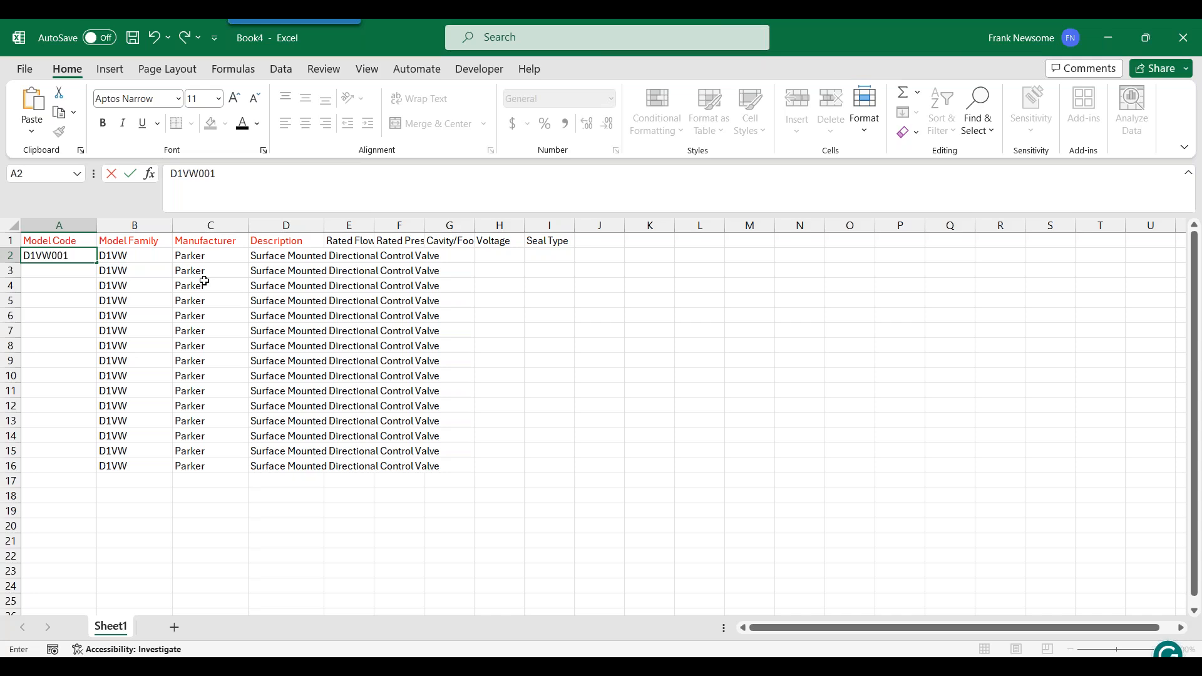
key(super+Left)
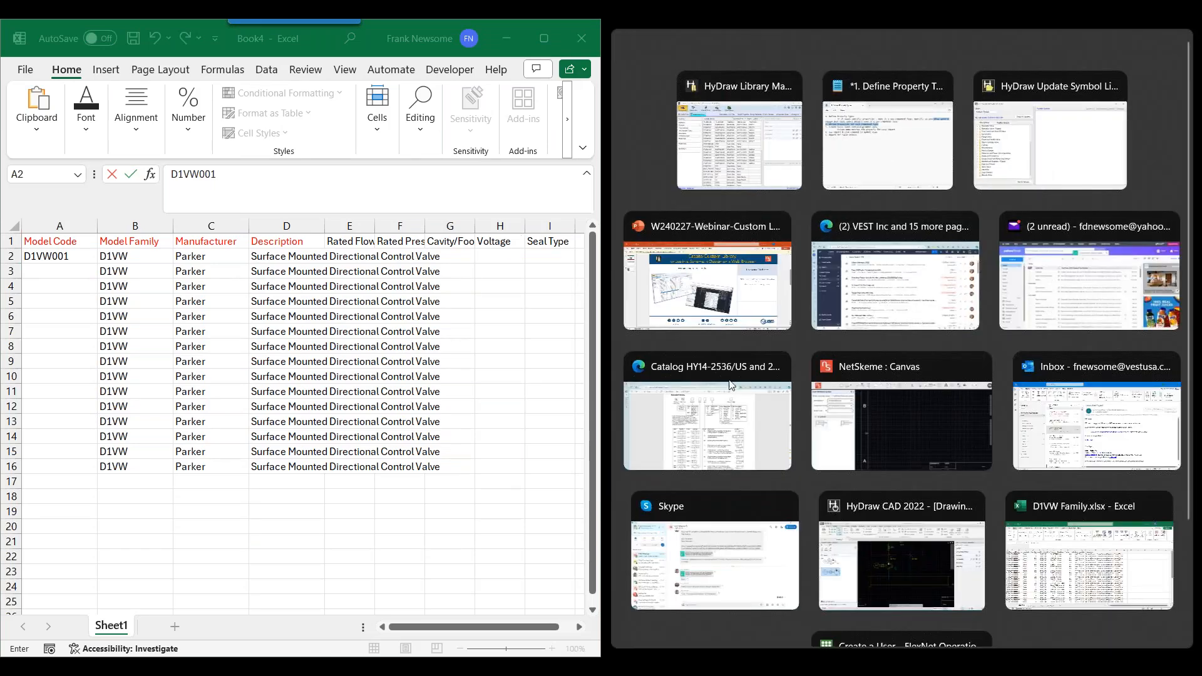
click(692, 416)
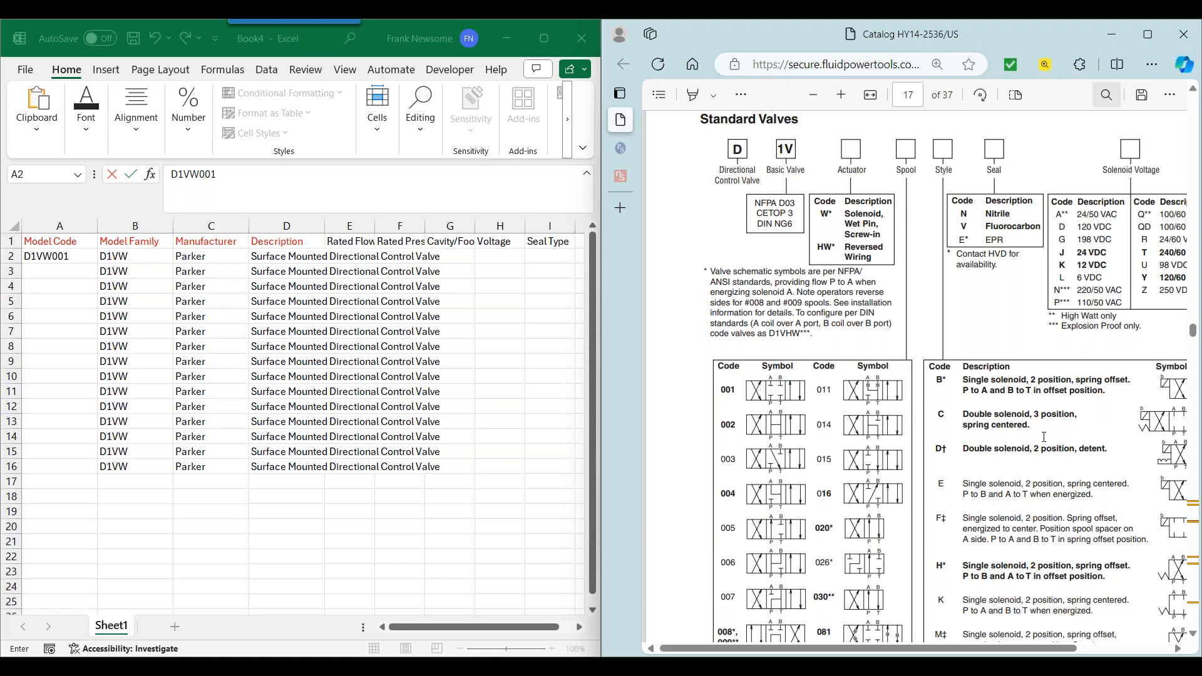
scroll(964, 596, right, 3)
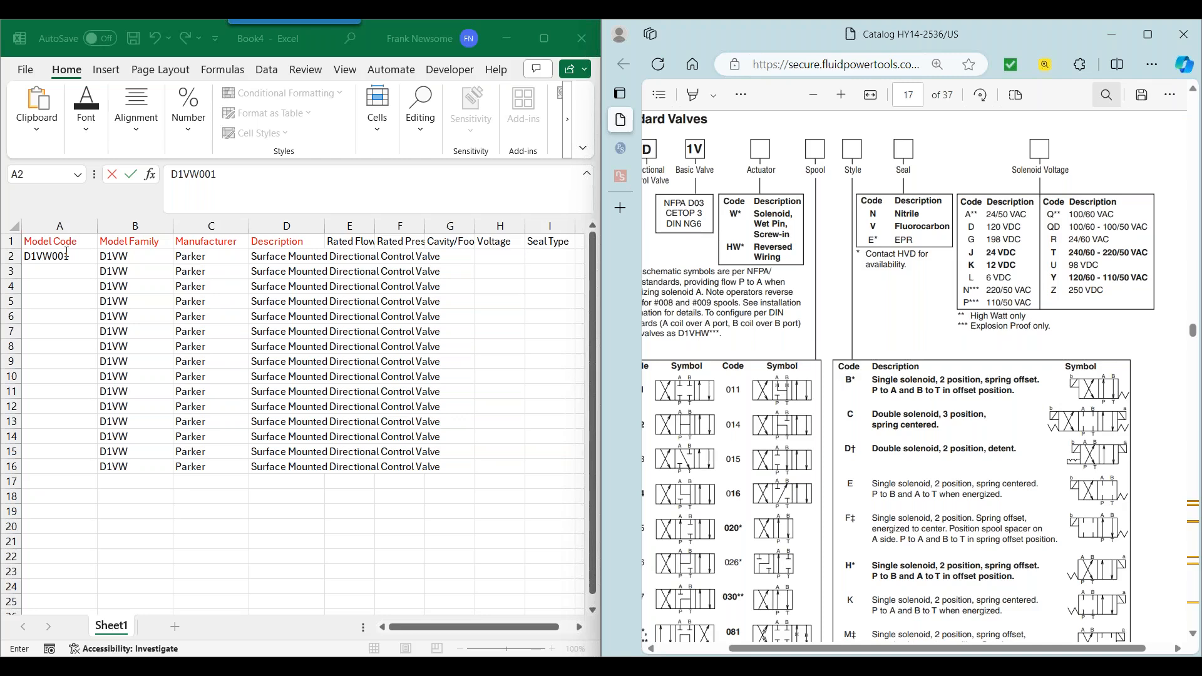
Complete the model code in A2 as D1VW001C and keep that cell selected.
click(231, 186)
click(233, 183)
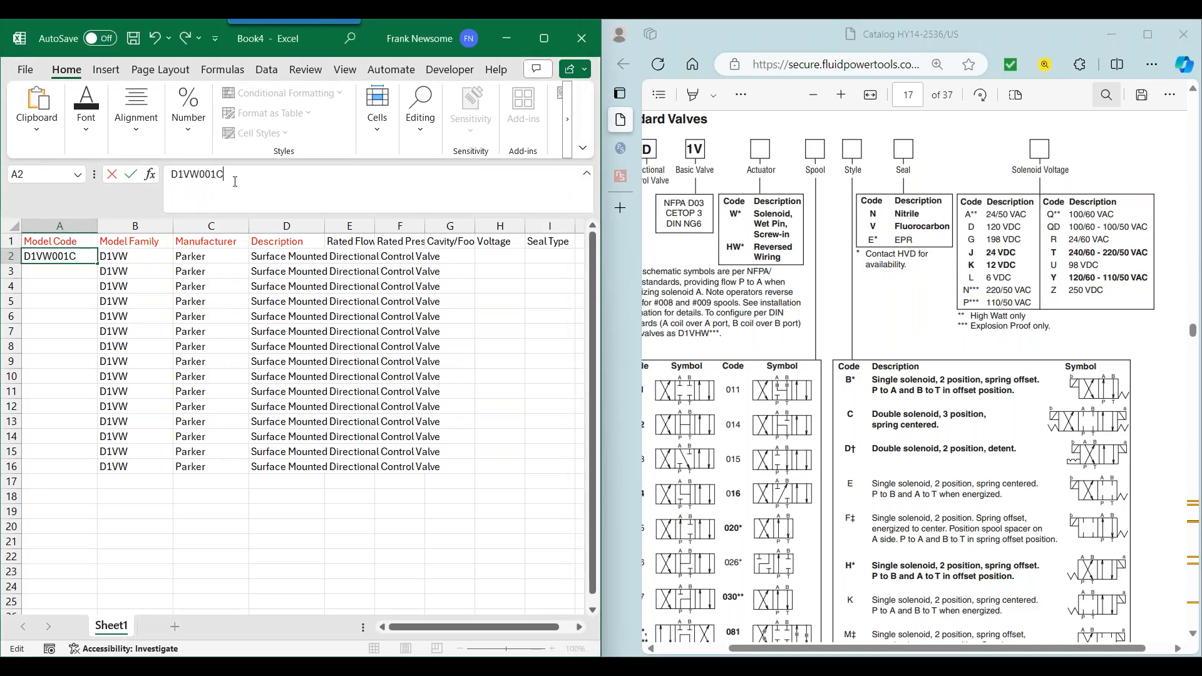
key(Return)
key(Up)
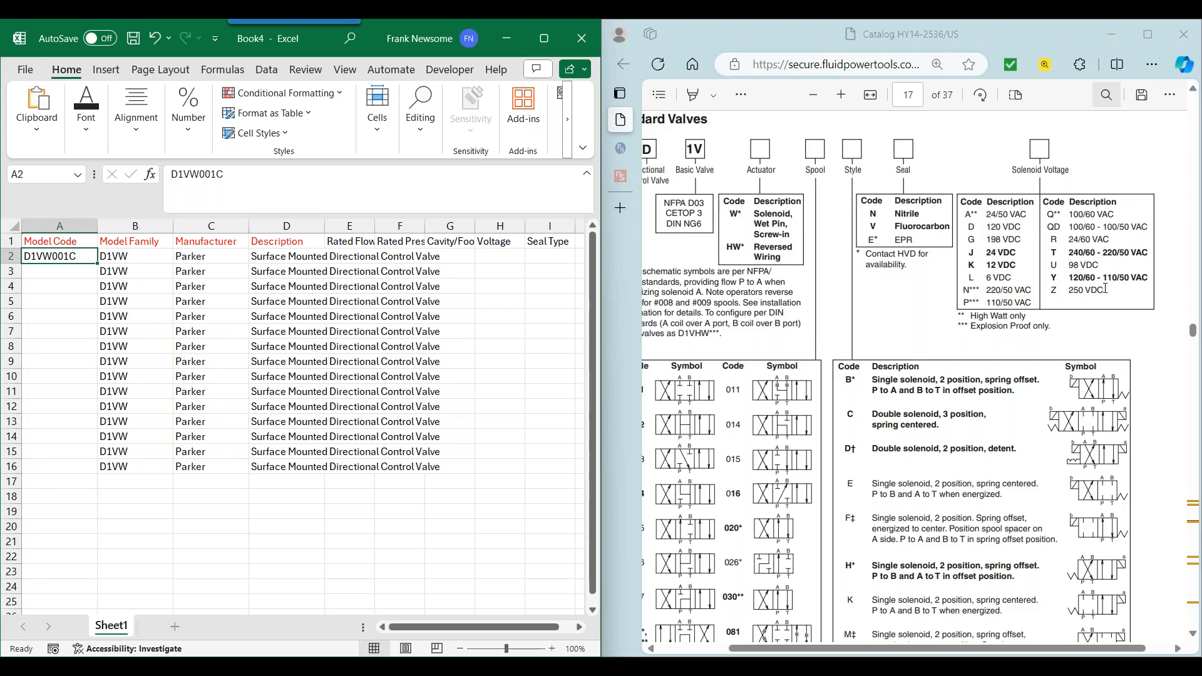
Extend the model code in A2 to D1VW001CN and fill it down to A17.
click(328, 176)
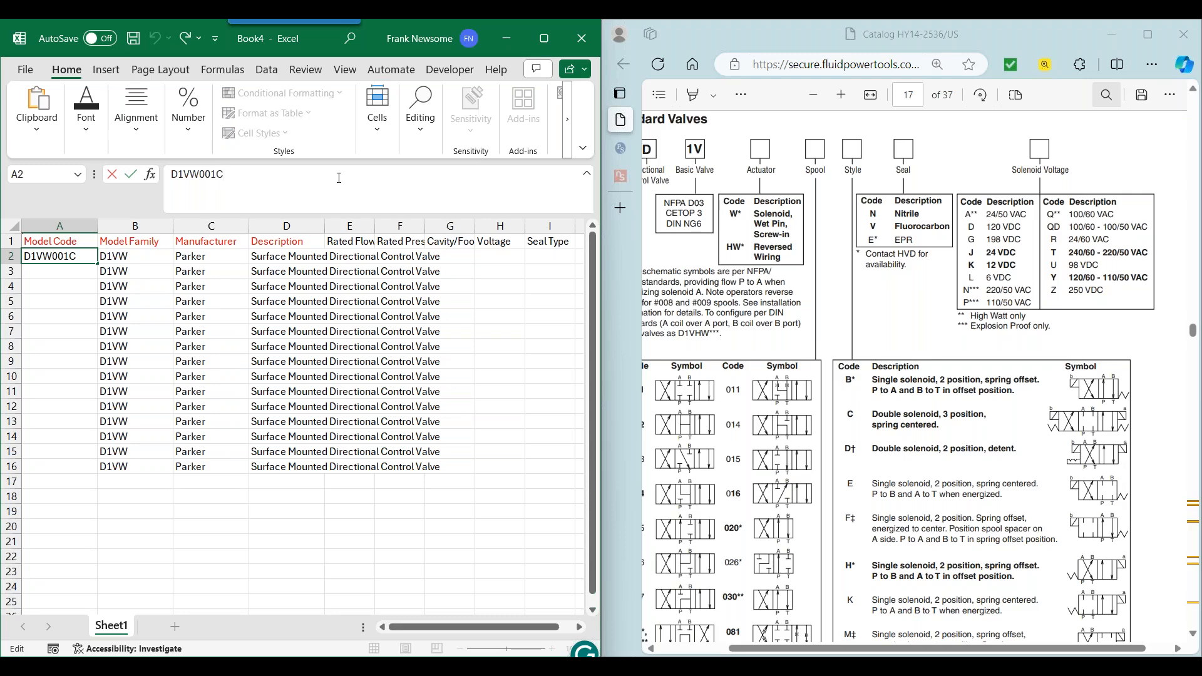
text(N)
key(Return)
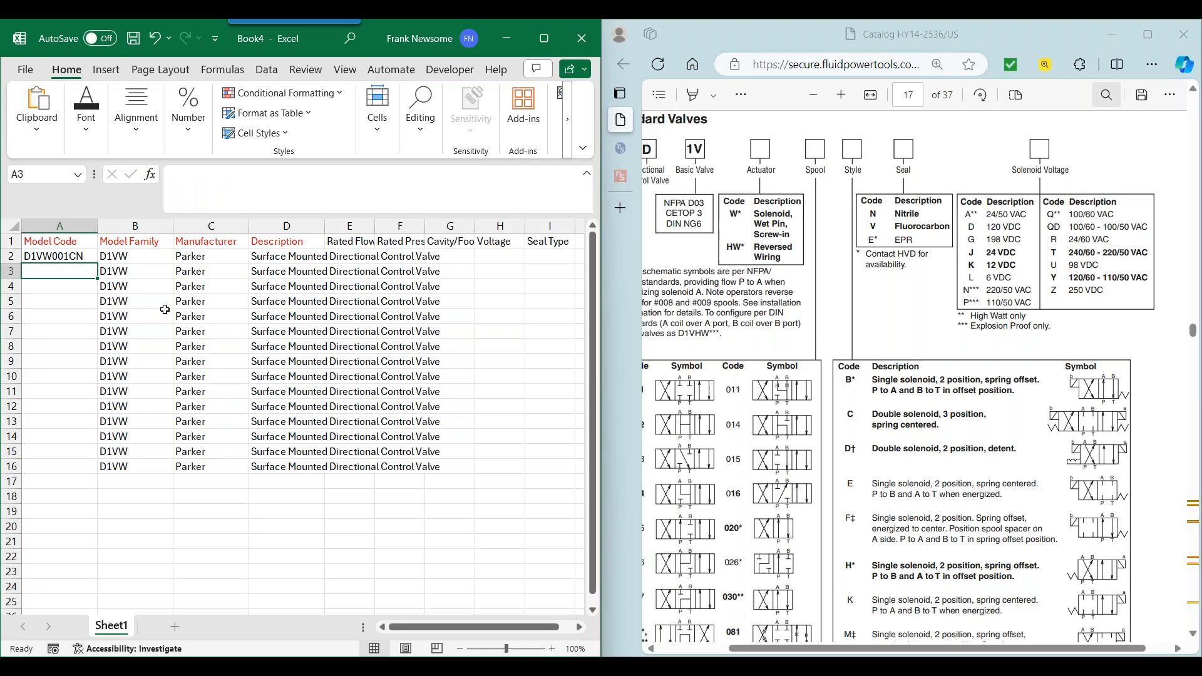
click(73, 255)
drag(96, 263, 82, 485)
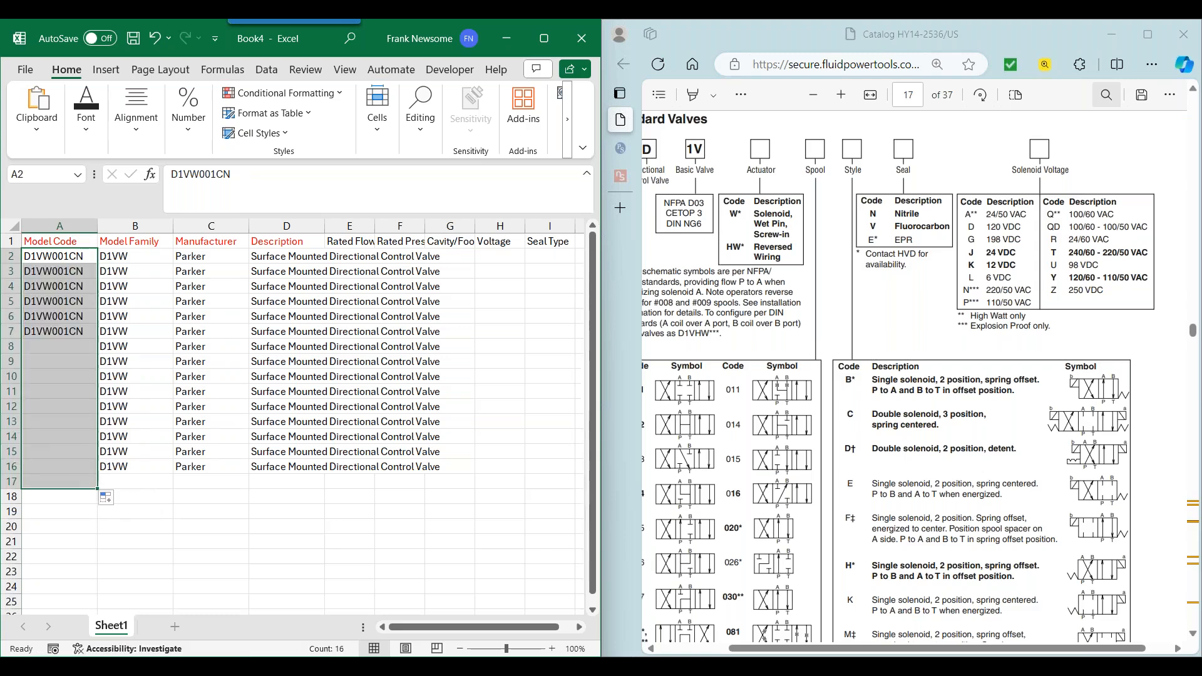
Change the model code in A17 to D1VW001CV and fill it down to A32.
click(79, 483)
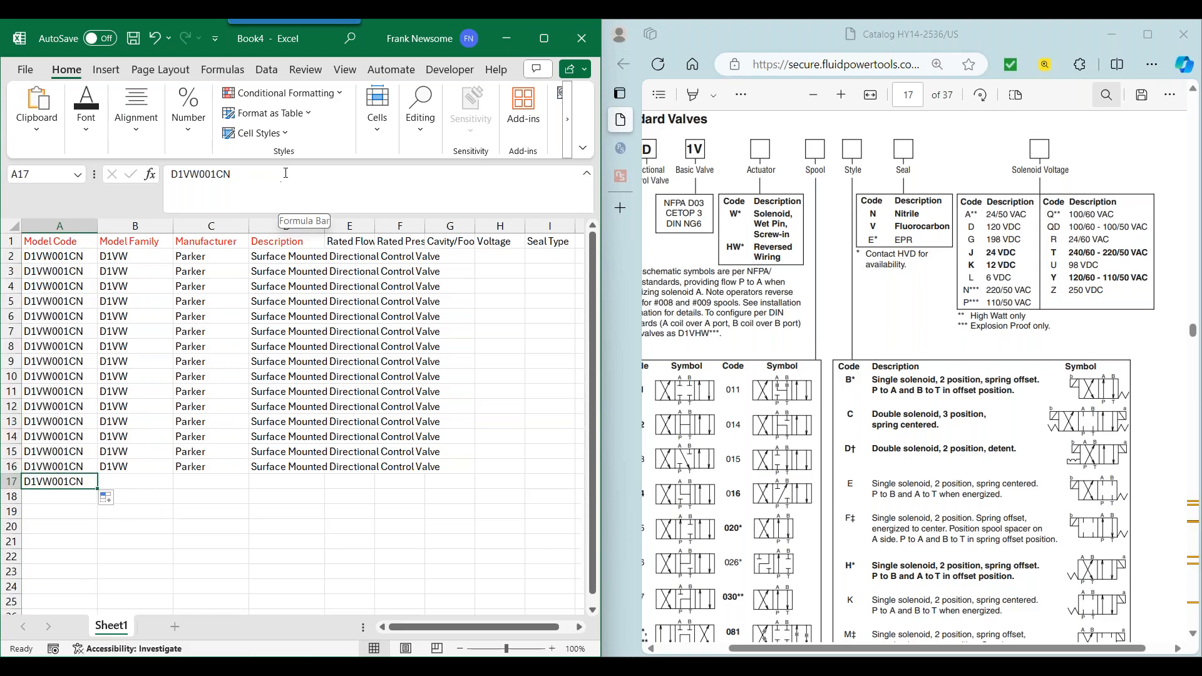
key(F2)
key(BackSpace)
text(V)
key(Return)
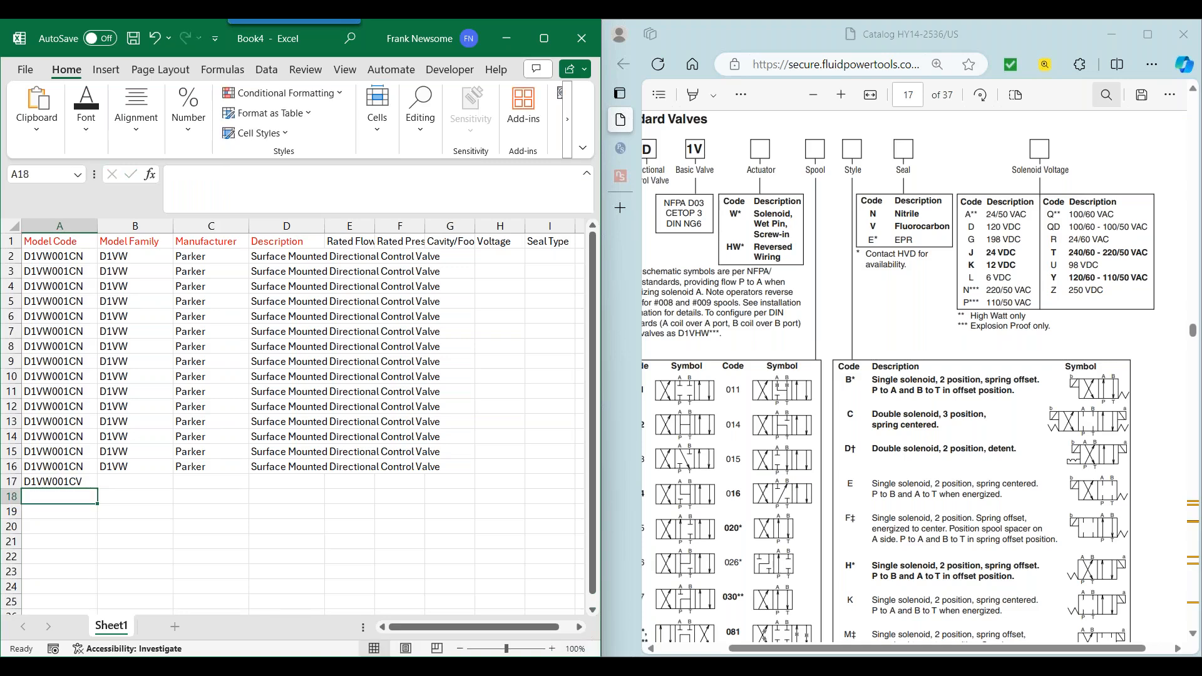
scroll(103, 423, down, 2)
click(87, 393)
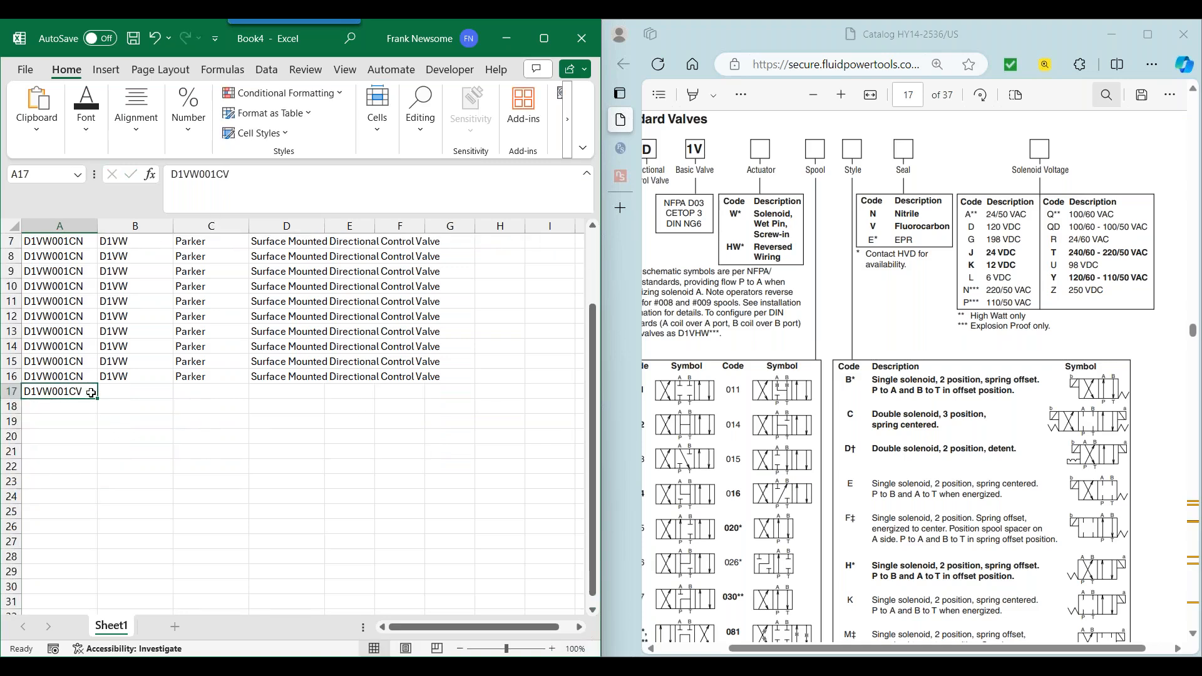
drag(96, 397, 70, 576)
Change the model code in A32 to D1VW001CE and fill it down to A46.
click(58, 571)
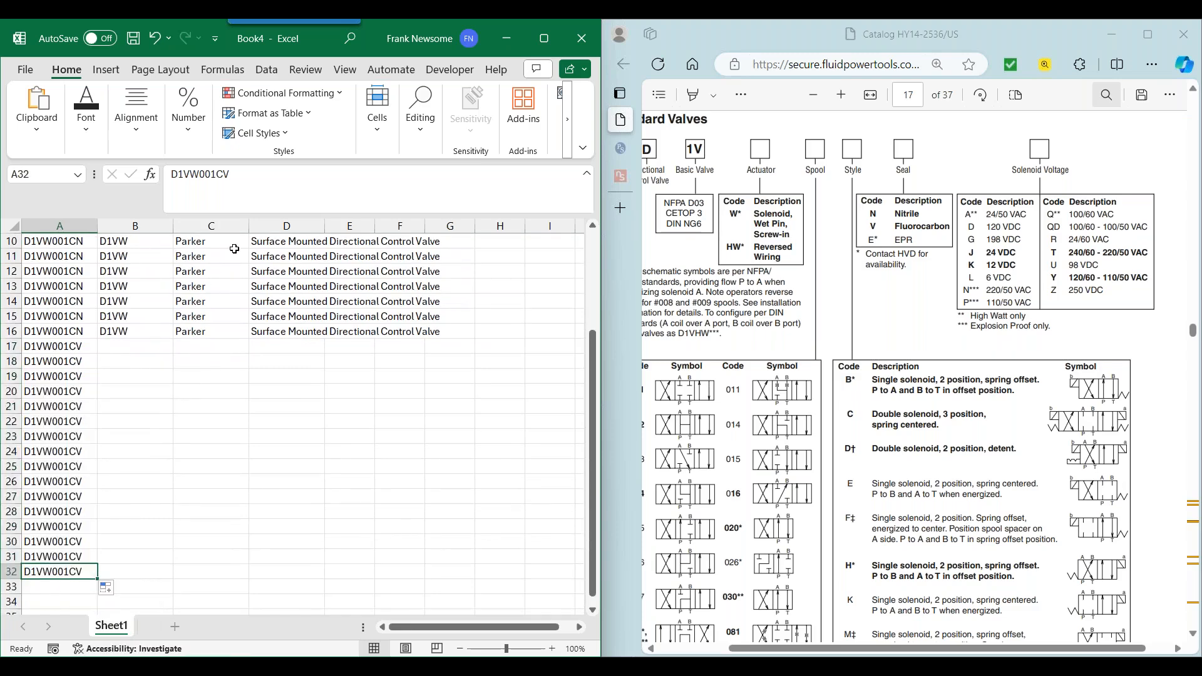
click(298, 182)
key(BackSpace)
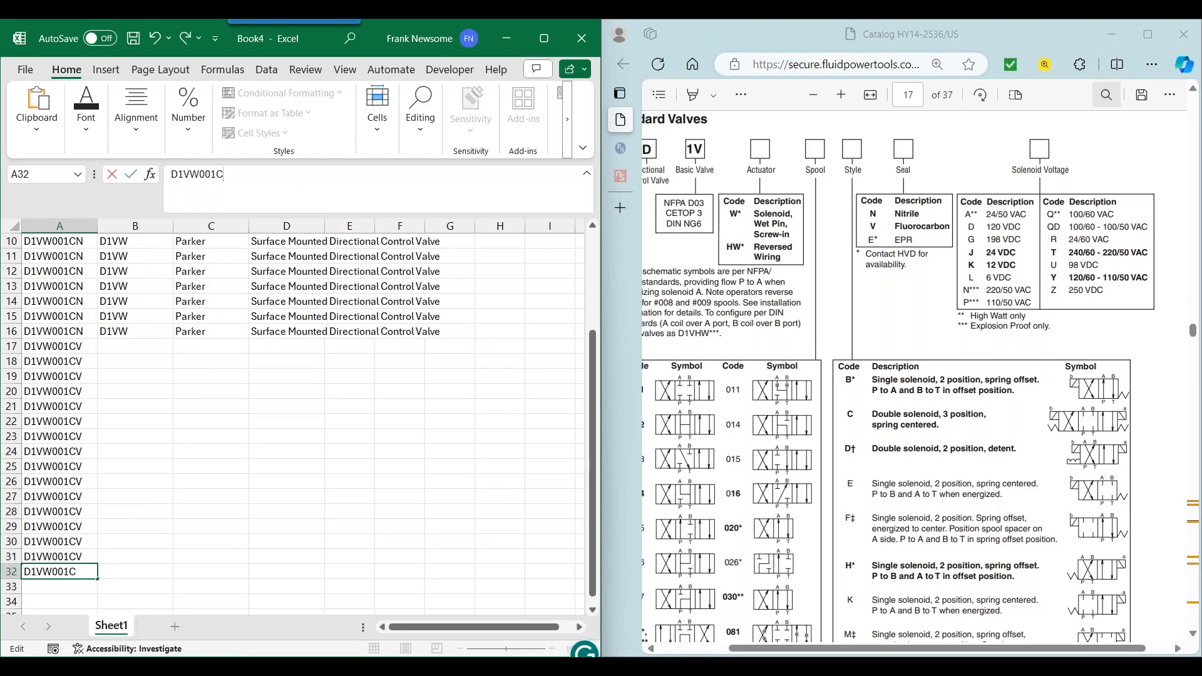
text(E)
key(Return)
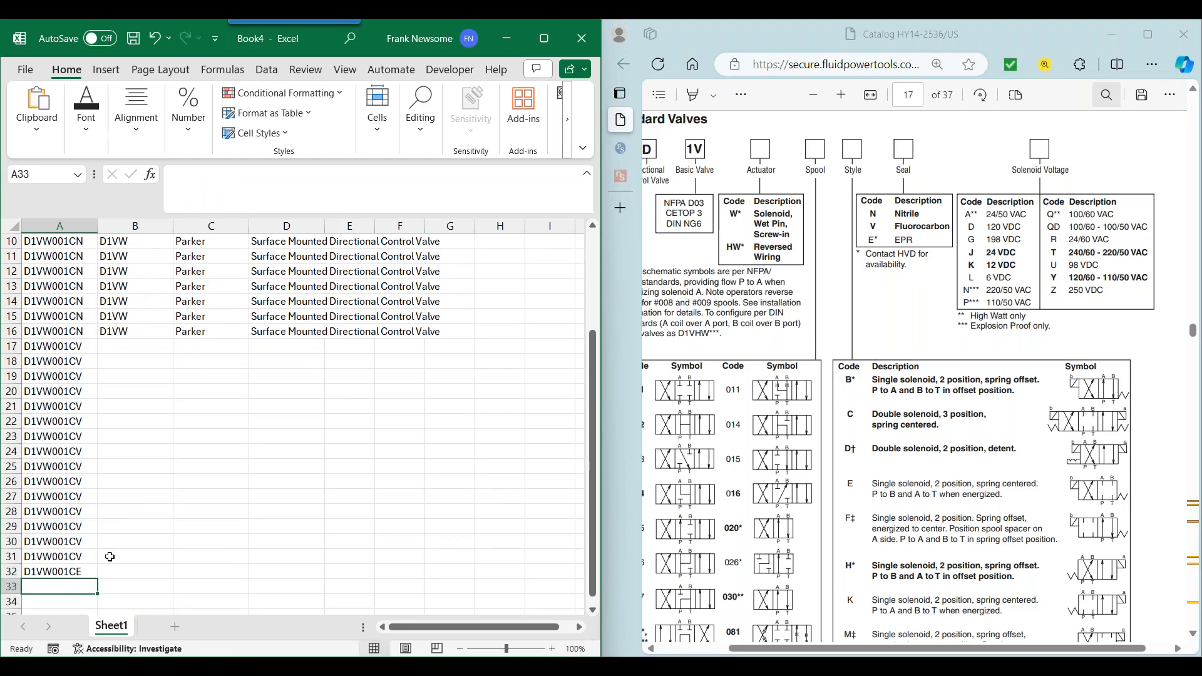
click(82, 574)
scroll(82, 574, down, 3)
drag(98, 444, 82, 611)
scroll(170, 429, up, 7)
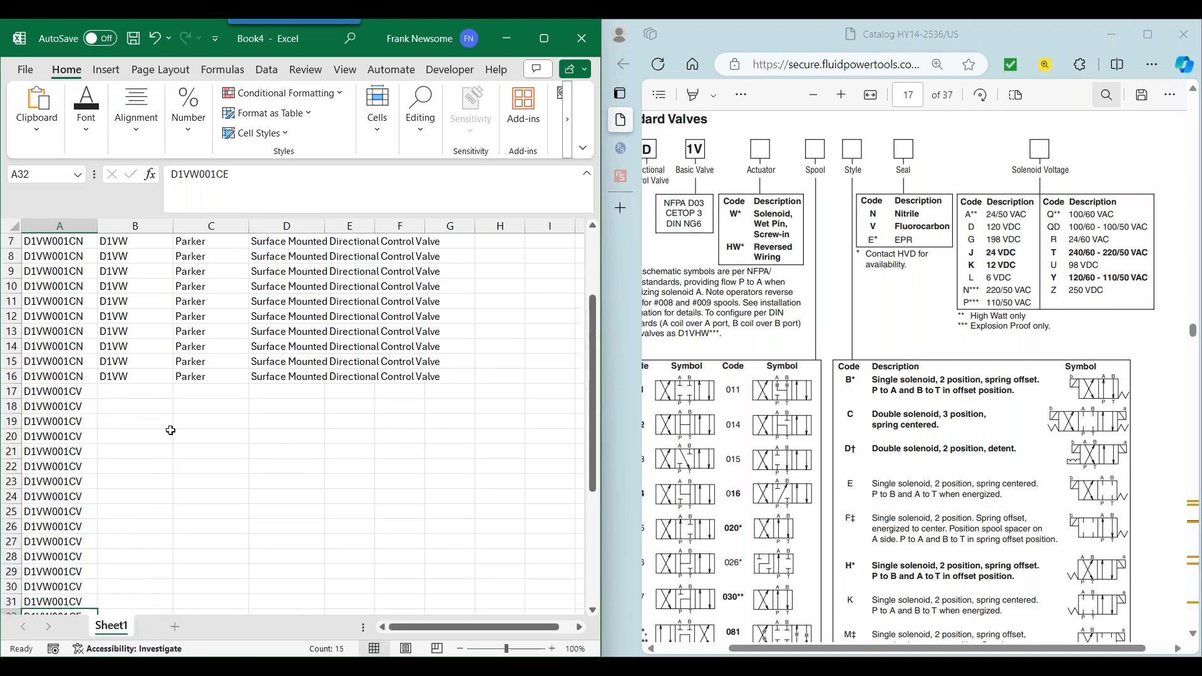
Append the solenoid voltage codes A, D and G to the model codes in A2, A3 and A4.
click(56, 255)
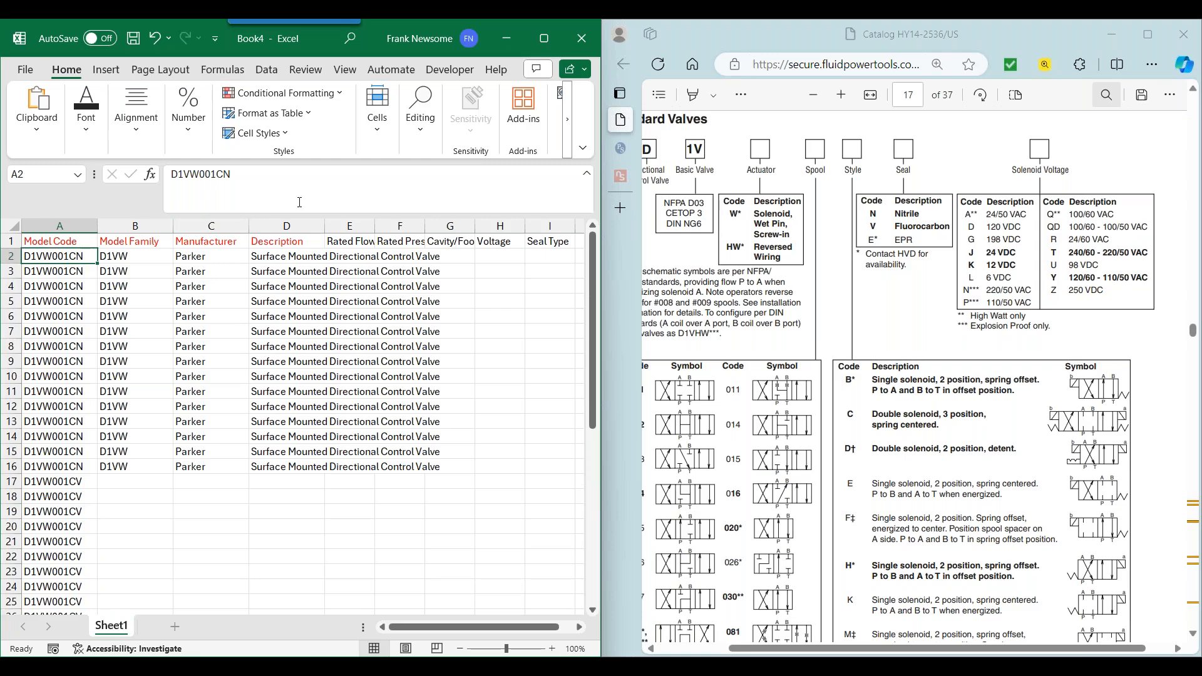
click(304, 189)
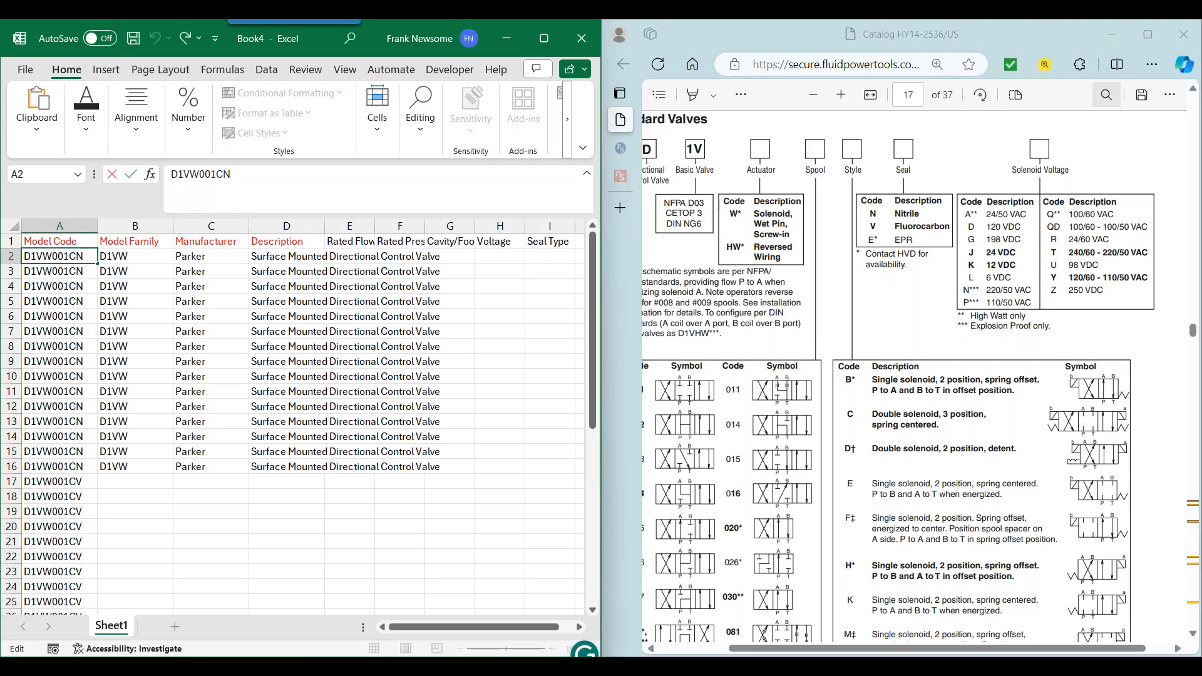
text(A)
key(Return)
key(F2)
text(D)
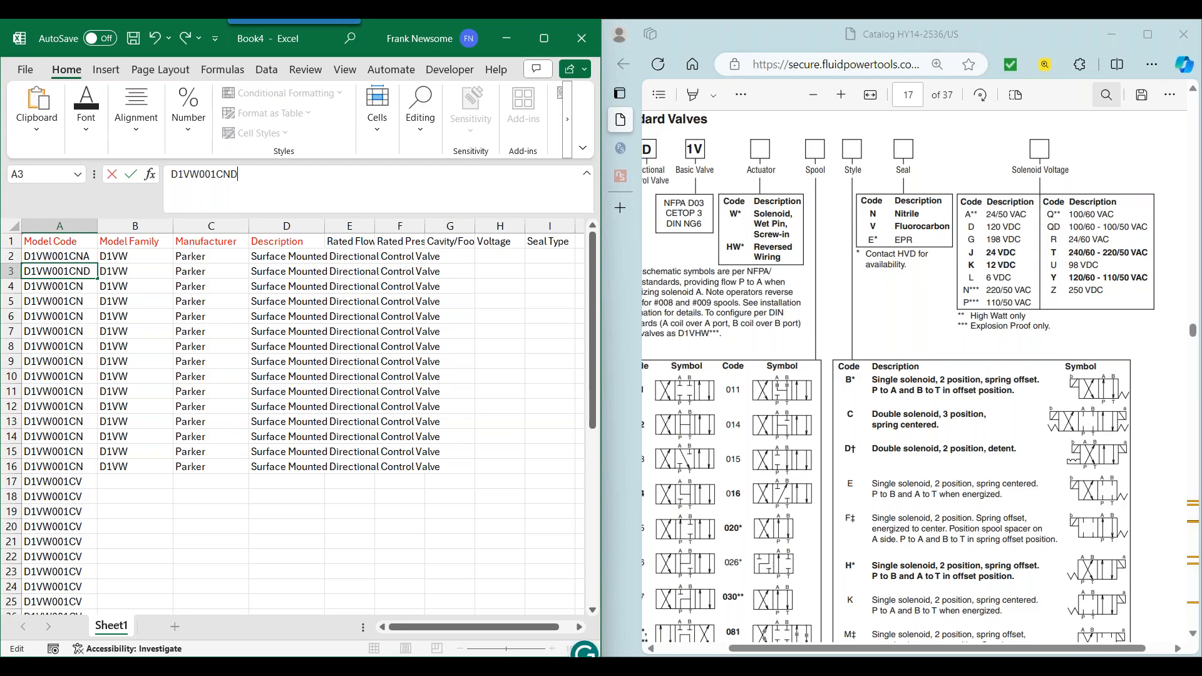
key(Return)
key(F2)
text(G)
key(Return)
Append the voltage codes J, K and L to the model codes in A5, A6 and A7.
double_click(294, 193)
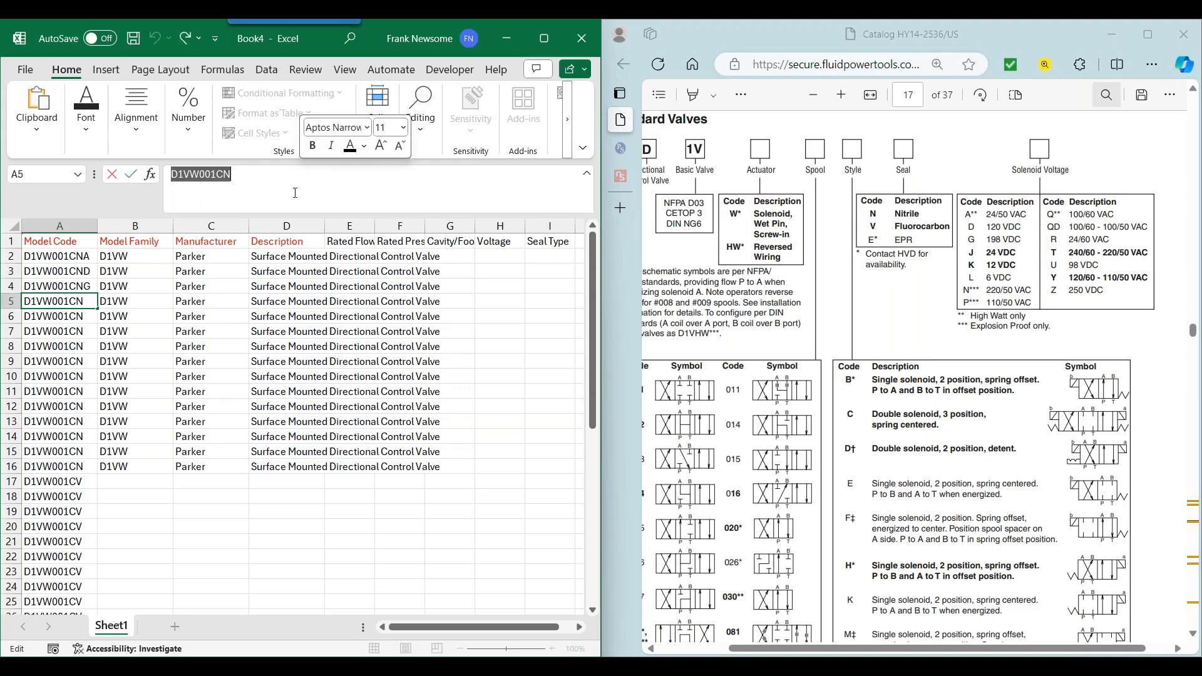
key(End)
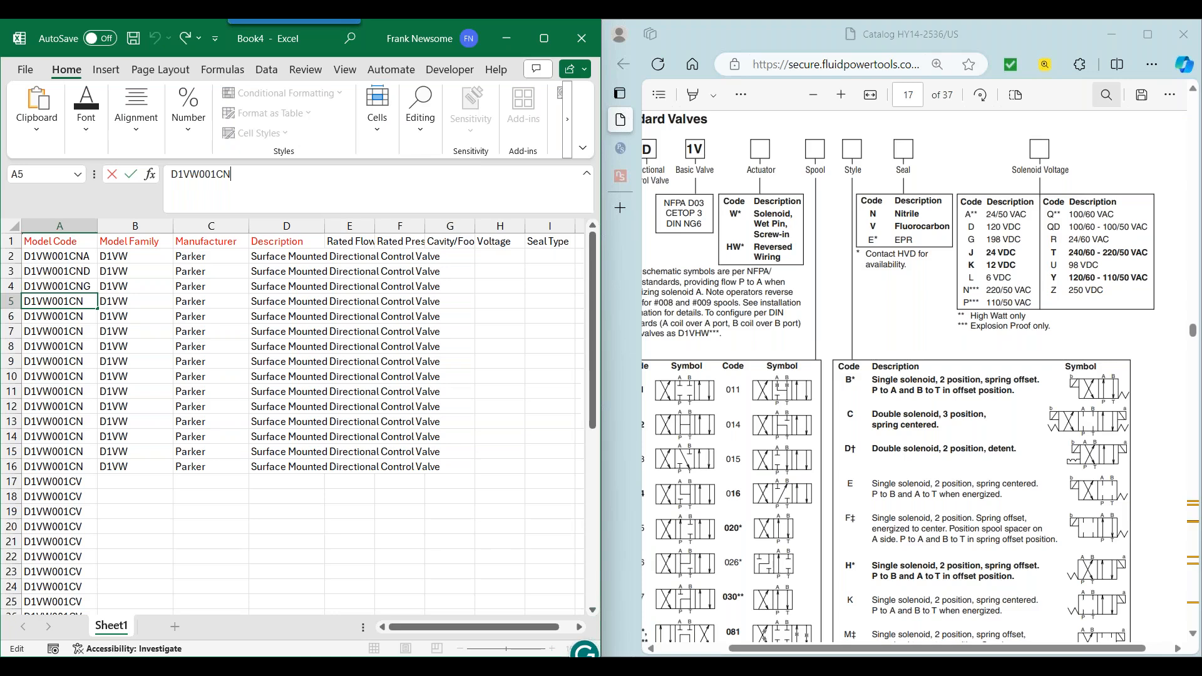
text(J)
key(Return)
key(F2)
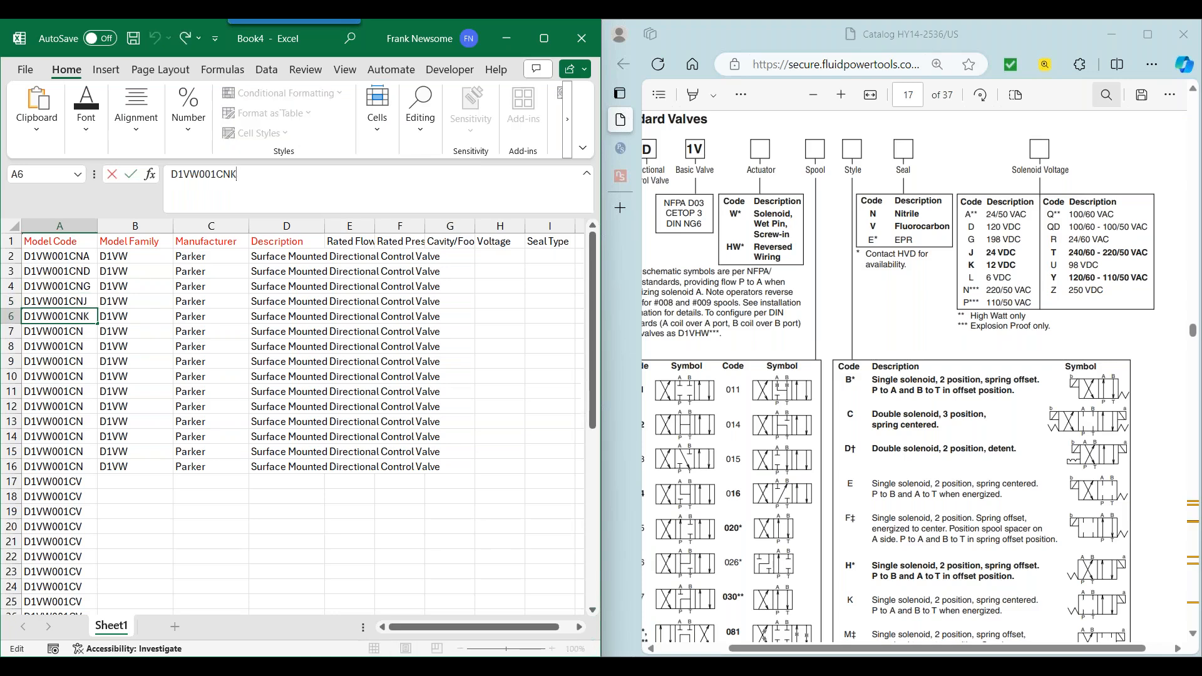
text(K)
key(Return)
key(F2)
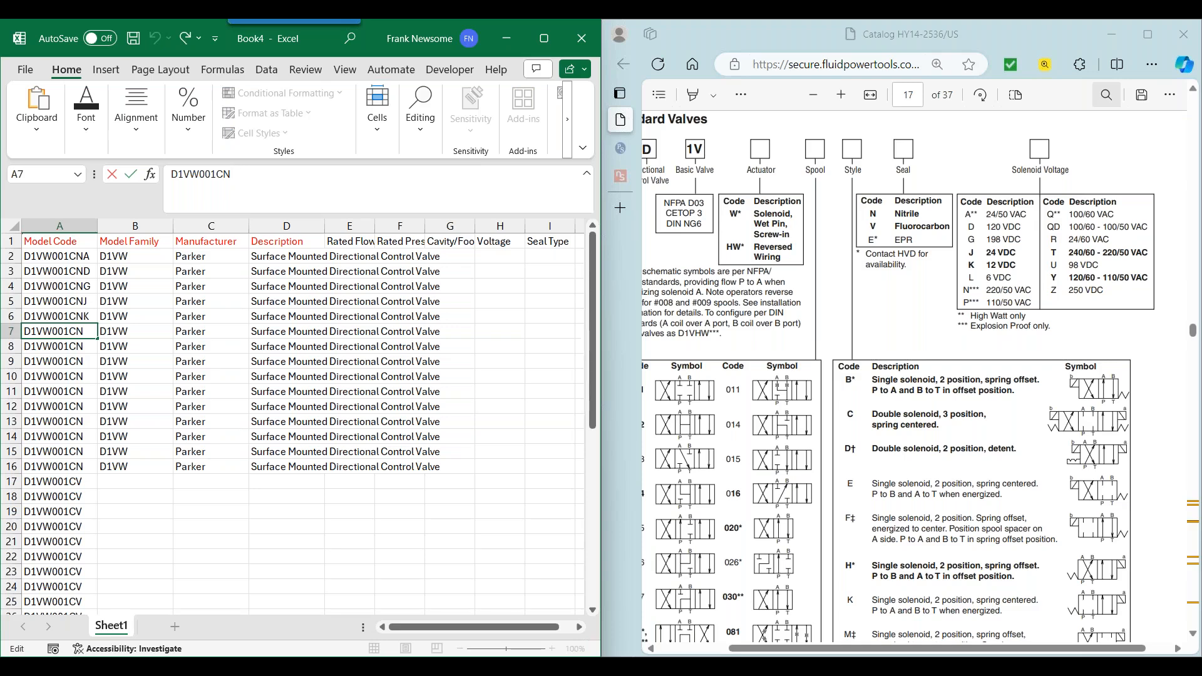
text(L)
key(Return)
Append the voltage codes N, P, Q and QD to the model codes in A8 through A11.
key(F2)
text(N)
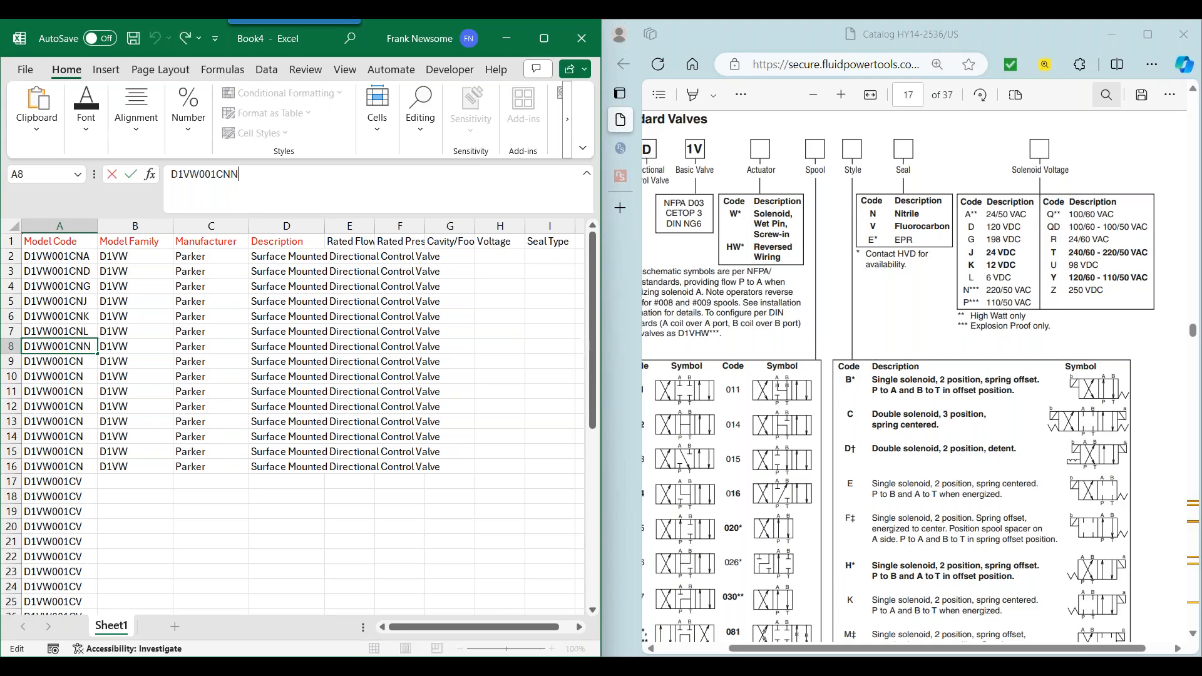
key(Return)
key(F2)
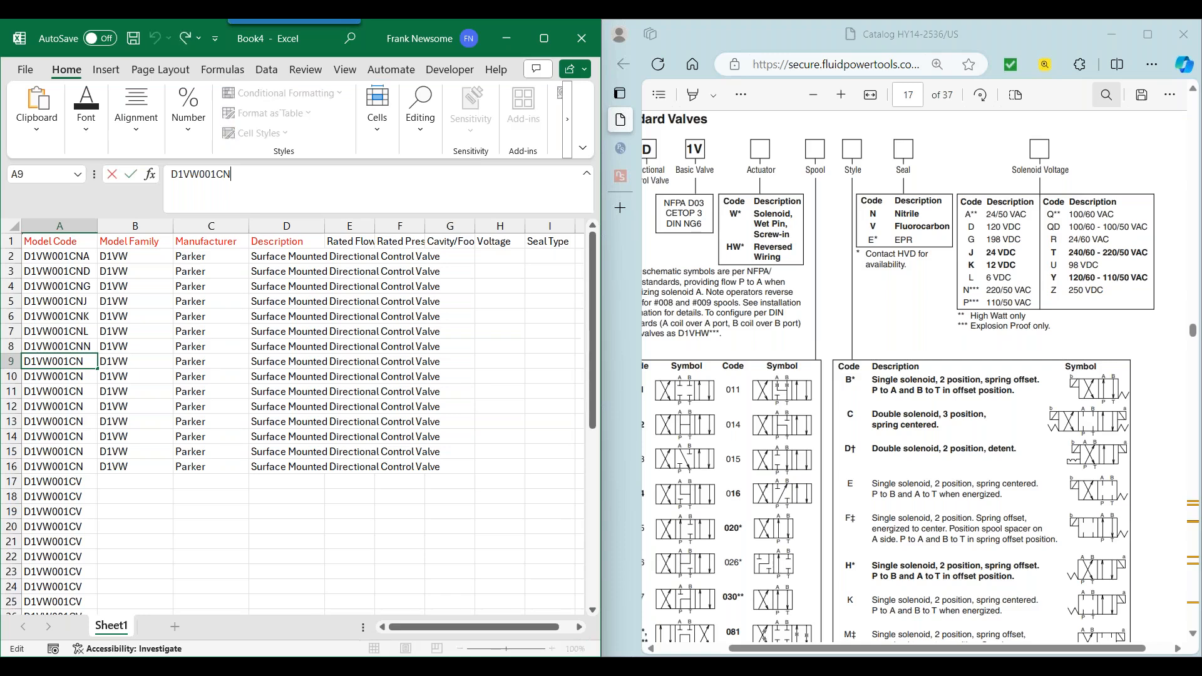
text(P)
key(Return)
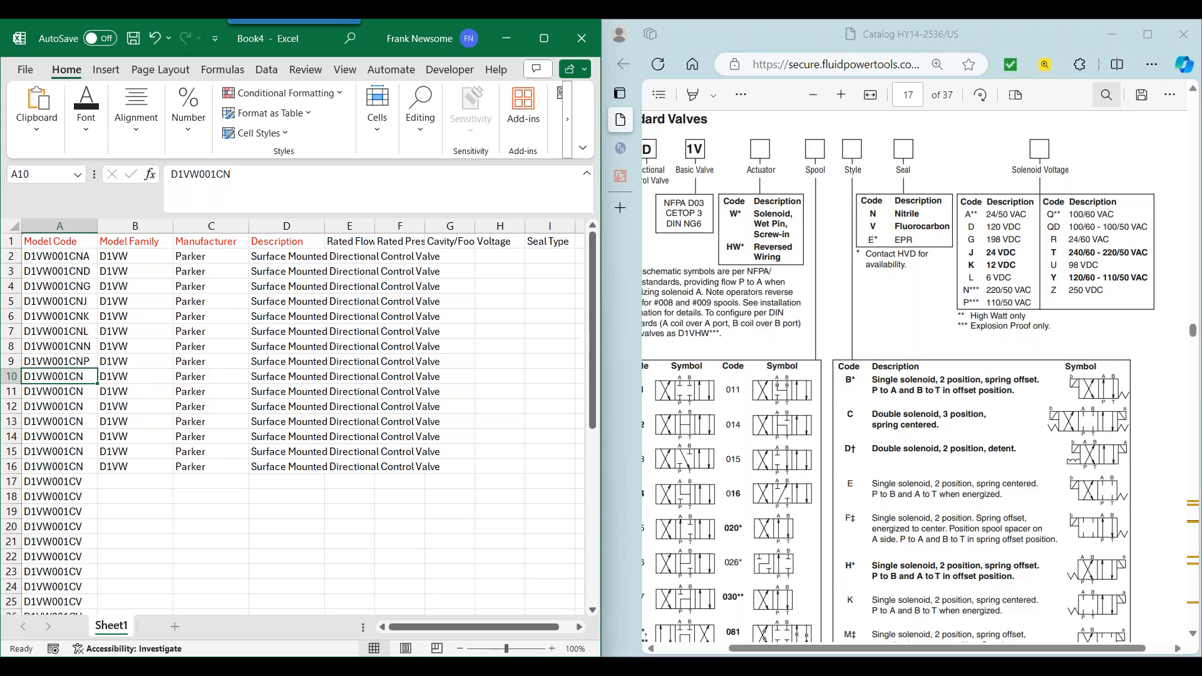
text(Q)
key(Return)
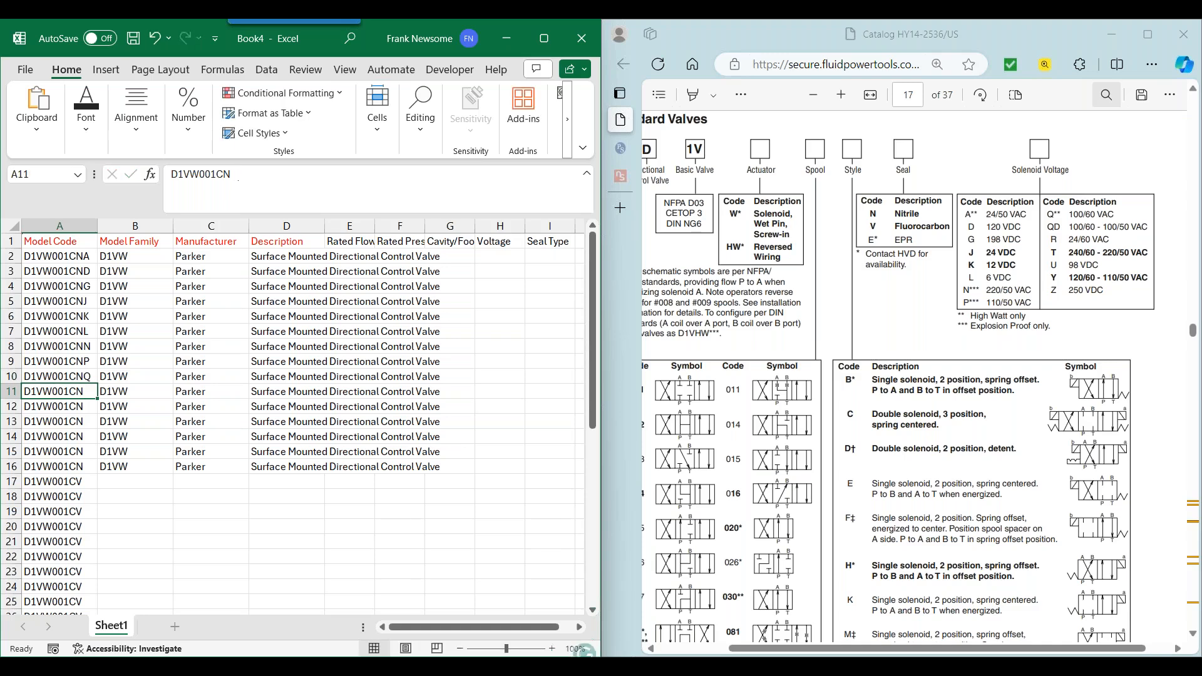
key(F2)
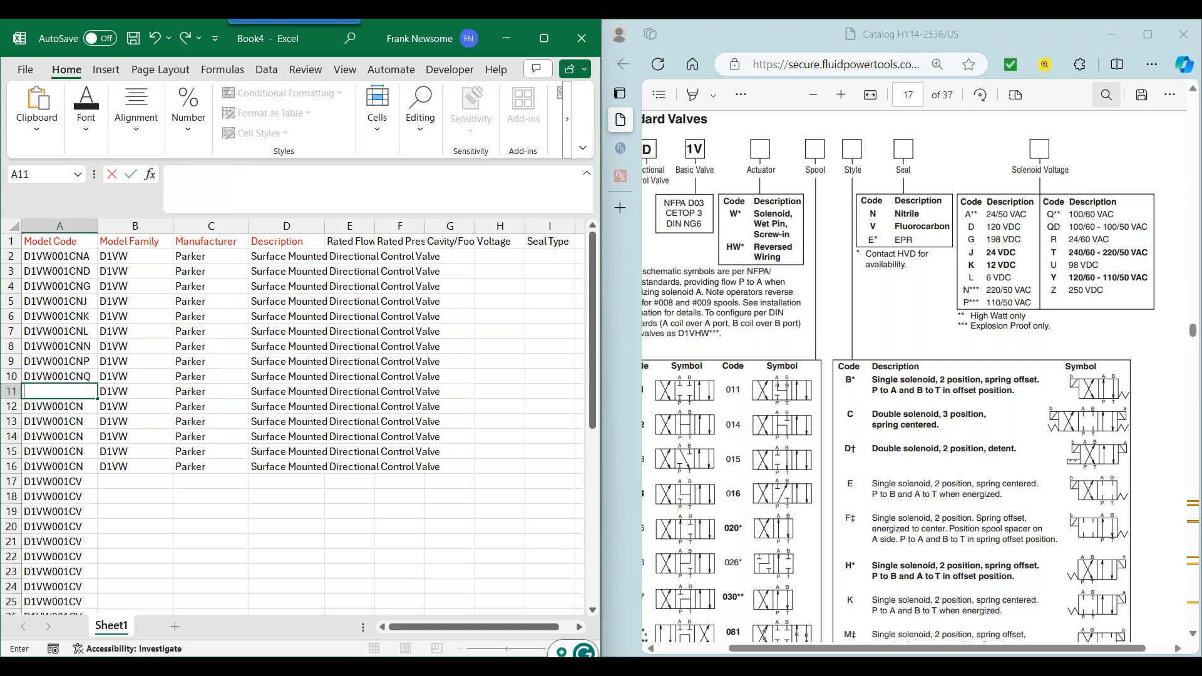
text(QD)
key(Return)
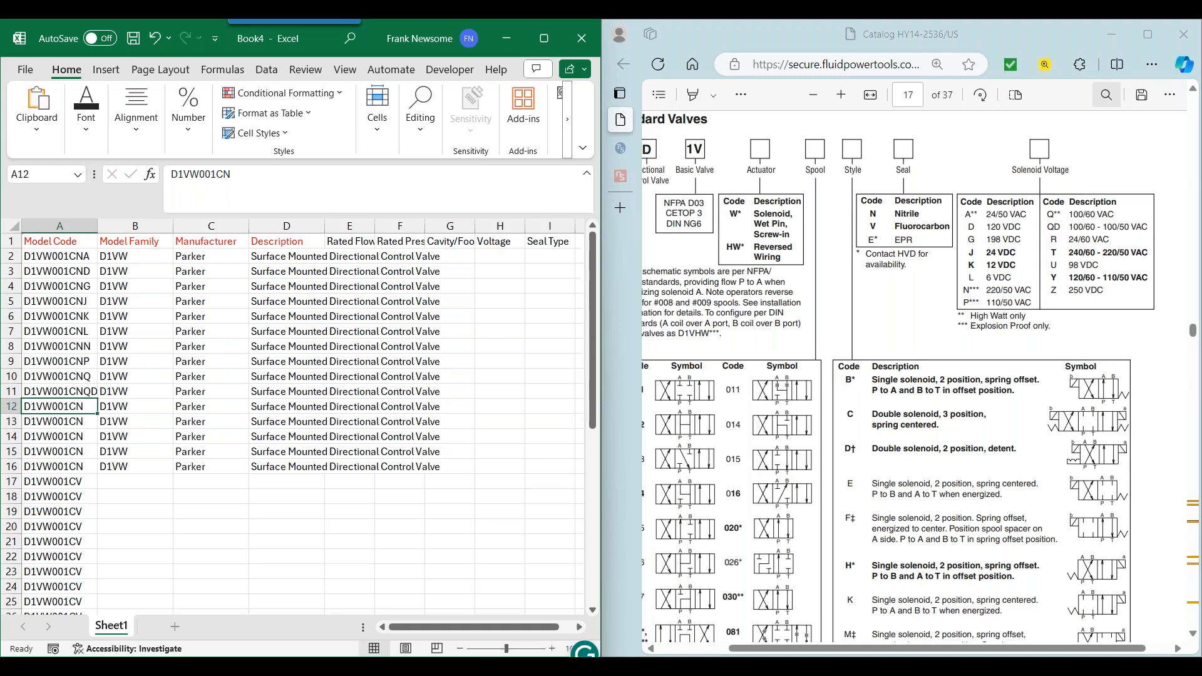
Append the voltage codes R, T and U to the model codes in A12, A13 and A14.
key(F2)
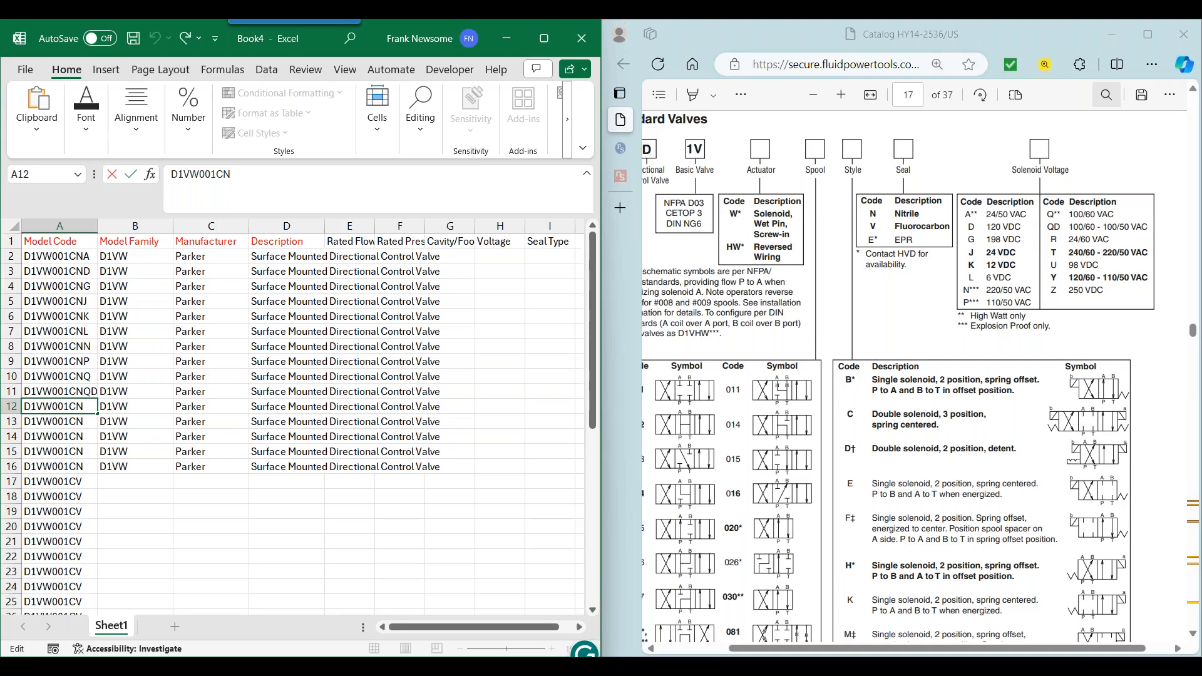
text(R)
key(Return)
key(F2)
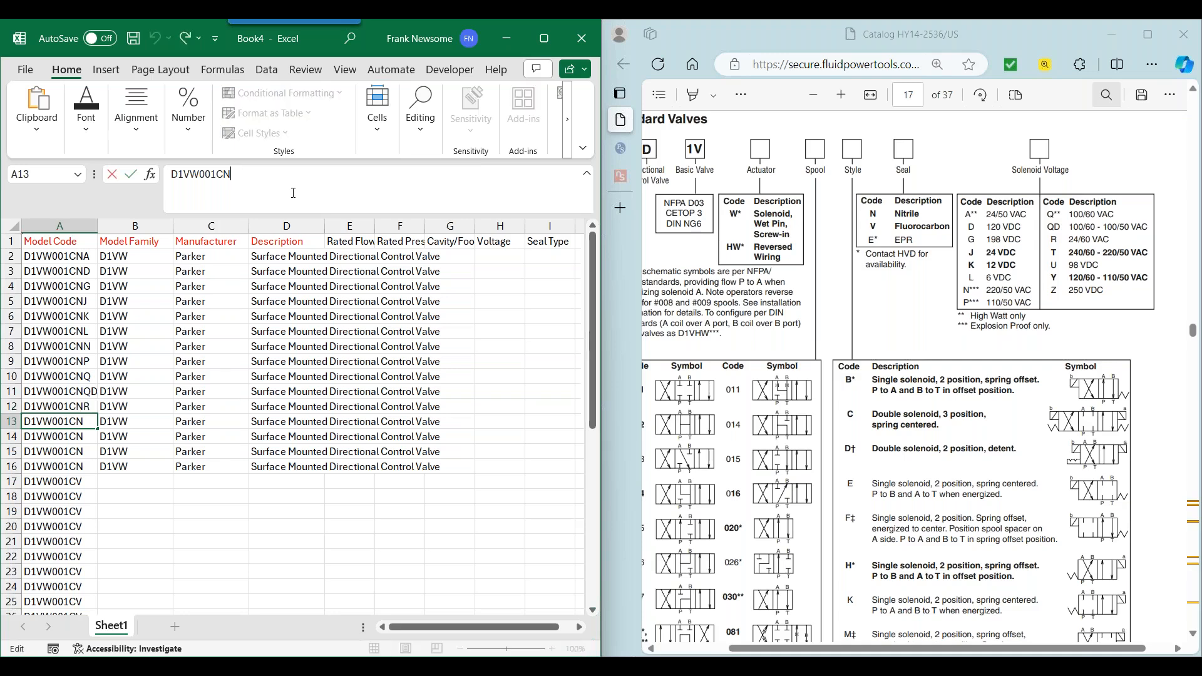
text(T)
key(Return)
key(F2)
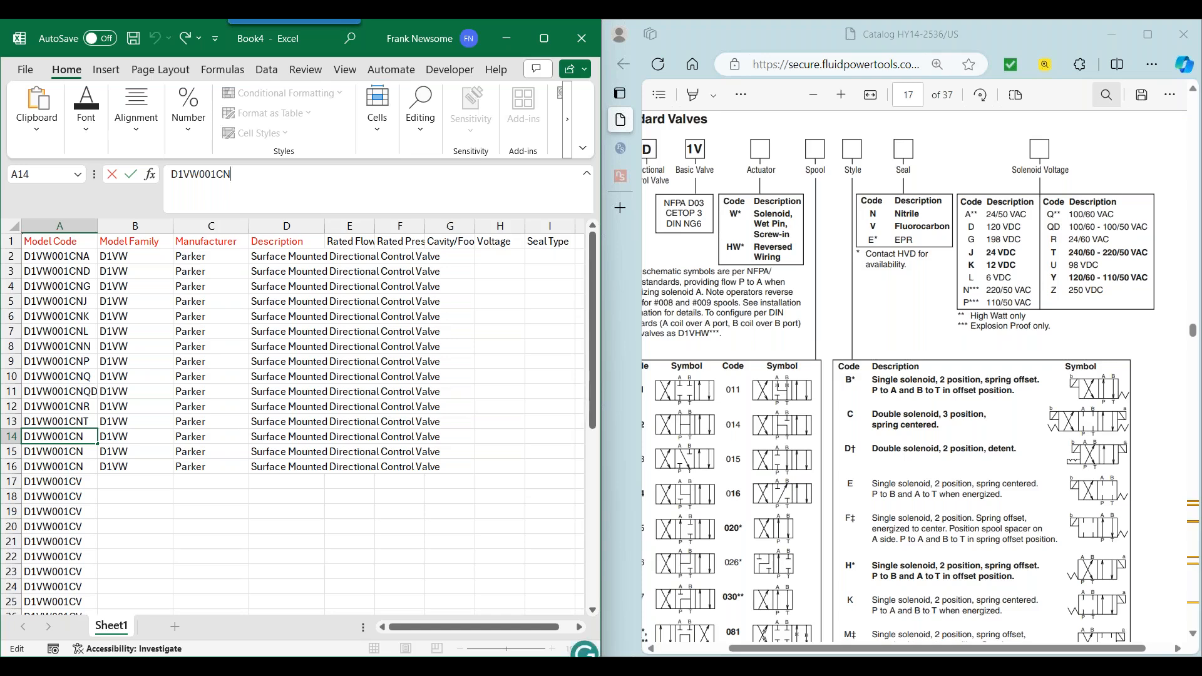
text(U)
key(Return)
Complete the model codes in A15 and A16 as D1VW001CNY and D1VW001CNZ.
double_click(292, 199)
text(Y)
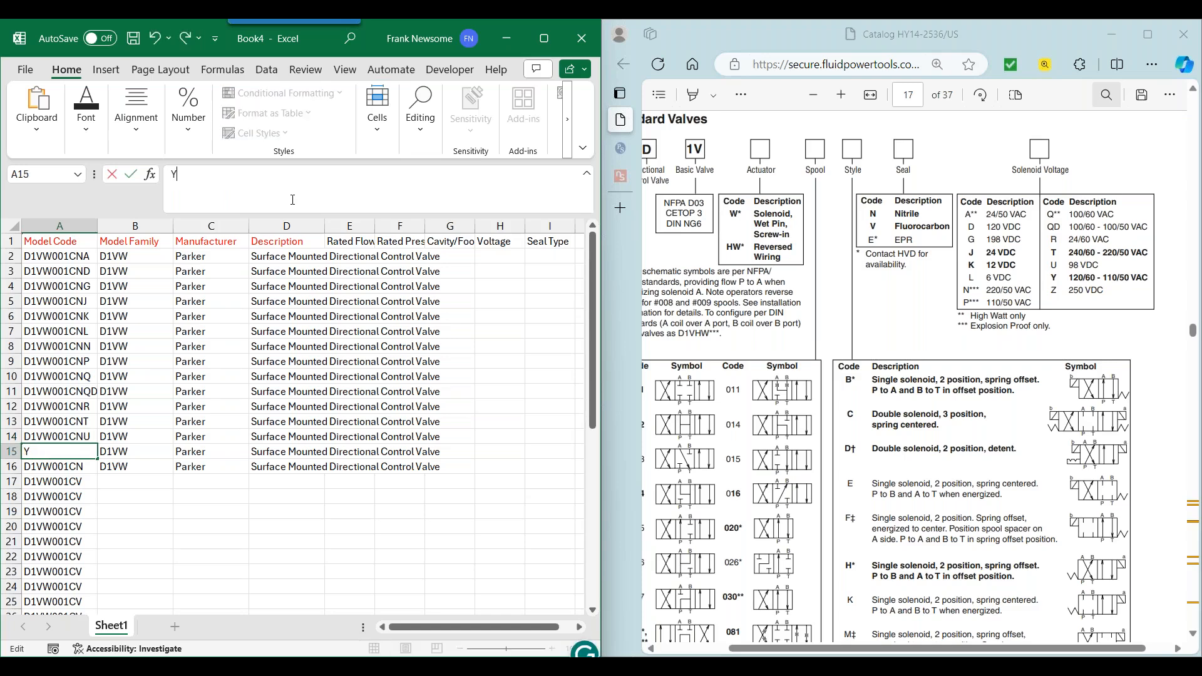
key(ctrl+z)
click(230, 175)
text(Y)
key(Return)
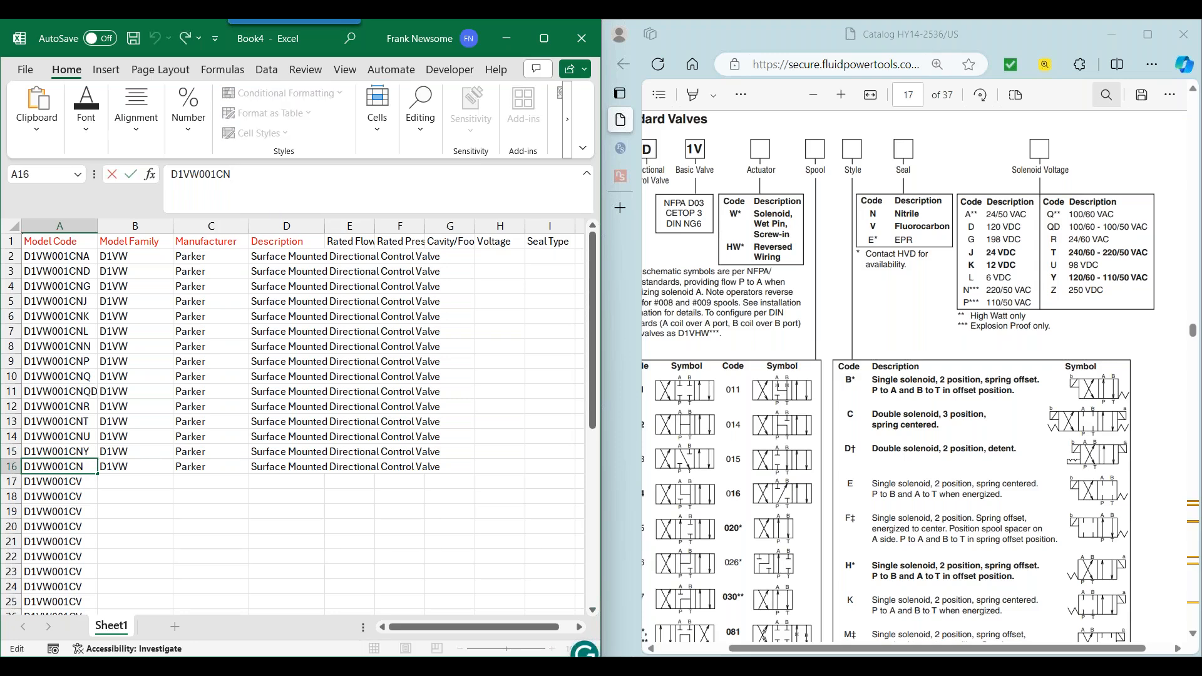
text(Z)
key(Return)
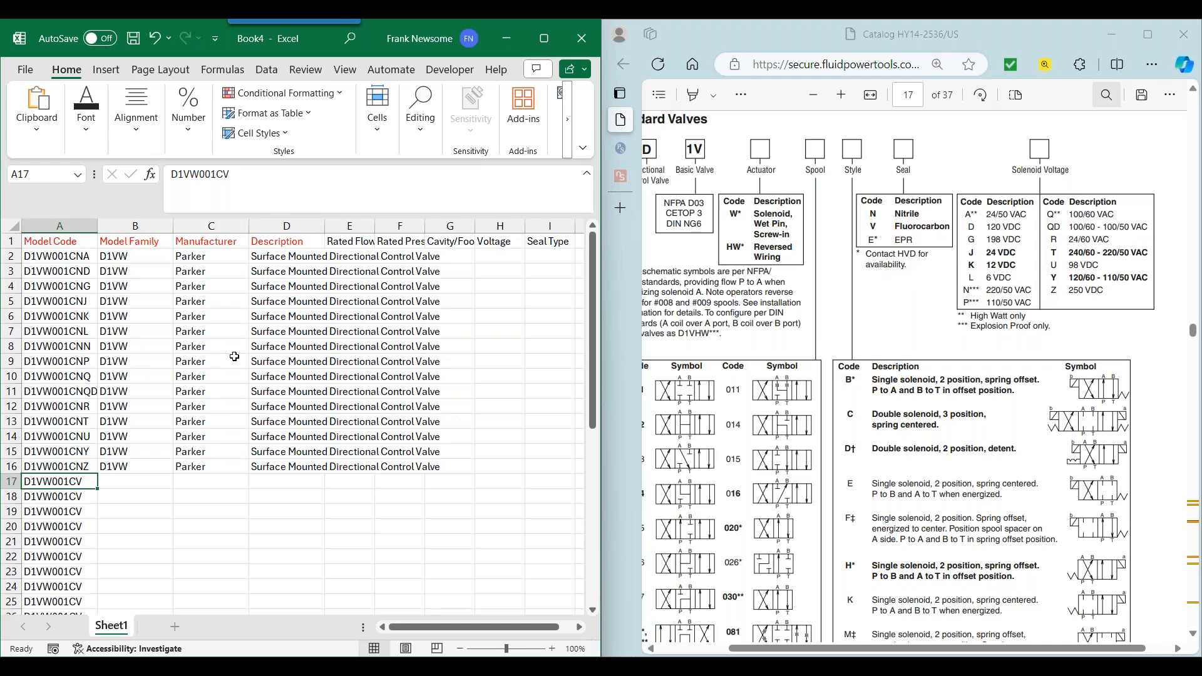
Extend the model family, manufacturer and description entries in columns B to D down to row 46.
drag(70, 260, 66, 468)
click(308, 257)
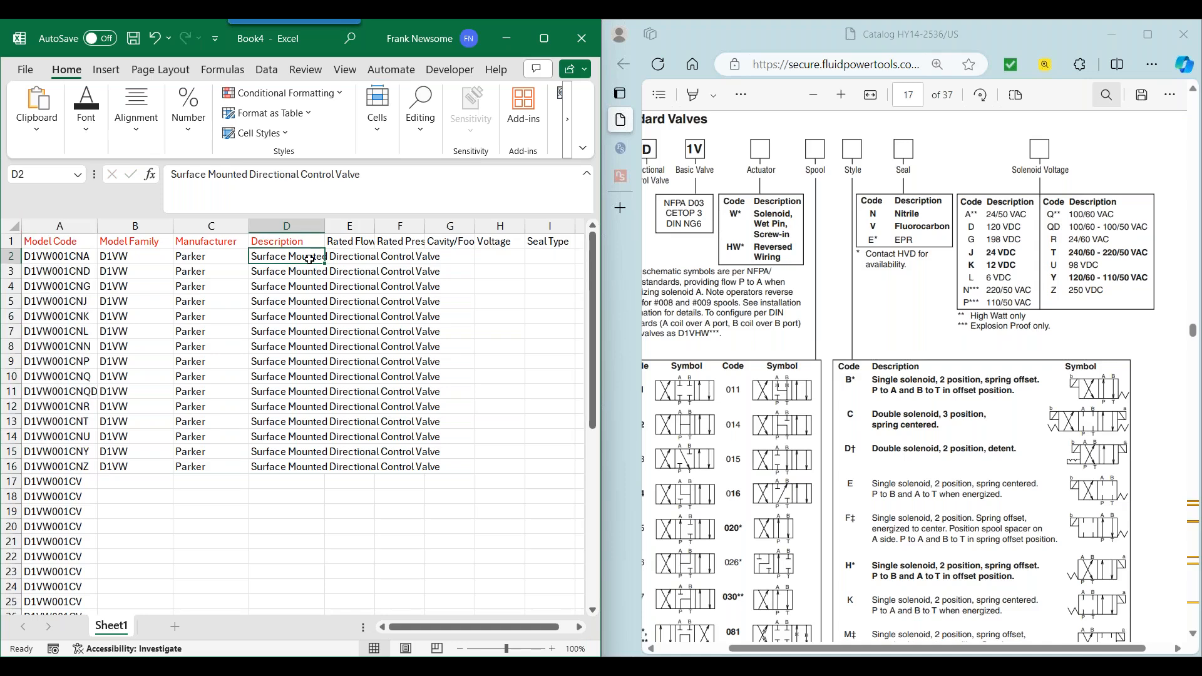
key(Right)
drag(133, 258, 279, 511)
scroll(295, 433, up, 9)
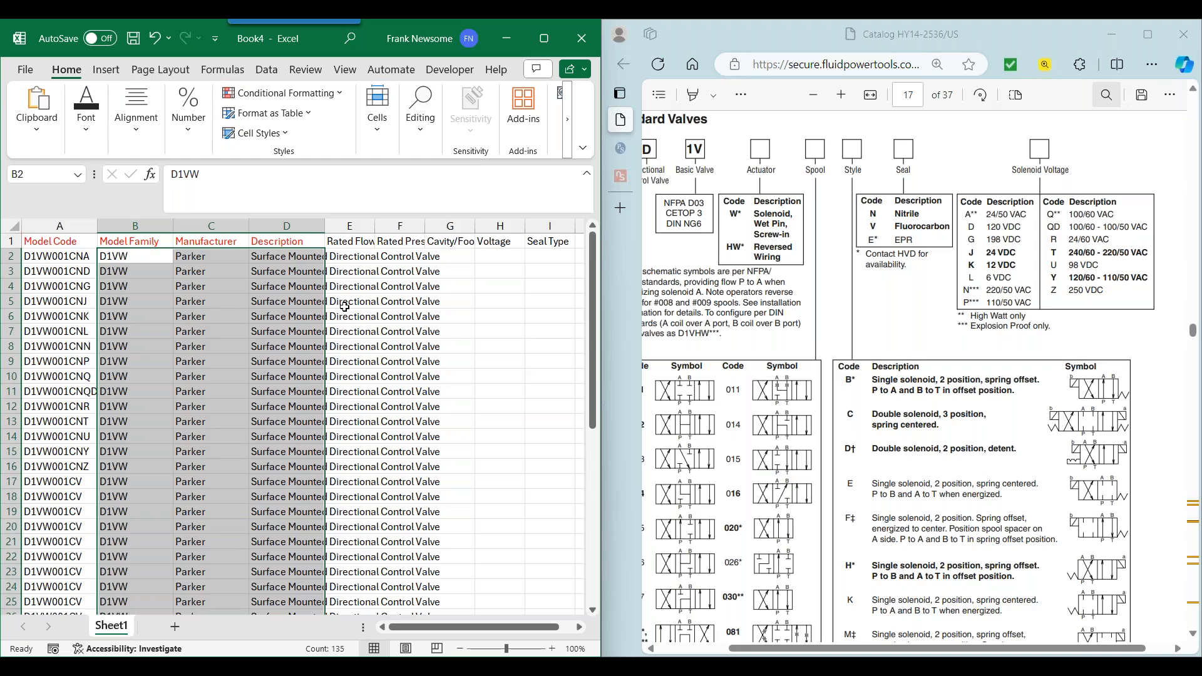
Enter a rated flow of 22 in E2 and a rated pressure of 5000 in F2.
key(Right)
key(Right)
key(Right)
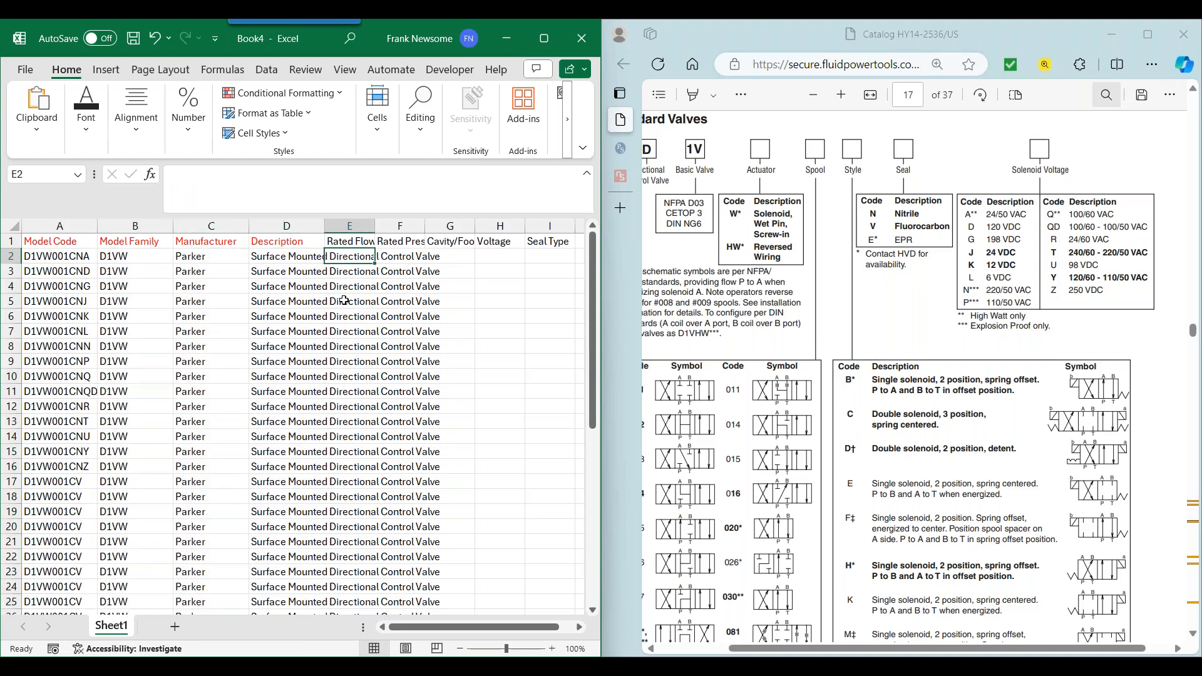
text(22)
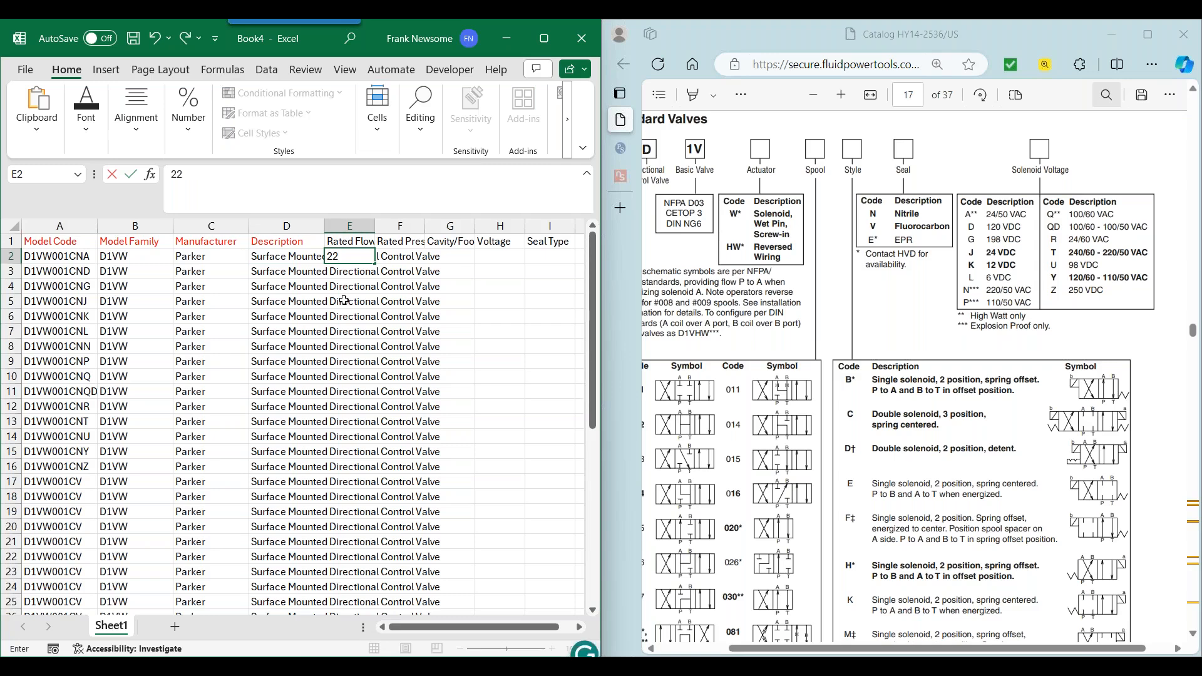
key(Tab)
text(5000)
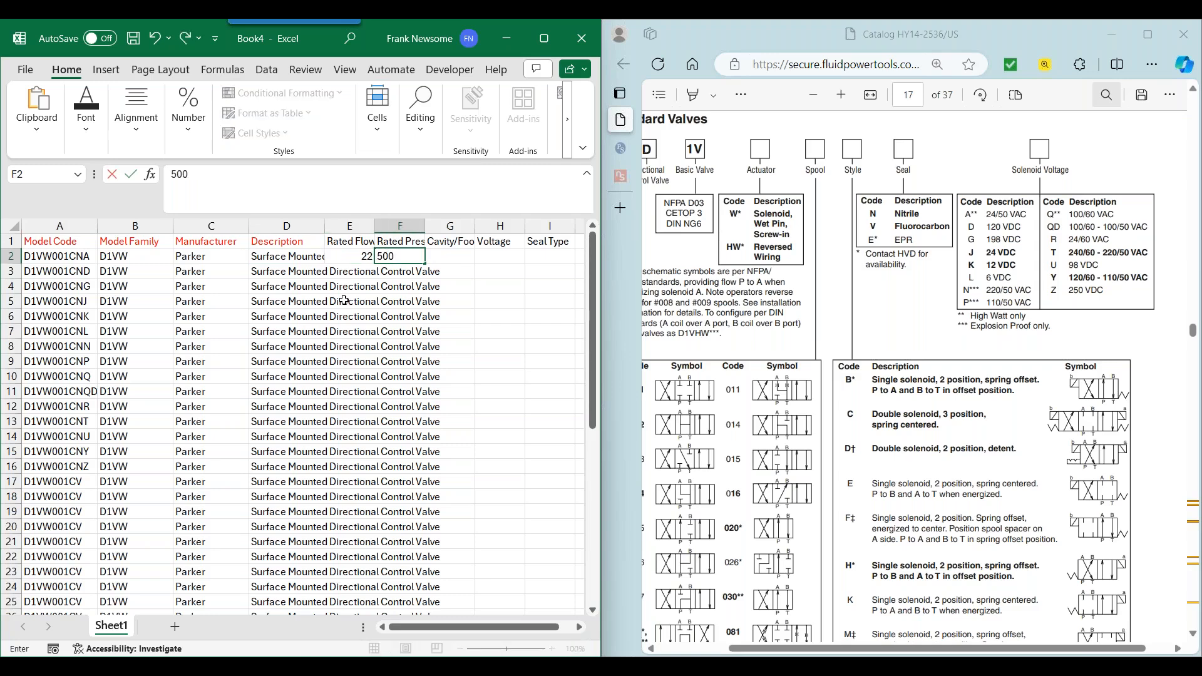
key(Return)
key(Up)
key(Right)
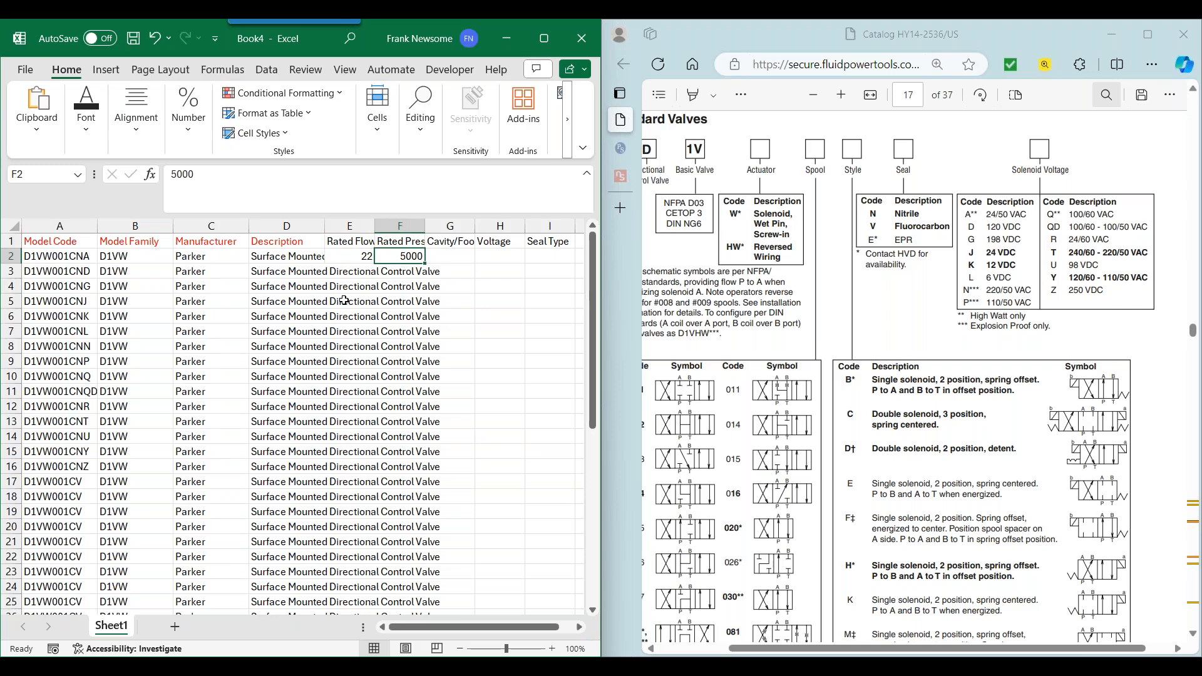
Extend the rated flow and rated pressure values from E2 and F2 down to row 46.
click(352, 258)
drag(384, 260, 411, 591)
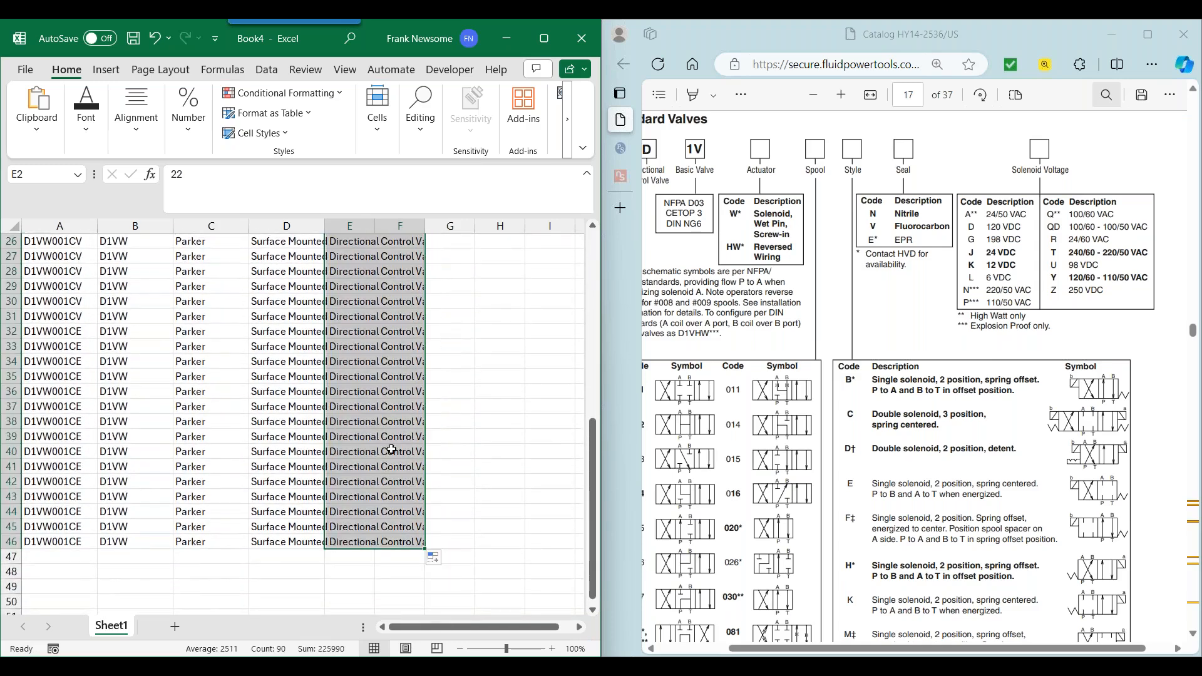
Enter D03 as the cavity value in G2.
scroll(438, 407, up, 8)
click(460, 257)
text(D03)
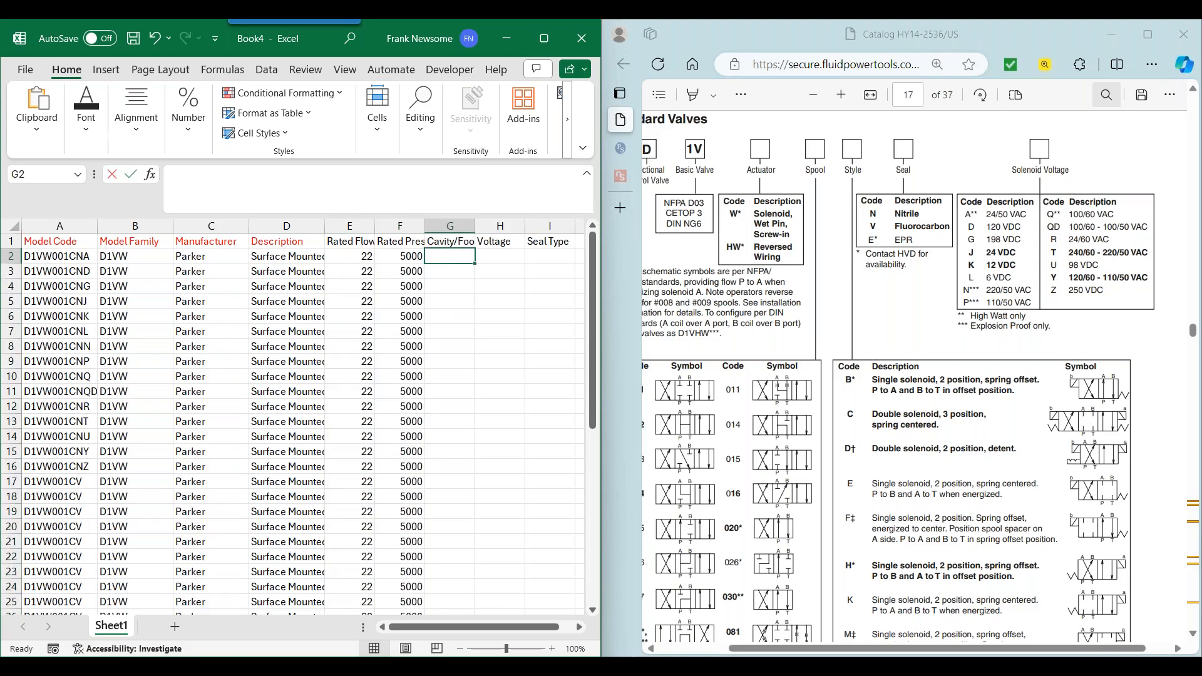
key(Return)
Fill column G from G2 down to row 46 with identical copies of D03 instead of an incrementing series.
click(450, 257)
drag(474, 263, 473, 563)
scroll(462, 497, up, 8)
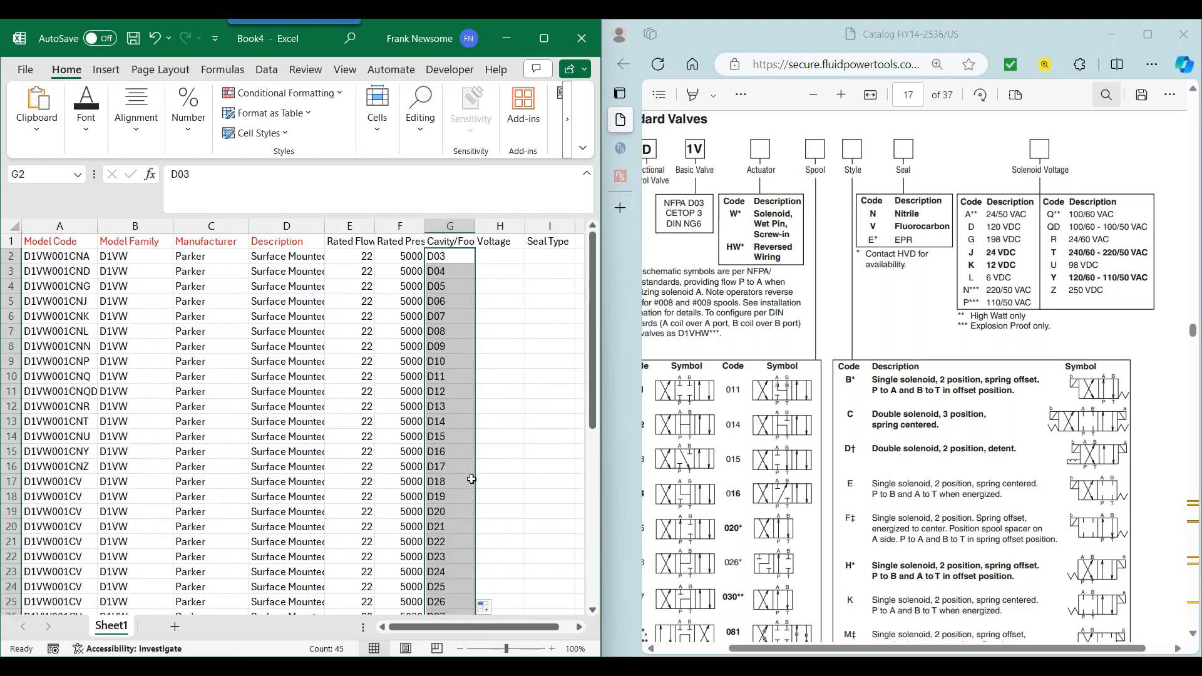
scroll(466, 494, down, 4)
click(485, 604)
click(501, 514)
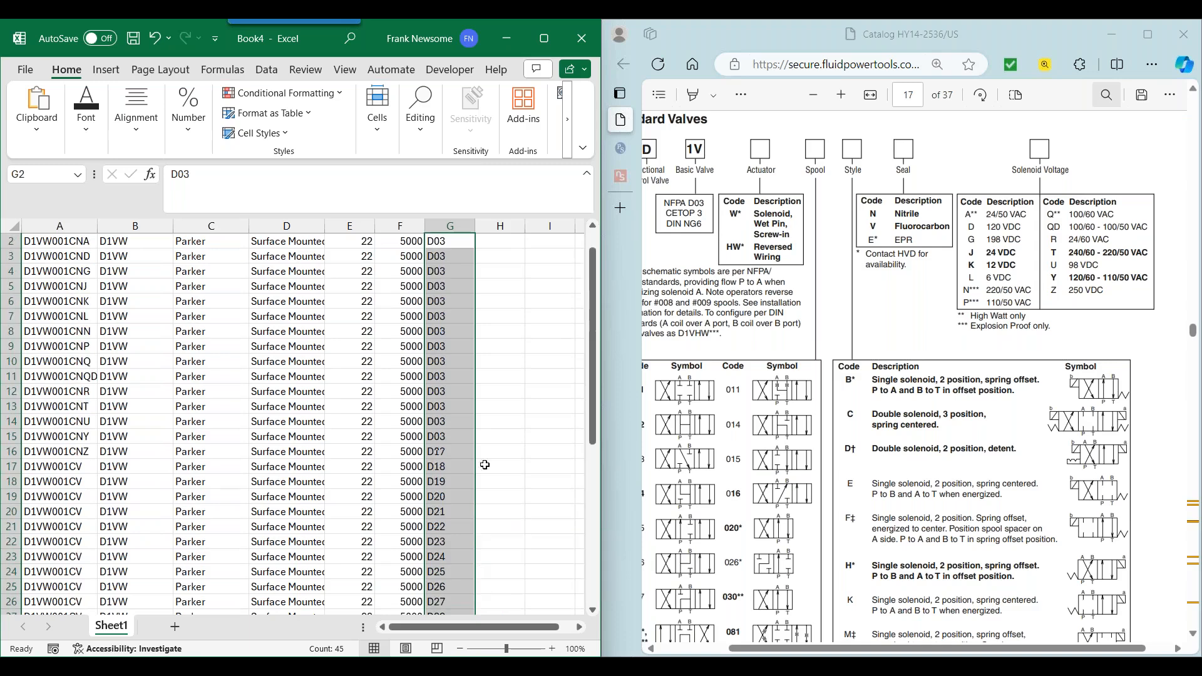
scroll(464, 268, up, 4)
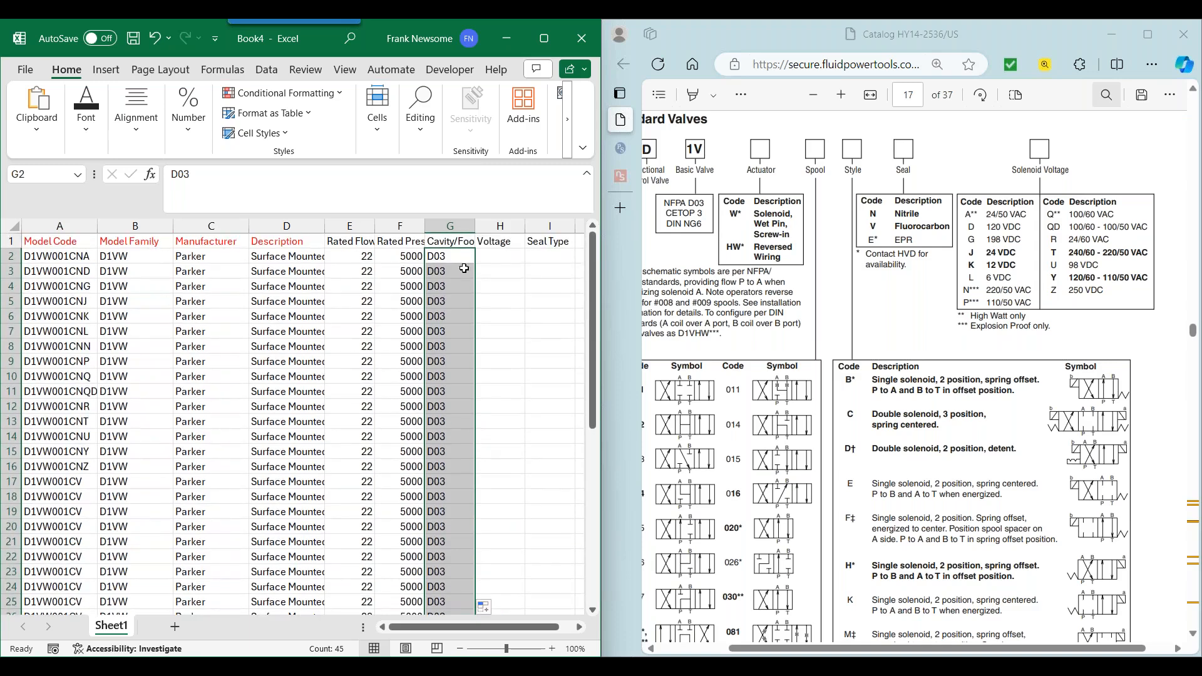
Enter the voltages 24/50 VAC in H2 and 120 VDC in H3.
click(498, 257)
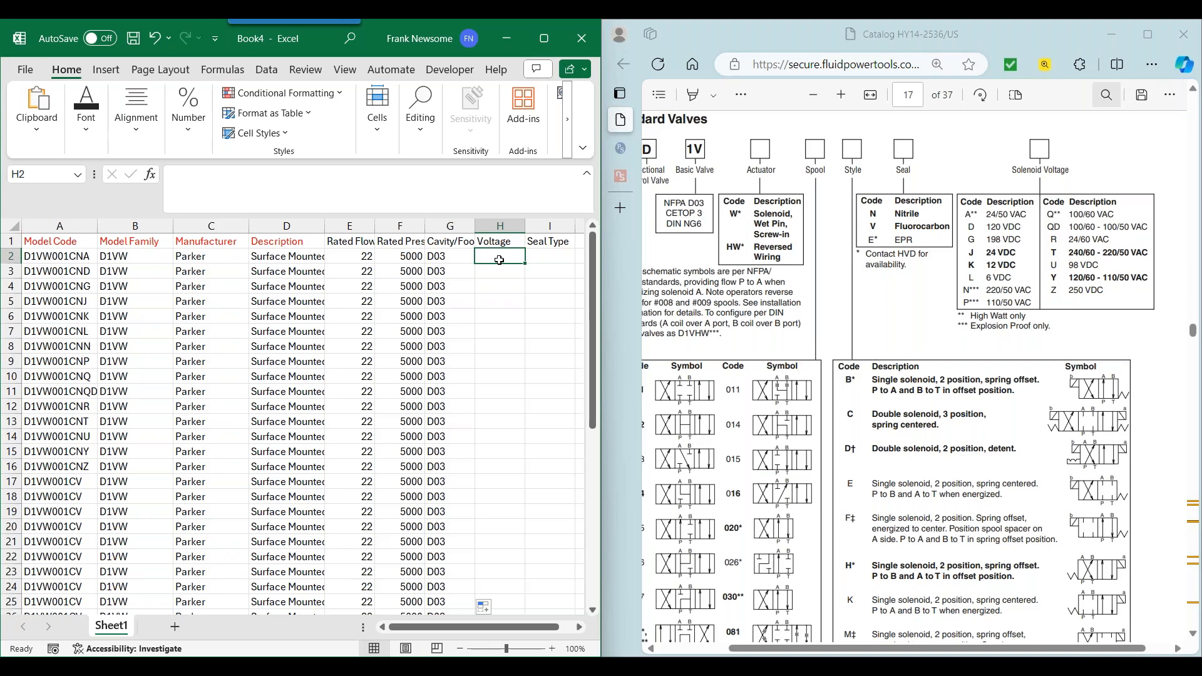
text(24/)
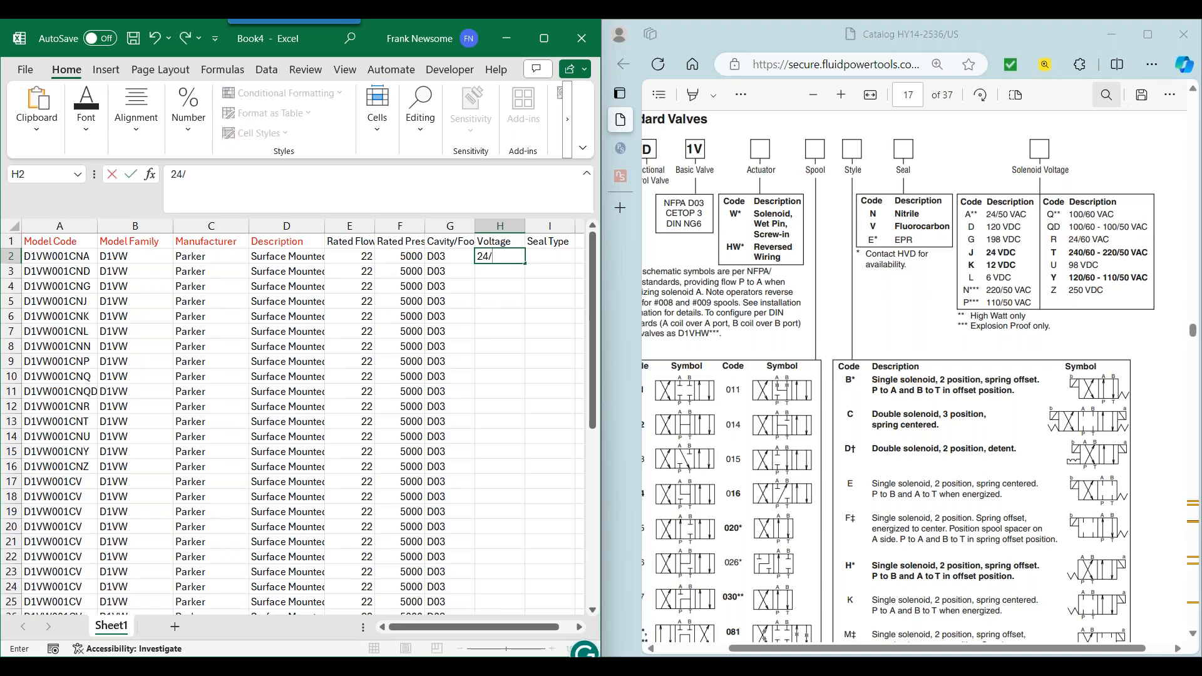
text(50 VAC)
key(Tab)
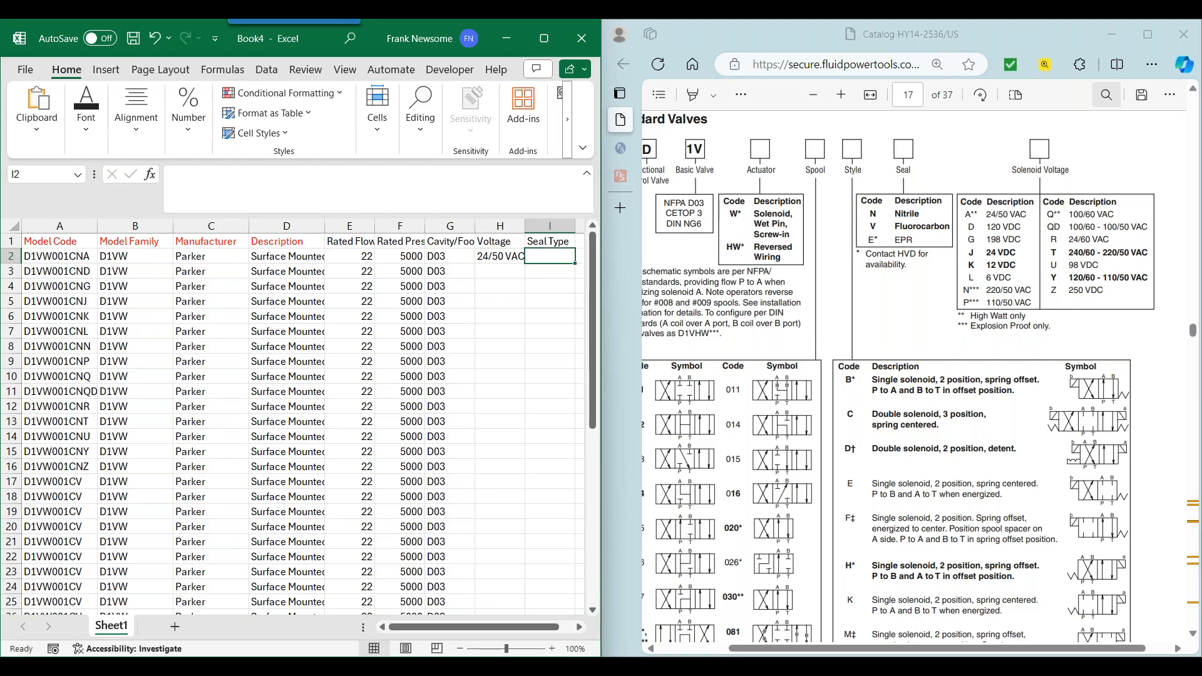
key(Return)
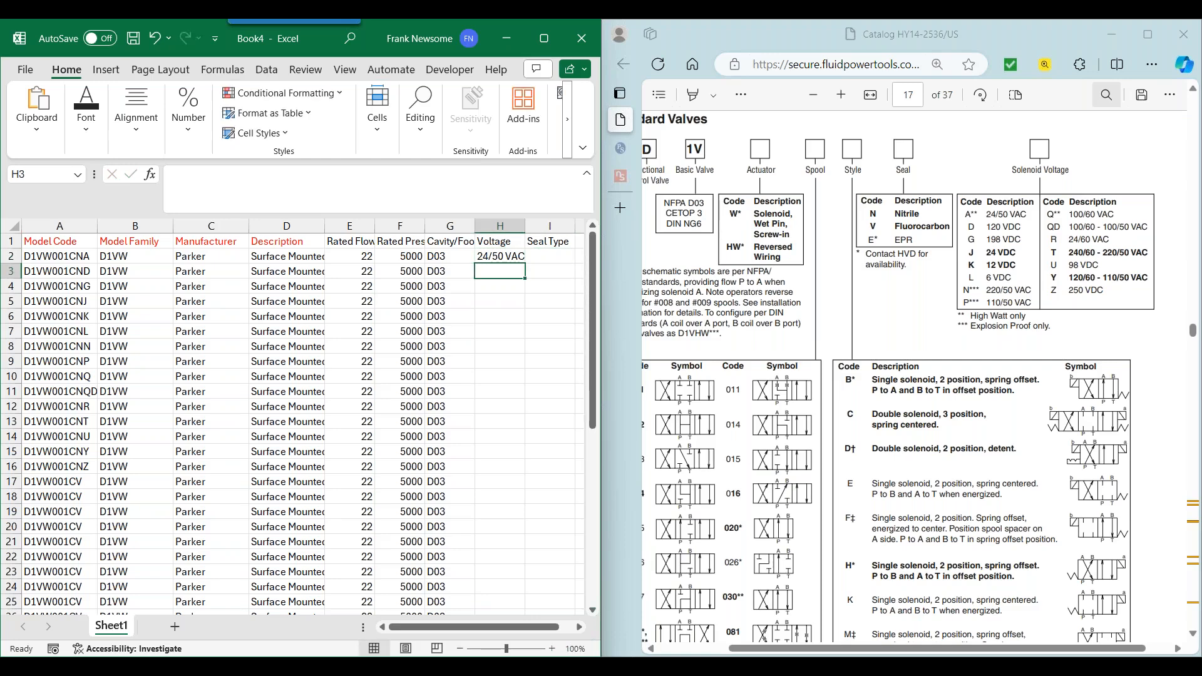
text(120)
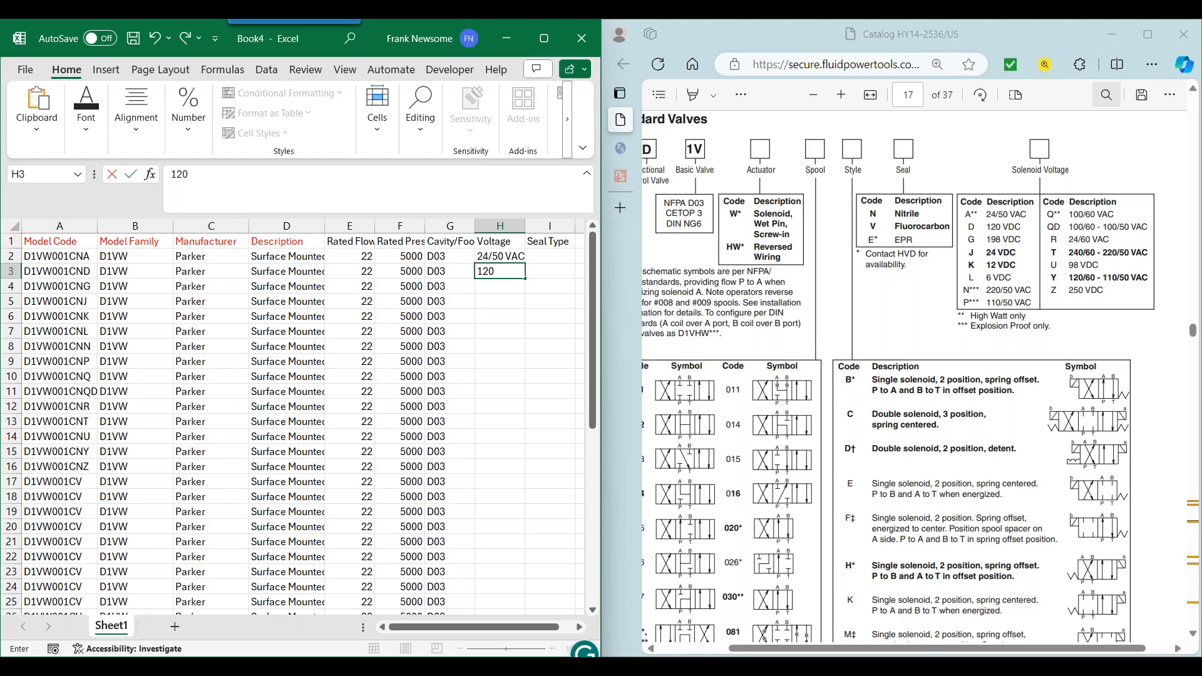
text( VDC)
key(Return)
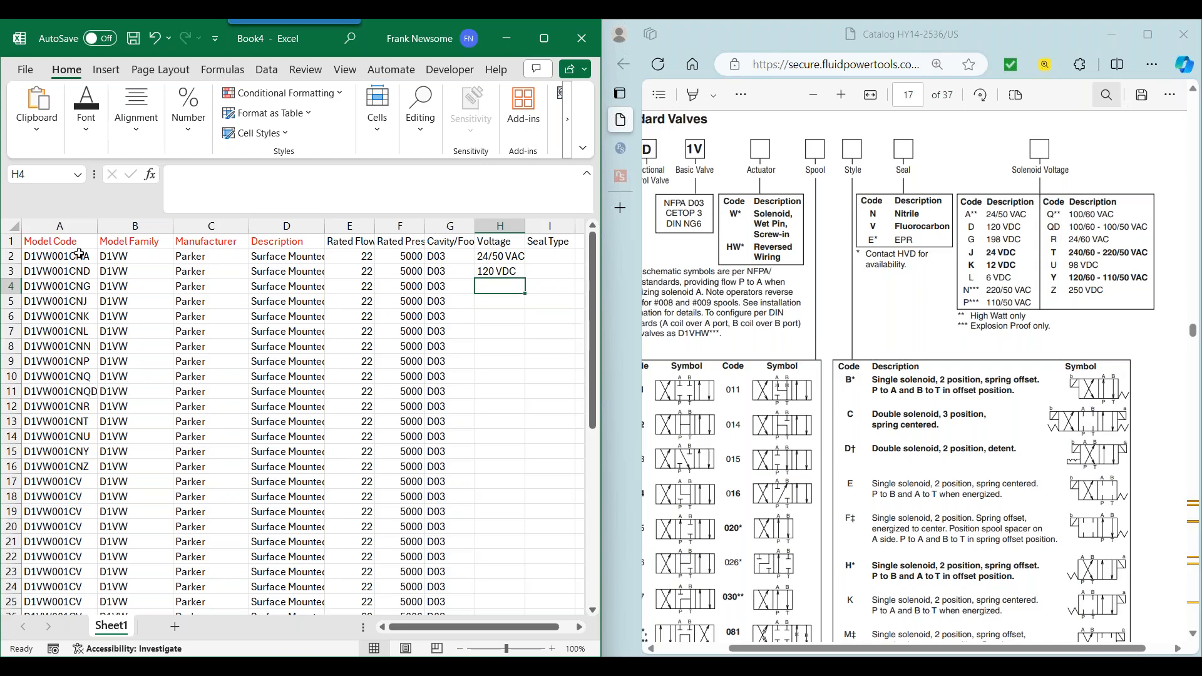
Copy the model codes in A2 through A16 over the placeholder codes starting at A17.
drag(80, 254, 78, 464)
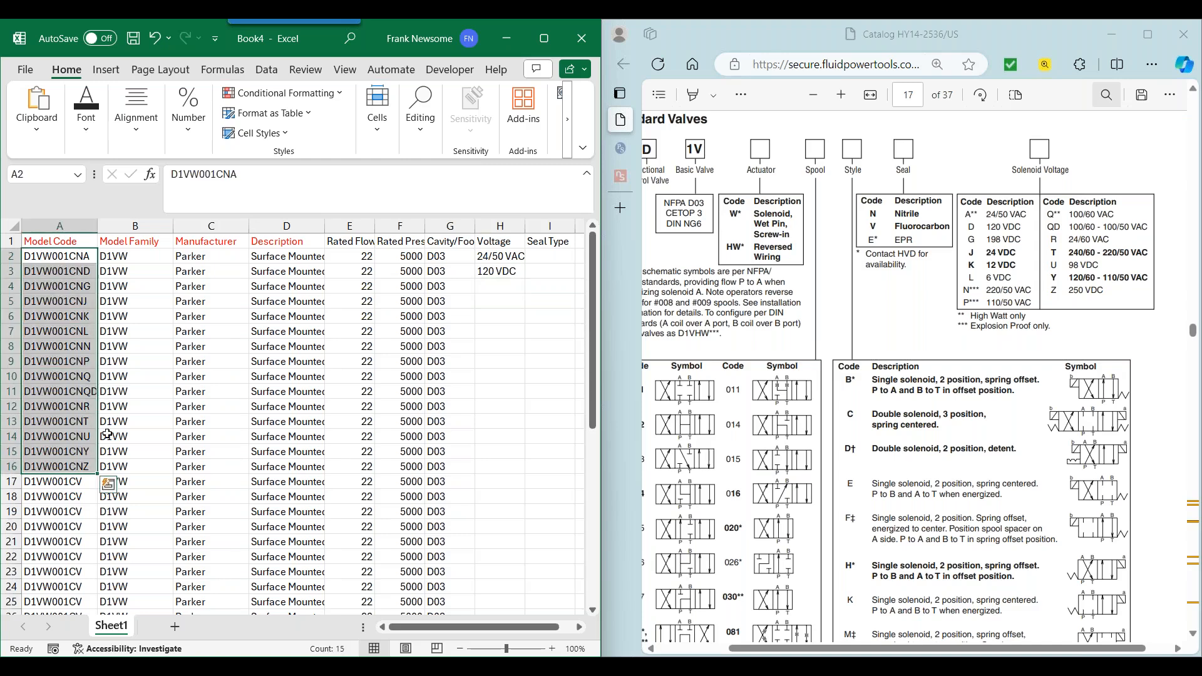
key(ctrl+c)
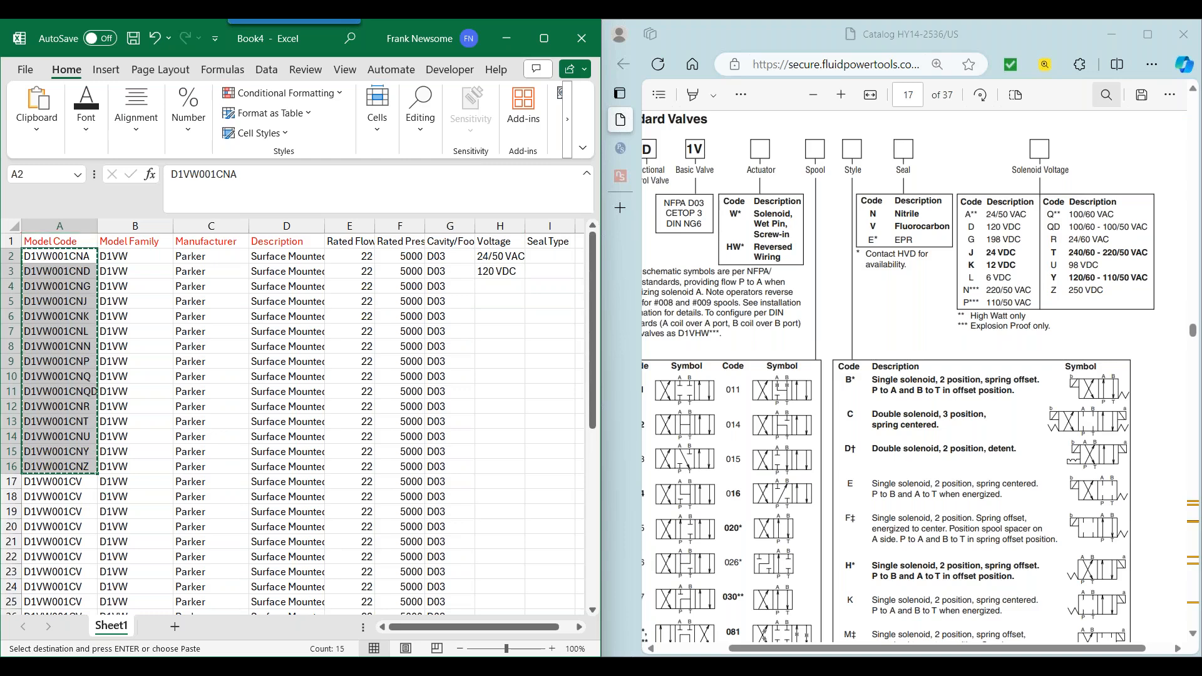
click(59, 481)
scroll(191, 363, down, 1)
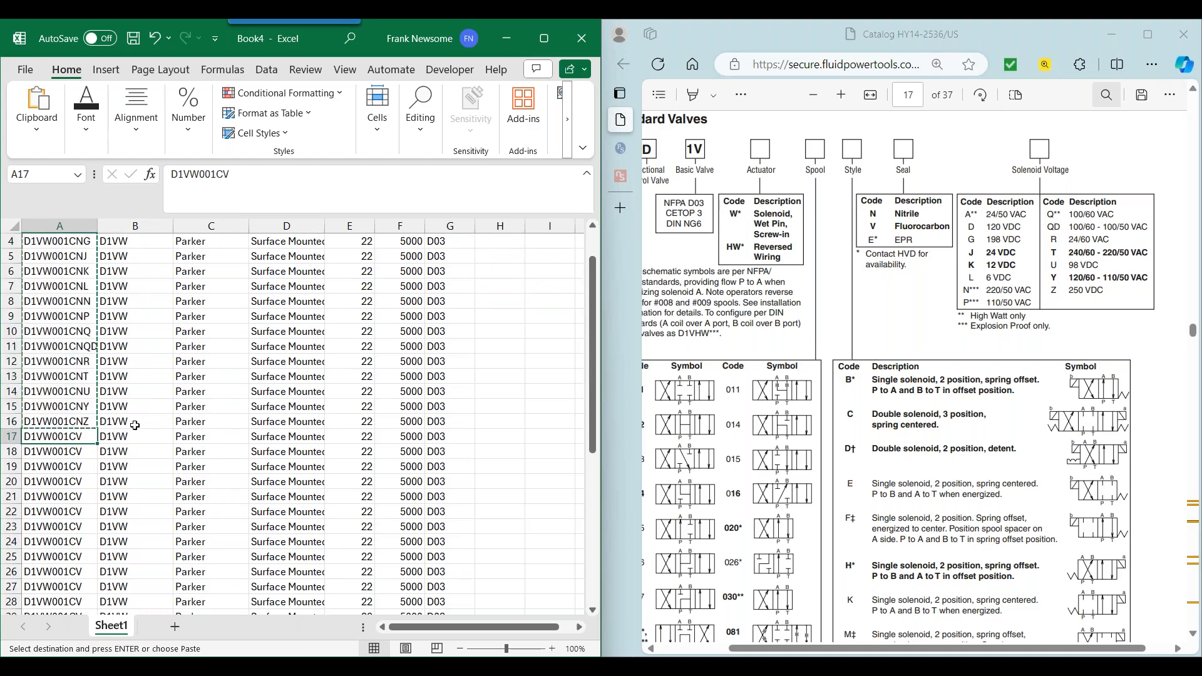
key(ctrl+v)
Set up a Find and Replace of D1VW001C with D1VW001V and list all matching cells.
scroll(131, 417, down, 1)
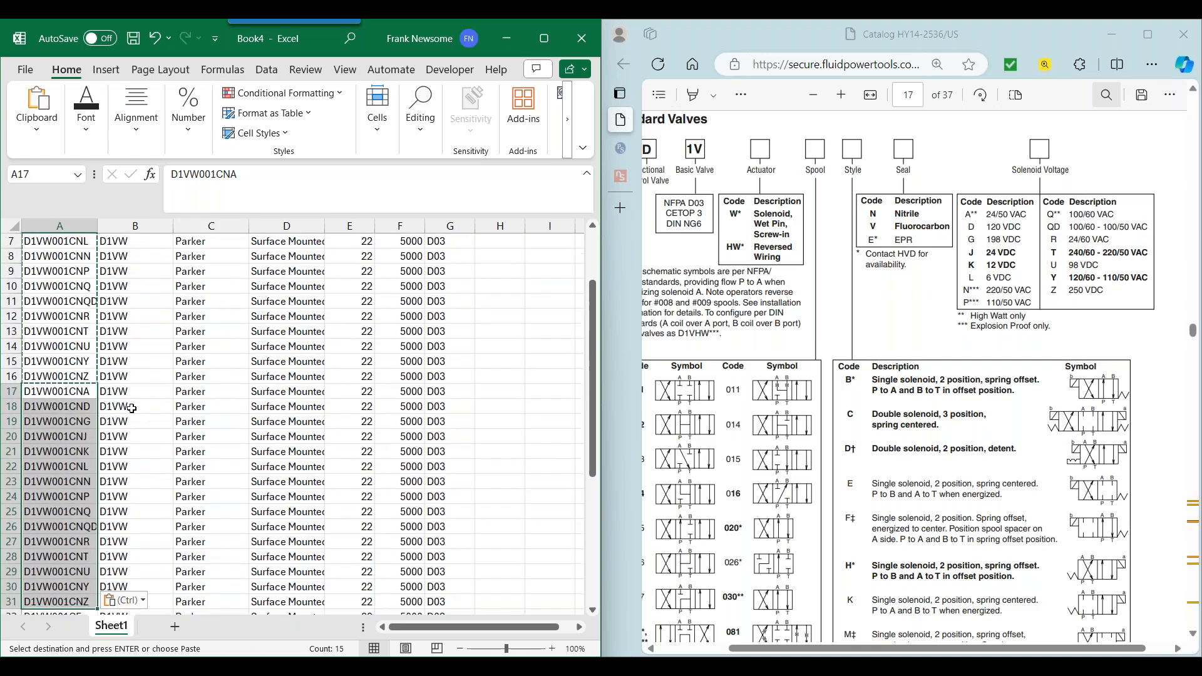
click(414, 134)
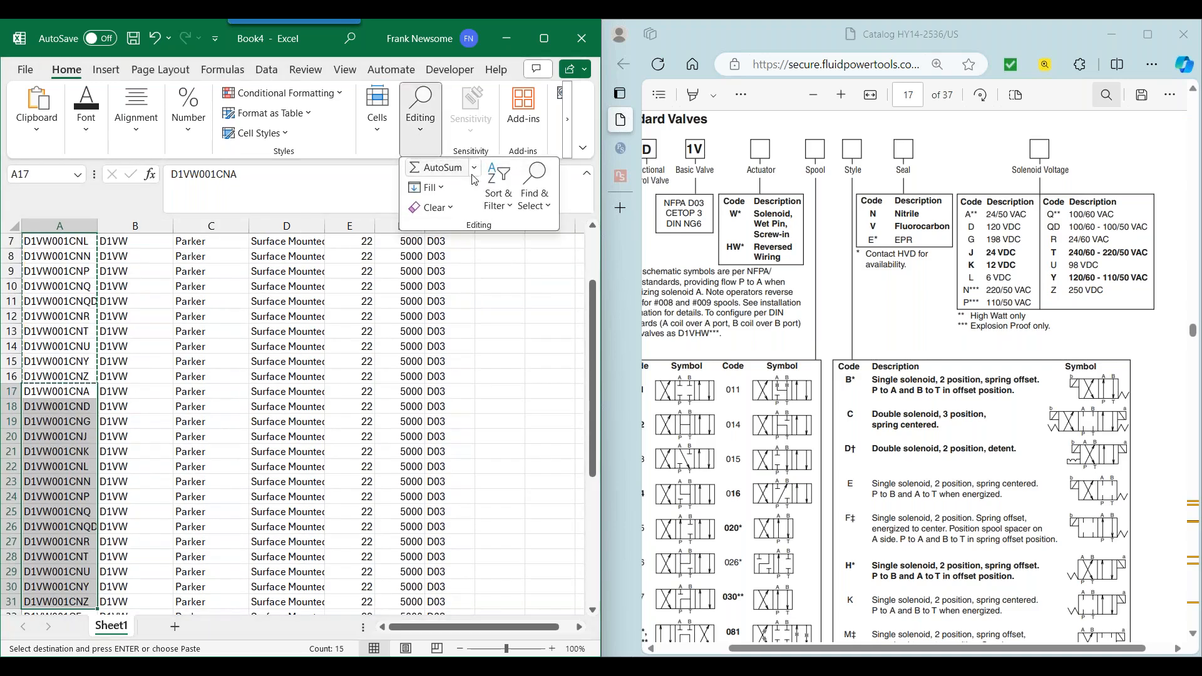
click(529, 199)
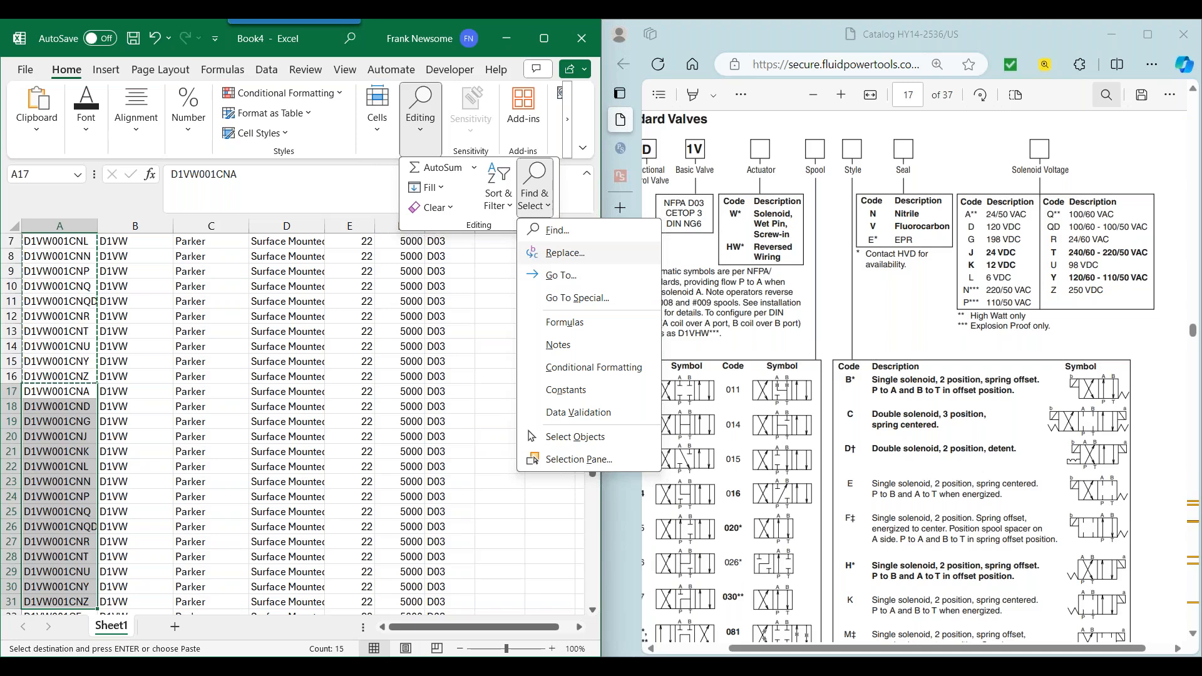
click(557, 252)
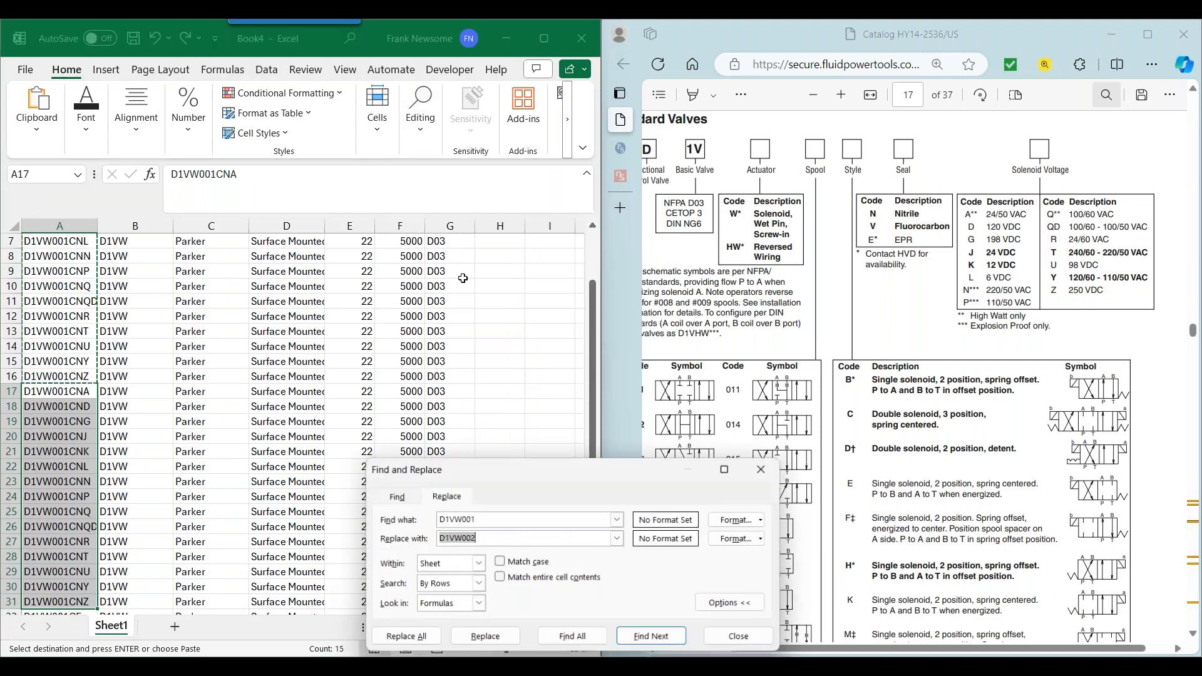
click(501, 519)
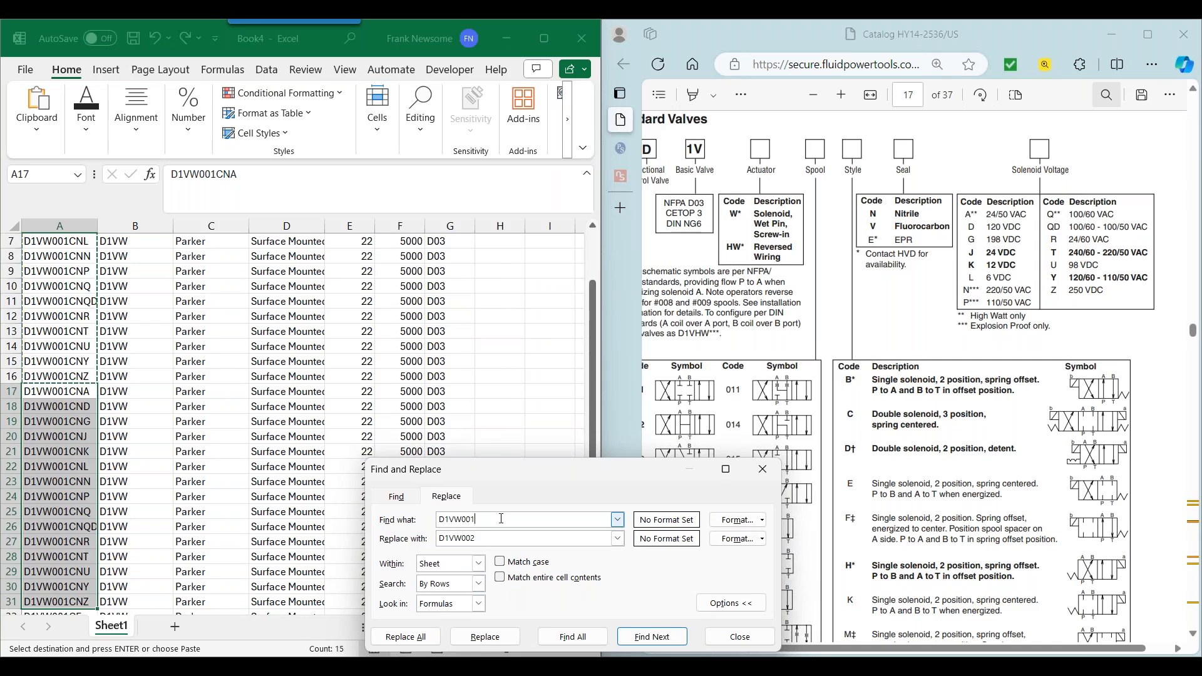
double_click(493, 539)
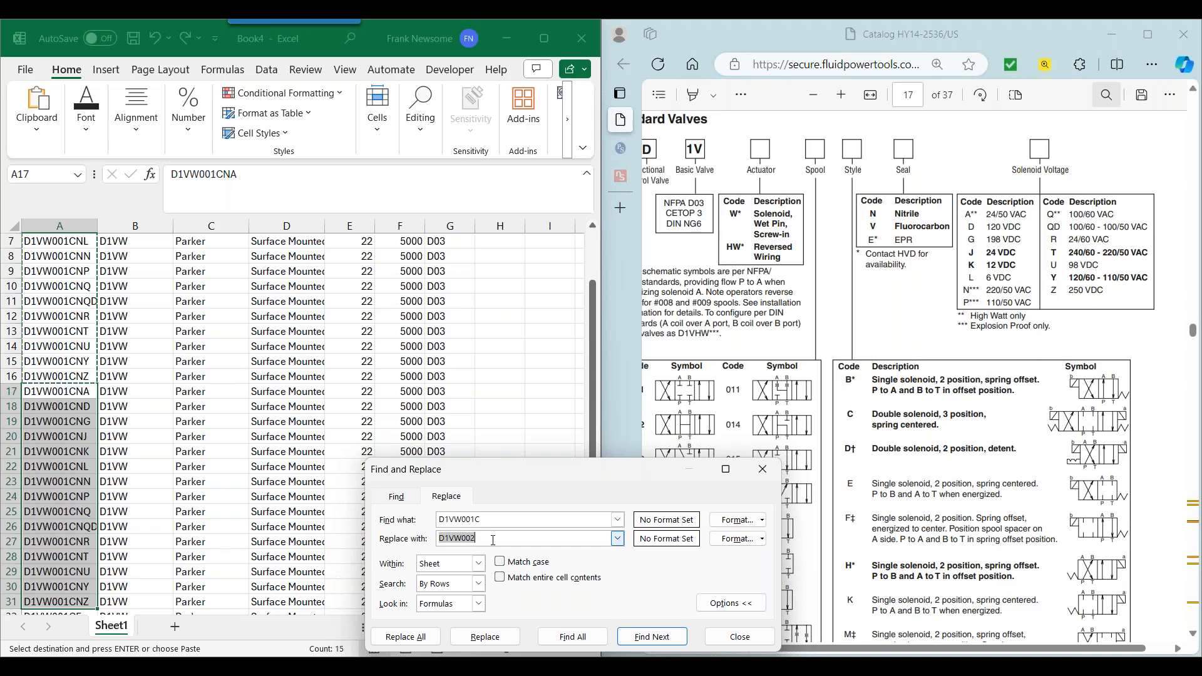
text(D)
click(571, 636)
drag(532, 476, 696, 310)
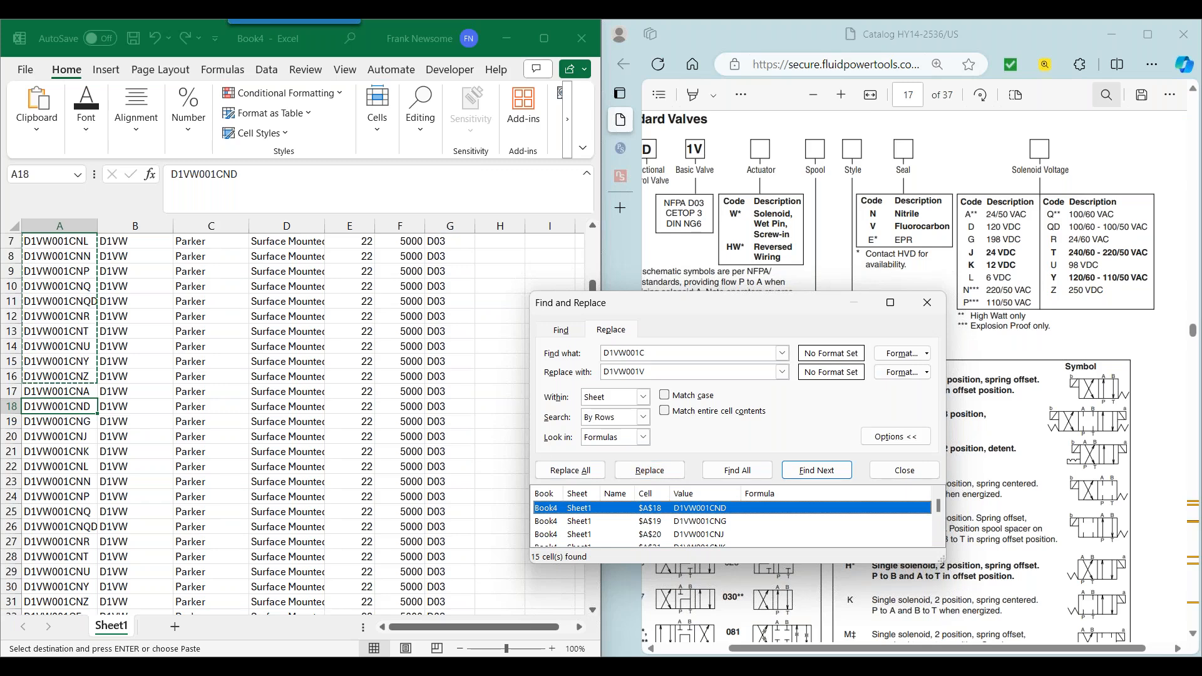
Replace D1VW001C with D1VW001V one cell at a time from A18 through A31, and finish the replacement.
click(658, 477)
click(659, 478)
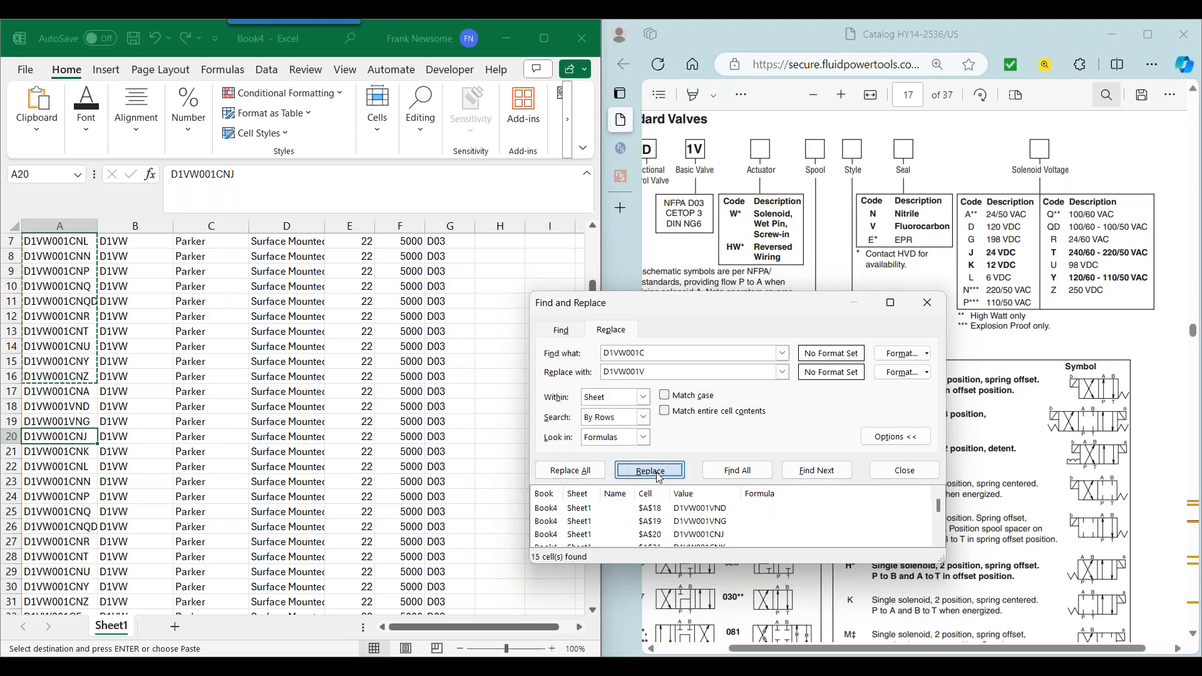
click(658, 478)
click(658, 477)
click(658, 478)
click(659, 477)
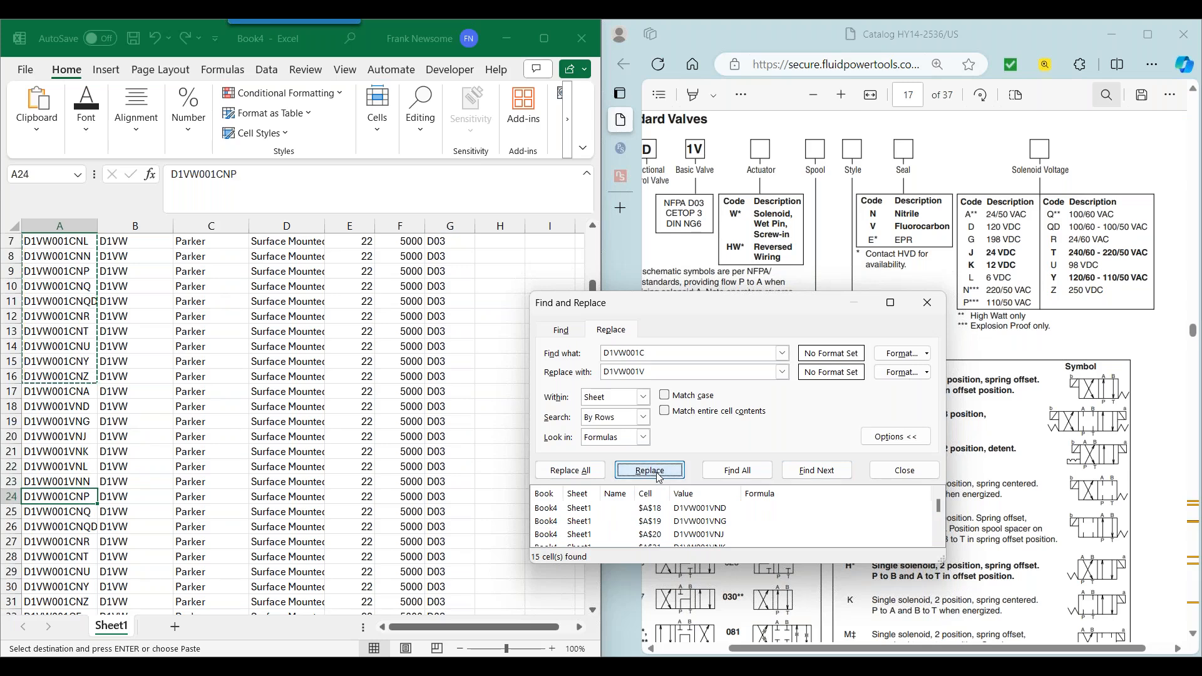
click(658, 477)
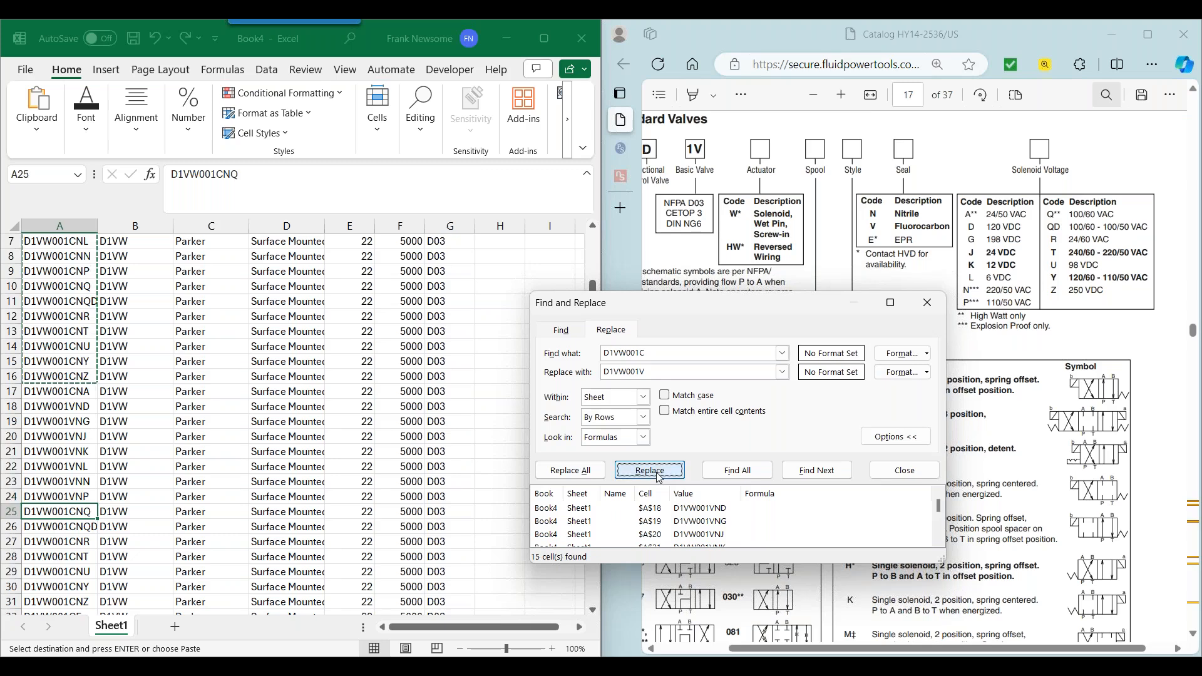
click(658, 477)
click(658, 477)
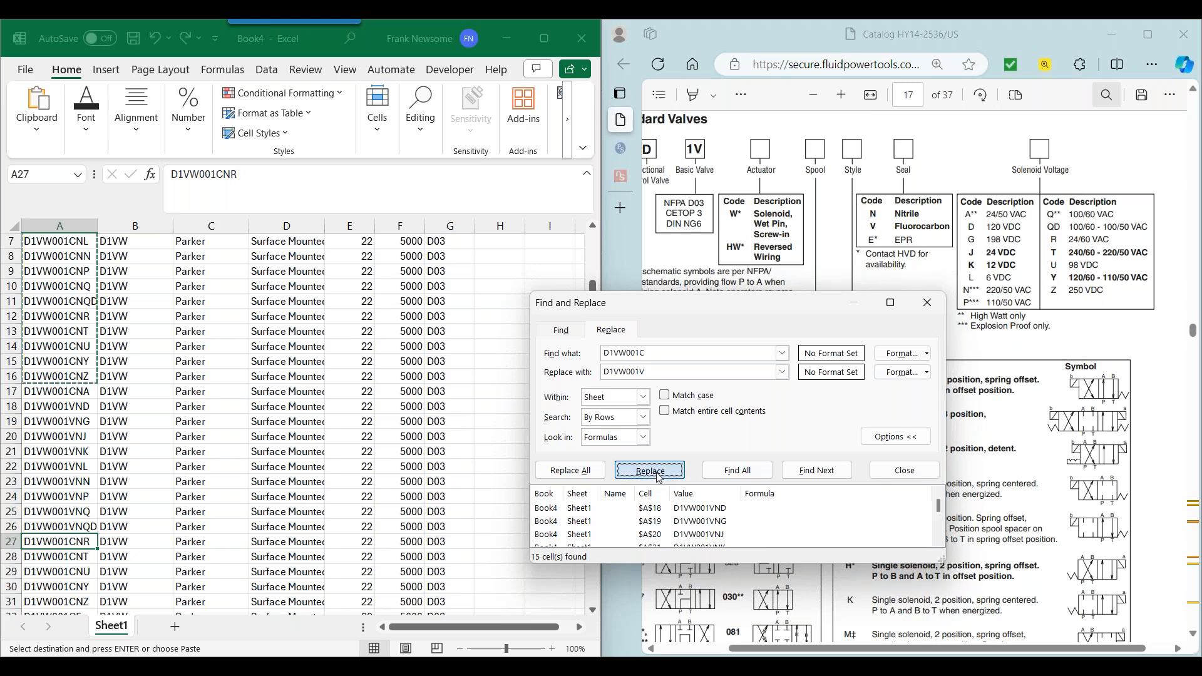
click(658, 477)
click(658, 477)
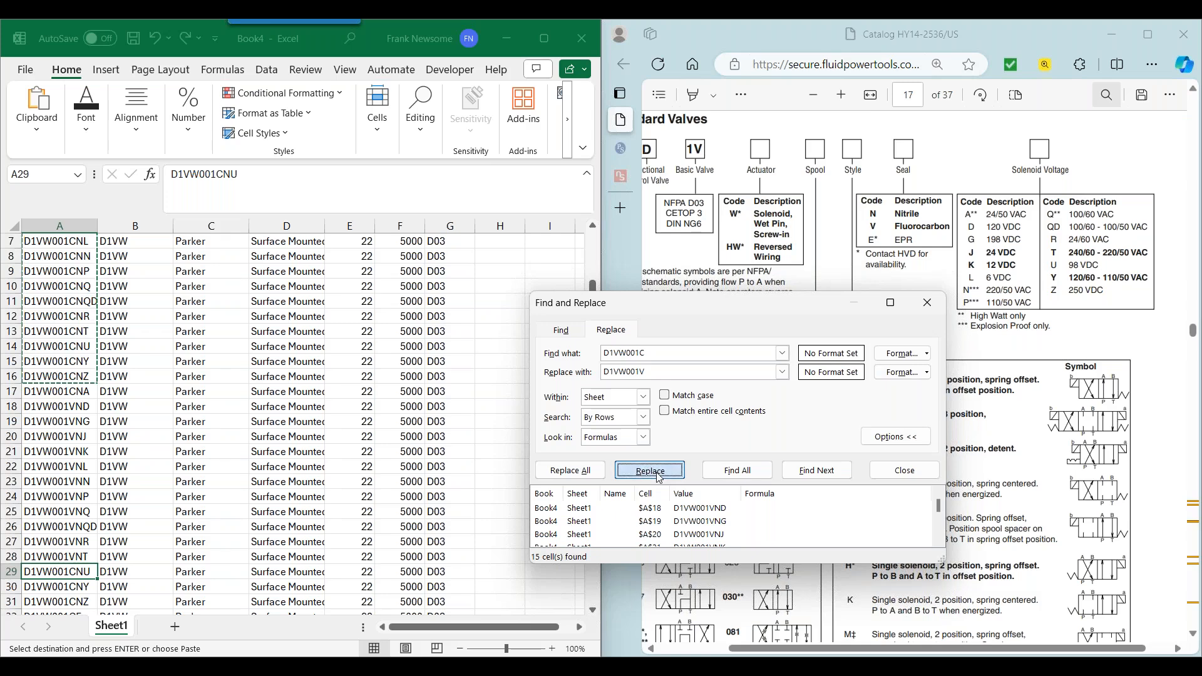
click(658, 477)
click(658, 478)
click(658, 477)
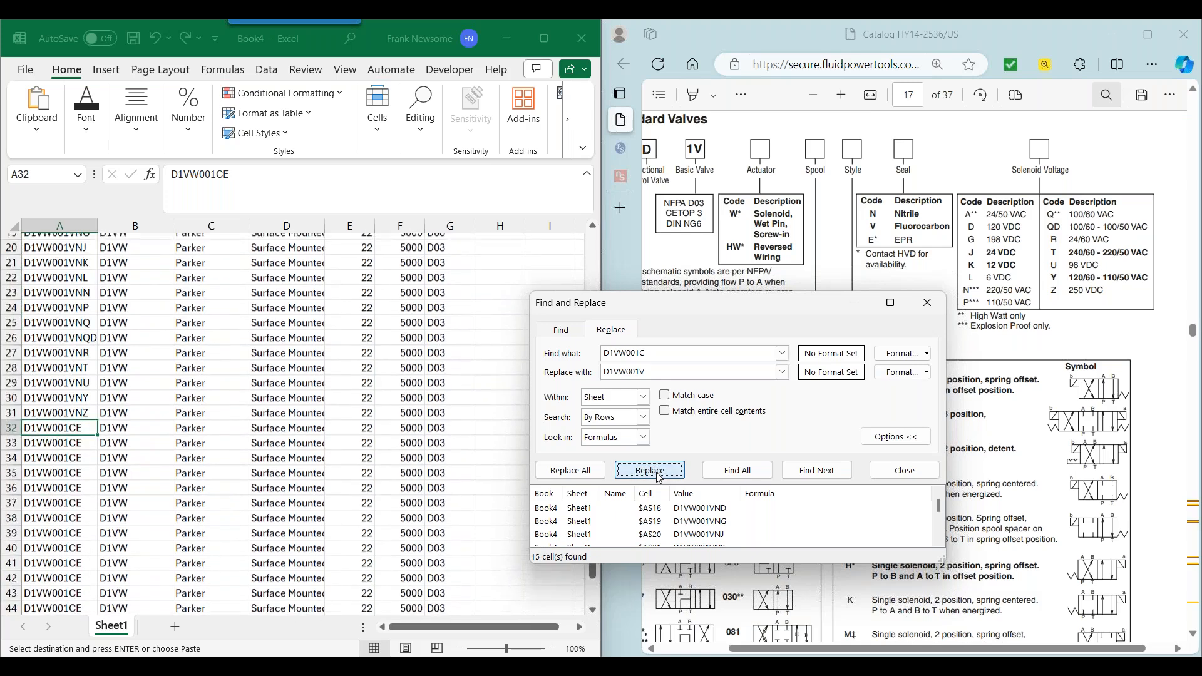
click(905, 471)
Change the model code in A17 to D1VW001VNA.
scroll(87, 346, up, 3)
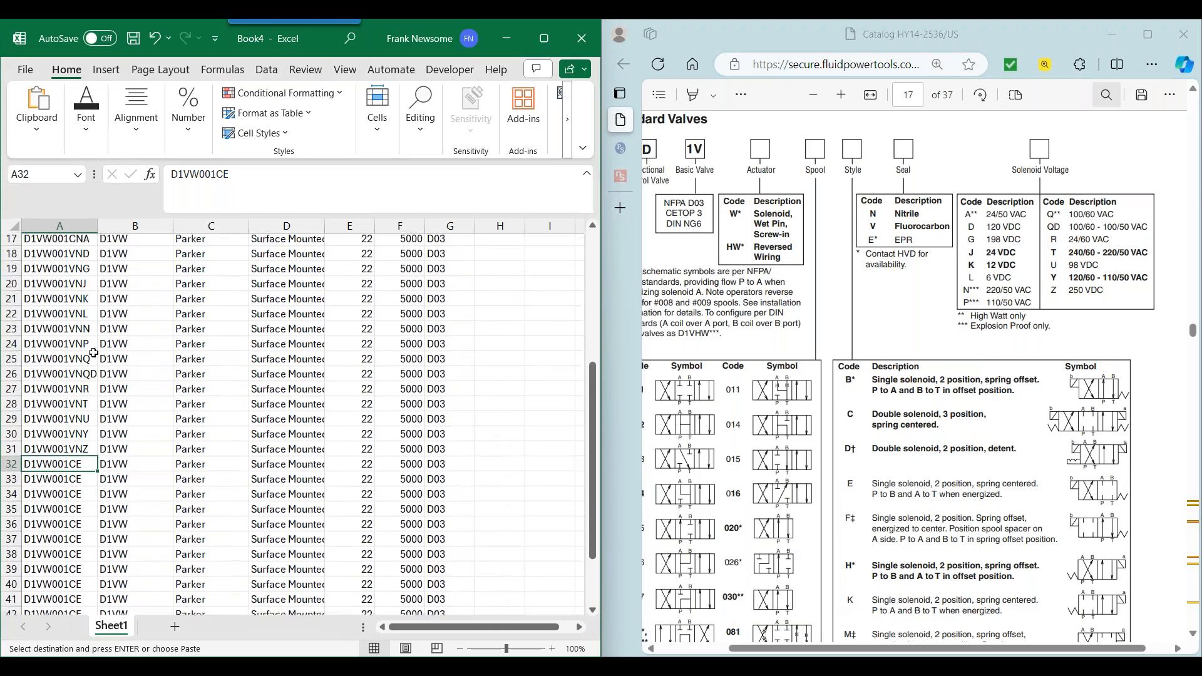
click(94, 331)
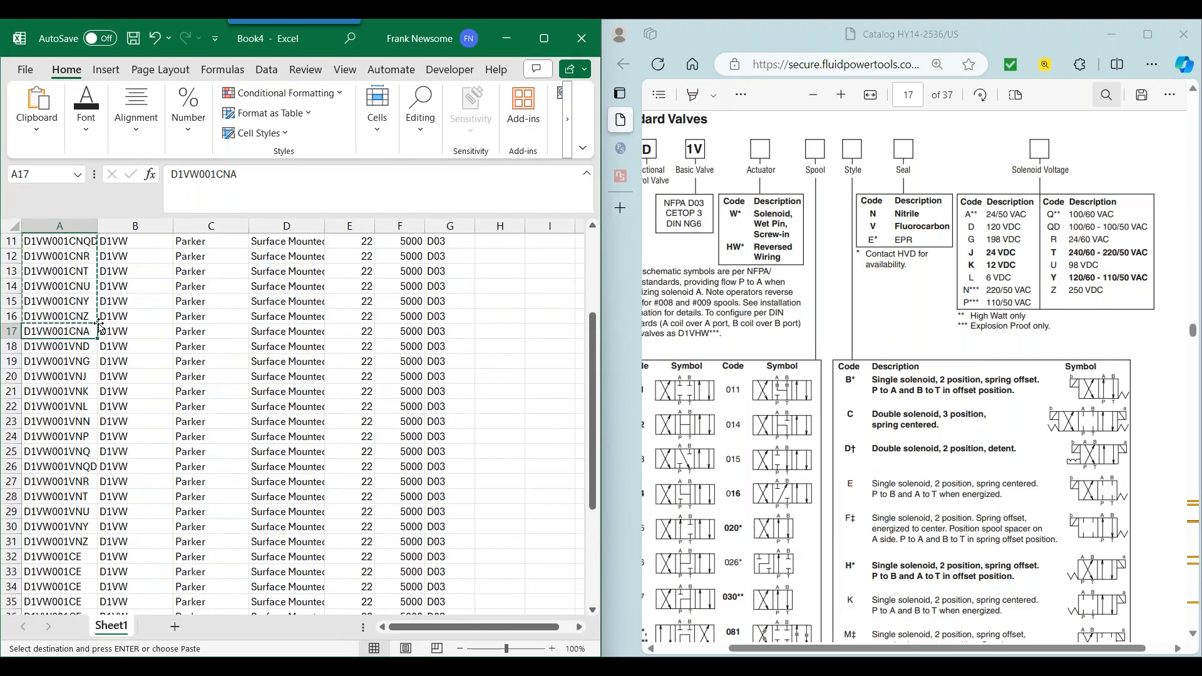
click(223, 174)
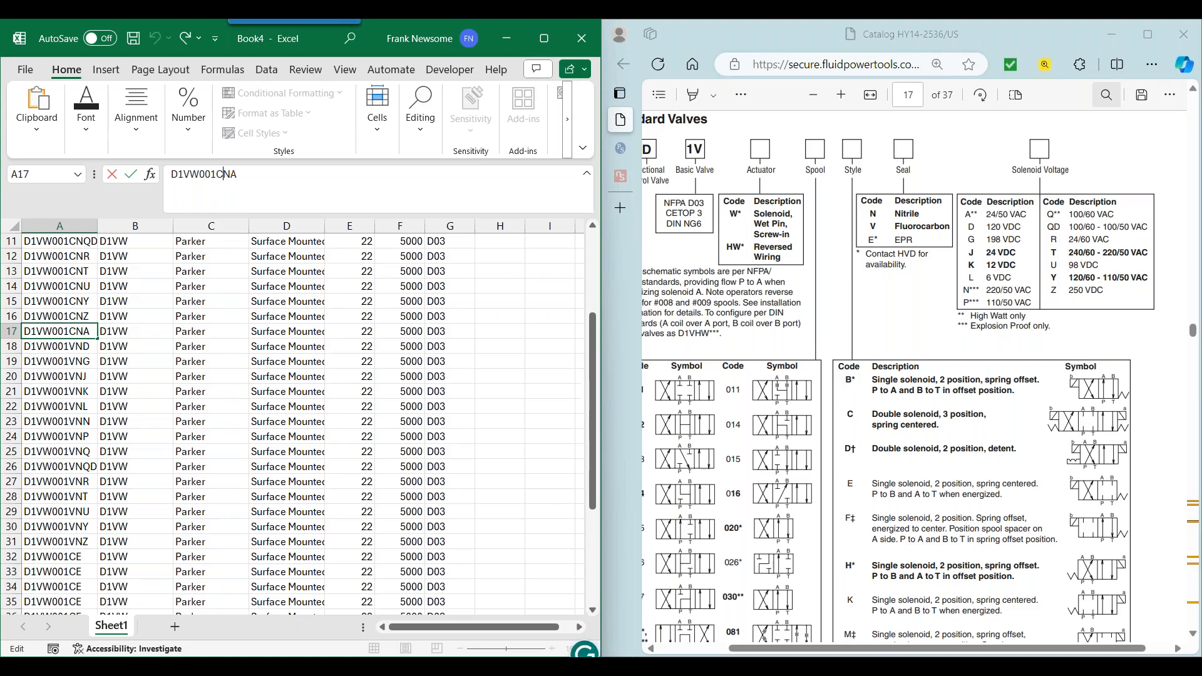
key(BackSpace)
text(V)
key(Return)
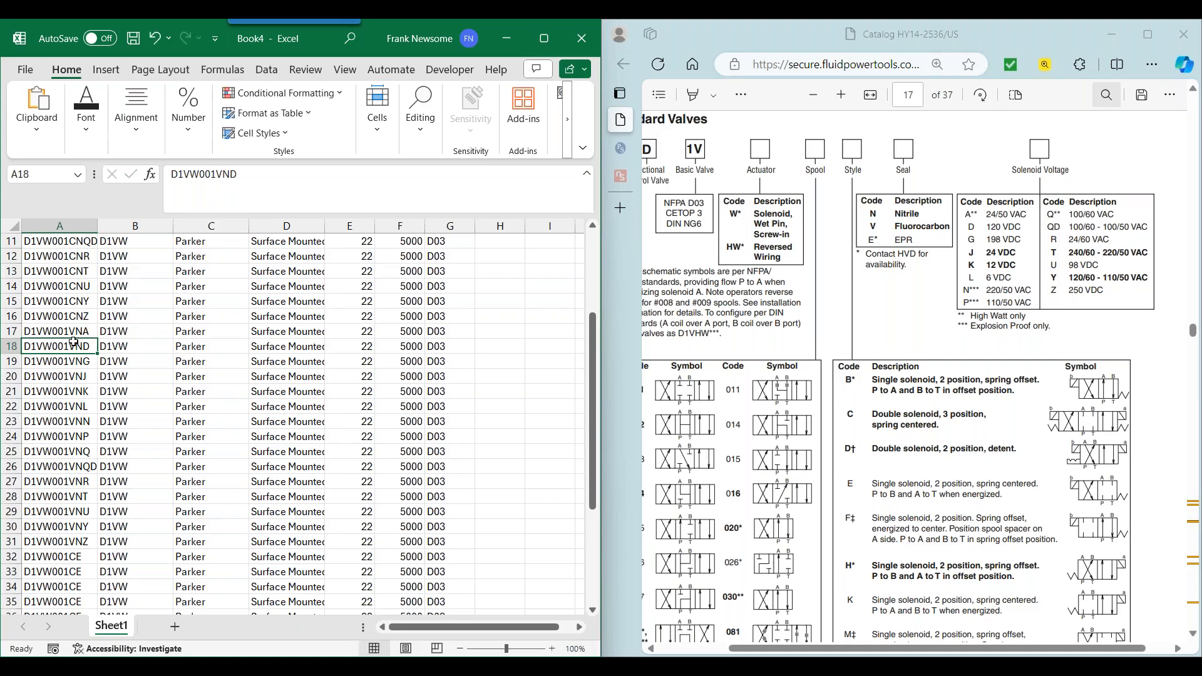
Copy the model codes in A2 through A16 over the placeholder codes starting at A32.
scroll(76, 379, down, 1)
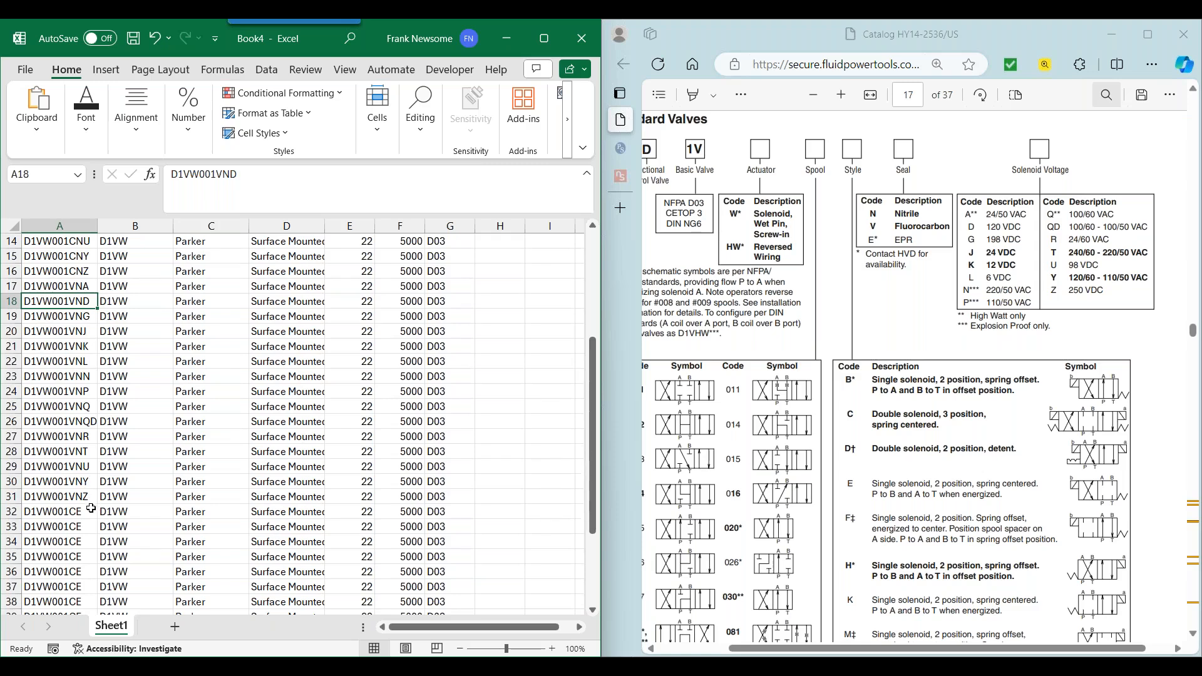
click(90, 508)
scroll(206, 408, down, 1)
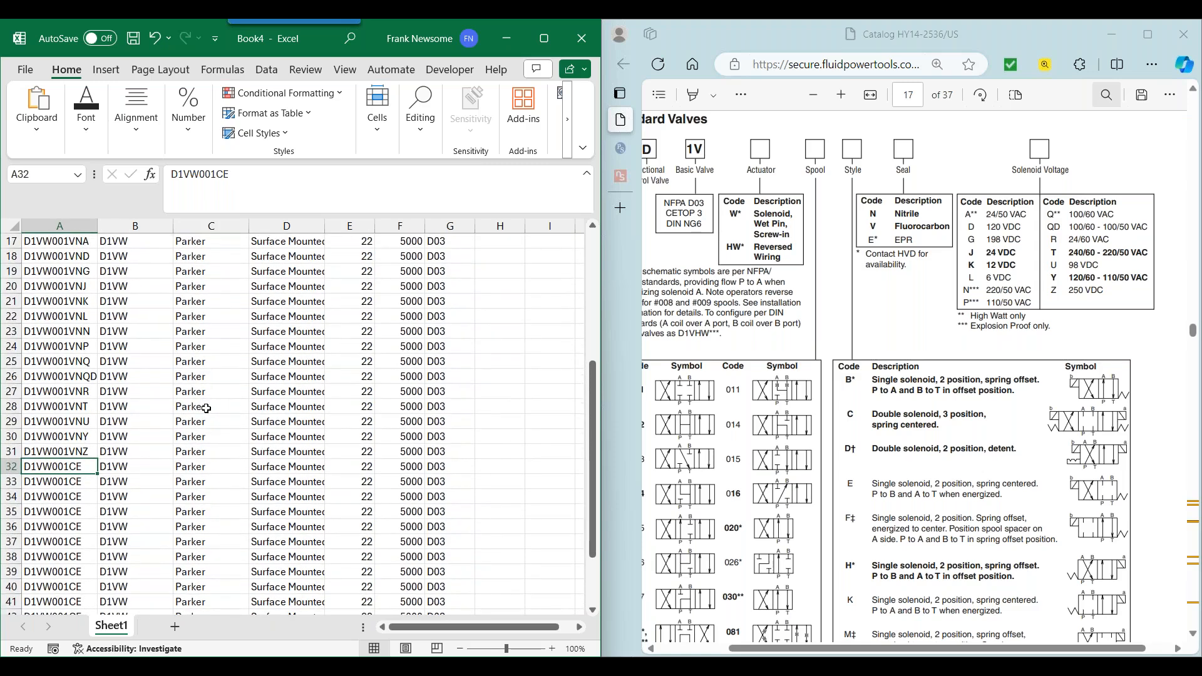
scroll(126, 461, up, 5)
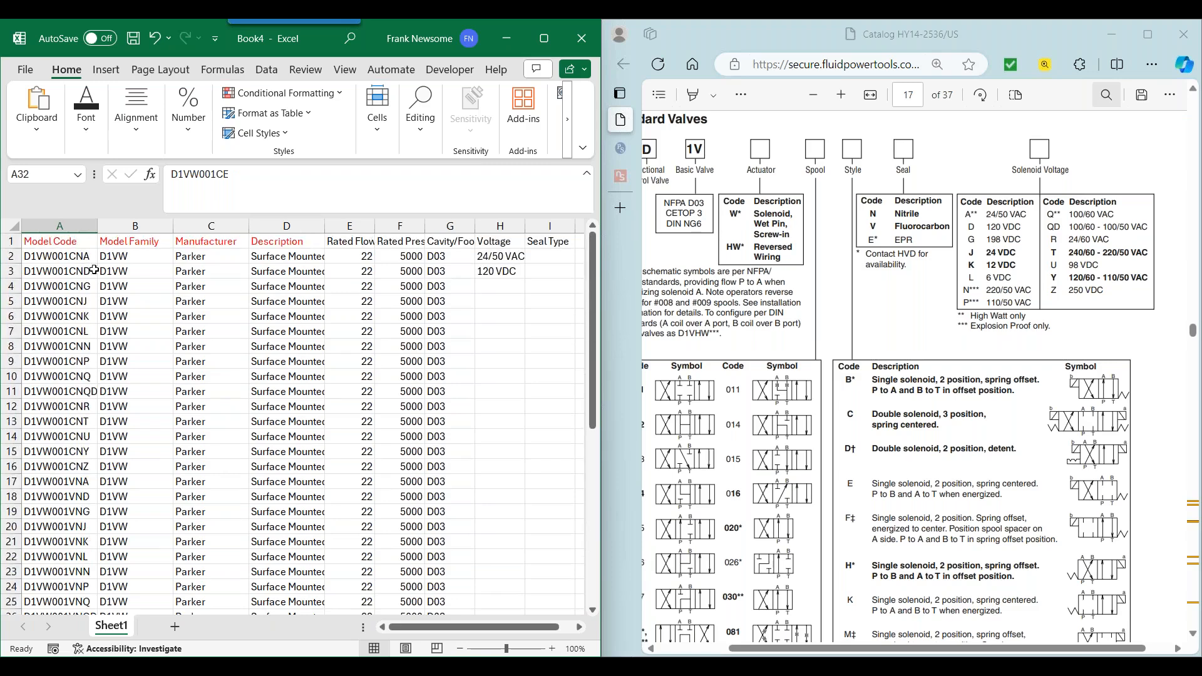
drag(50, 256, 48, 462)
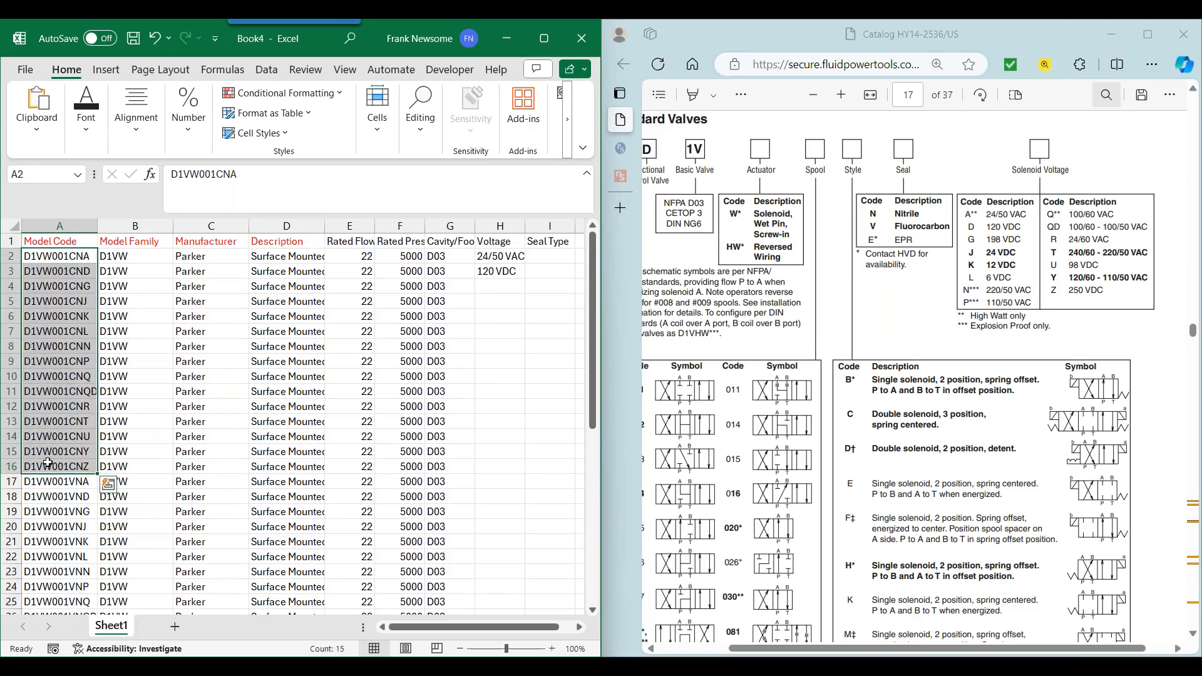
key(ctrl+c)
scroll(63, 438, down, 7)
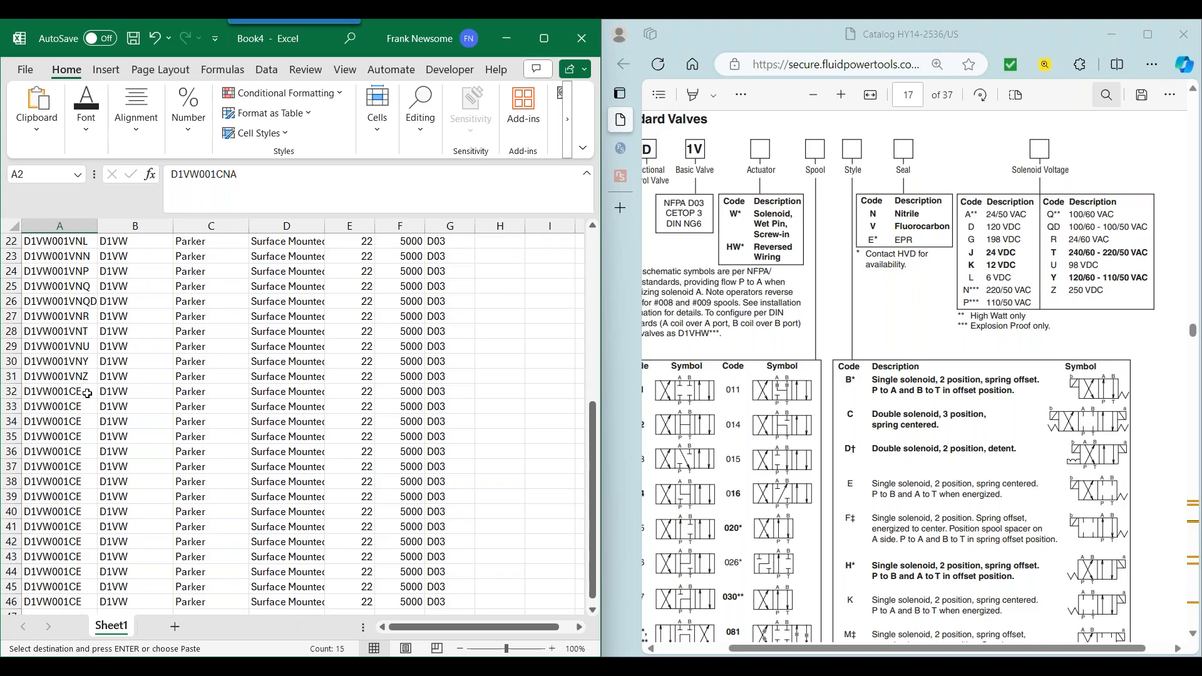
click(88, 393)
key(ctrl+v)
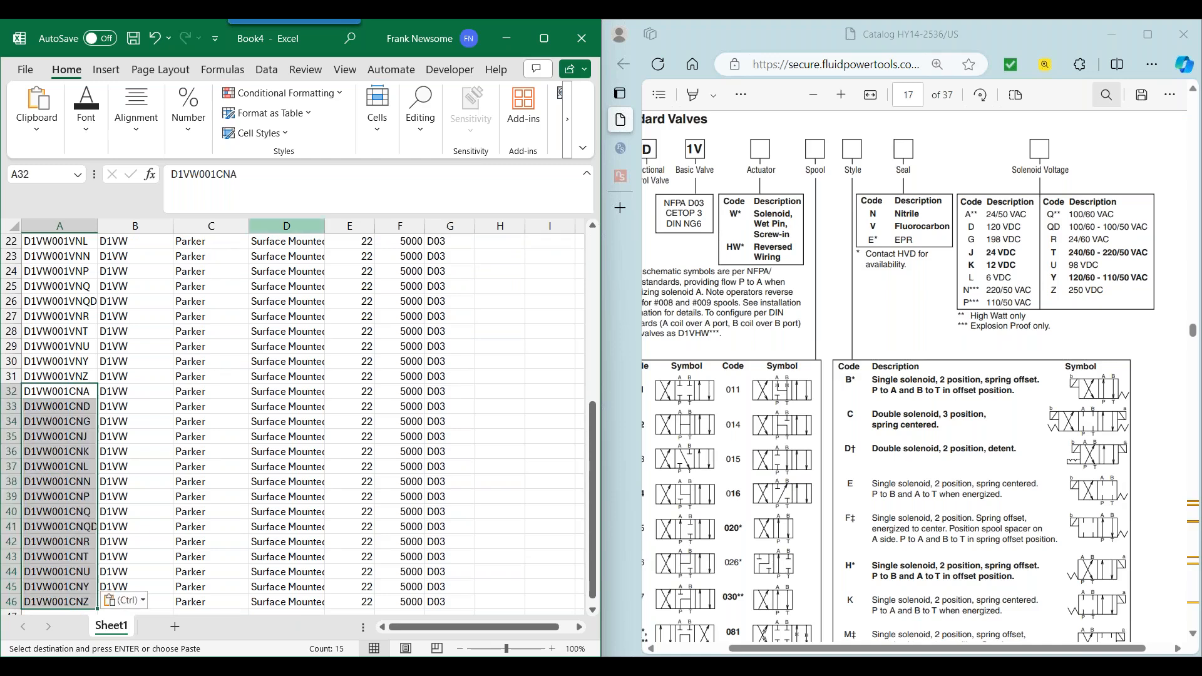
Set up a Find and Replace of D1VW001C with D1VW001E and list all matches in the pasted codes.
click(420, 115)
click(535, 199)
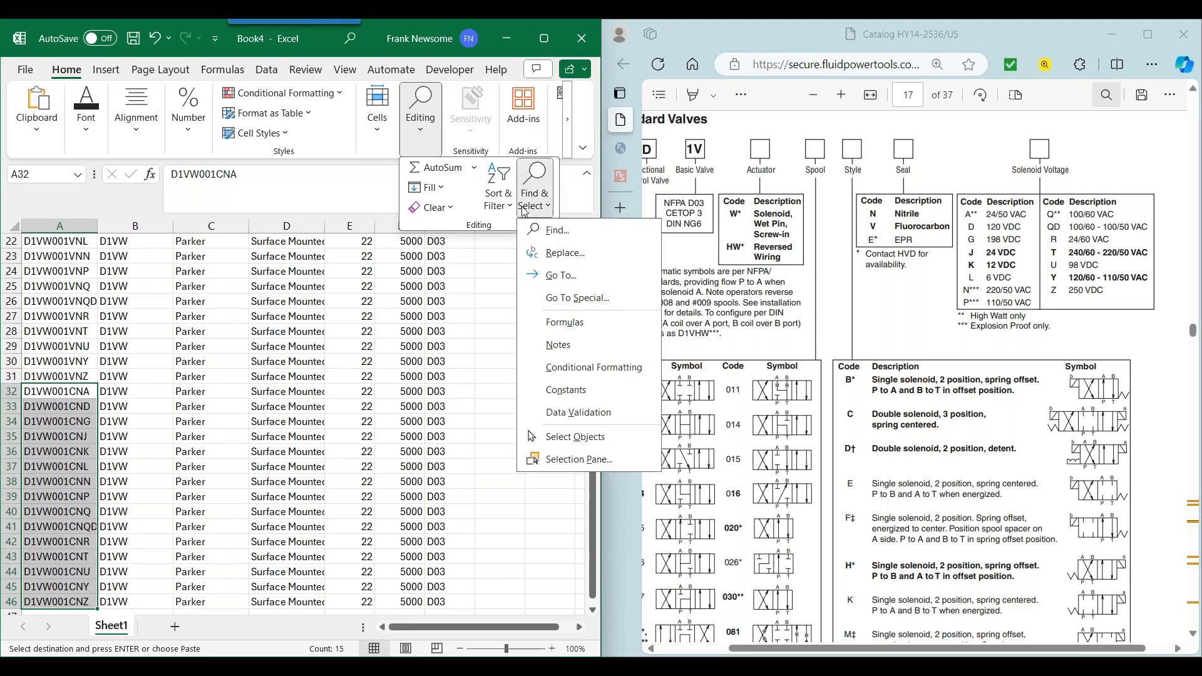
click(540, 254)
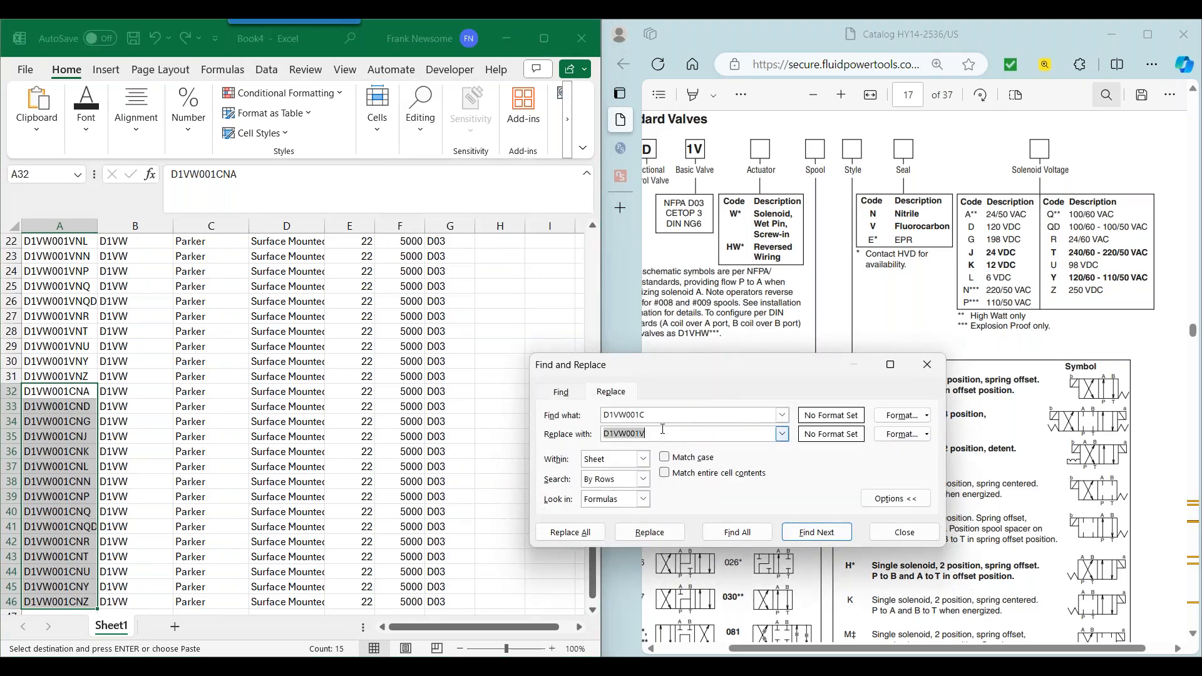
click(663, 430)
text(E)
click(738, 532)
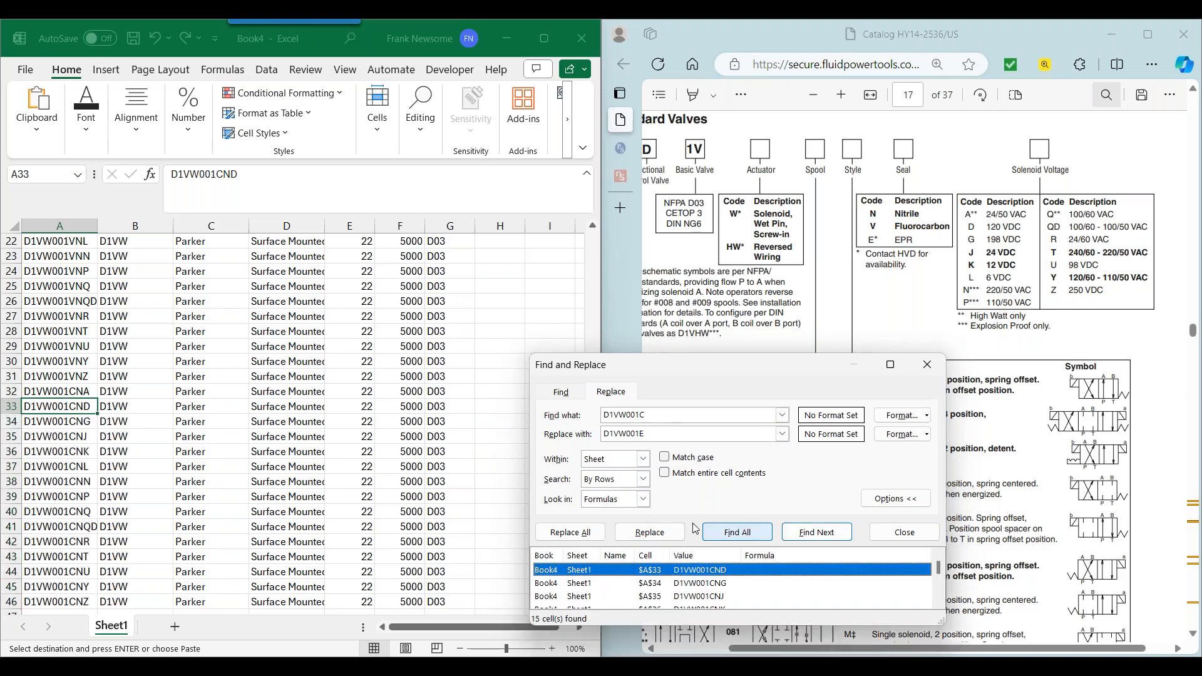
Replace D1VW001C with D1VW001E one cell at a time from A33 through A46.
click(681, 532)
click(681, 532)
click(681, 532)
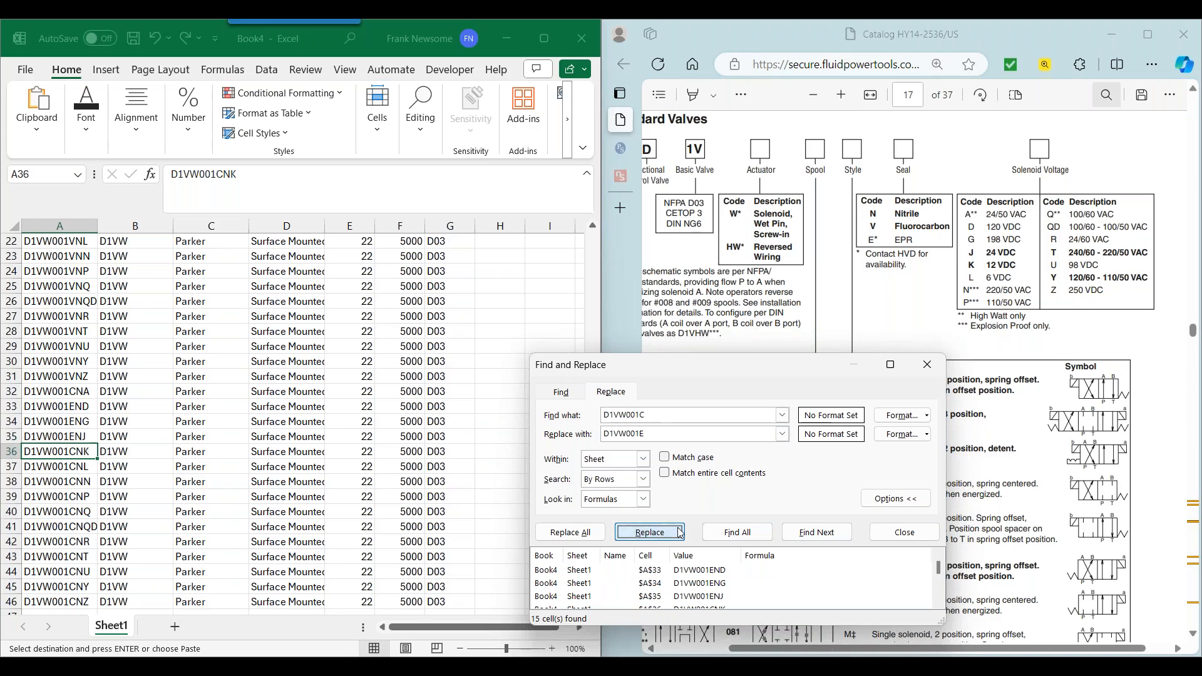
click(680, 532)
click(681, 532)
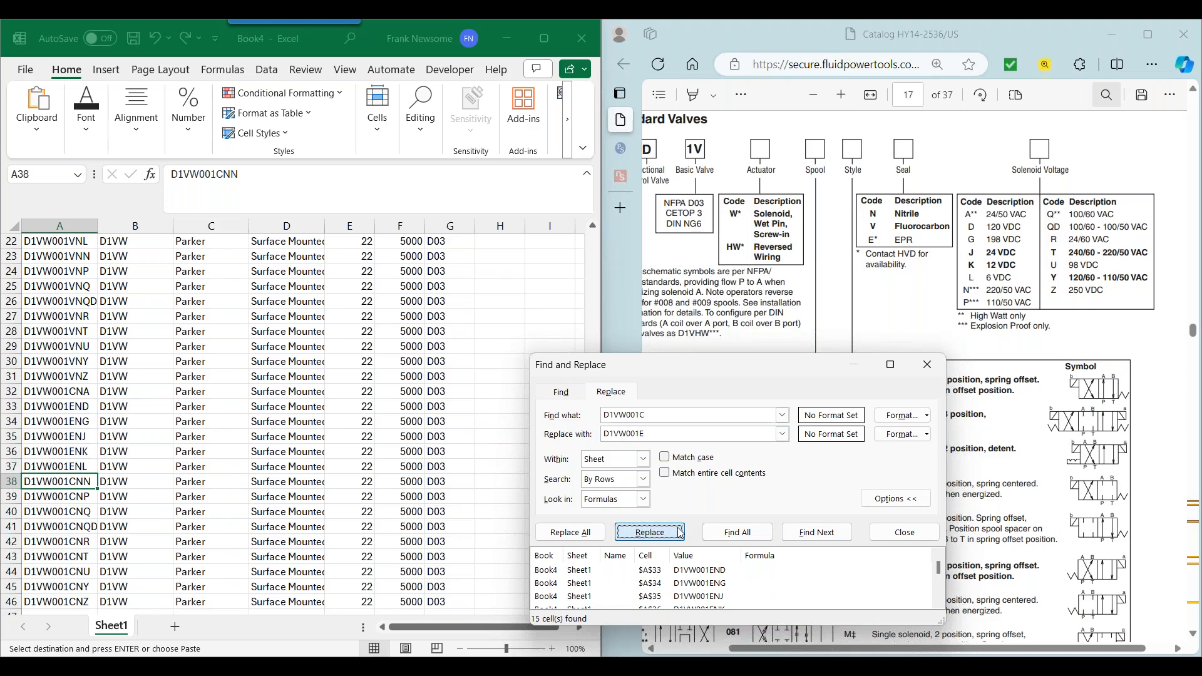
click(681, 532)
click(681, 532)
click(681, 532)
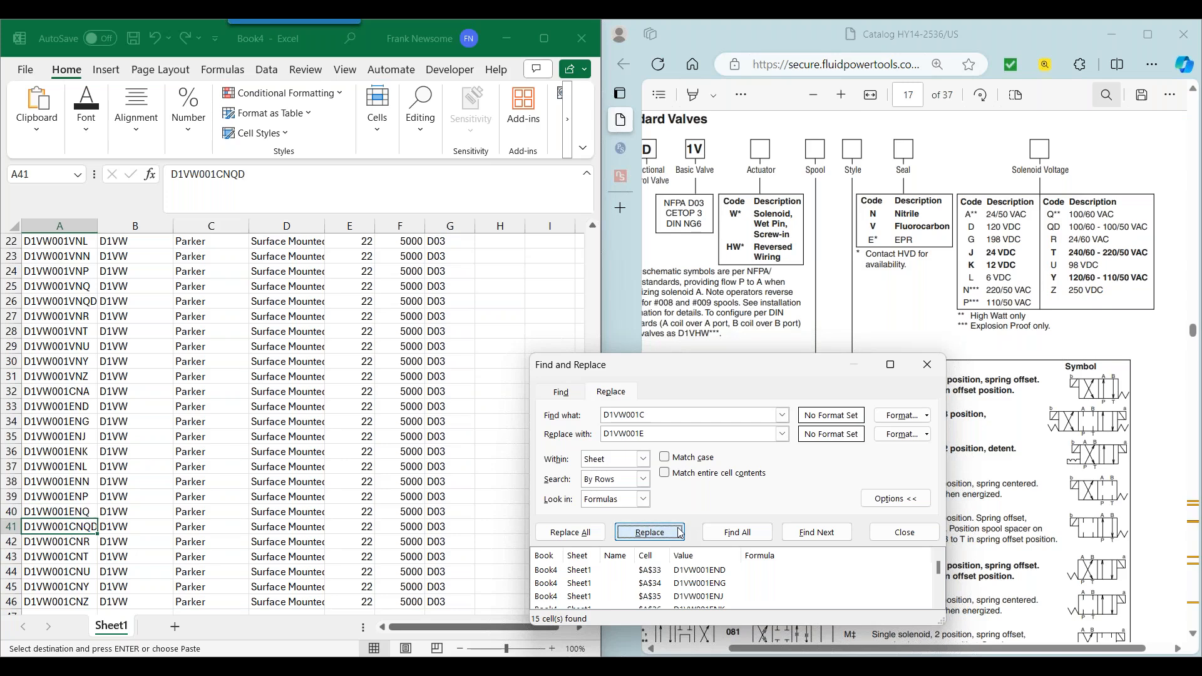
click(681, 532)
click(681, 532)
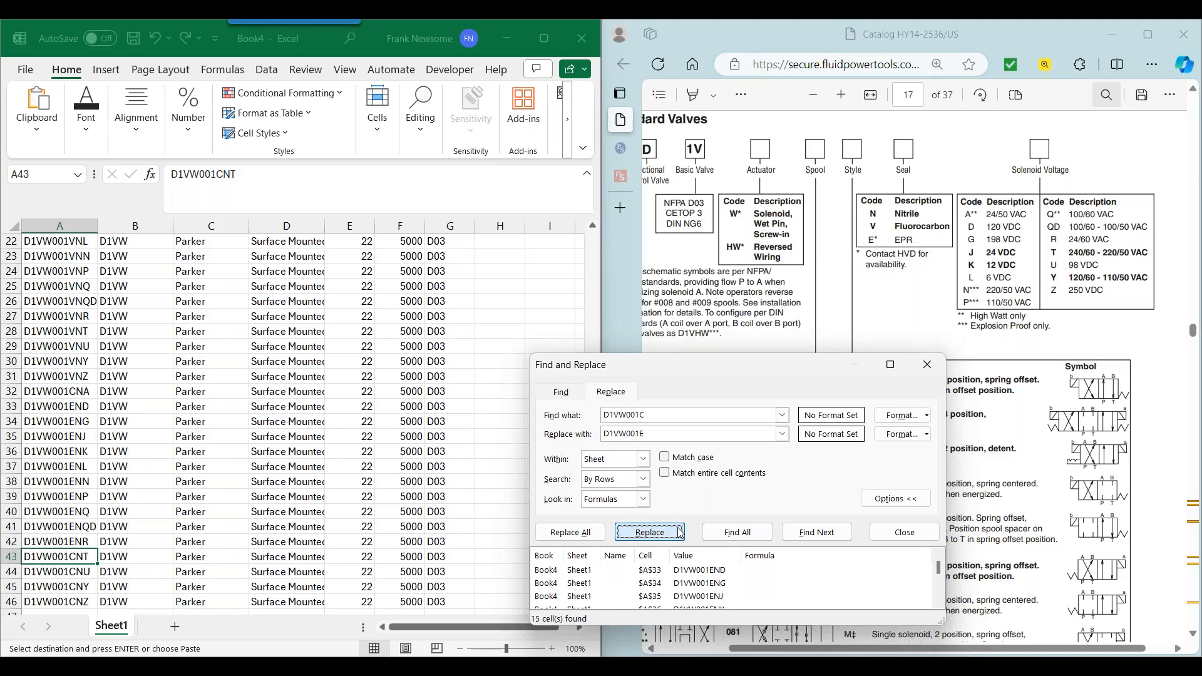
click(681, 532)
click(680, 532)
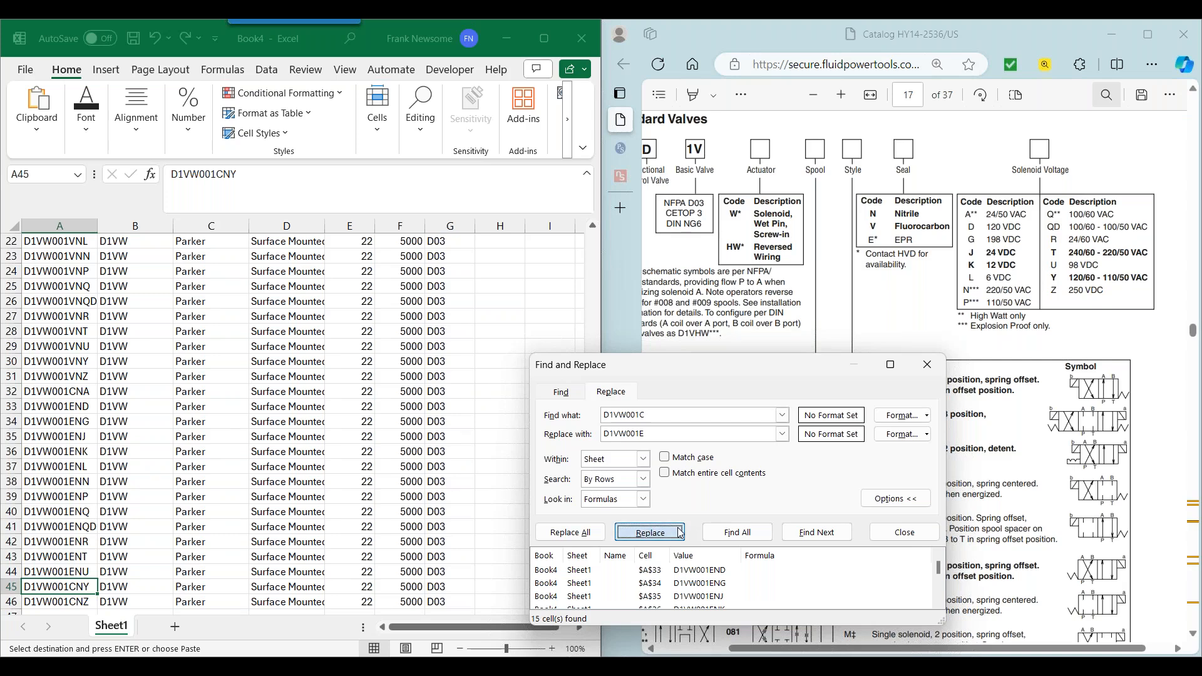
click(681, 532)
click(681, 532)
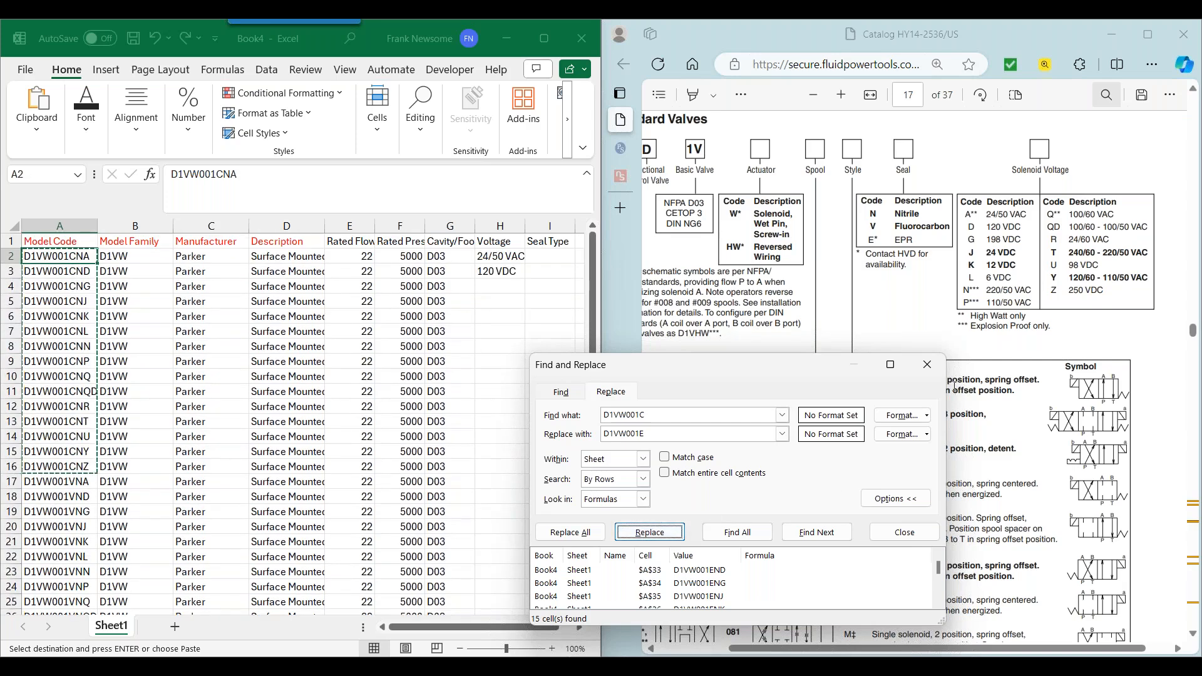
Copy the voltage cells H2:H16 to the model rows starting at H17 and at H32.
click(927, 364)
scroll(97, 448, down, 9)
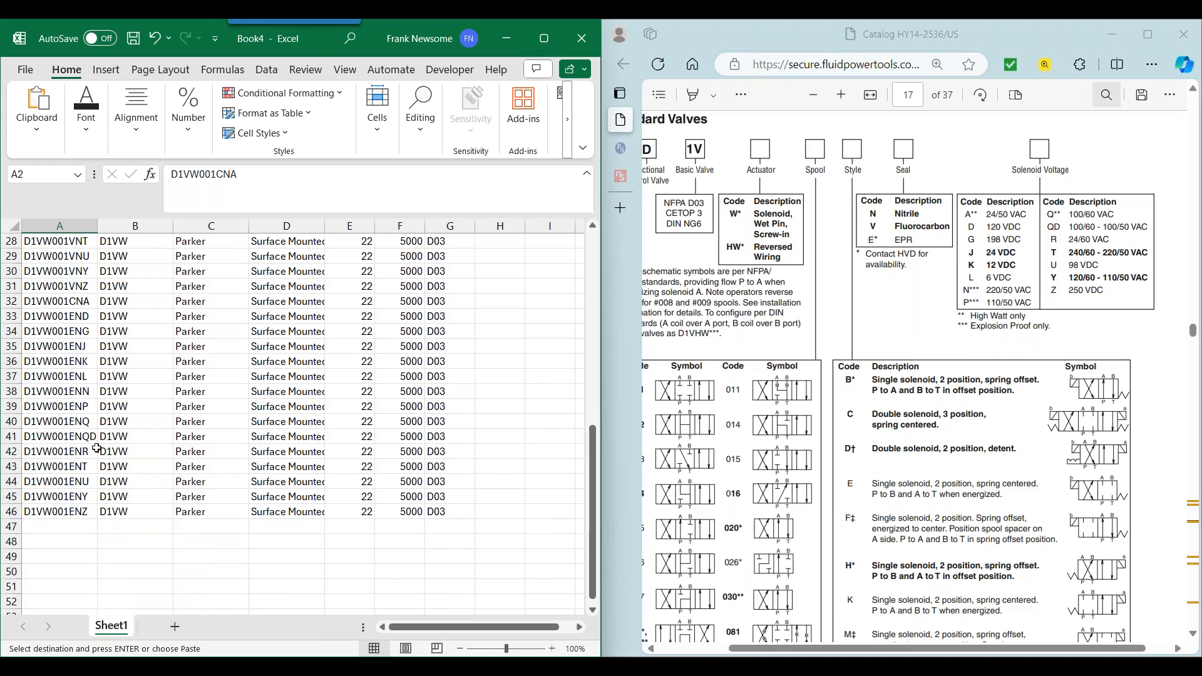
scroll(313, 446, up, 9)
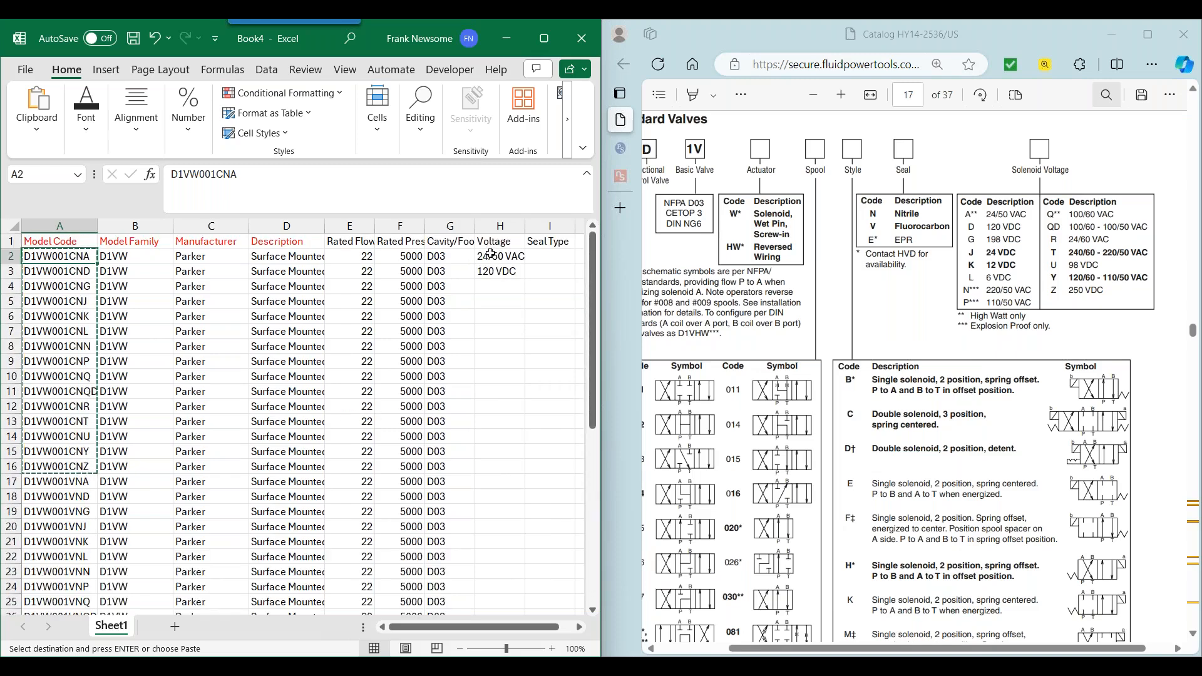
drag(490, 253, 484, 464)
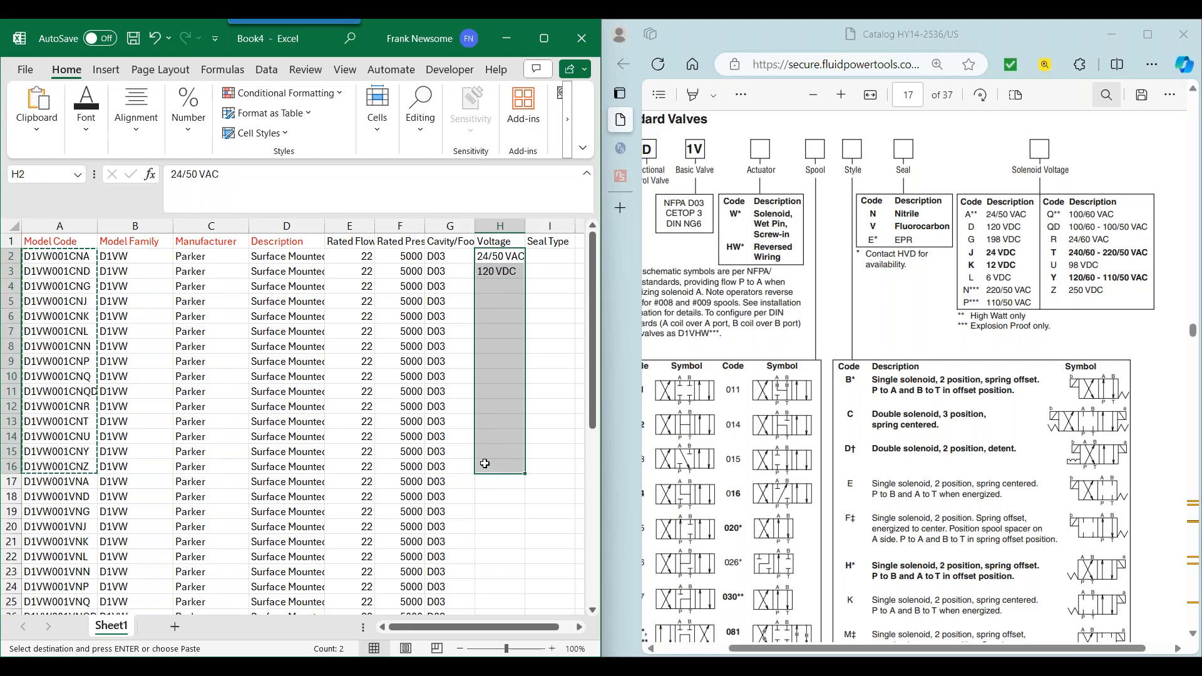
key(ctrl+c)
click(485, 481)
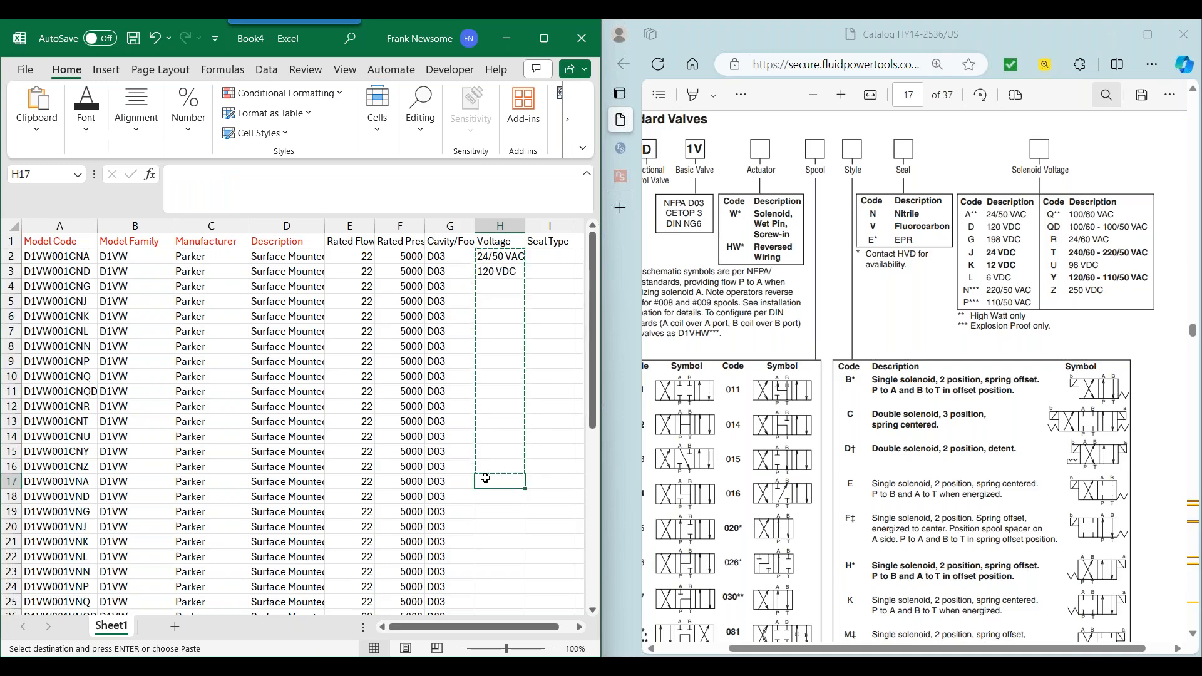
key(ctrl+v)
scroll(489, 450, down, 7)
click(487, 391)
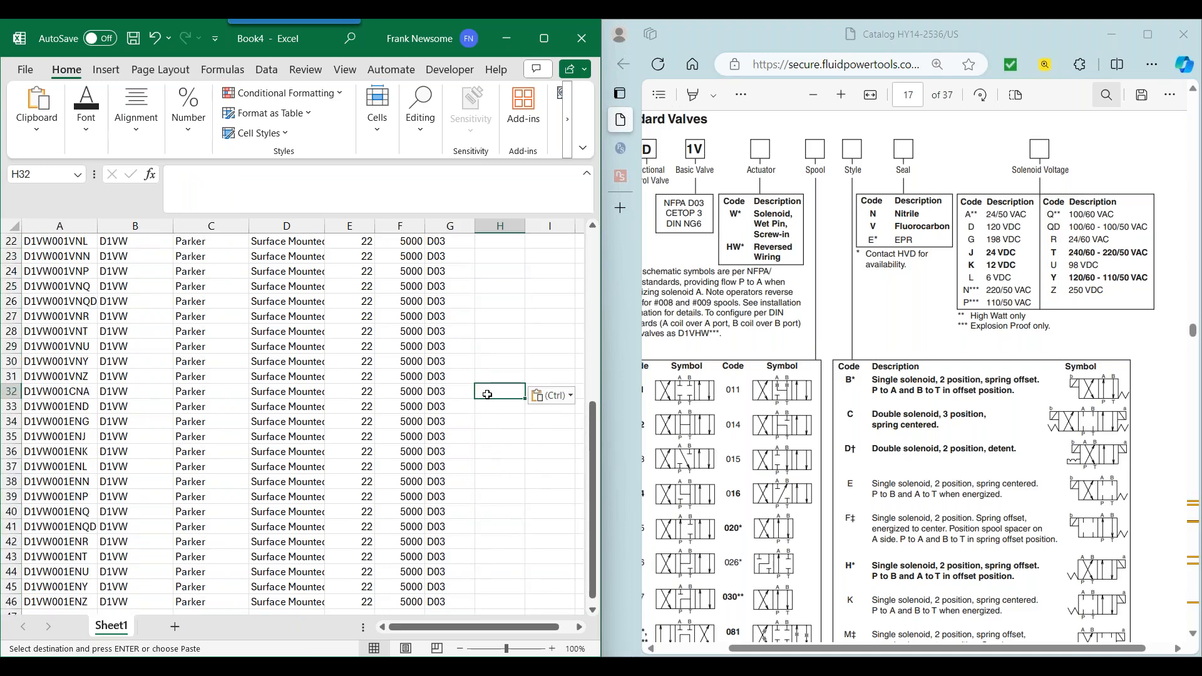
key(ctrl+v)
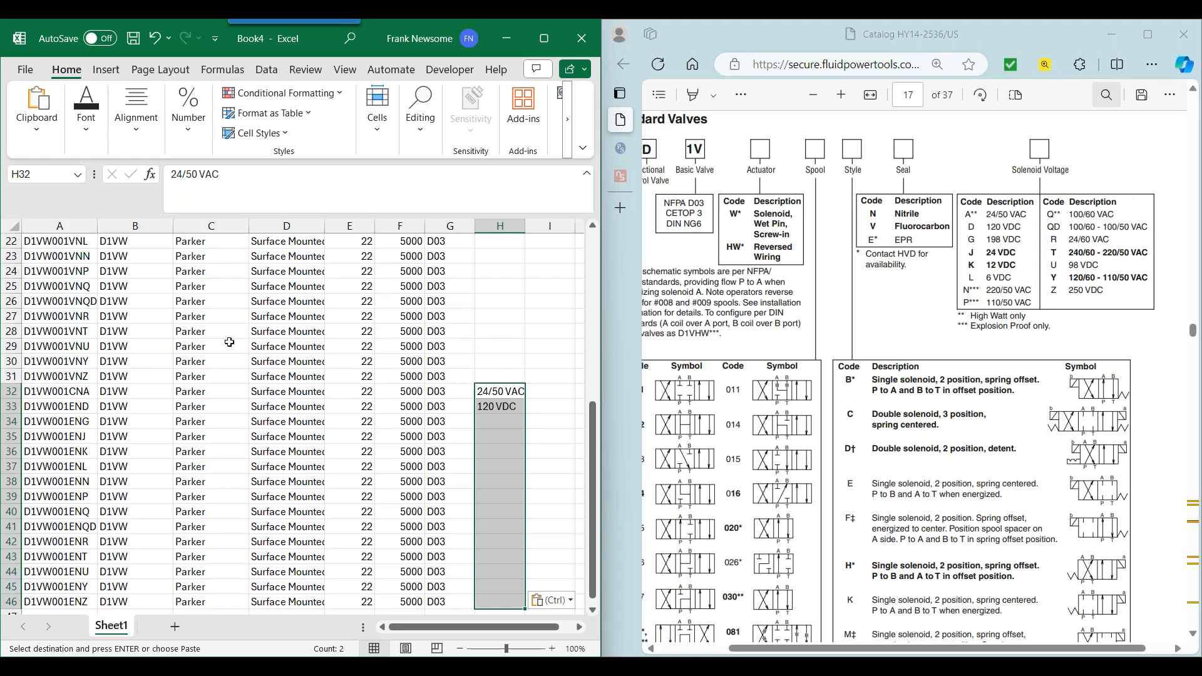
scroll(375, 407, up, 7)
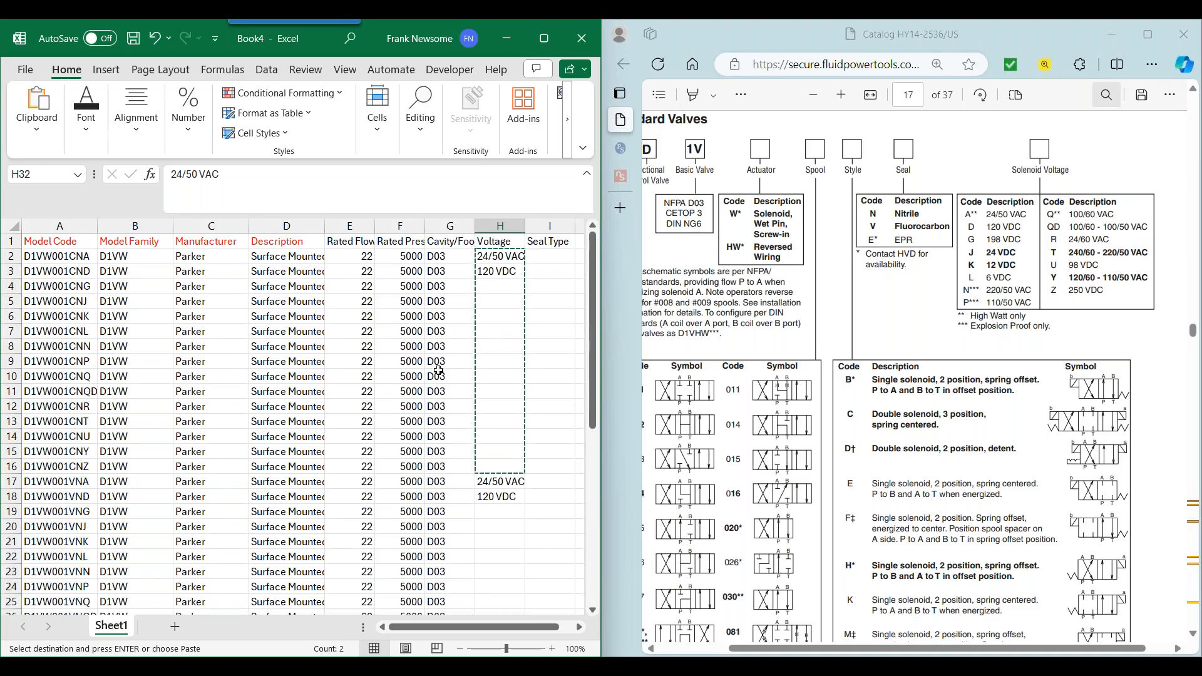
Enter Nitrile as the seal type in I2 and fill it down to I16.
click(548, 257)
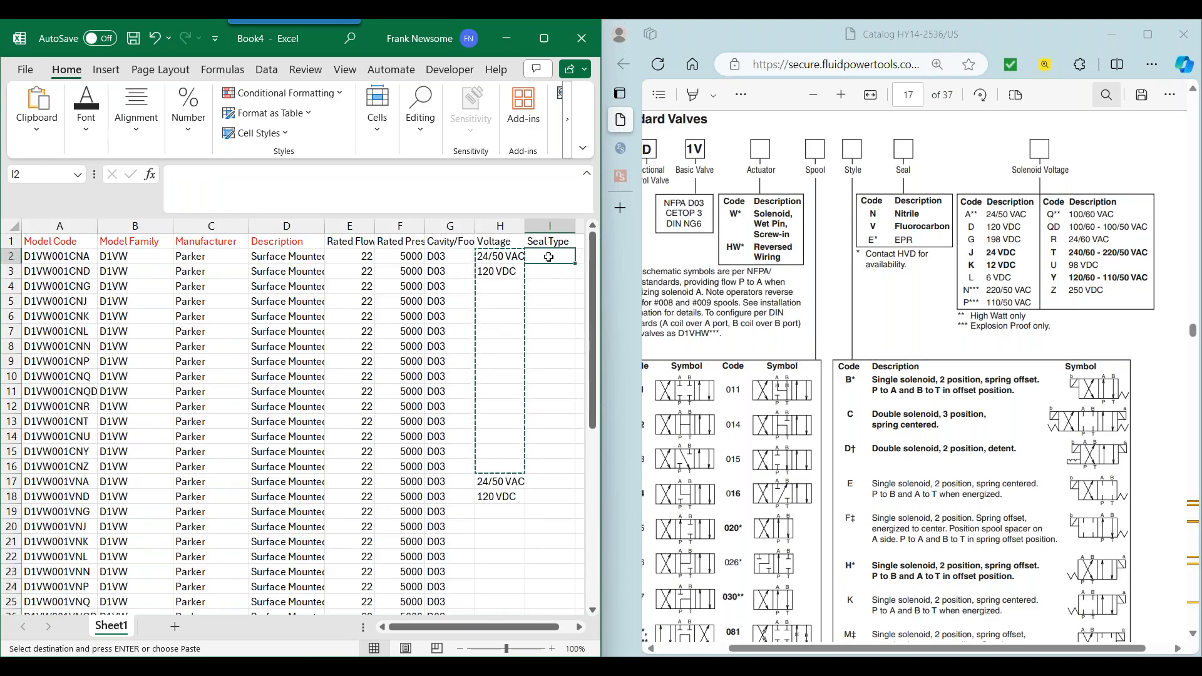
text(Nitrile)
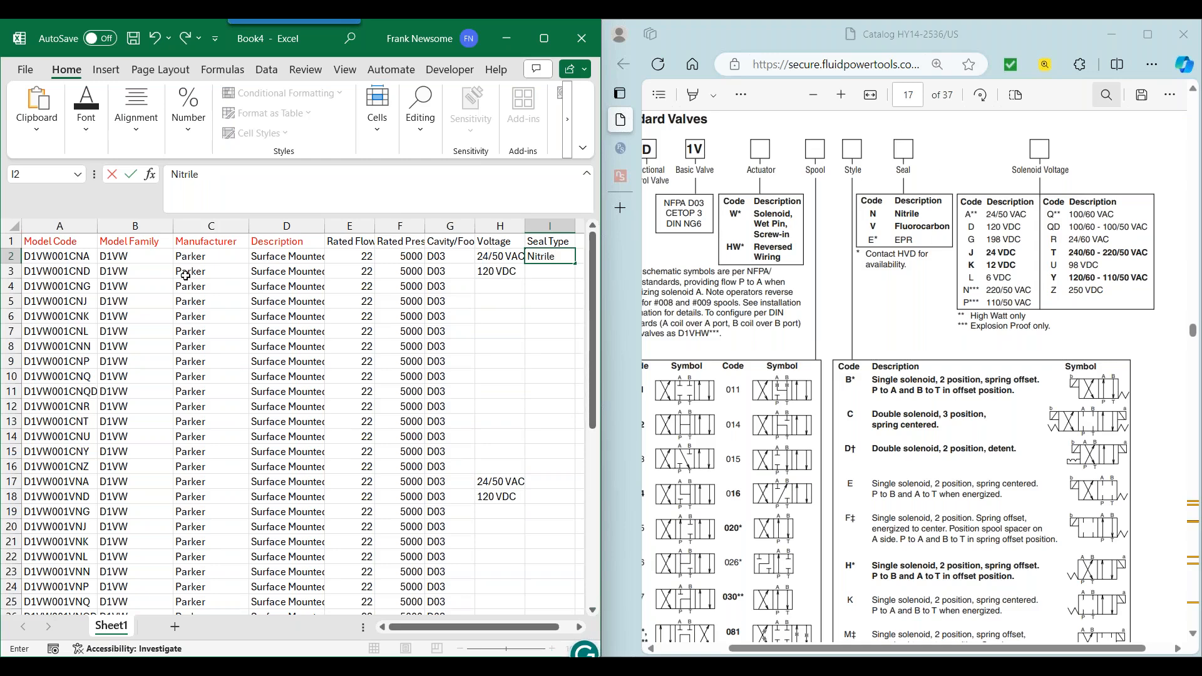
click(554, 272)
click(557, 259)
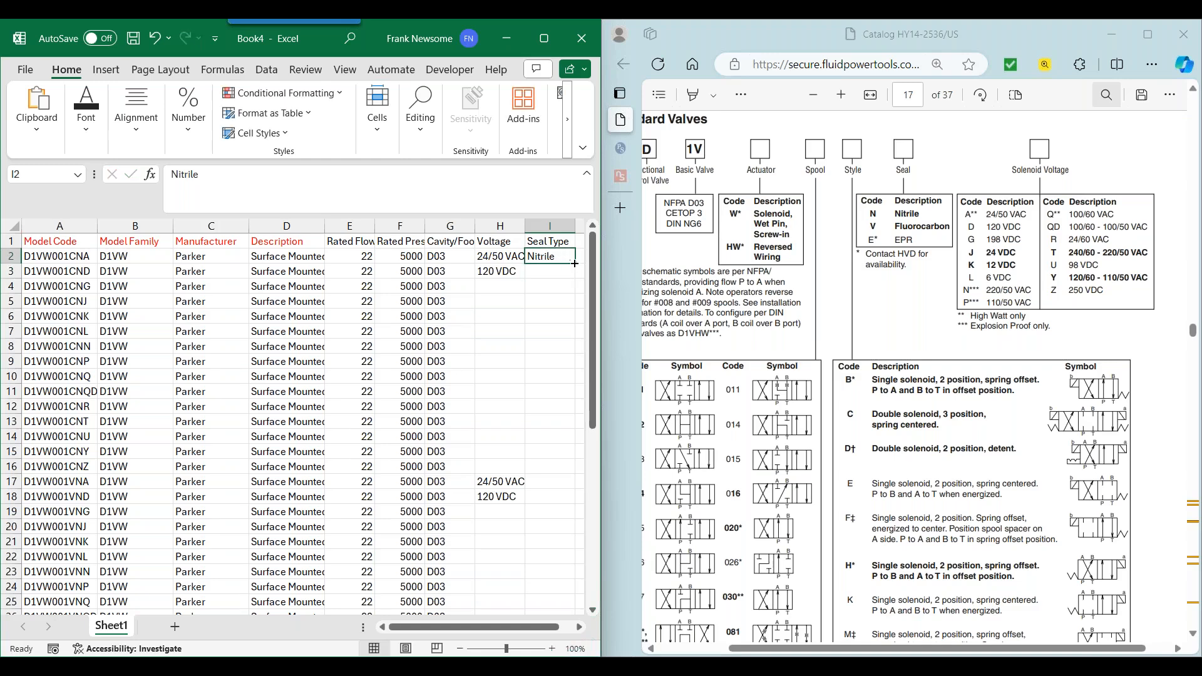
drag(575, 264, 566, 474)
scroll(548, 468, down, 1)
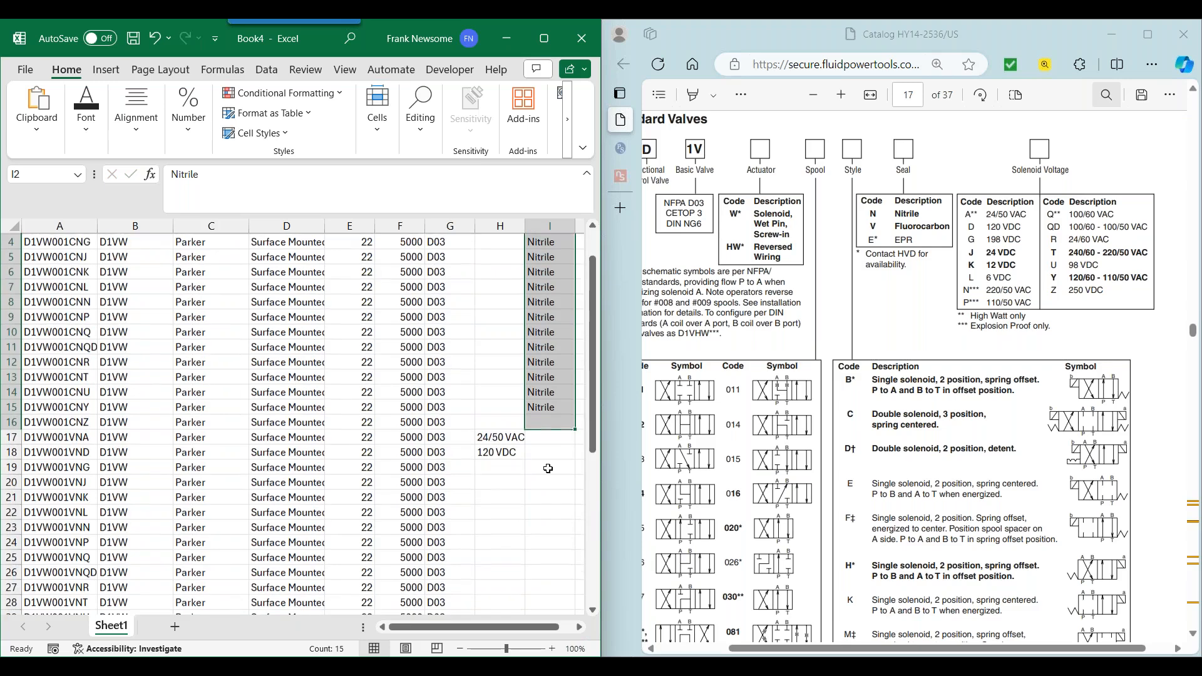
Enter Fluorocarbon as the seal type in I17 and fill it down to I31.
click(530, 438)
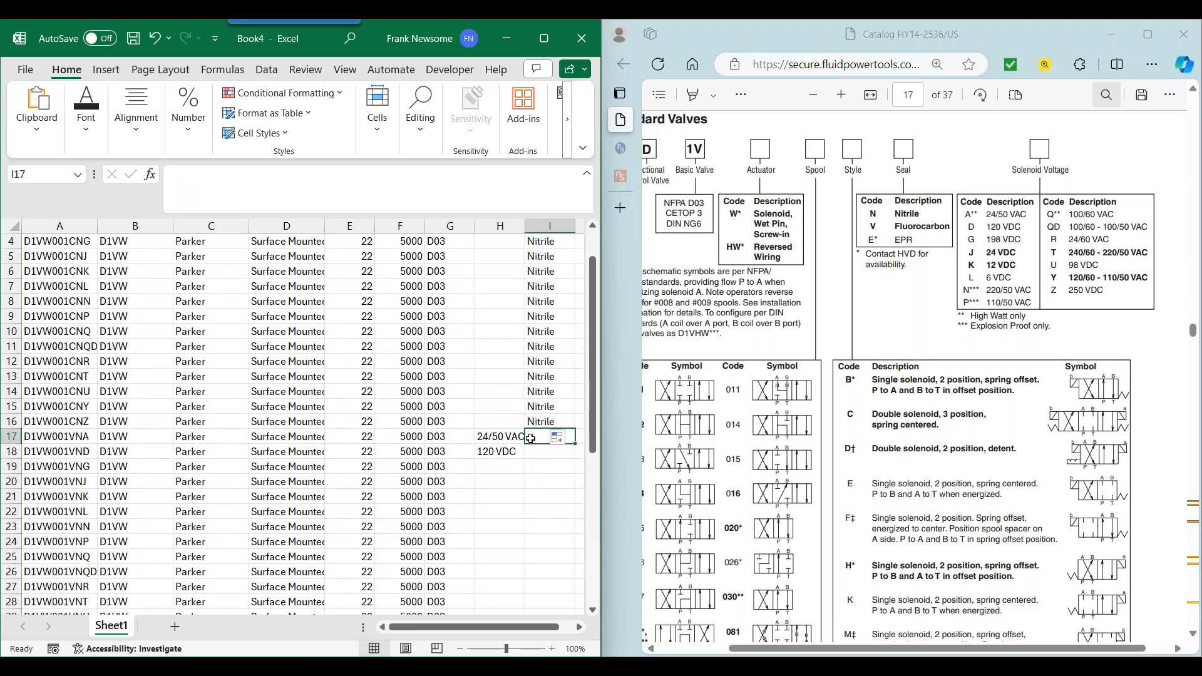
text(Fluoroc)
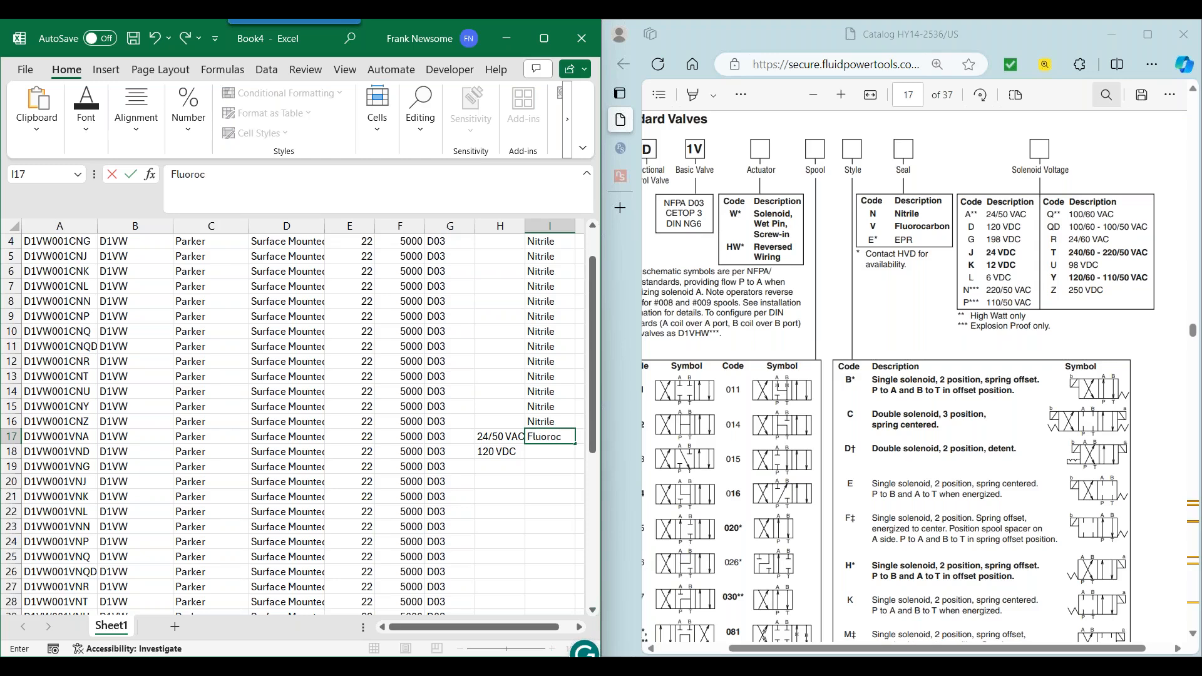
text(arbon)
key(Return)
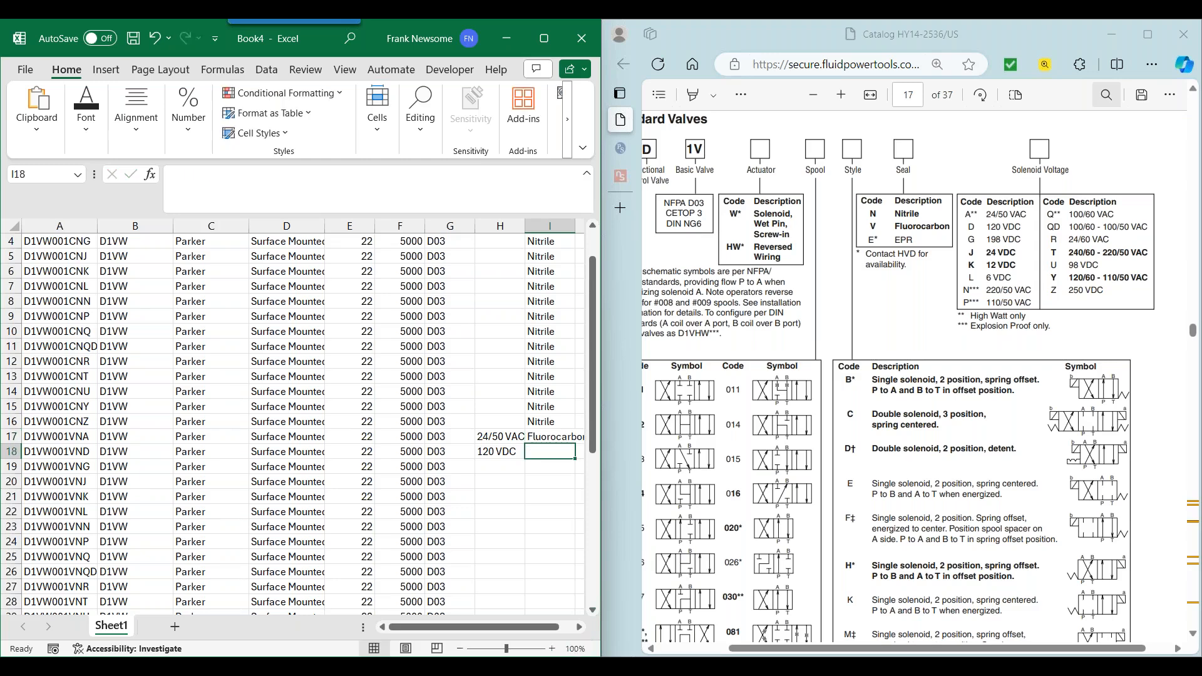
click(556, 436)
drag(575, 444, 547, 442)
Enter EPR as the seal type in I32 and fill it down to I46.
click(542, 452)
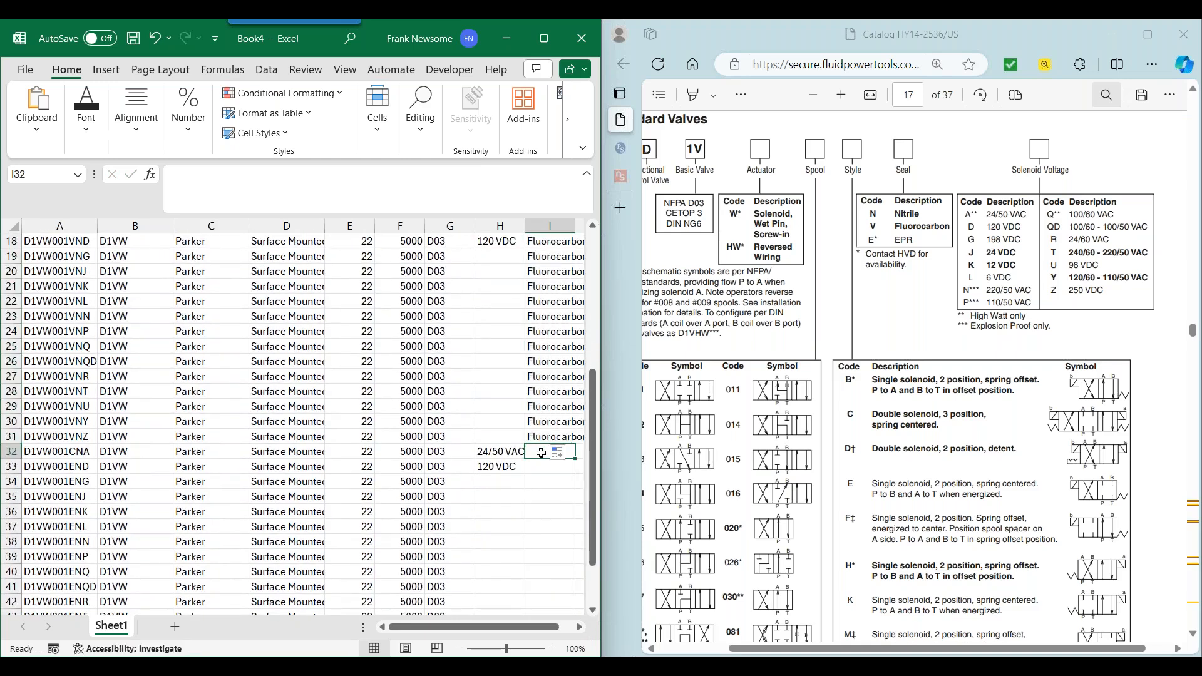
text(EPR)
key(Return)
click(560, 452)
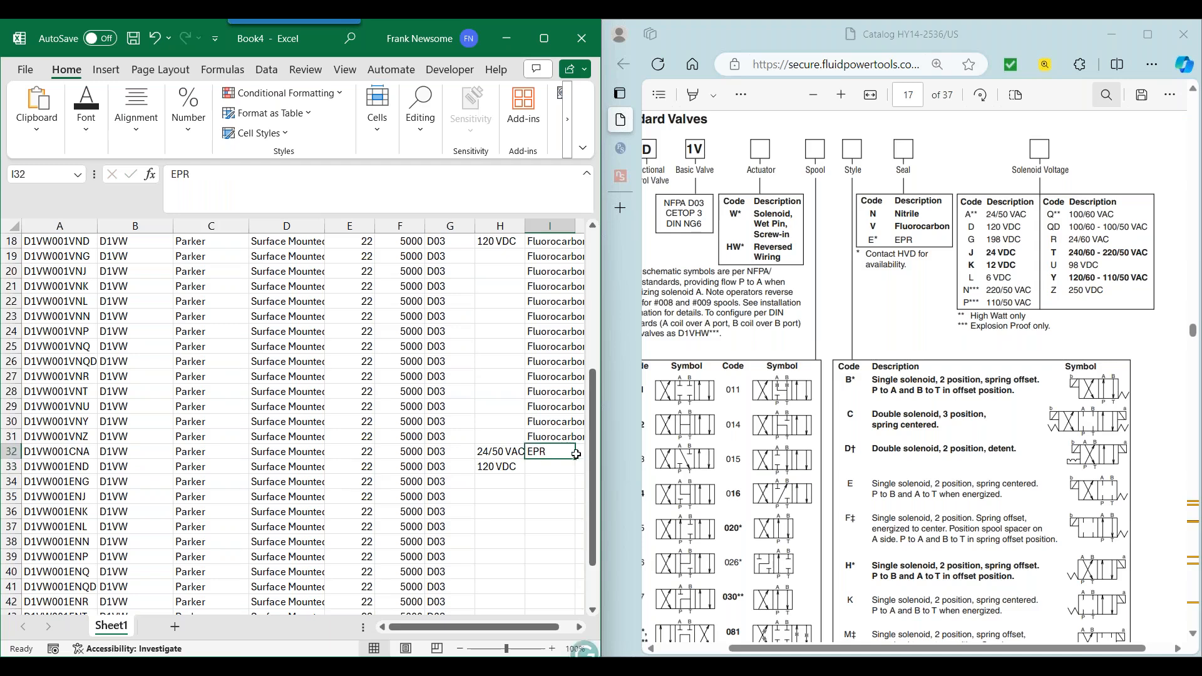
drag(569, 461, 462, 588)
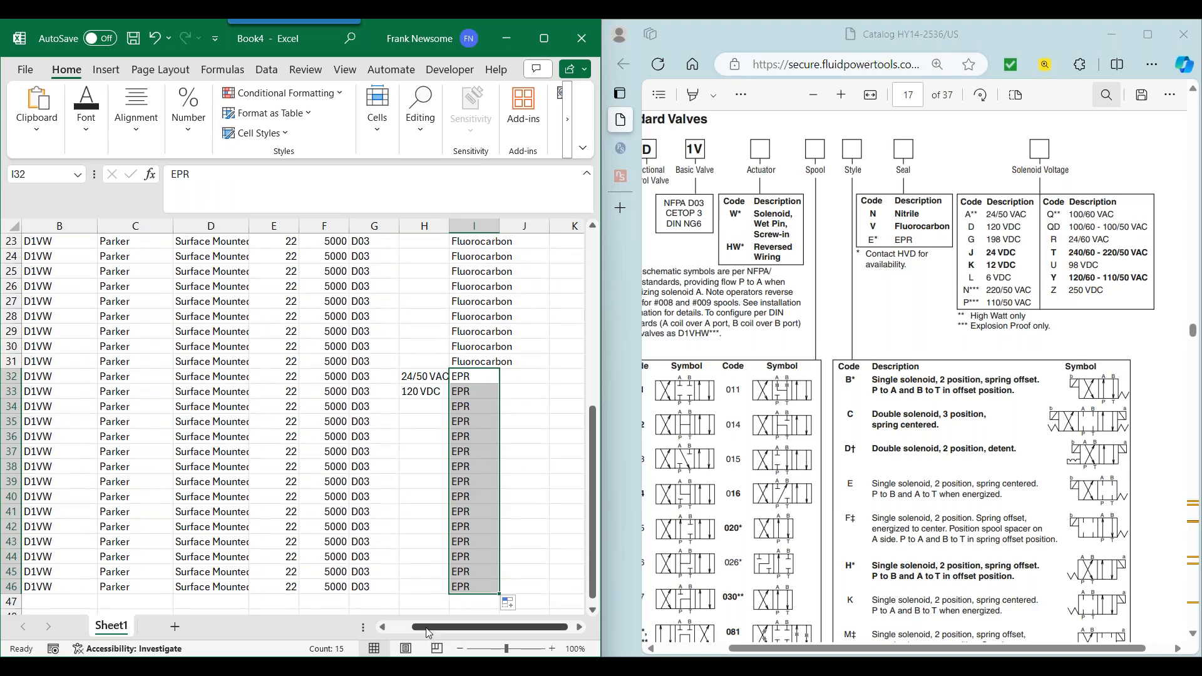
drag(488, 627, 178, 616)
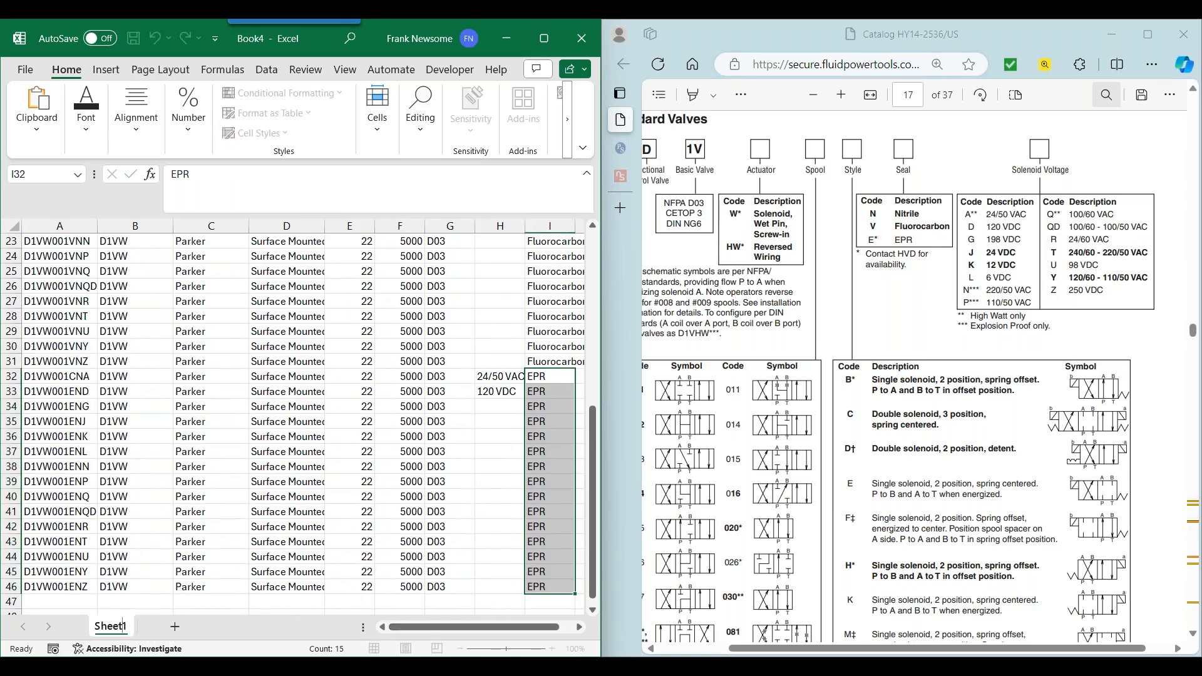
Rename the worksheet as D1VW001.
double_click(116, 625)
text(D1VW001)
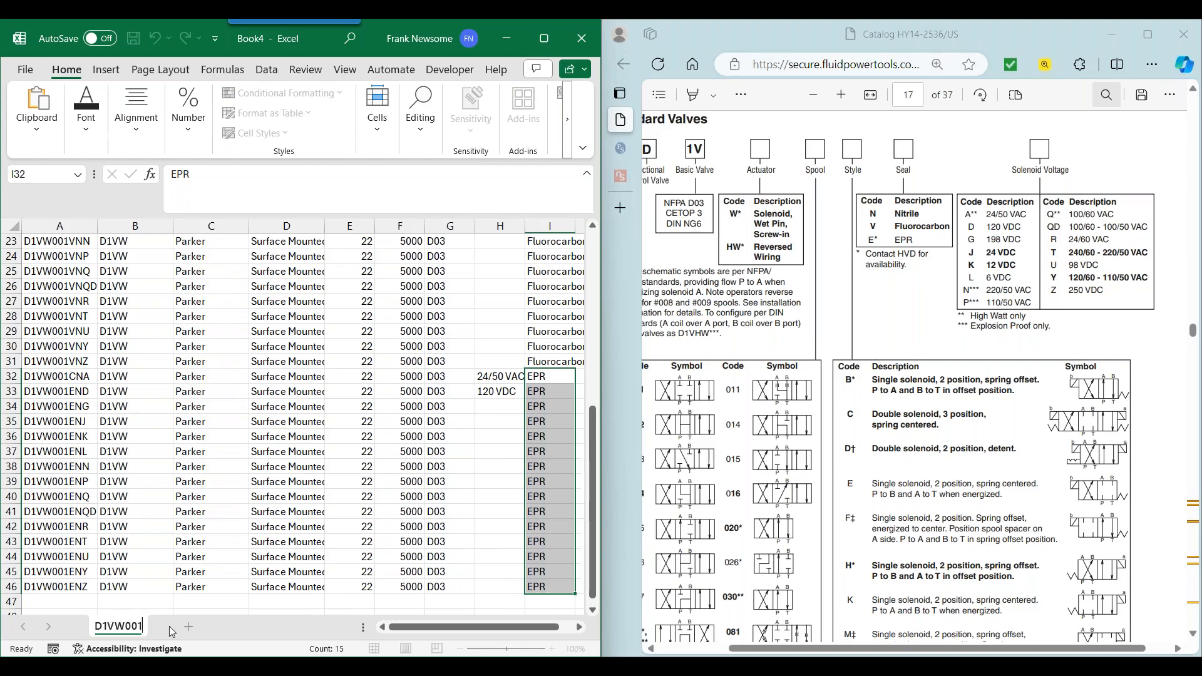
click(214, 580)
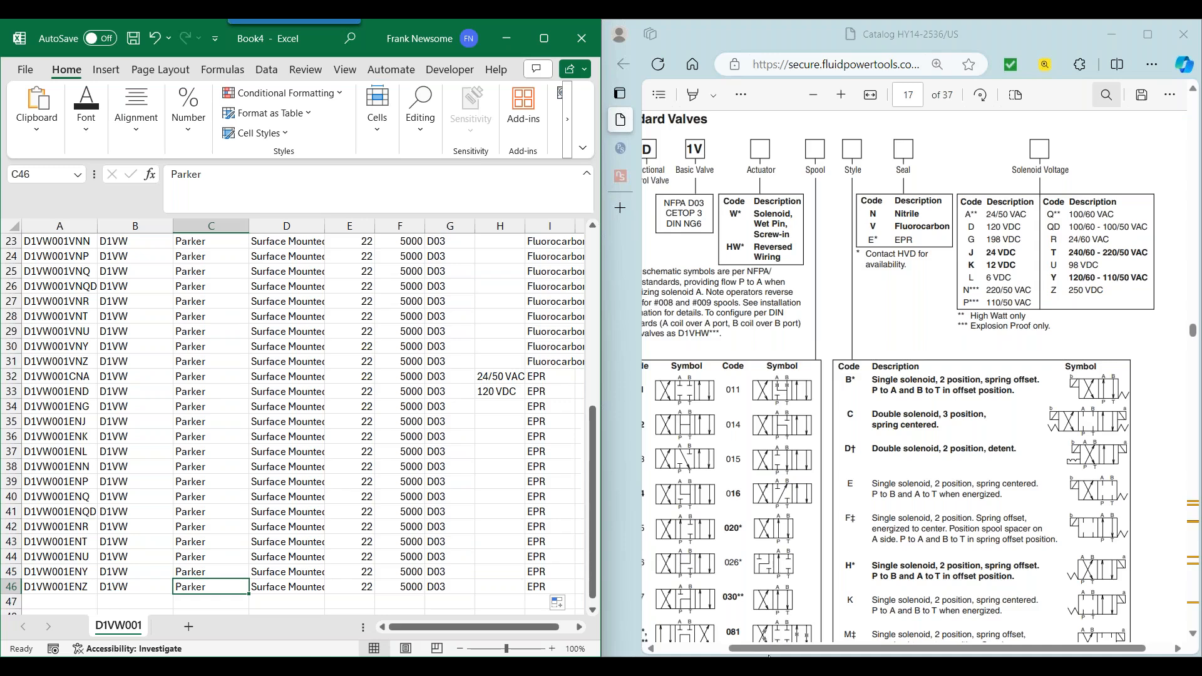
Copy columns A through I of the D1VW001 sheet into a new worksheet.
drag(751, 649, 721, 648)
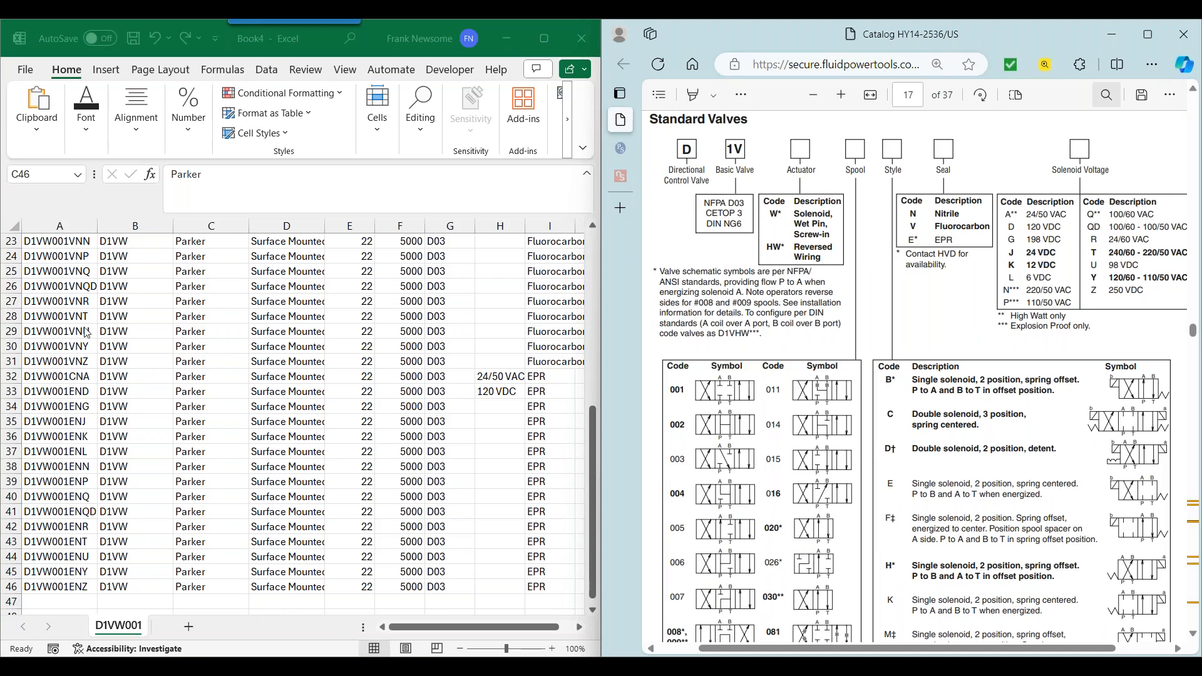
scroll(87, 333, up, 7)
drag(63, 228, 409, 229)
key(ctrl+c)
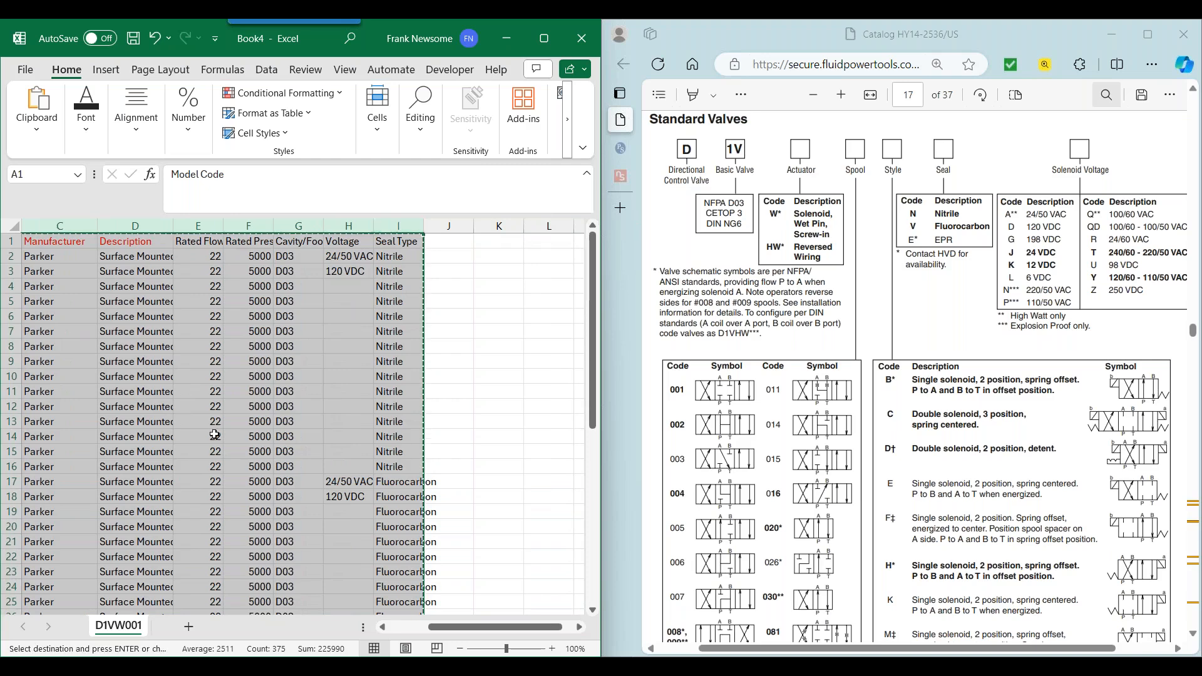
click(189, 626)
key(ctrl+v)
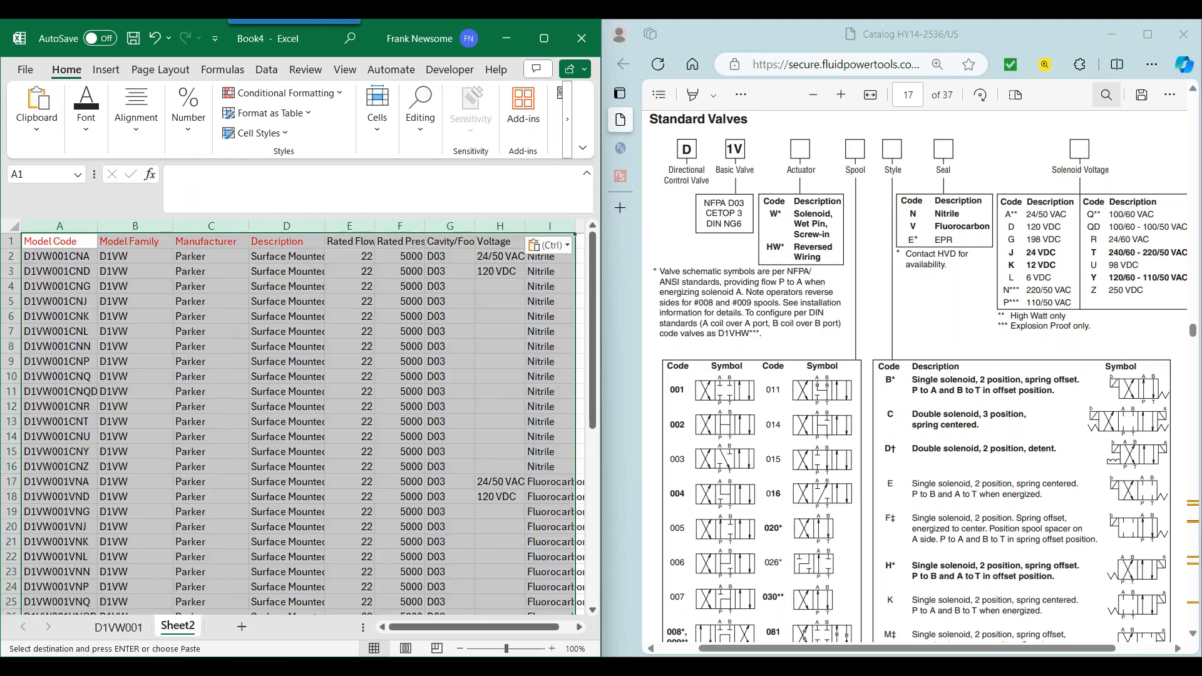
Replace every D1VW001 with D1VW002 in the new sheet's model codes.
click(420, 112)
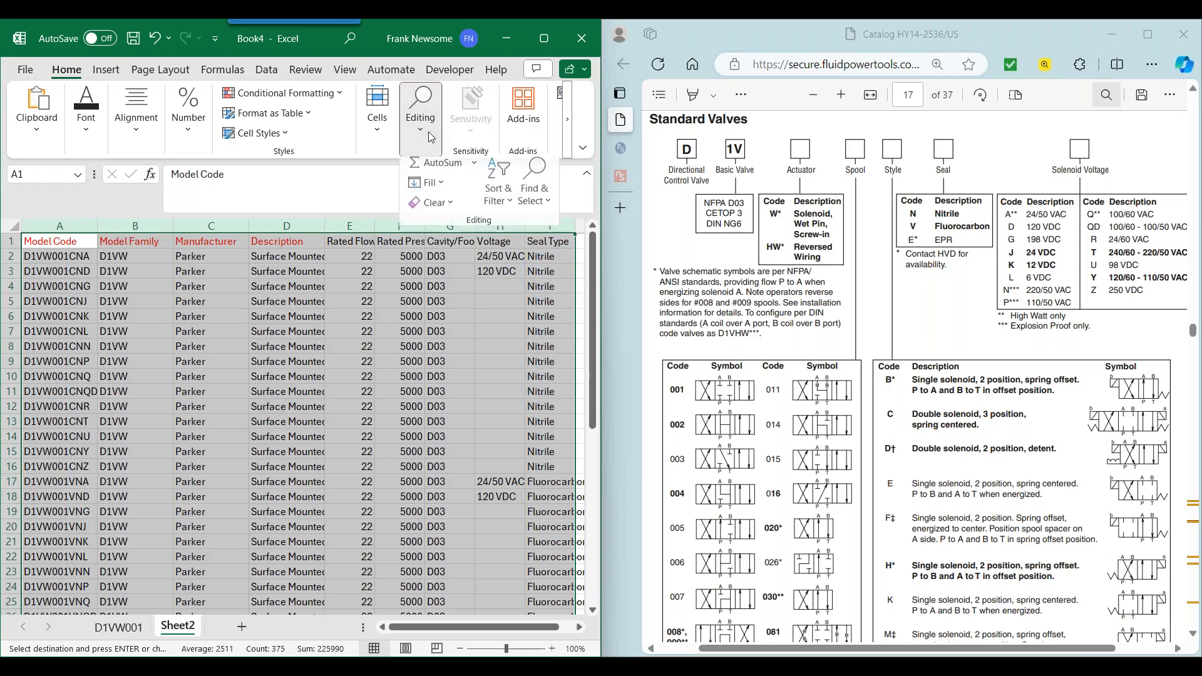
click(535, 187)
click(535, 253)
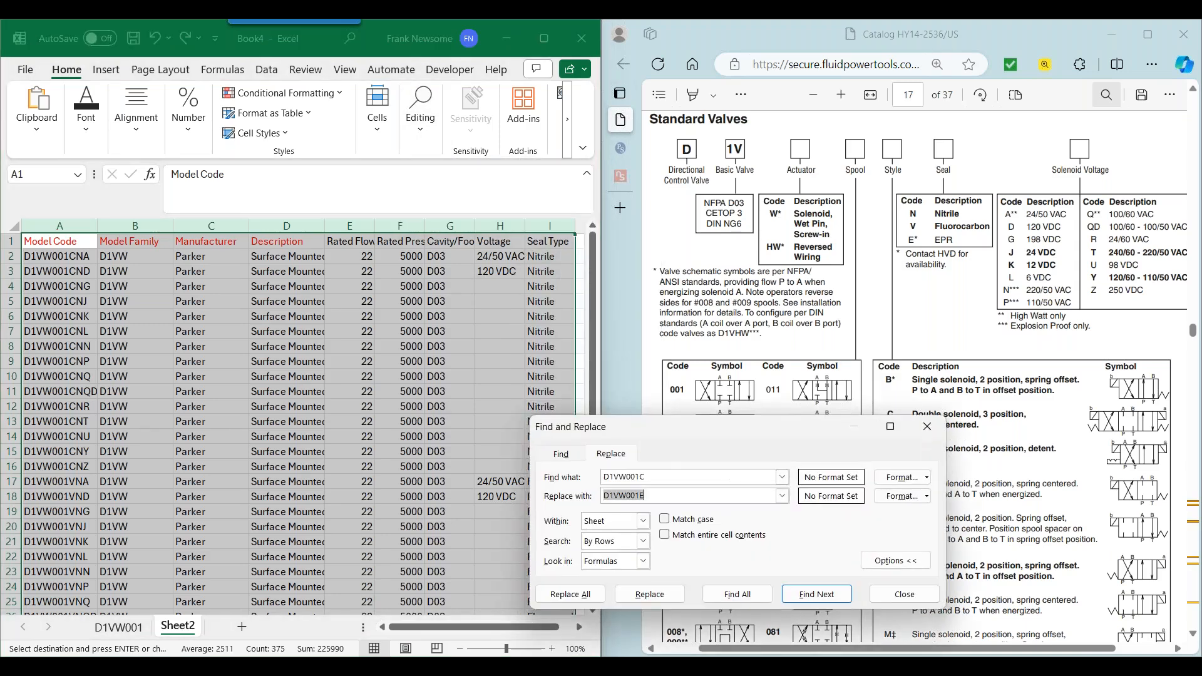
click(665, 480)
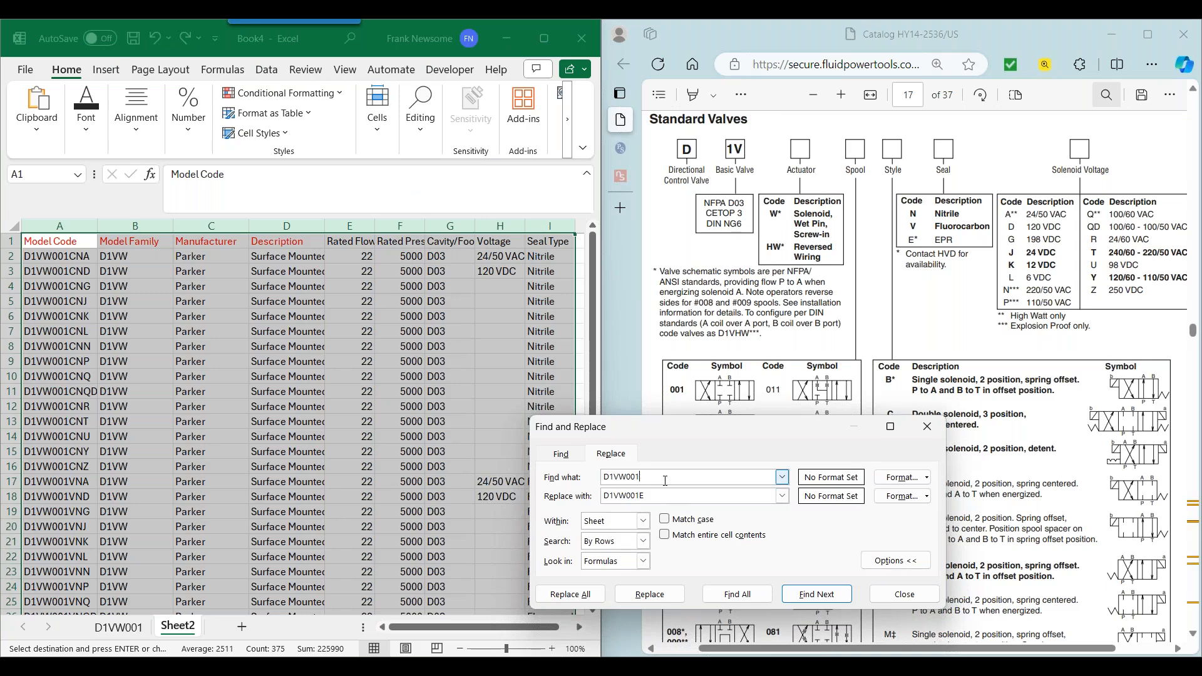
click(655, 496)
click(571, 594)
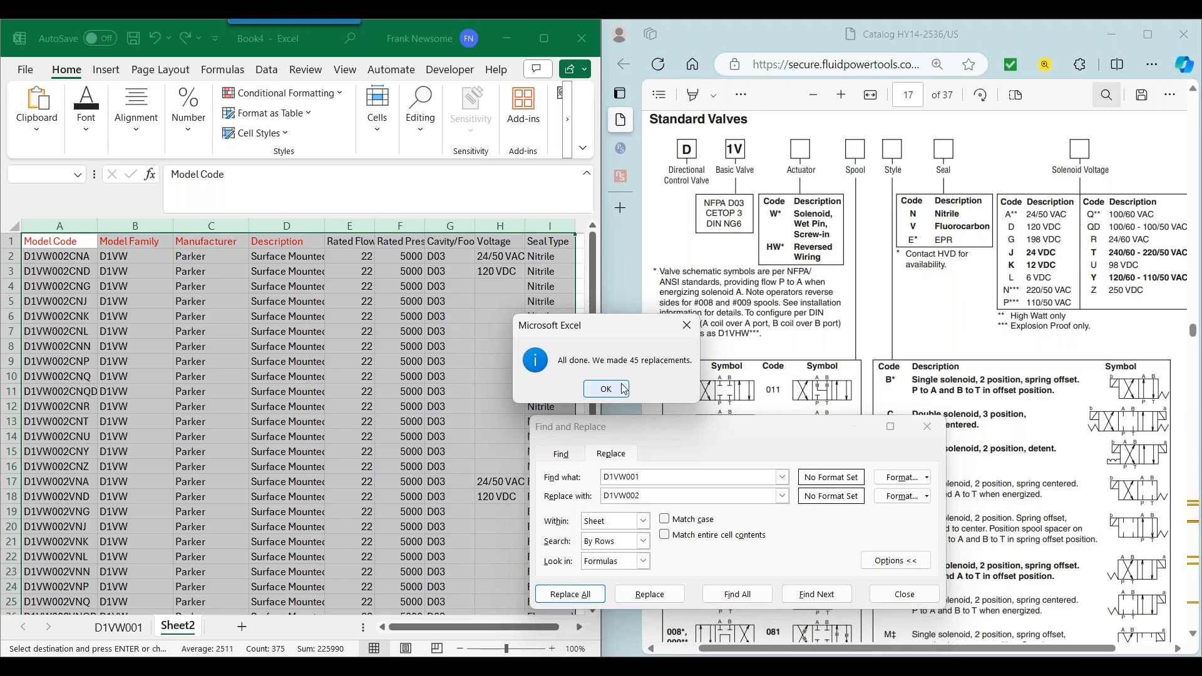
click(625, 388)
click(905, 594)
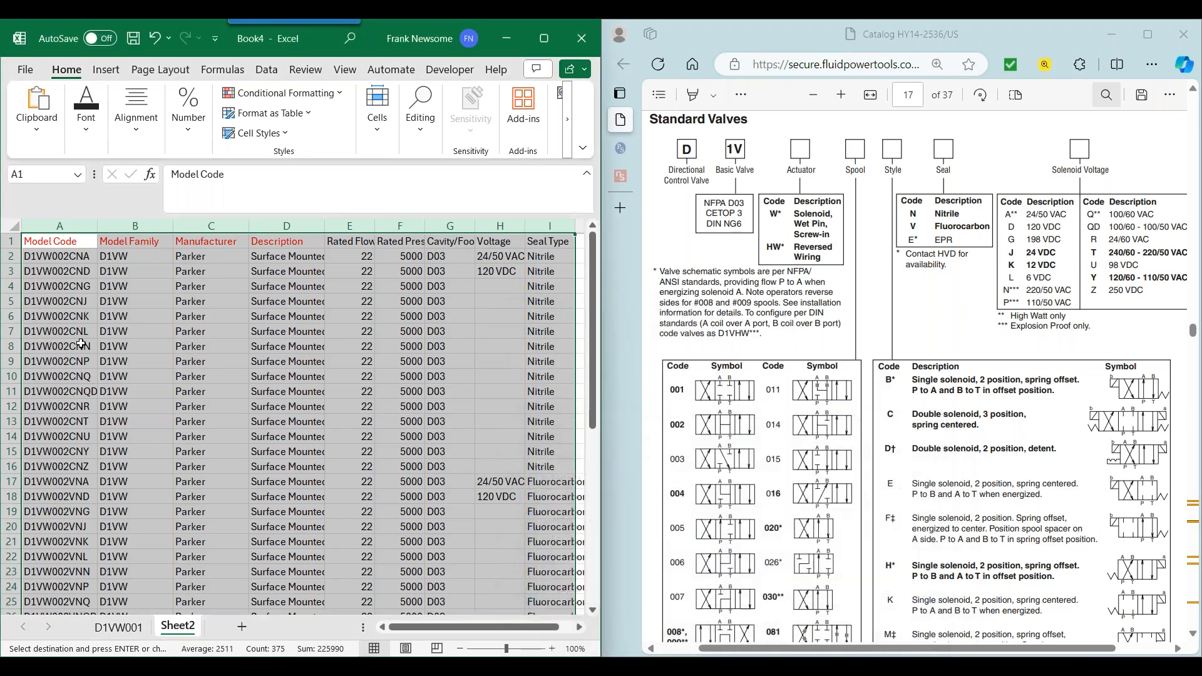
click(81, 344)
click(79, 259)
click(80, 271)
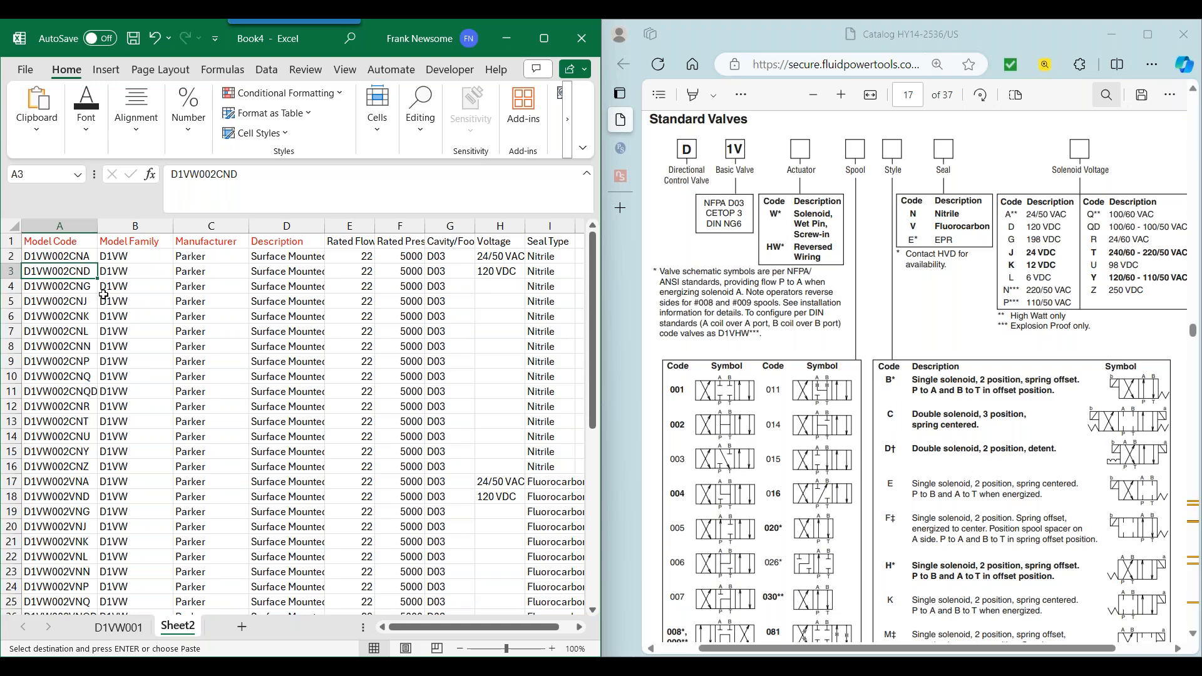
click(77, 291)
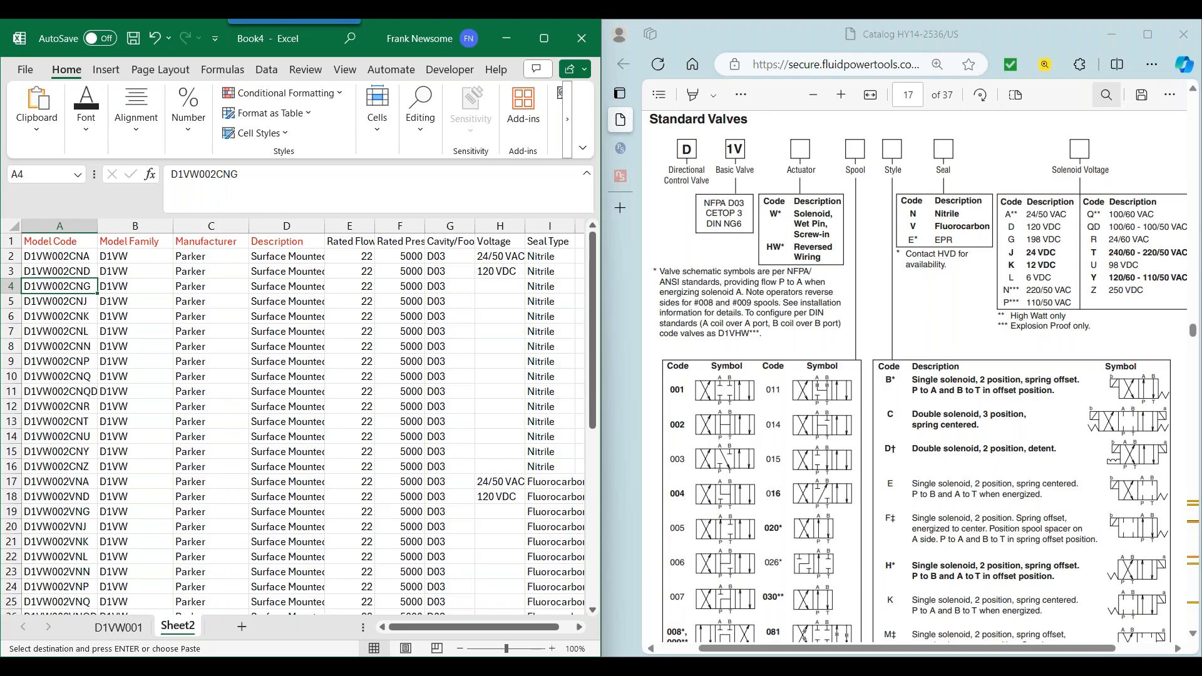
Switch to HyDraw Library Manager, maximize its window and show the component symbols instead of the model data.
mouse_move(512, 670)
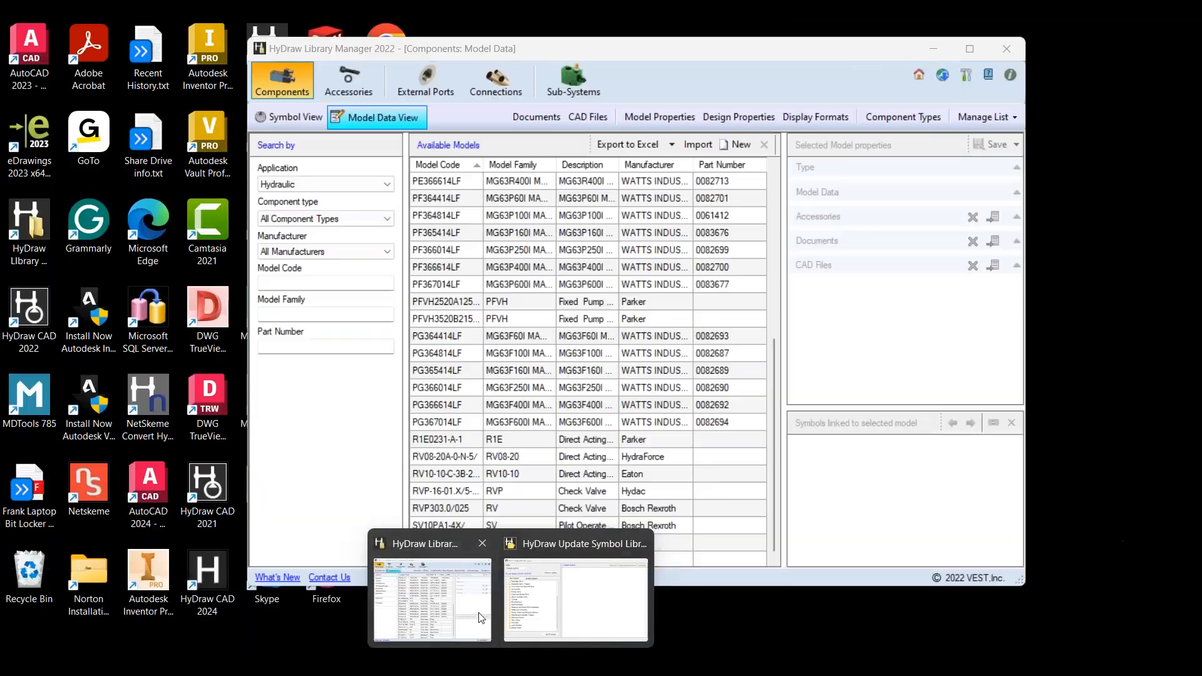
click(469, 610)
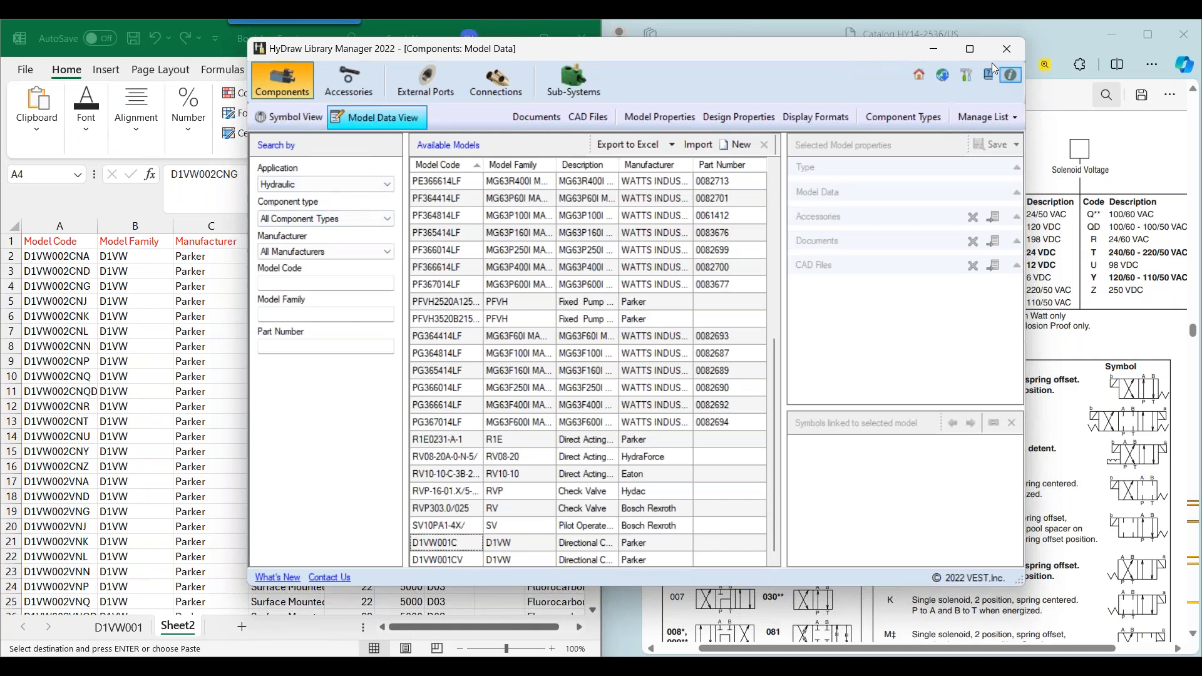
click(971, 55)
click(44, 97)
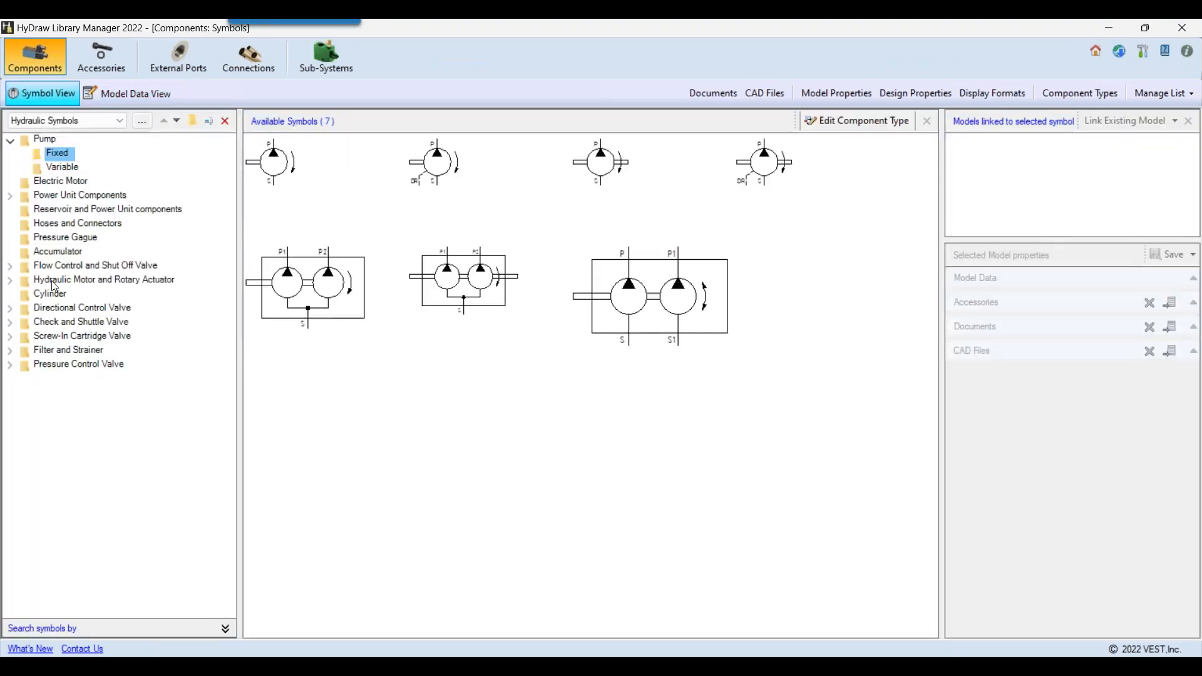
Open the D03 / ISO 4401 - 03 Size symbols under the stackable, solenoid operated directional control valves.
click(60, 308)
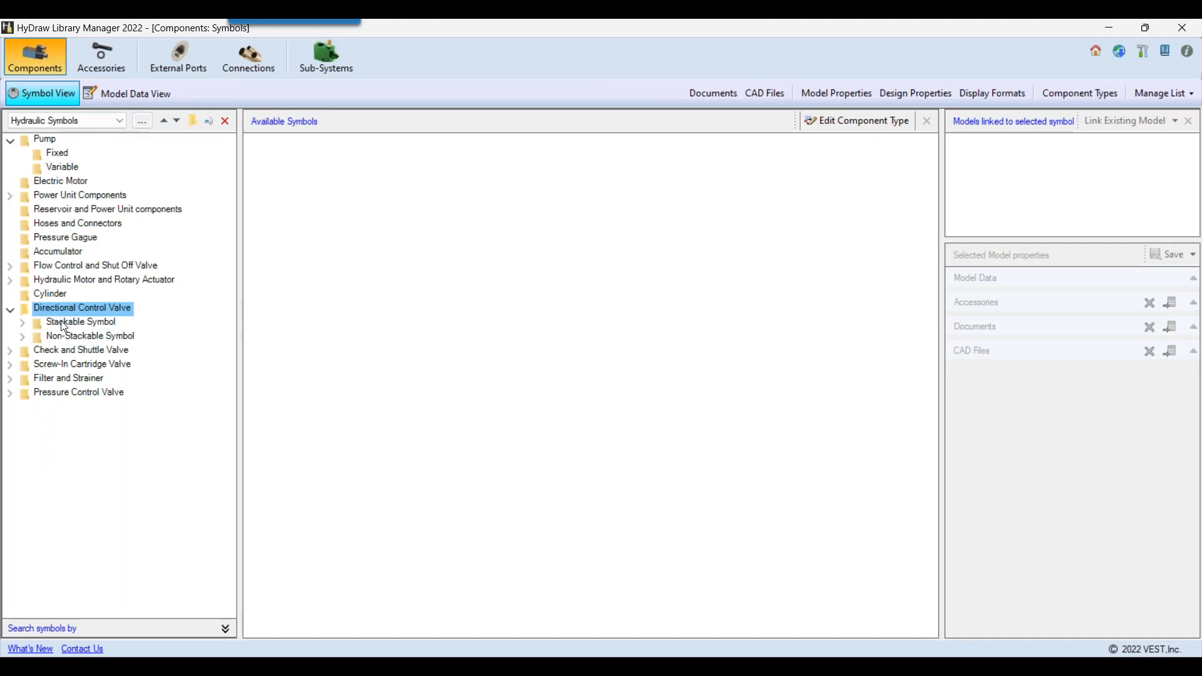
click(86, 323)
click(87, 338)
click(116, 349)
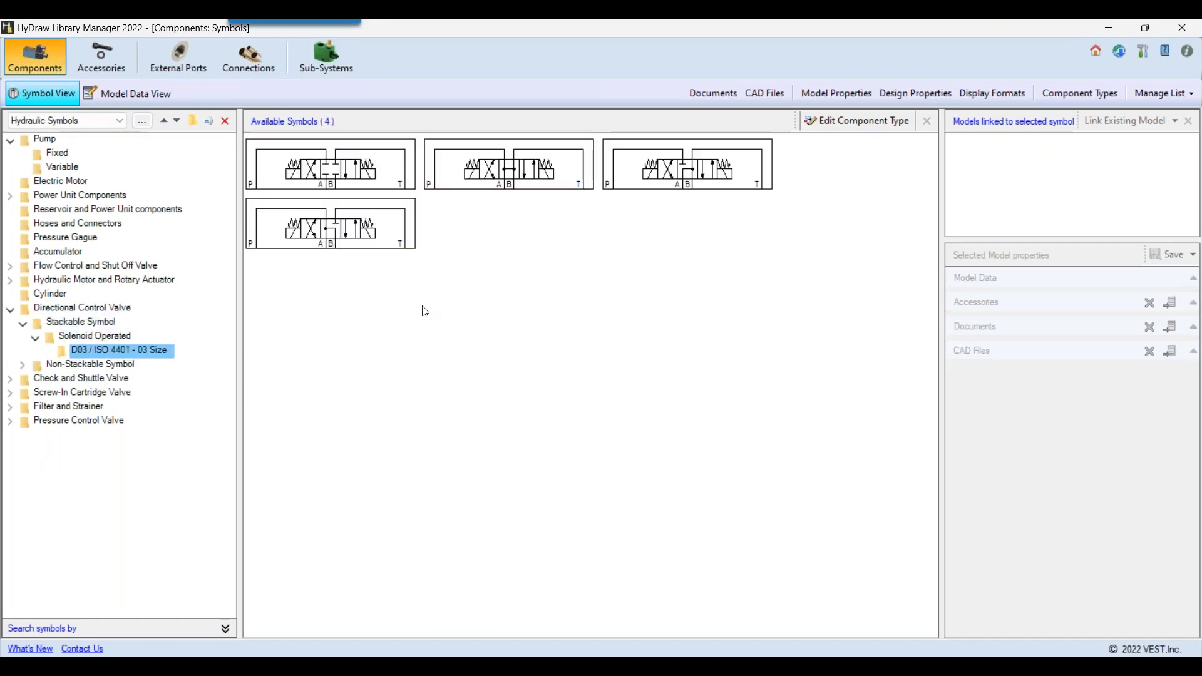
Delete the D1VW001C model link from the first D03 directional valve symbol.
right_click(299, 159)
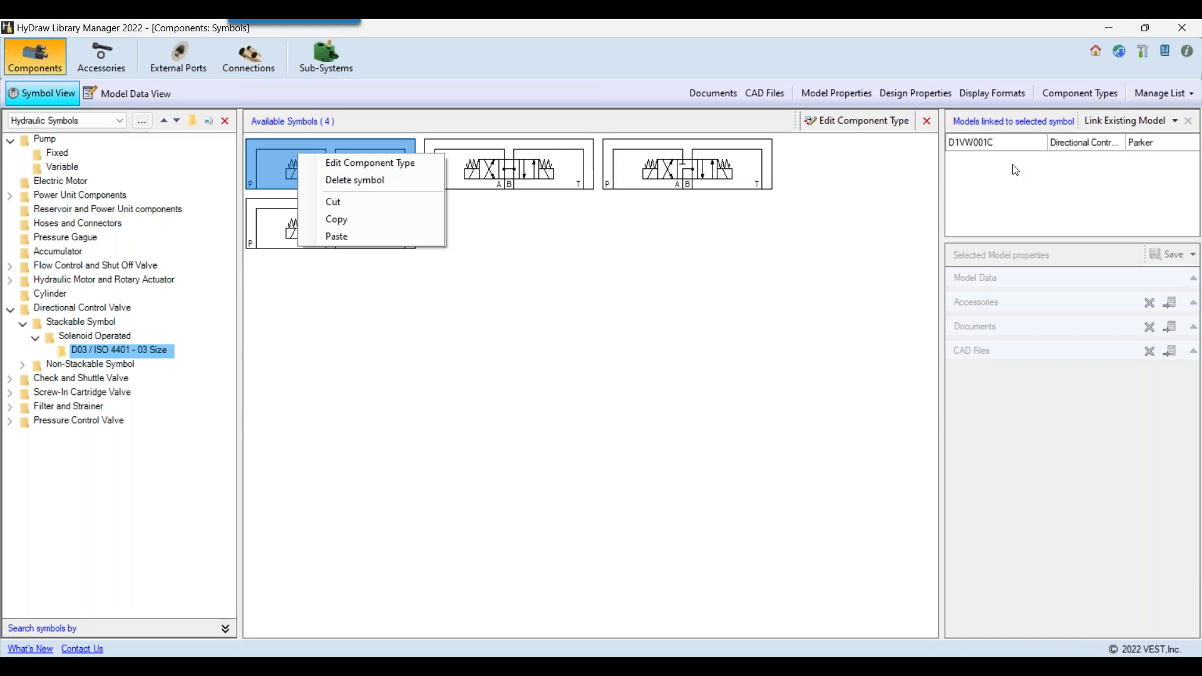
click(718, 290)
click(333, 188)
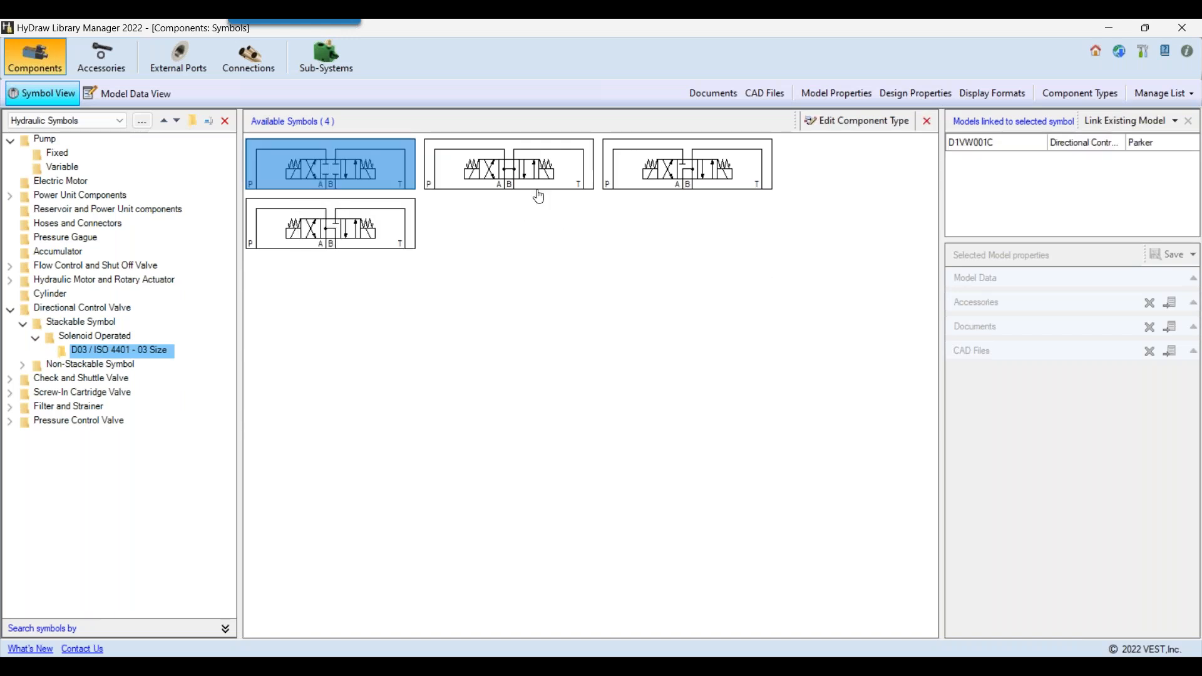
right_click(1020, 149)
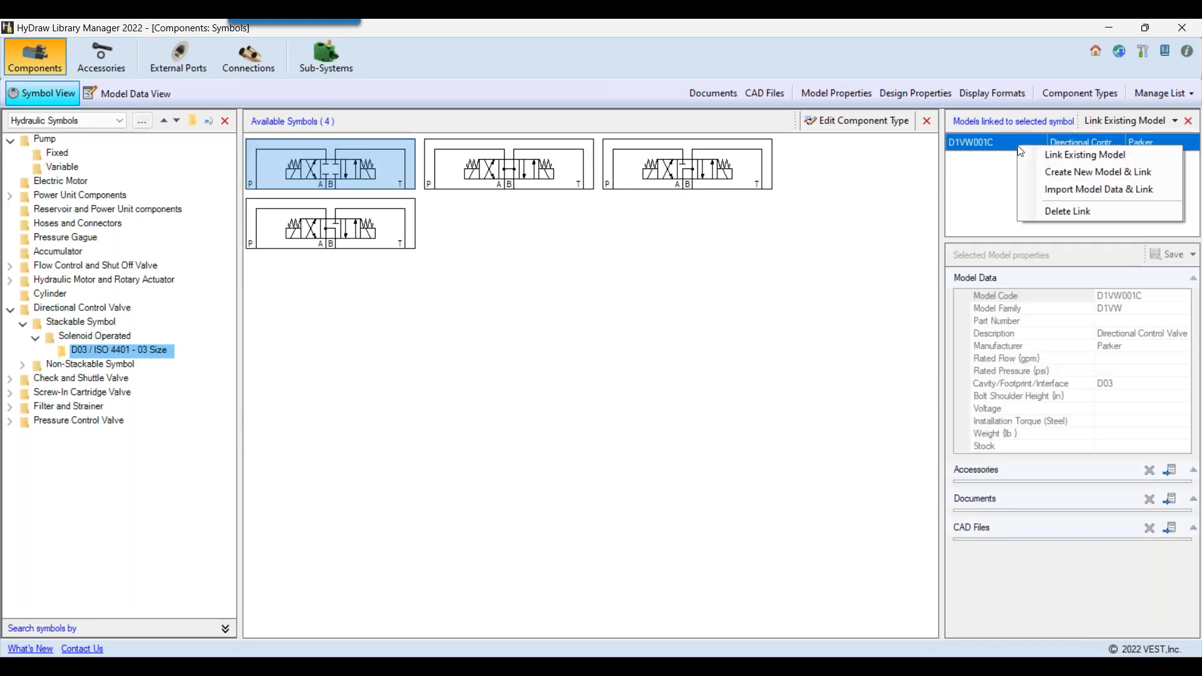
click(1057, 211)
click(643, 394)
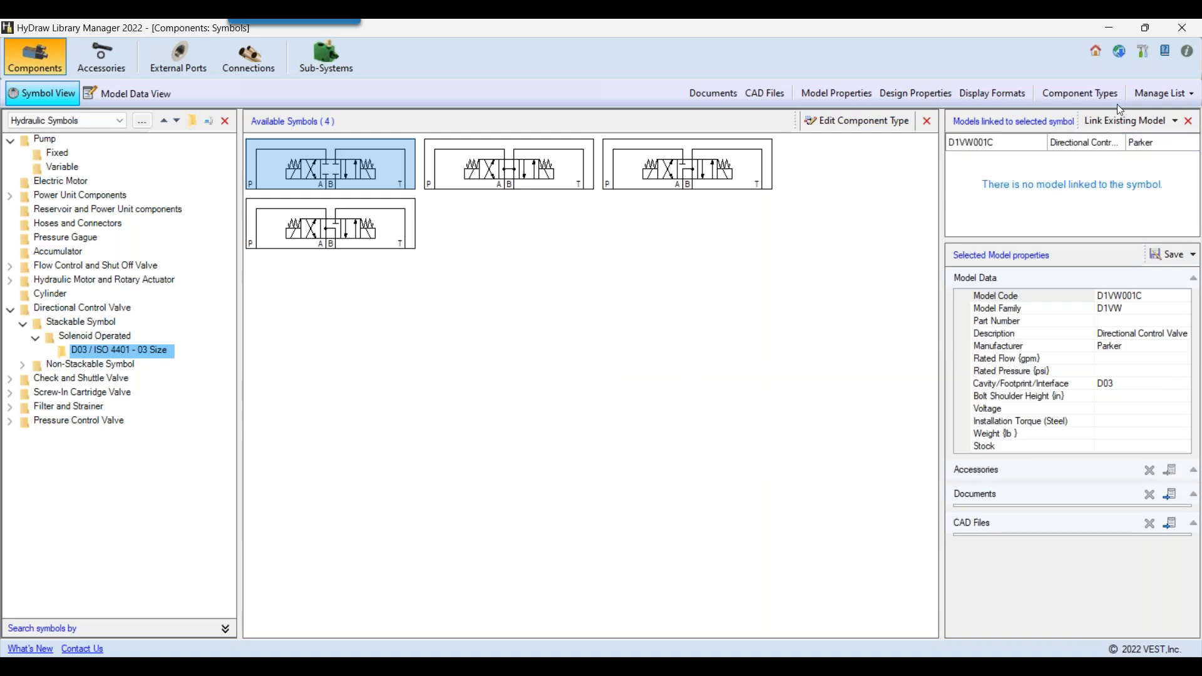
Start importing and linking model data to the symbol from the D1VW001 sheet of D1VW Family.xlsx.
click(1175, 122)
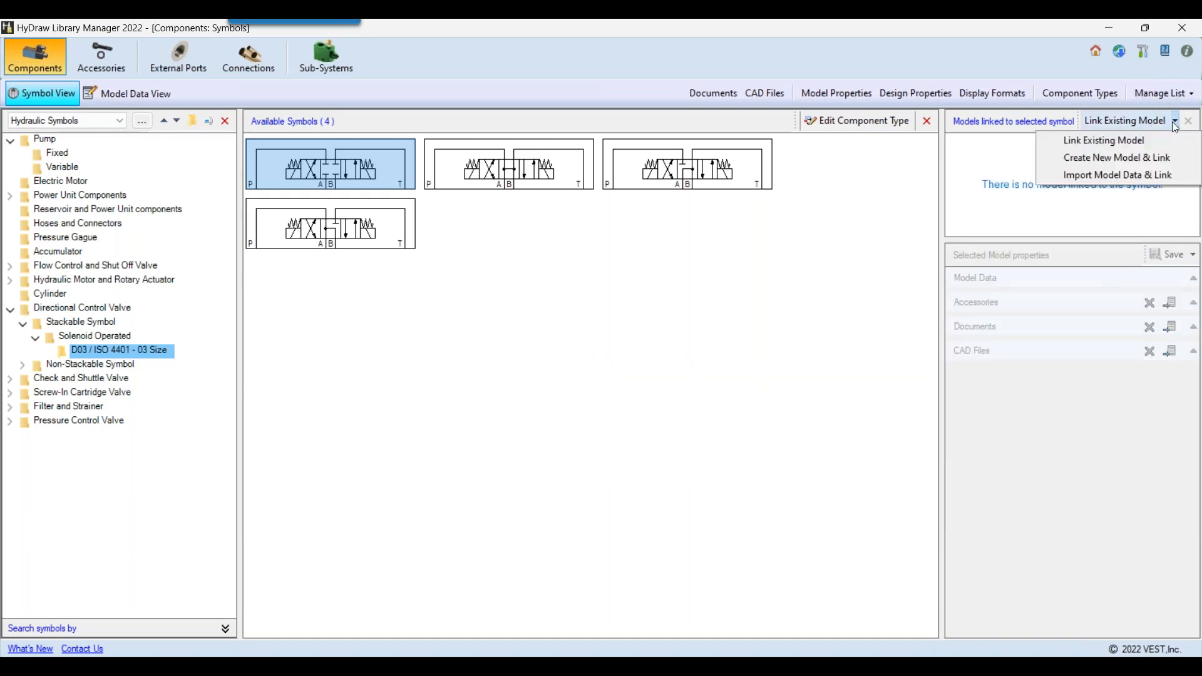
click(1112, 175)
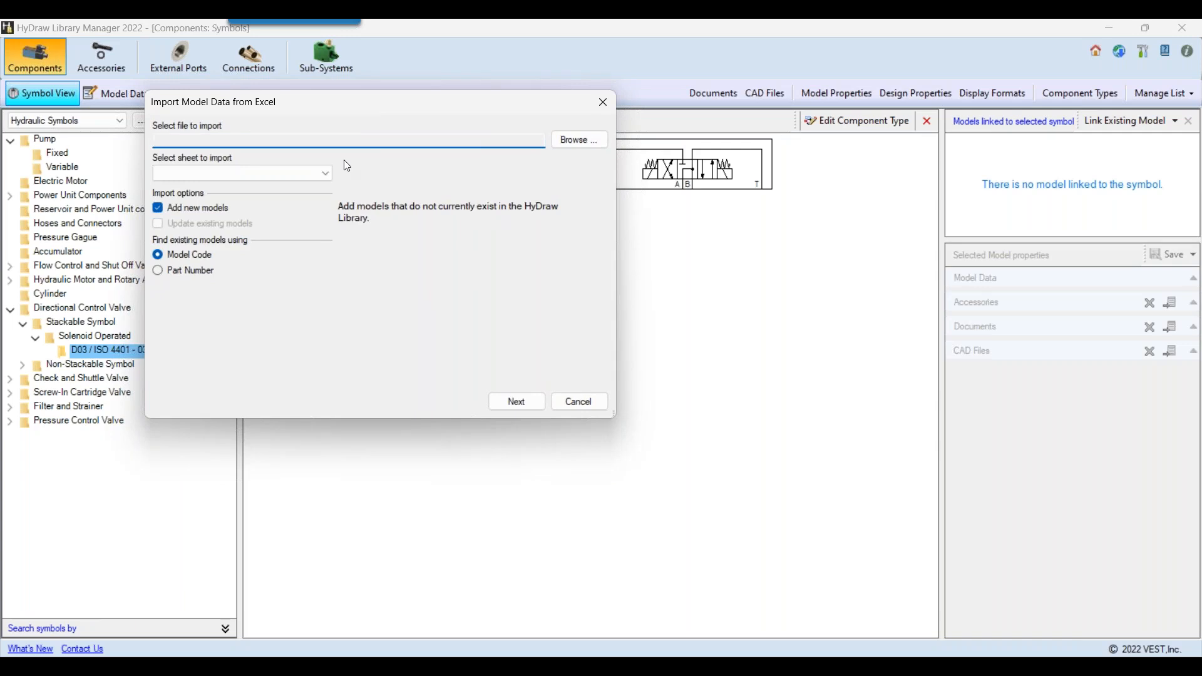
click(555, 143)
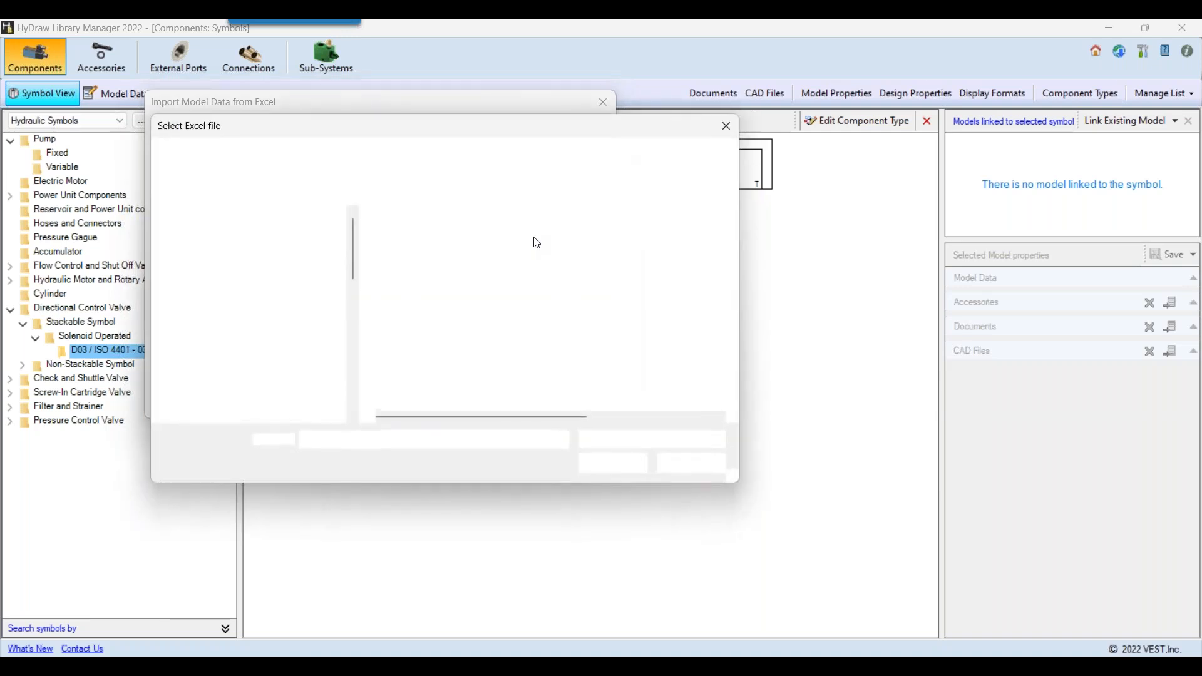
double_click(434, 261)
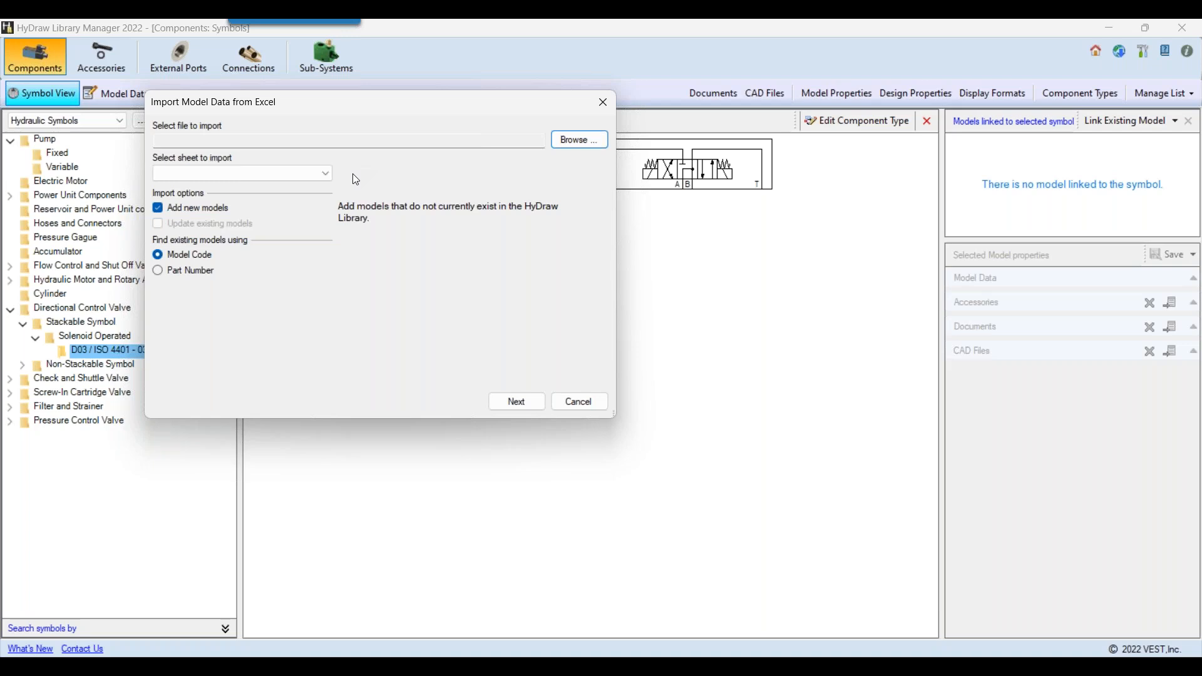
click(285, 179)
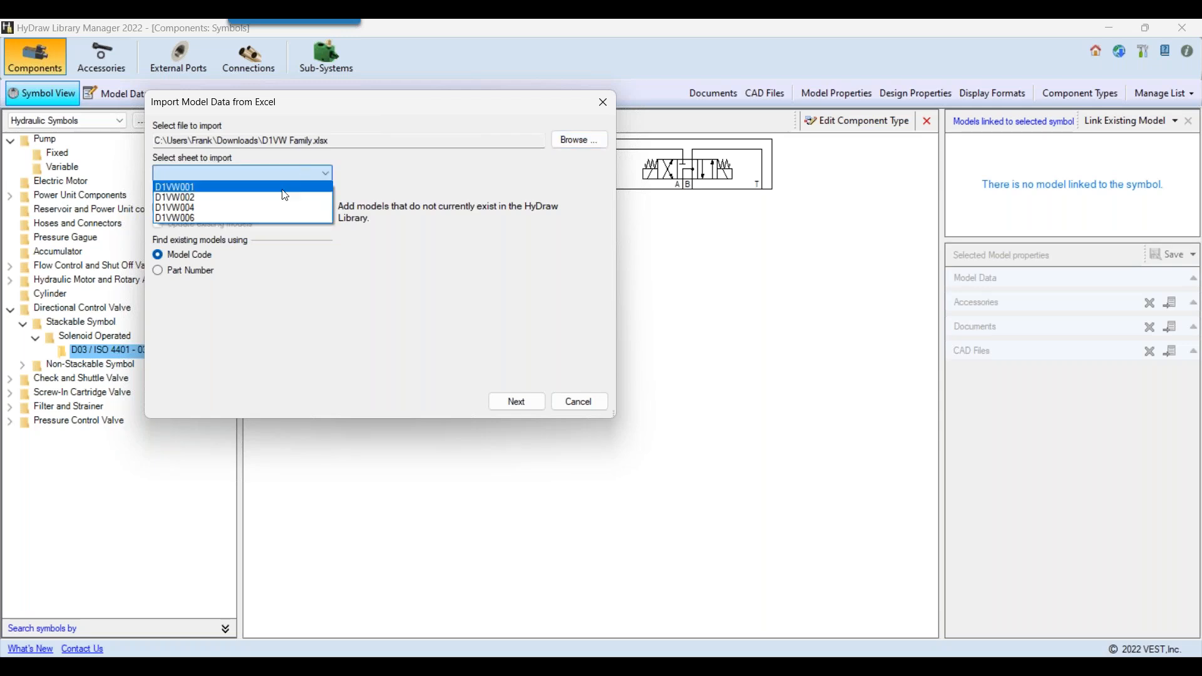
click(285, 190)
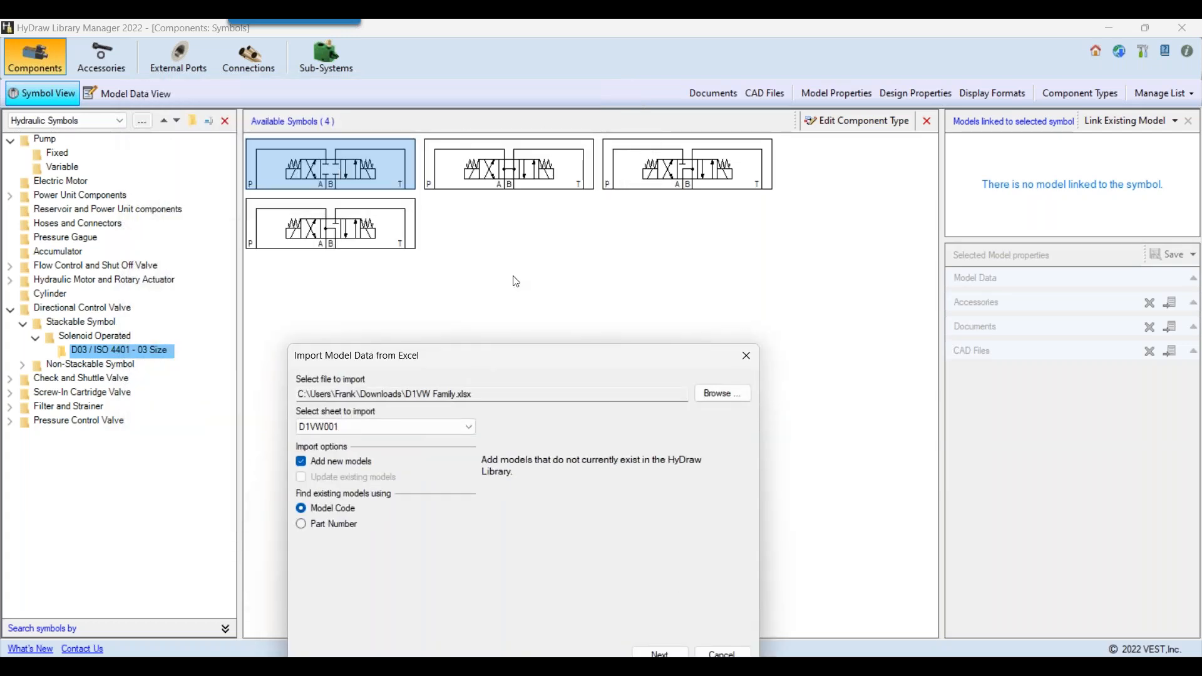
drag(432, 350, 407, 211)
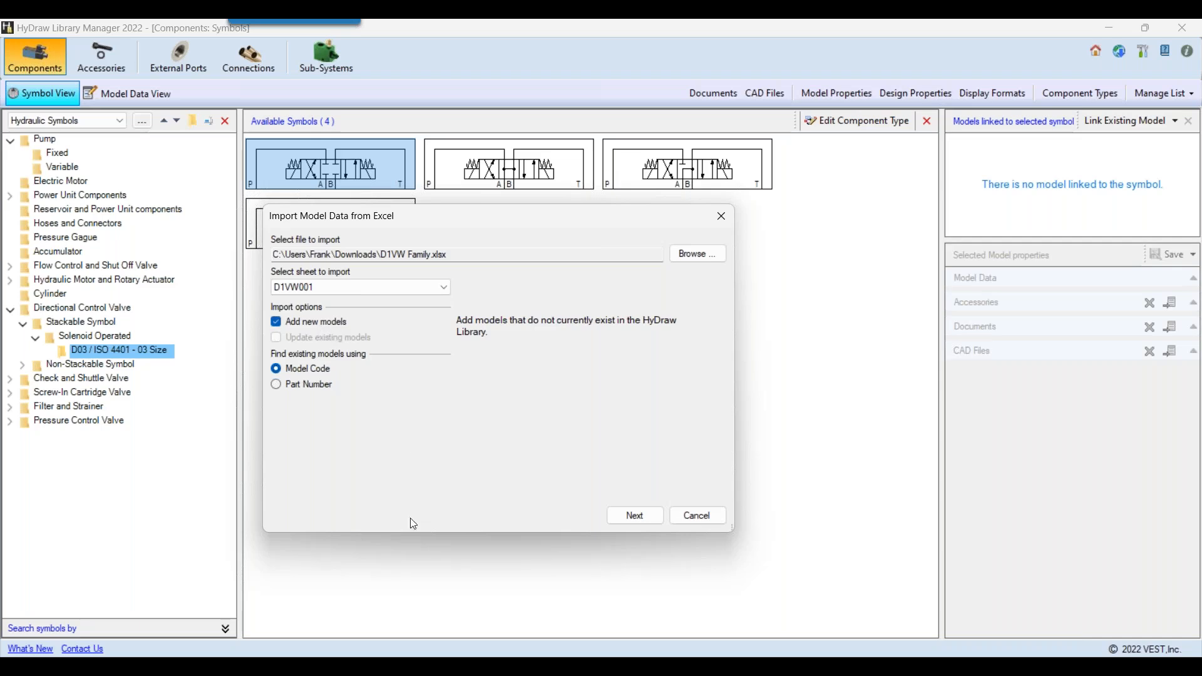
Switch to the Book4 workbook in Excel to review the valve model columns, and return to the import dialog.
mouse_move(404, 649)
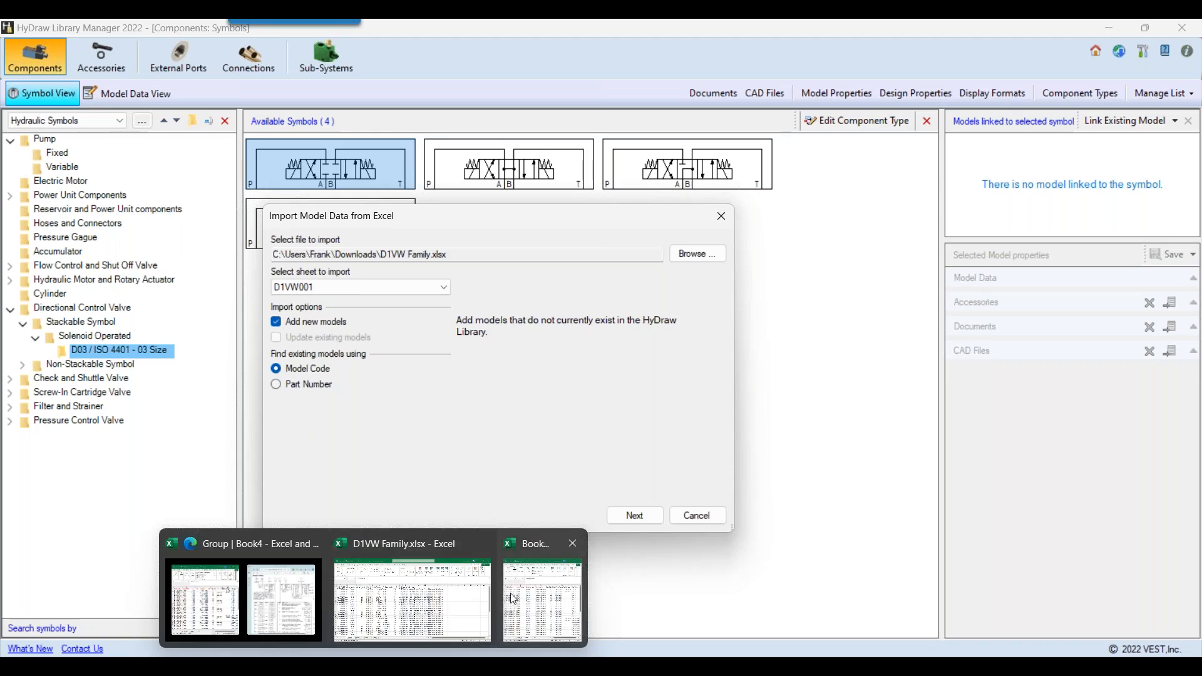
click(542, 600)
click(544, 266)
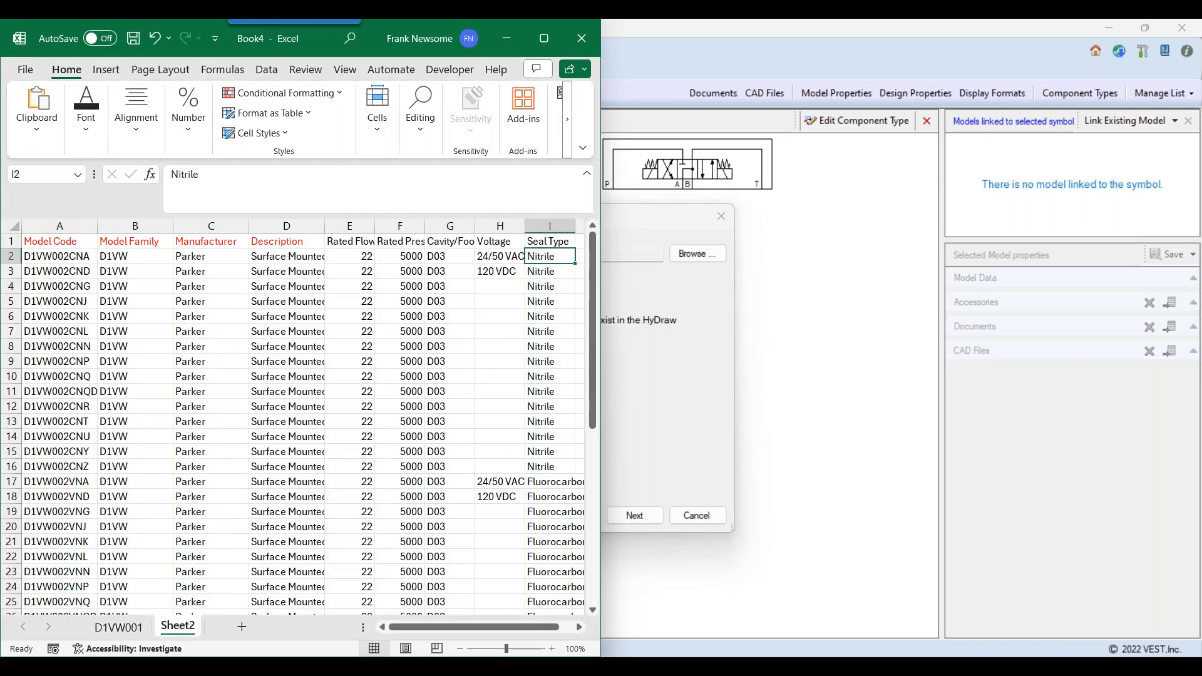
click(505, 285)
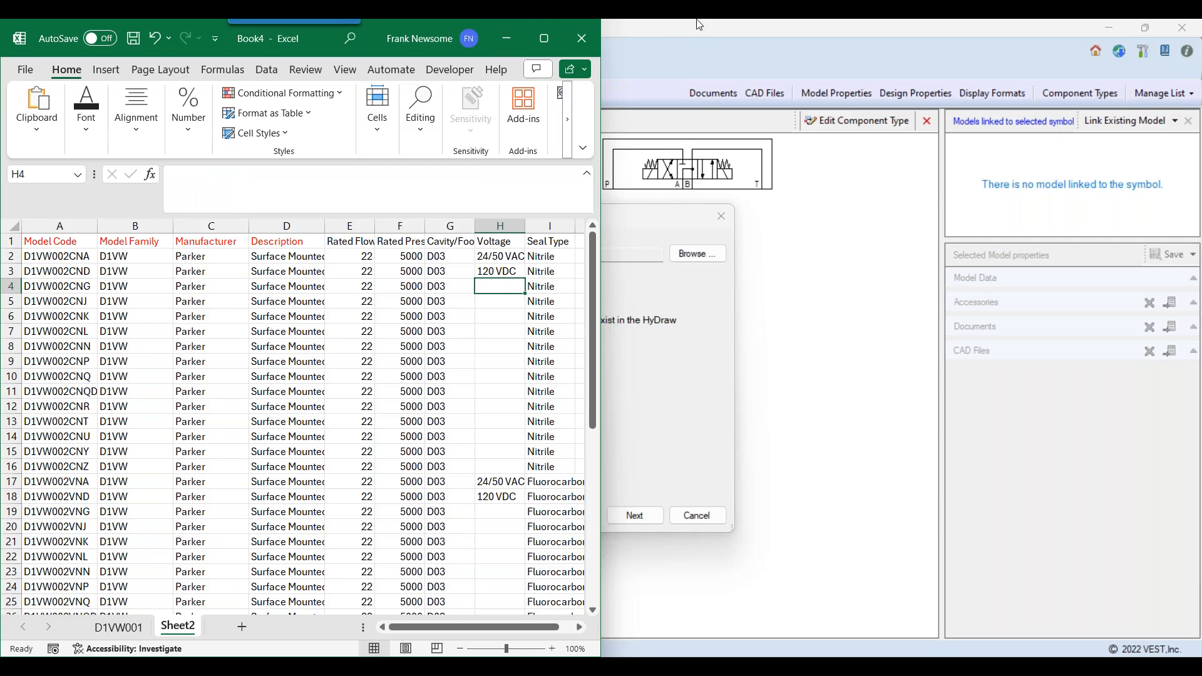
click(637, 80)
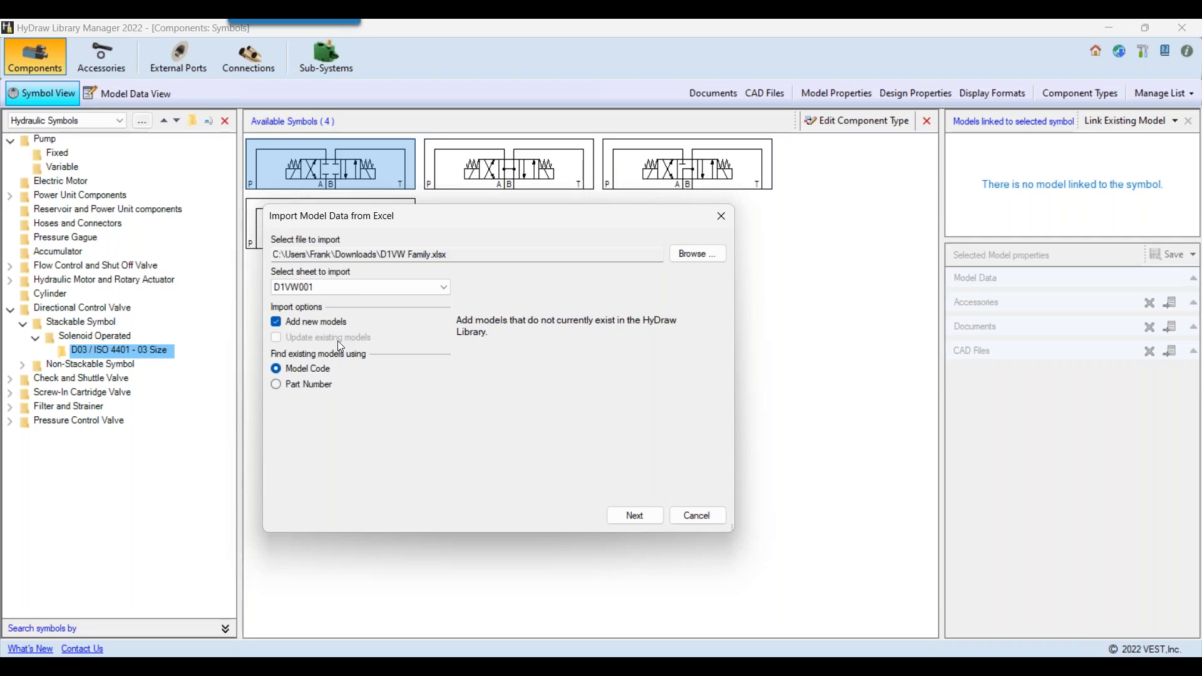
mouse_move(369, 662)
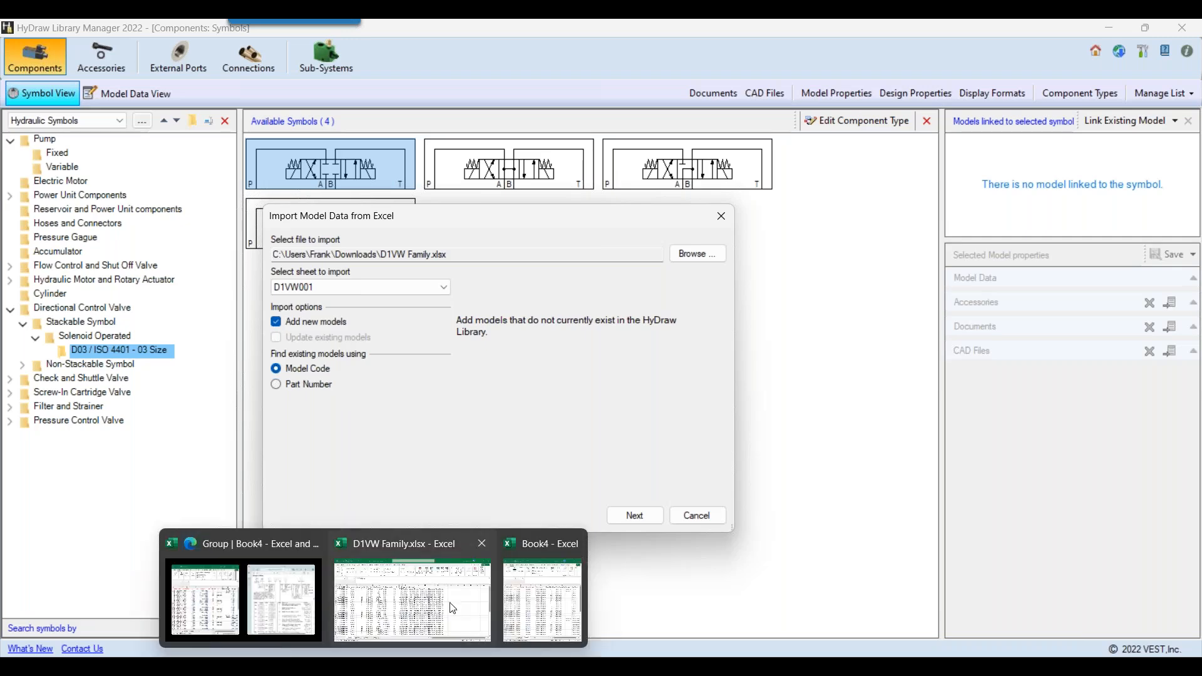
mouse_move(519, 593)
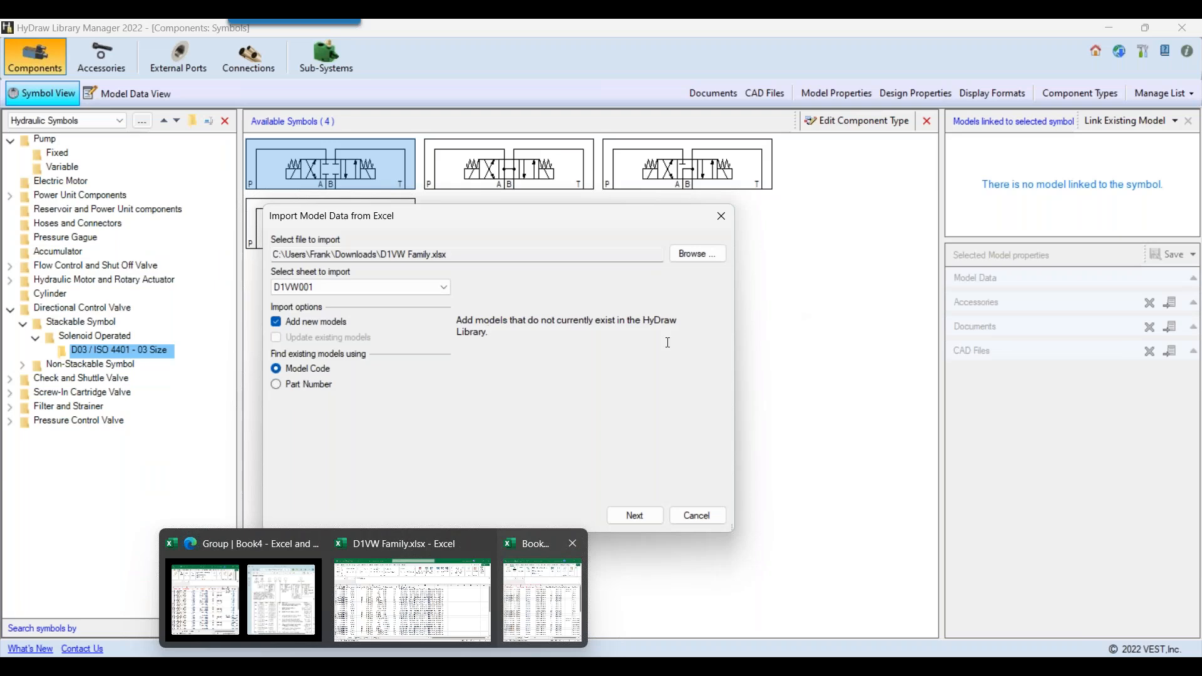
click(535, 622)
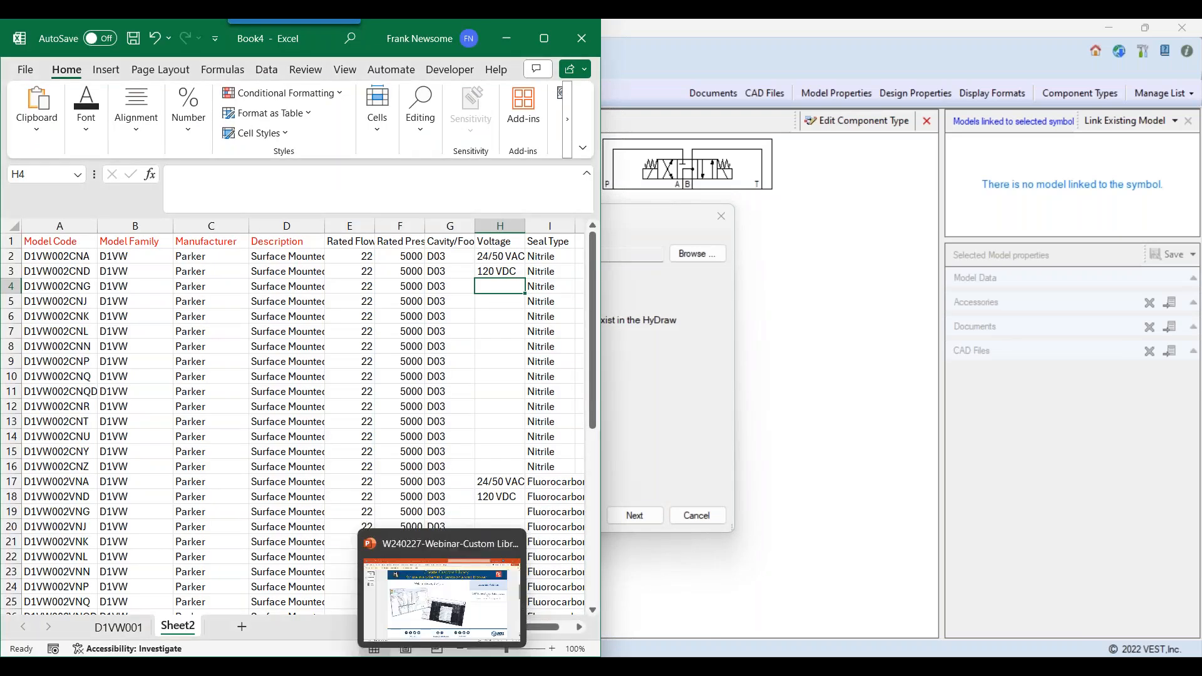
click(429, 592)
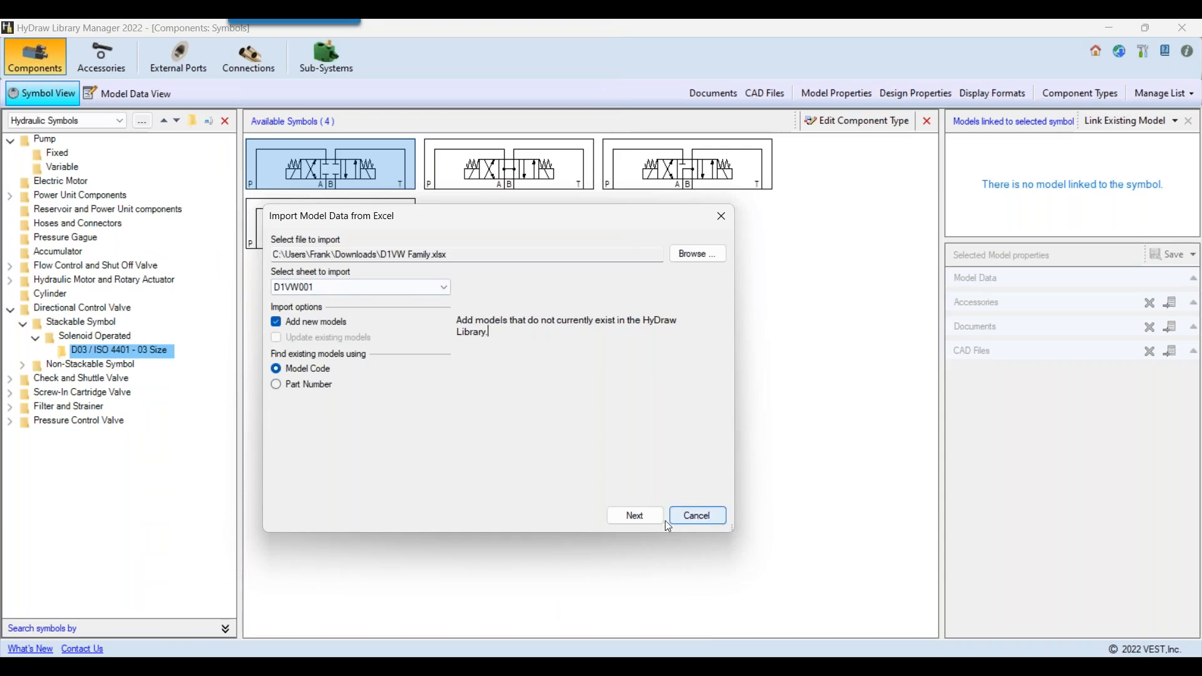
Mark the import data as having headers and include all columns, from Model Code to Description.
click(634, 515)
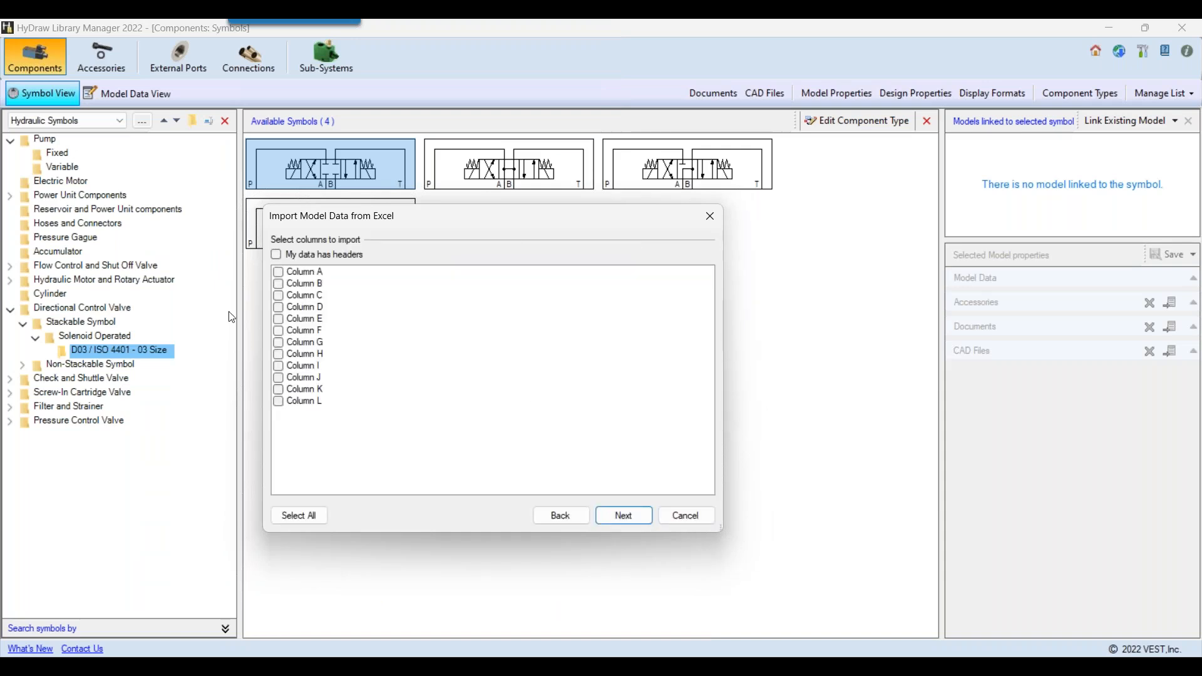
click(325, 255)
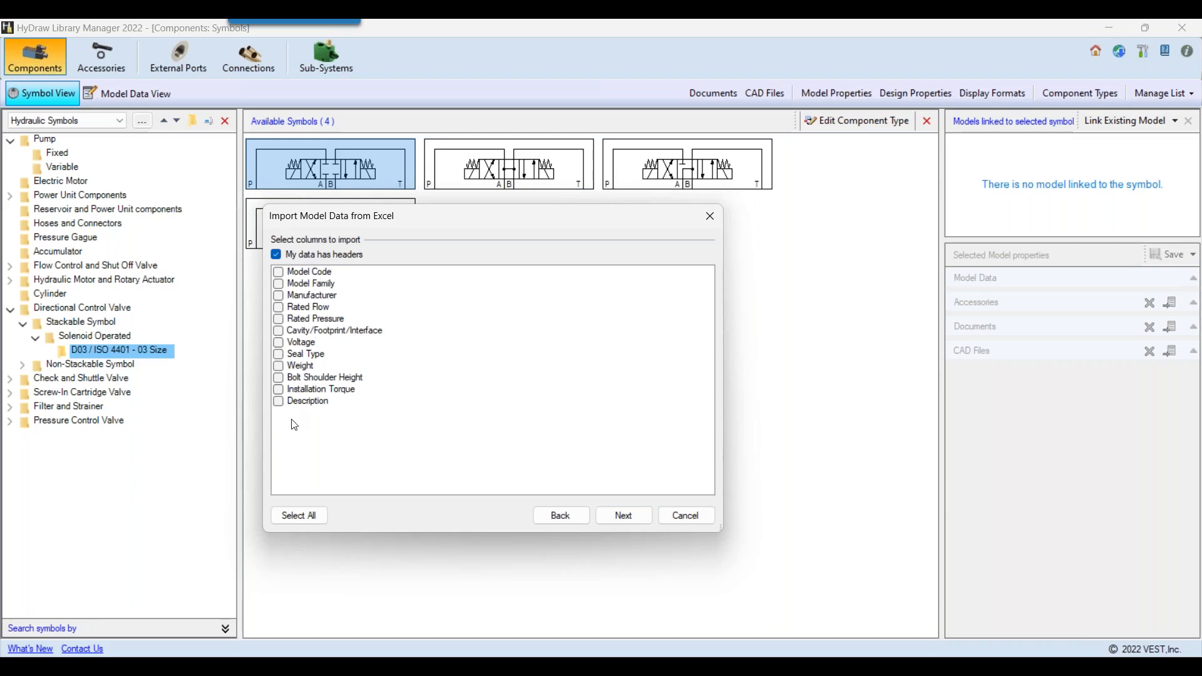
click(301, 515)
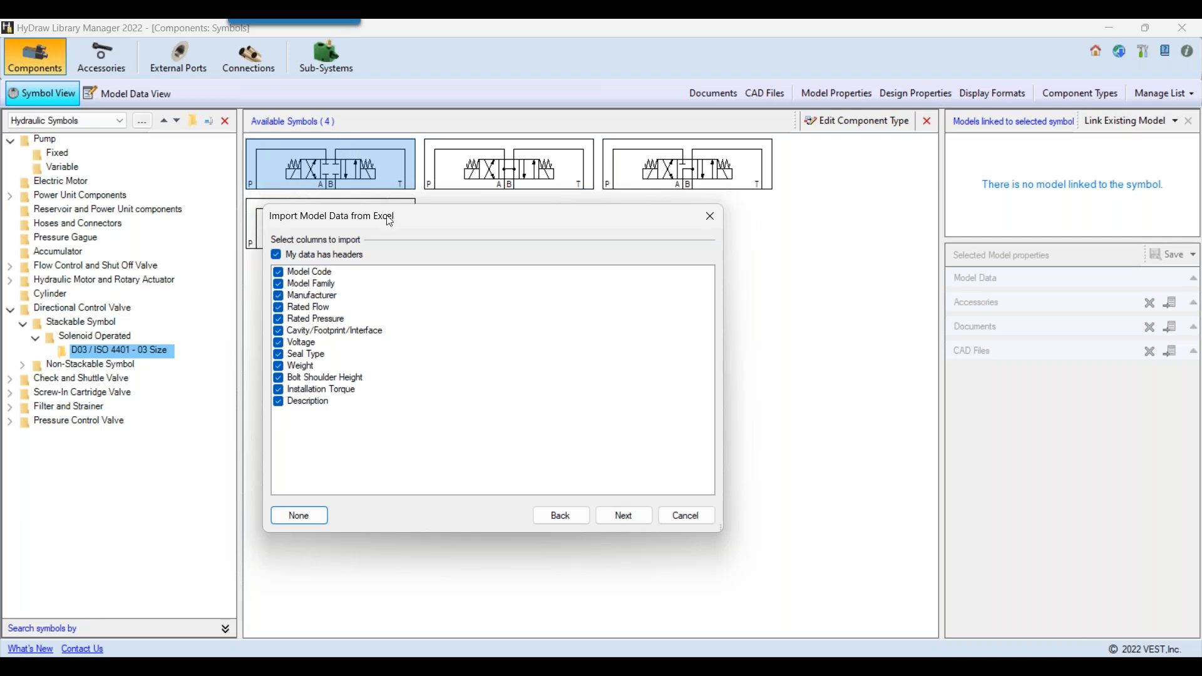
click(641, 515)
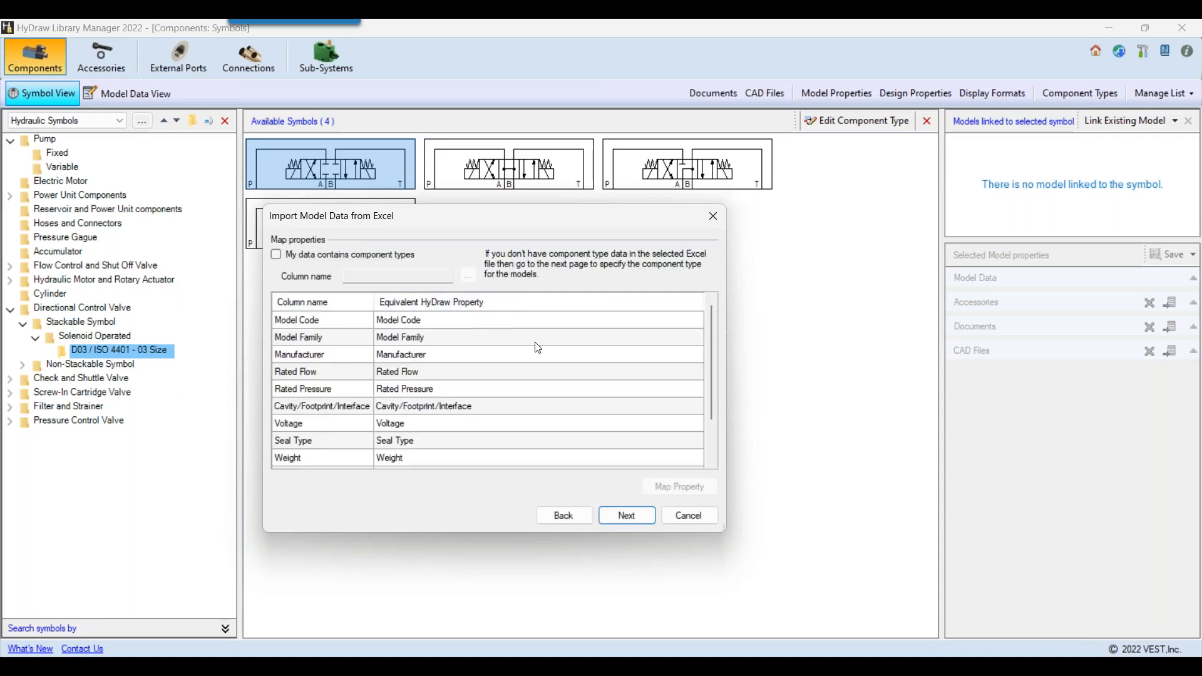
Check how the spreadsheet columns map to HyDraw properties, including rated pressure, cavity, voltage, weight and installation torque.
scroll(538, 348, down, 1)
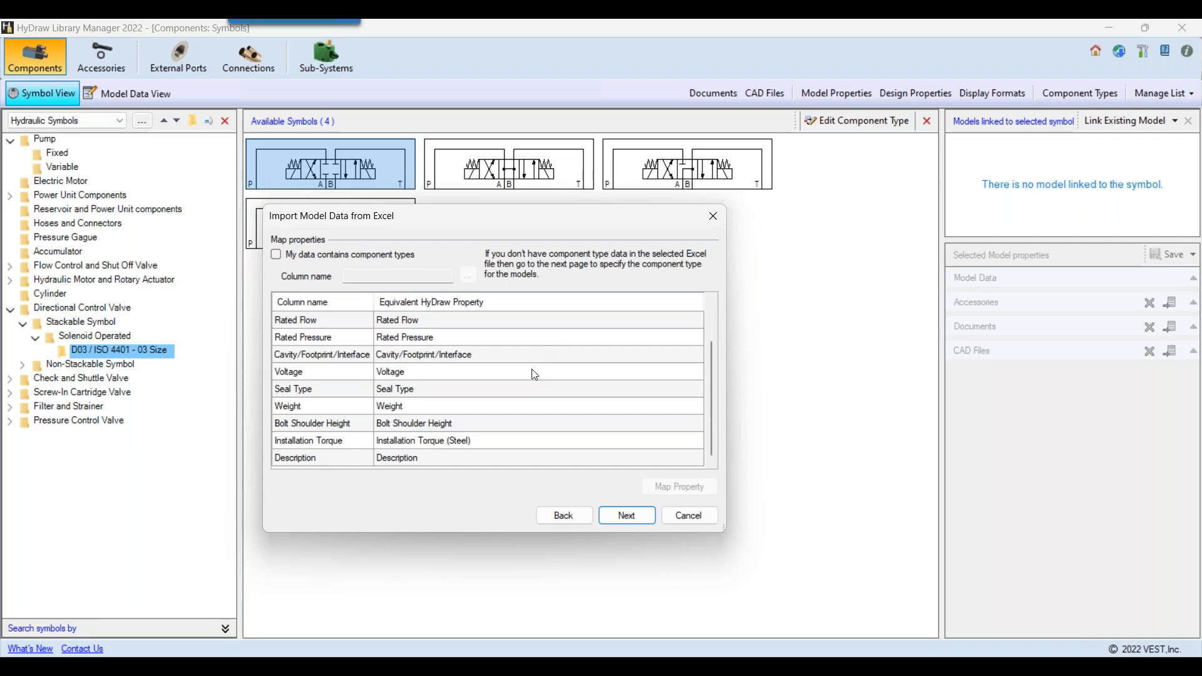
scroll(535, 374, up, 1)
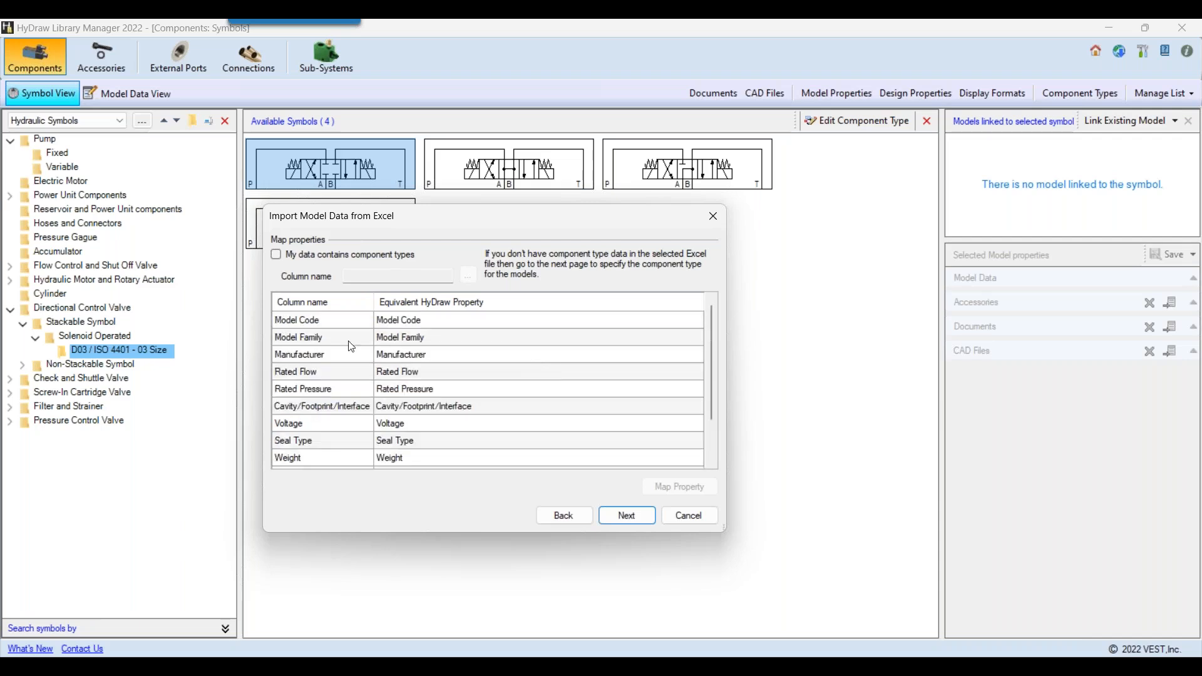
click(392, 375)
click(324, 389)
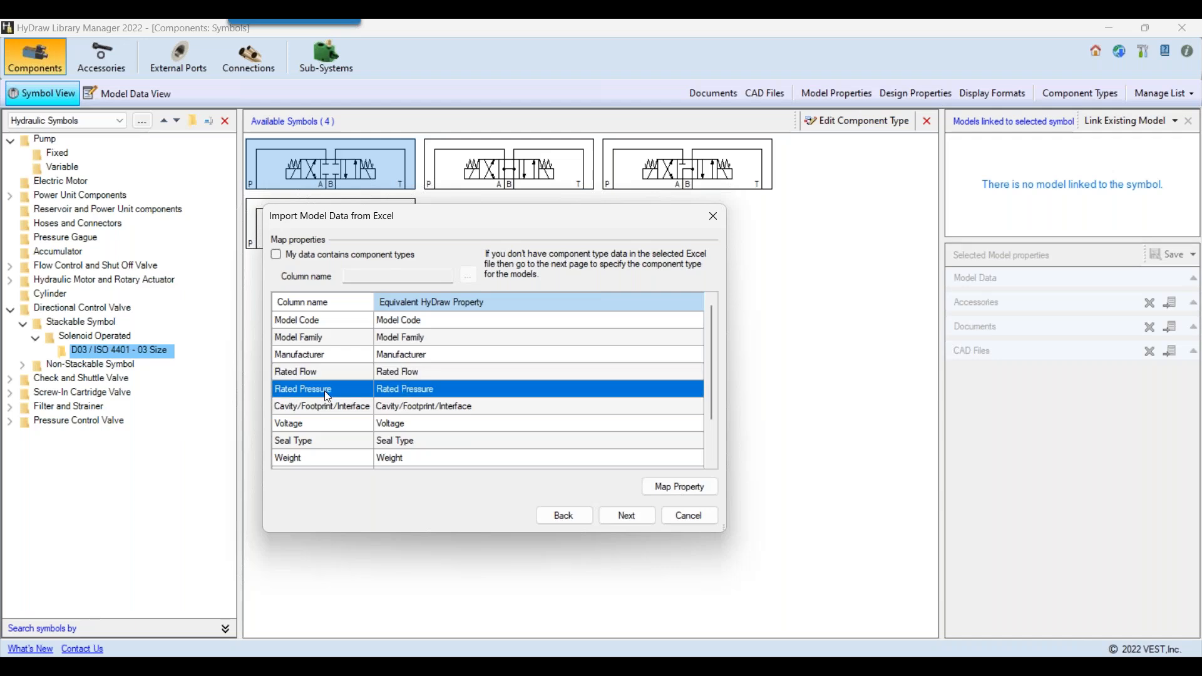
scroll(322, 376, down, 1)
click(324, 358)
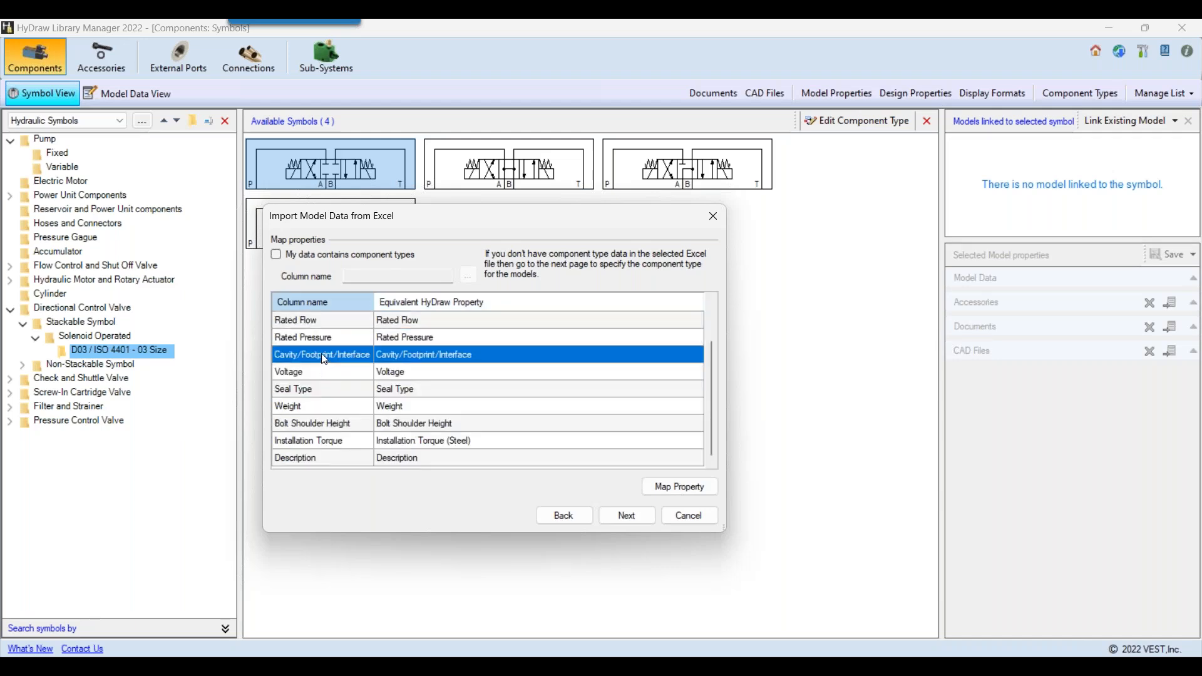
click(328, 377)
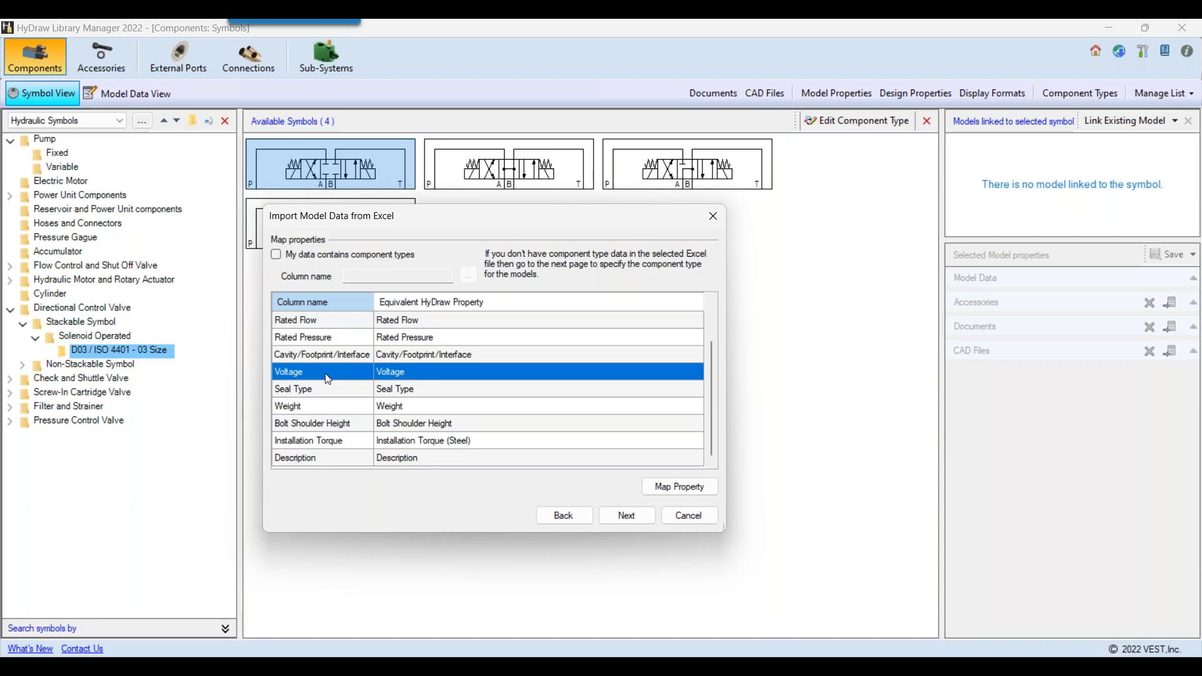
click(441, 407)
click(488, 440)
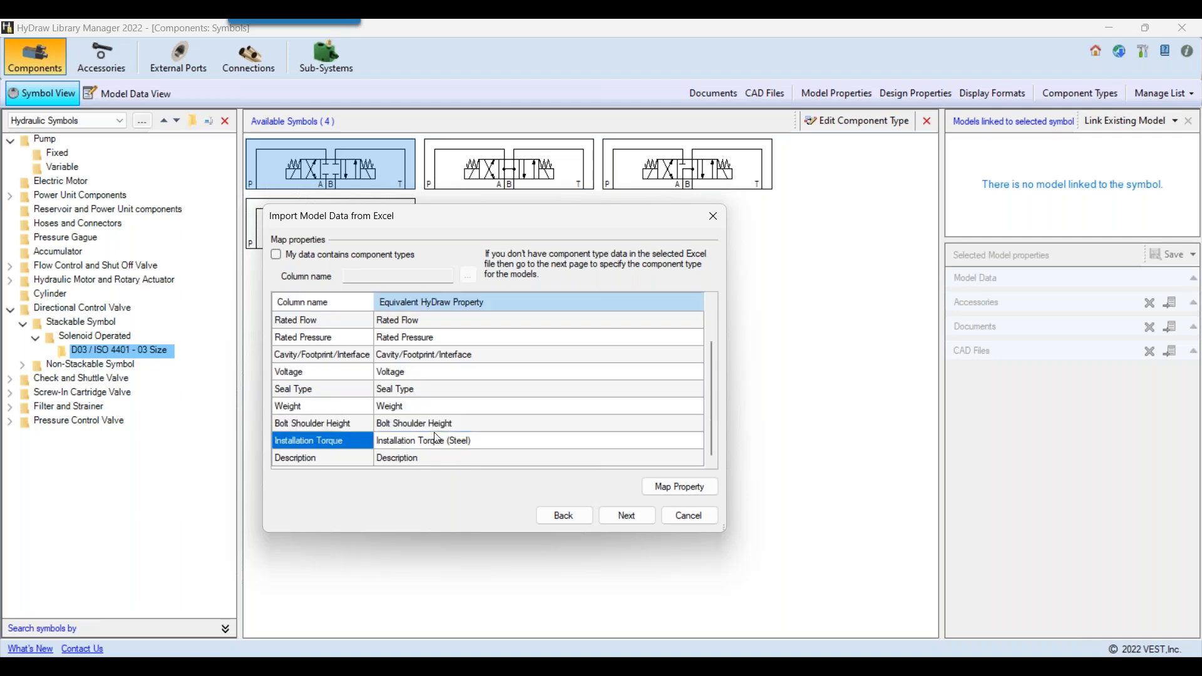
Try to import all listed D1VW001 models, declining to continue without the Seal Type property, and cancel the import.
click(622, 515)
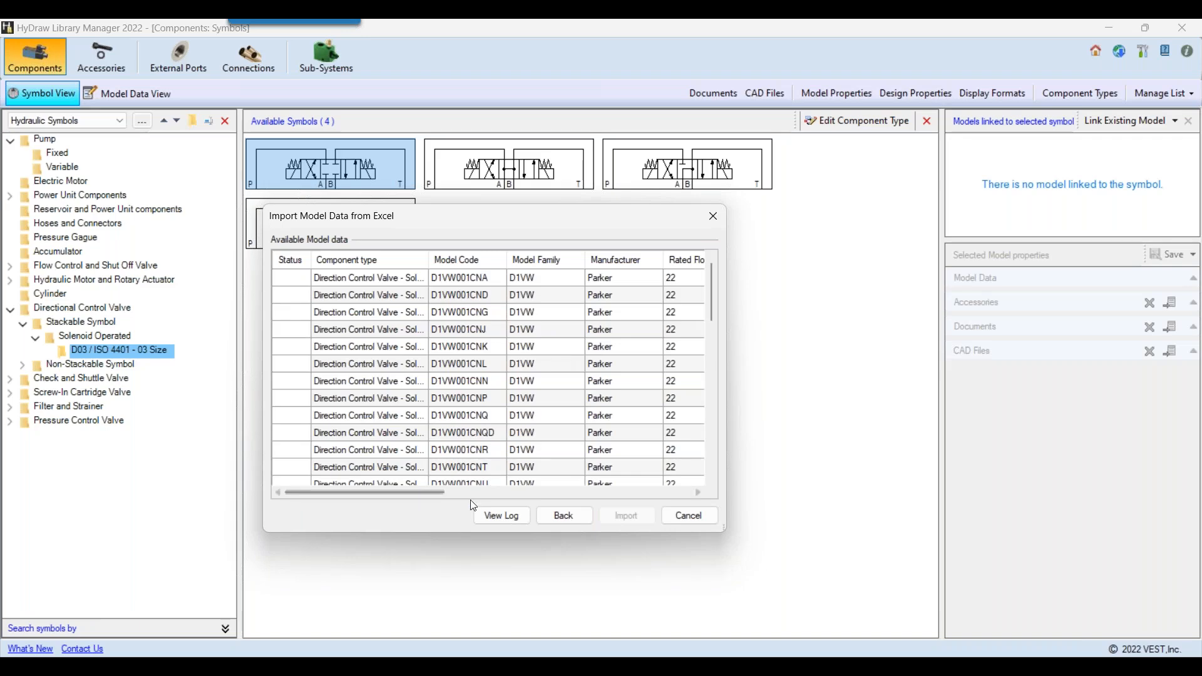
mouse_move(365, 492)
mouse_down()
mouse_move(615, 494)
mouse_move(366, 493)
mouse_up()
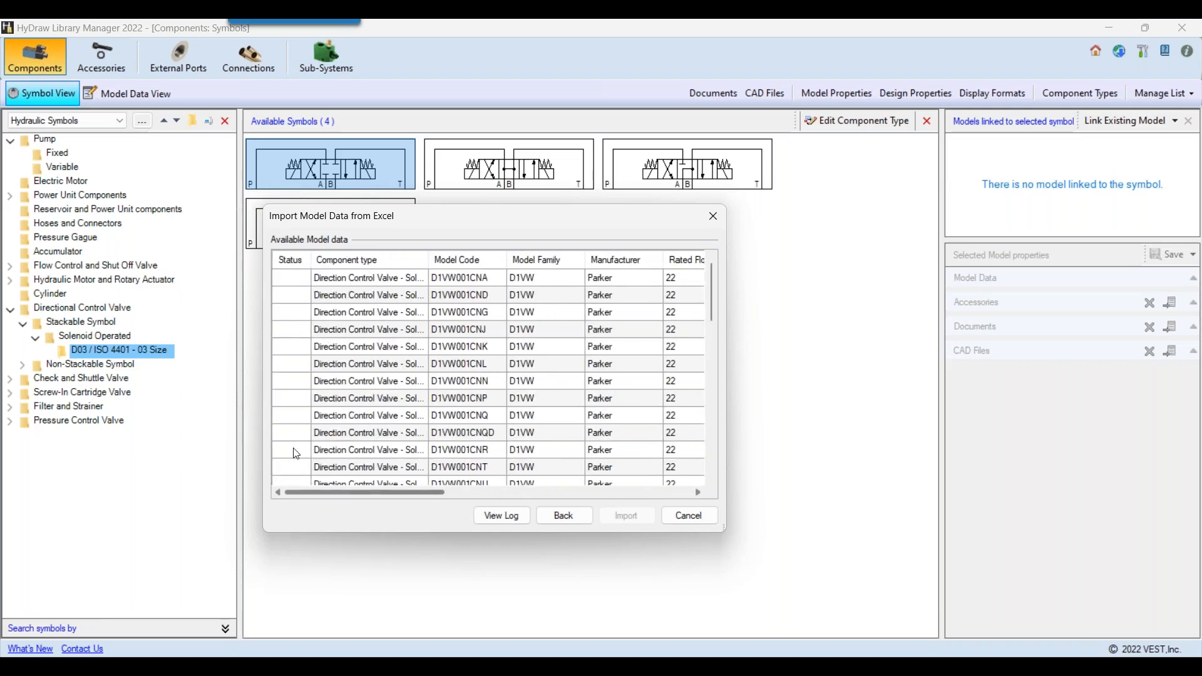
key(ctrl+a)
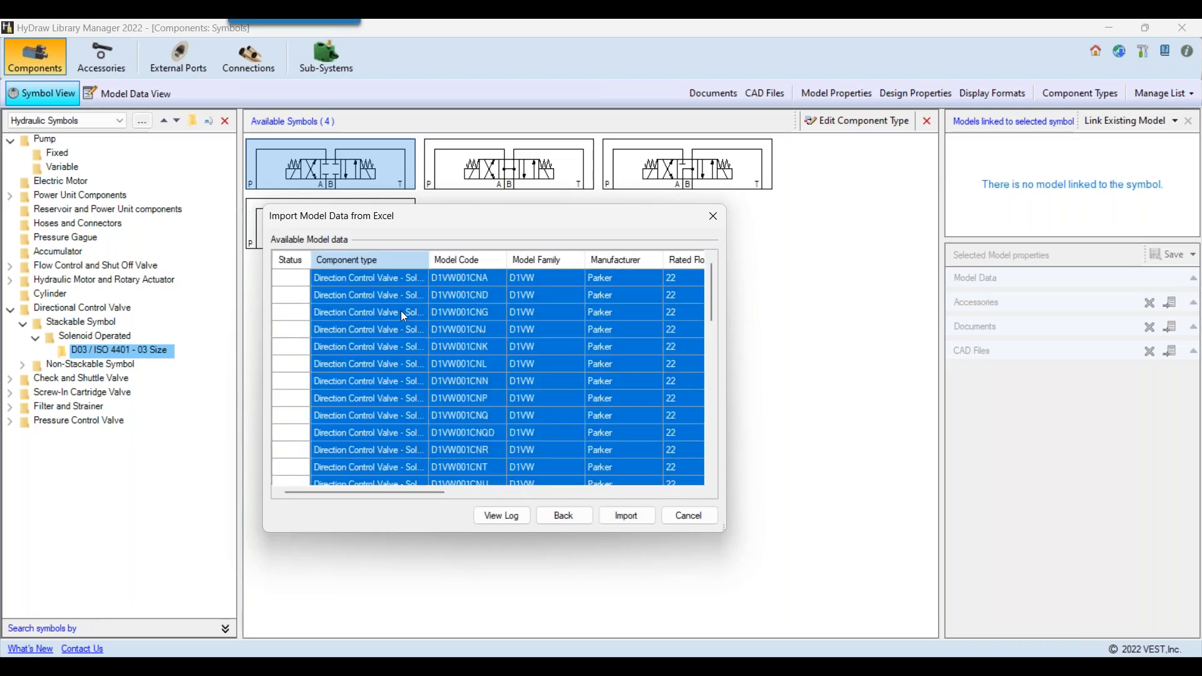
click(627, 515)
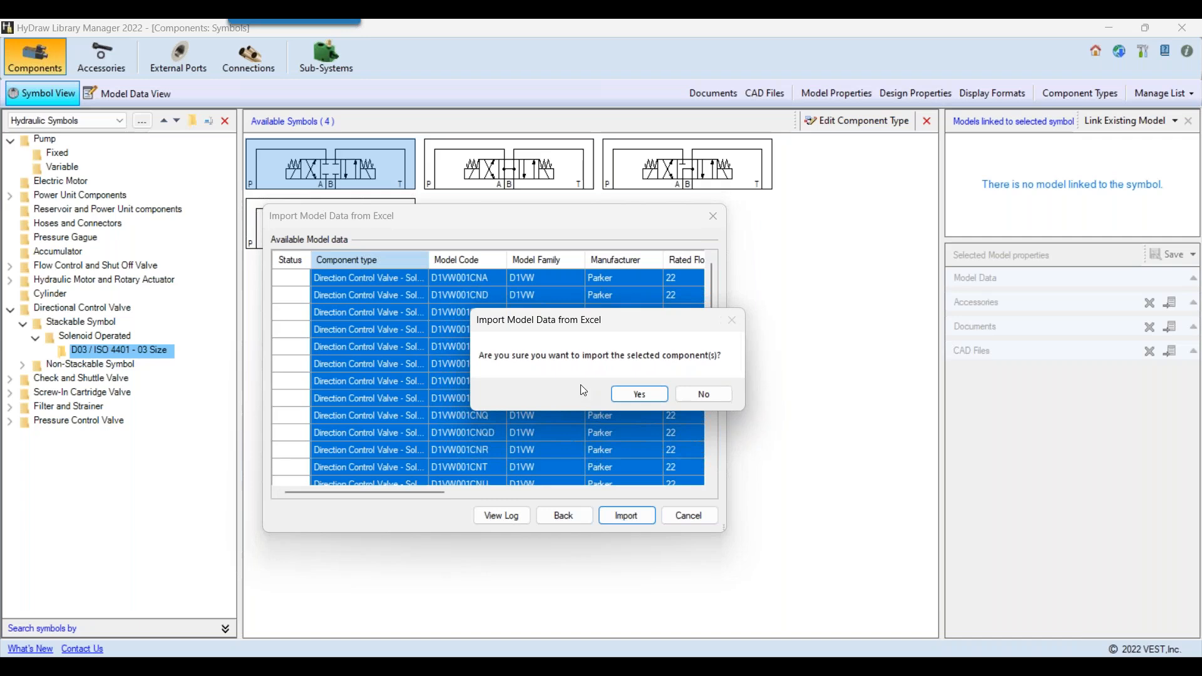
click(638, 395)
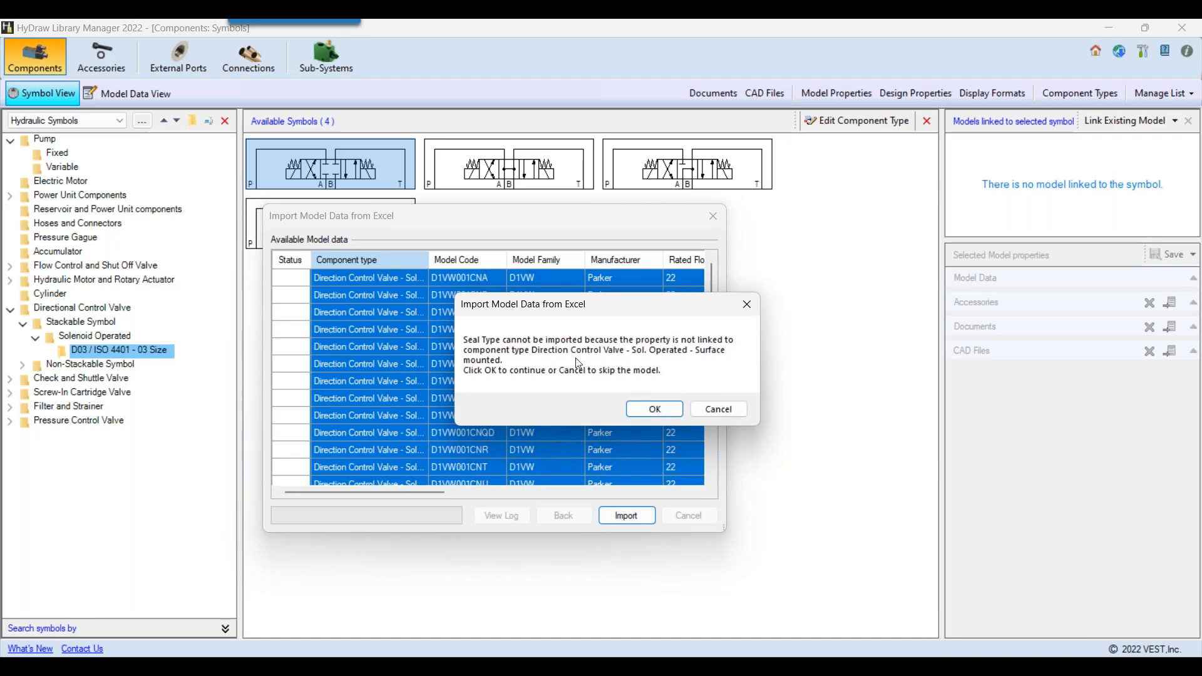
click(718, 408)
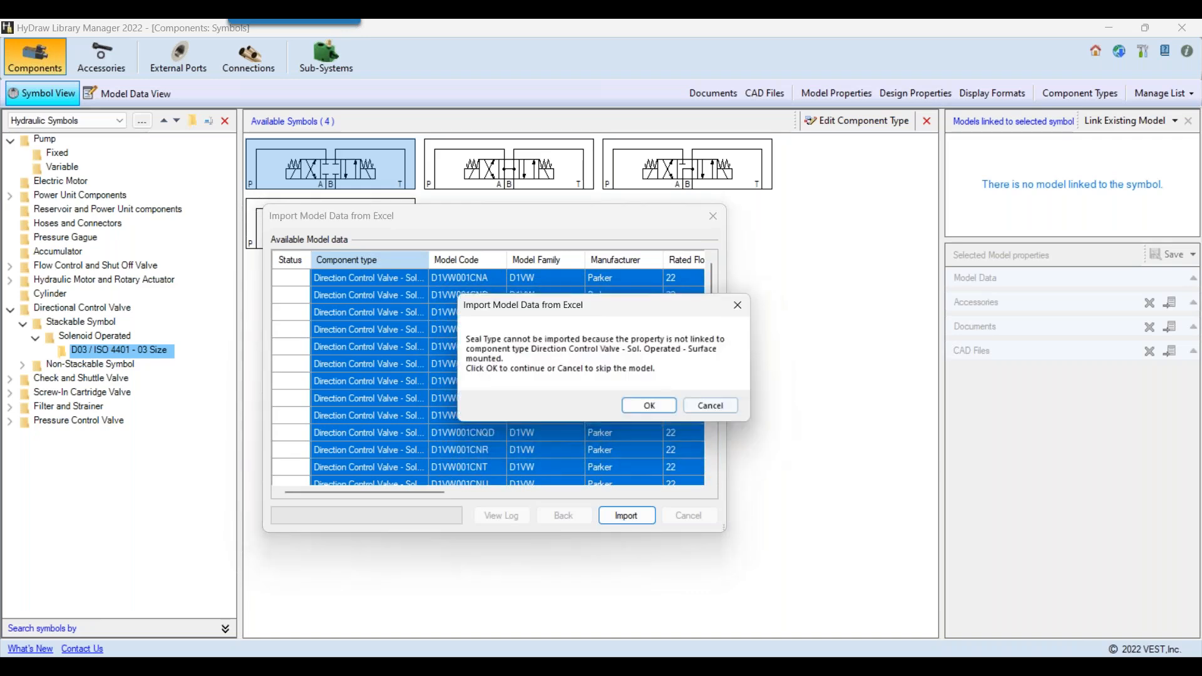
click(717, 409)
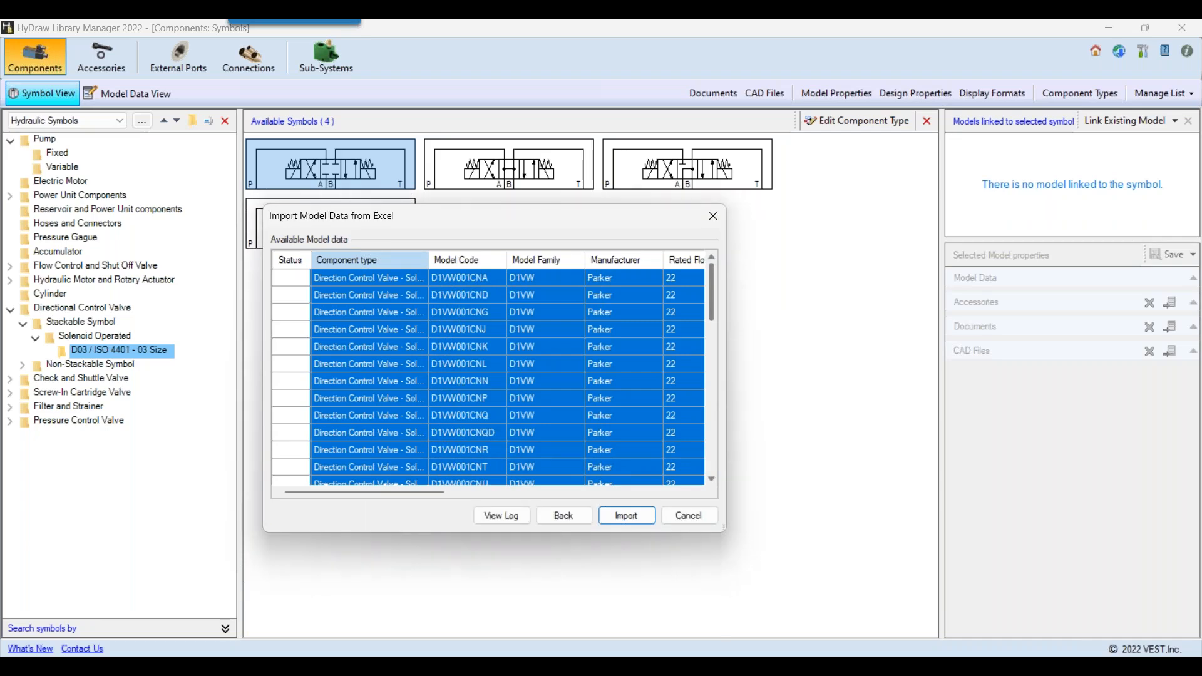
click(689, 515)
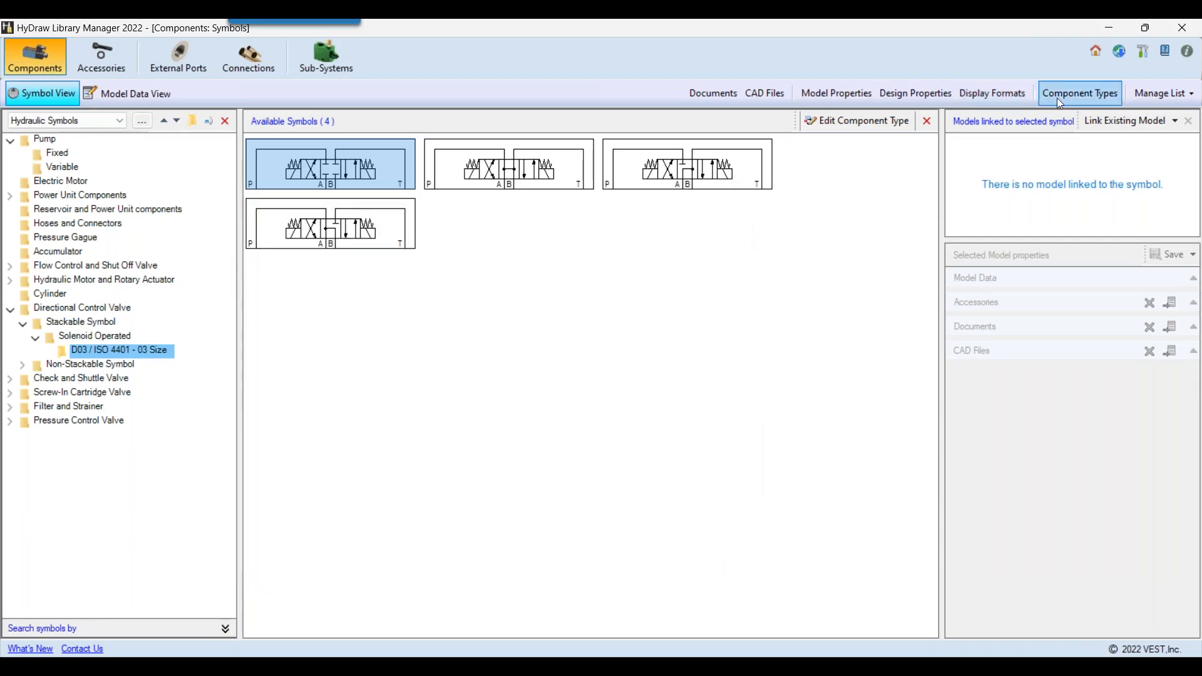
Add the Seal Type model property to component type Direction Control Valve - Sol. Operated - Surface mounted, save it and return to the symbols.
click(1056, 98)
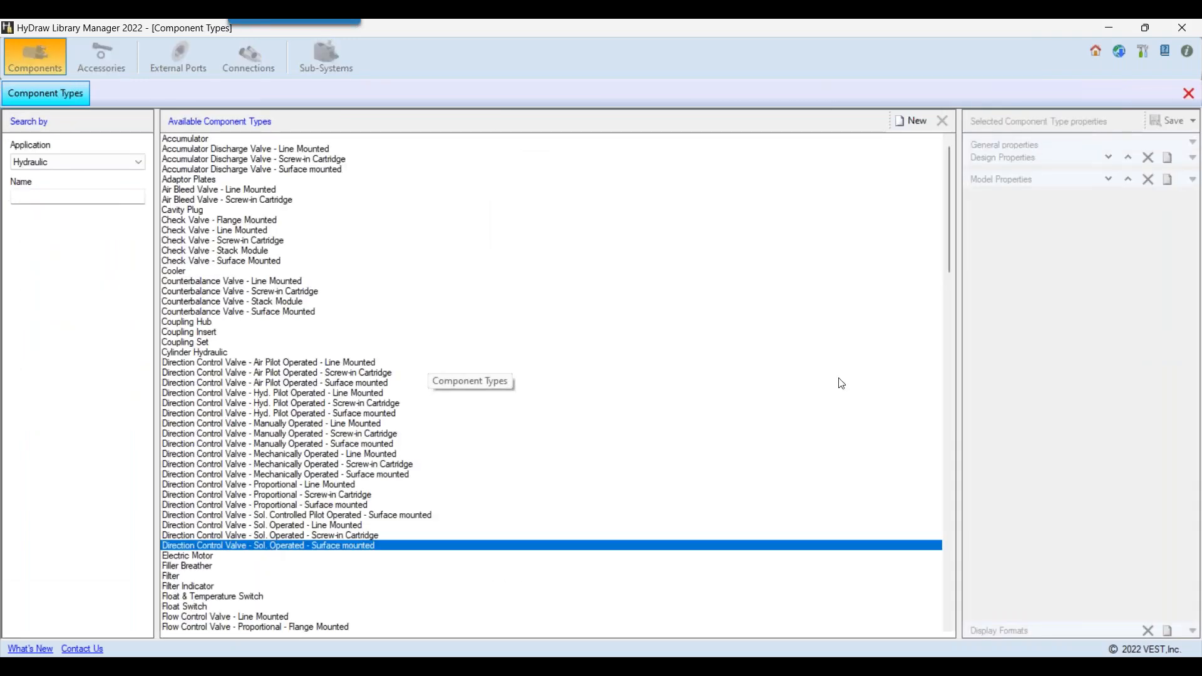
click(1167, 344)
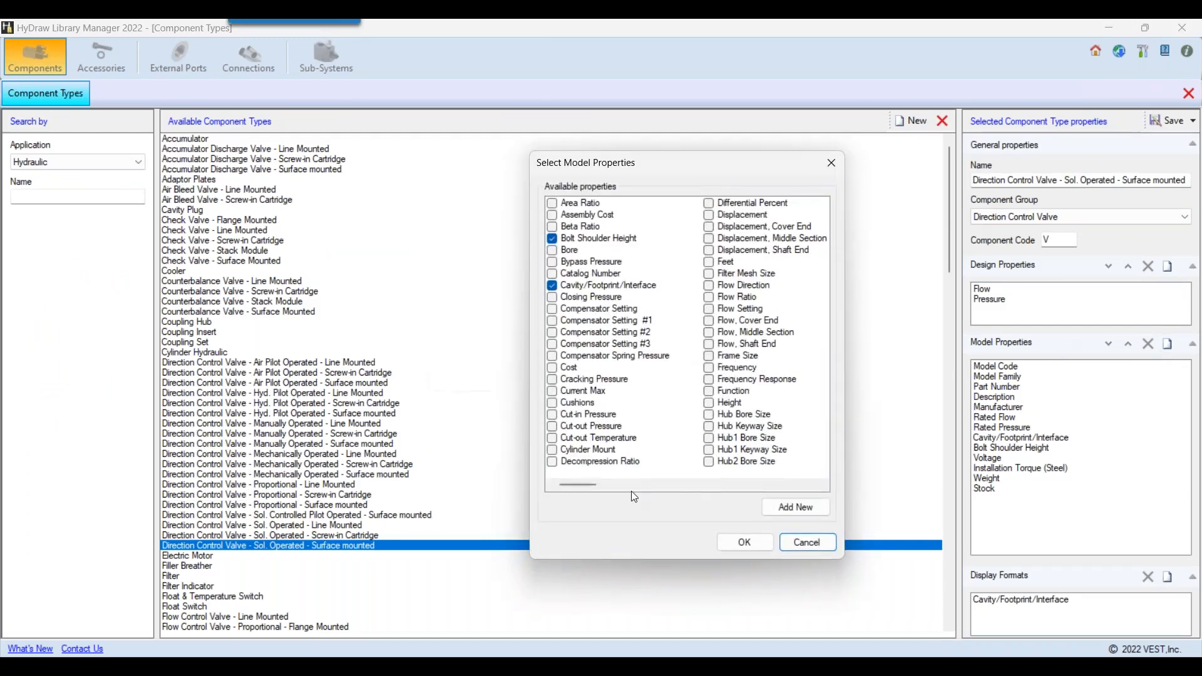
drag(585, 485, 715, 486)
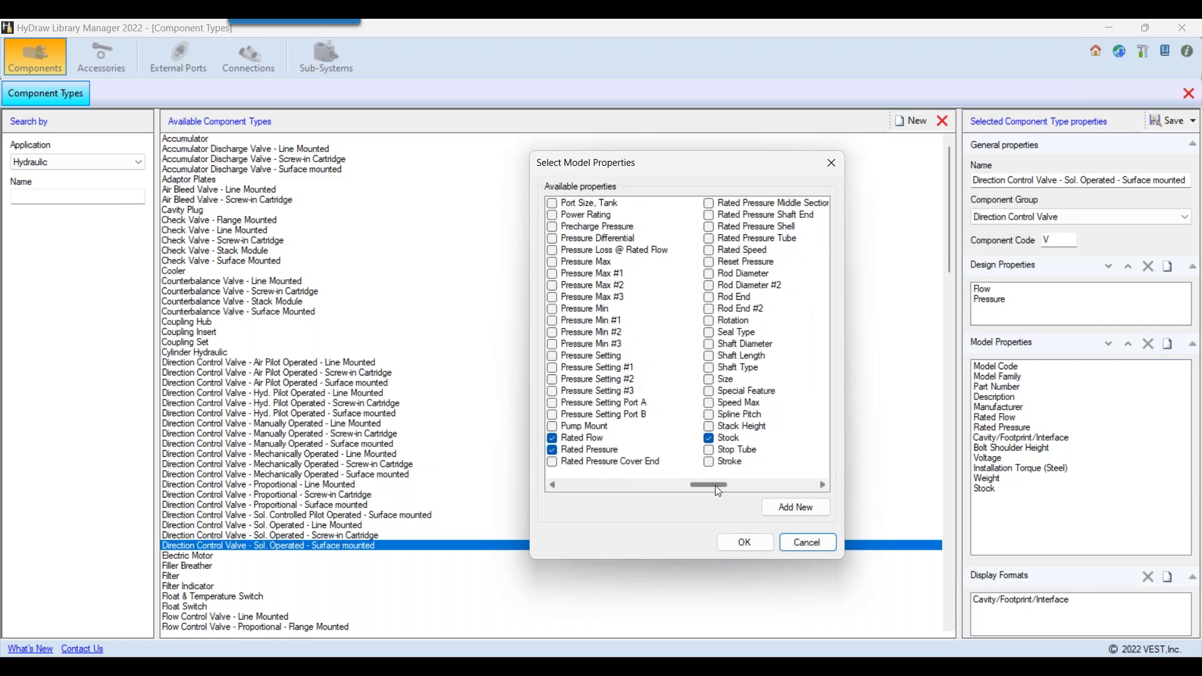
click(735, 333)
click(751, 547)
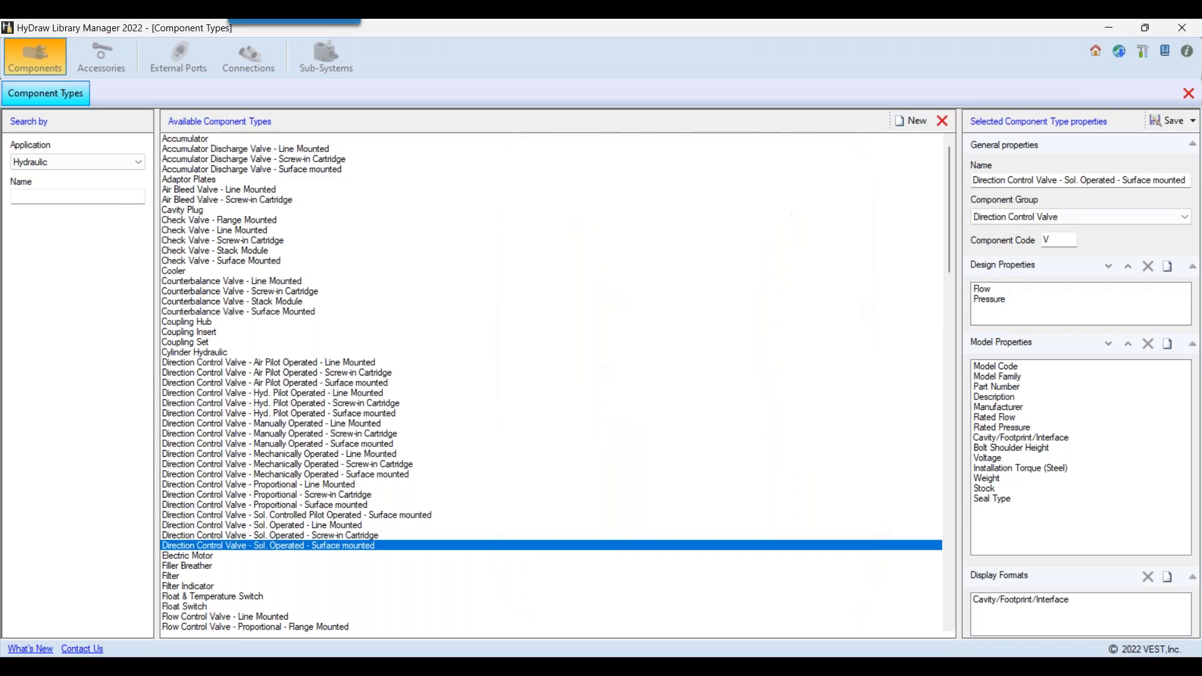
click(1152, 123)
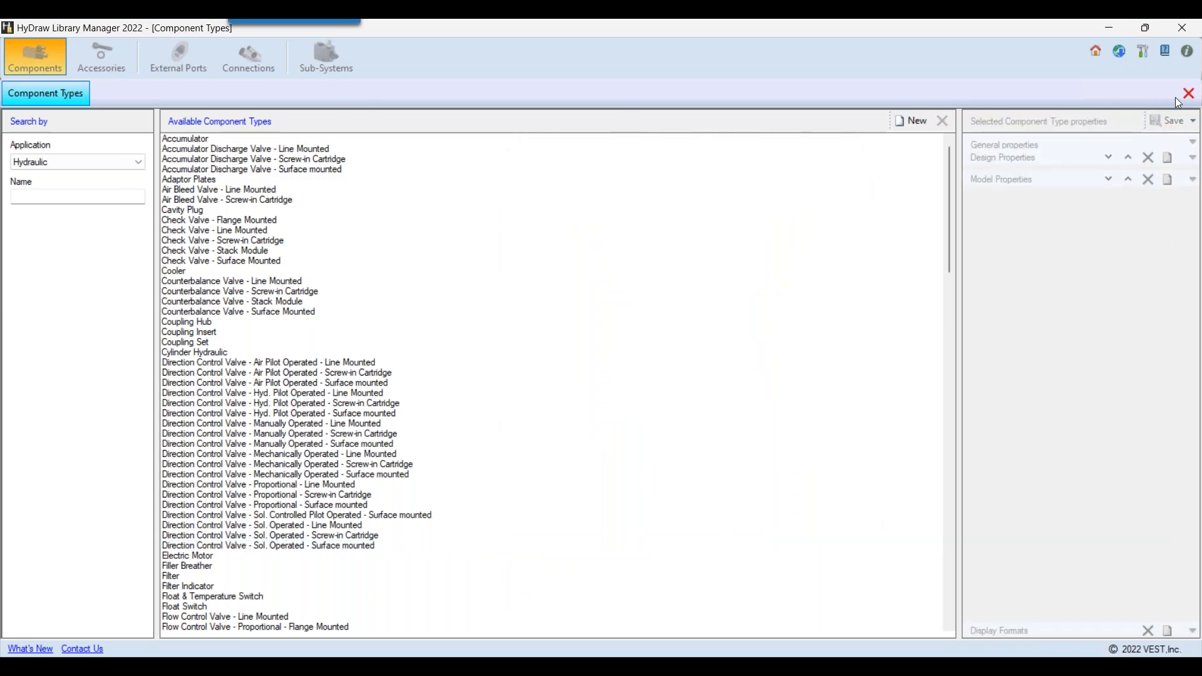
double_click(981, 25)
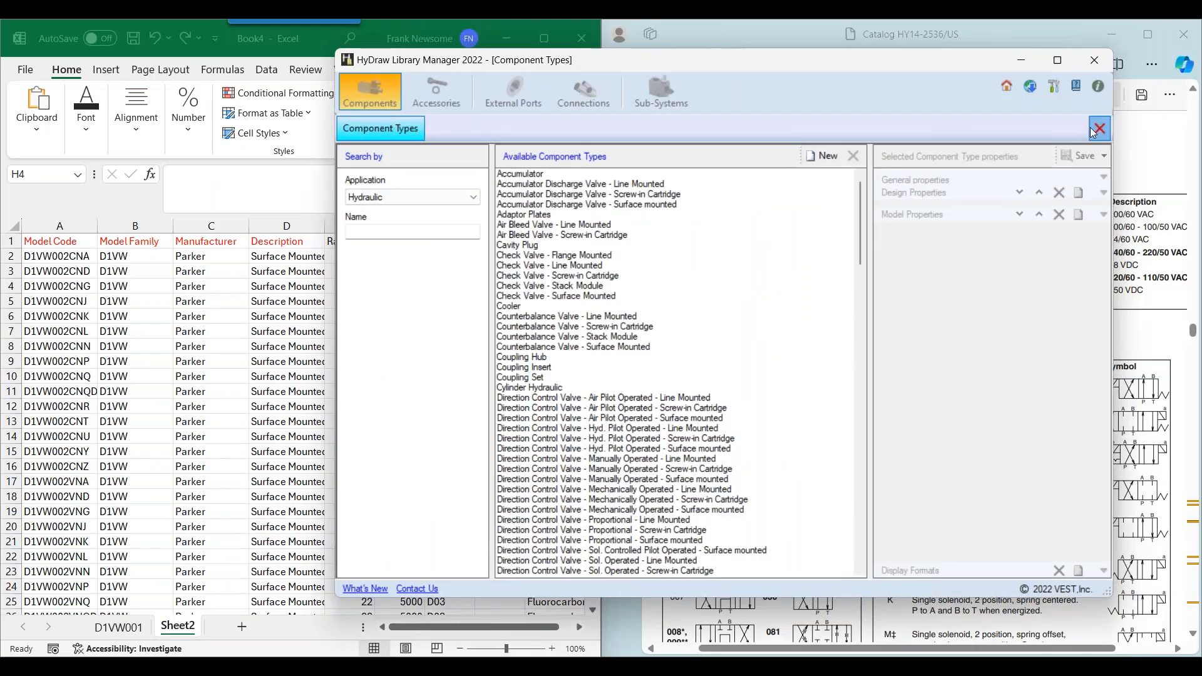
click(1098, 125)
drag(927, 32, 935, 20)
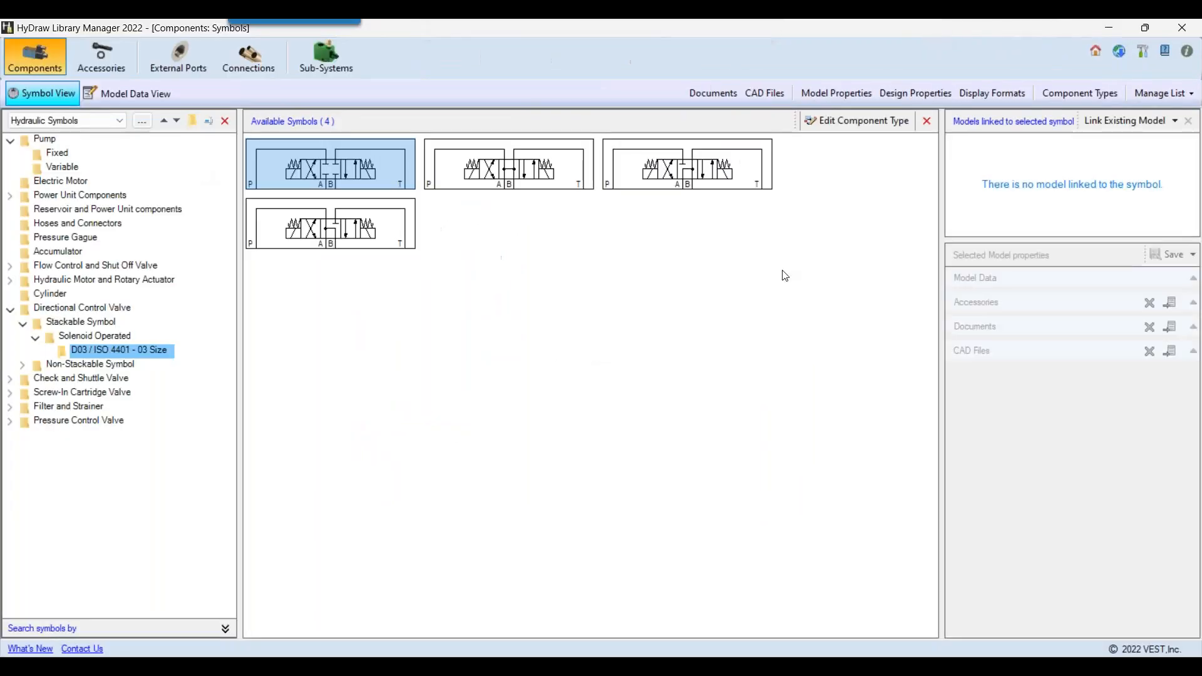
Start importing and linking model data to the first stackable D03 symbol, using the D1VW001 sheet of D1VW Family.xlsx.
click(1173, 123)
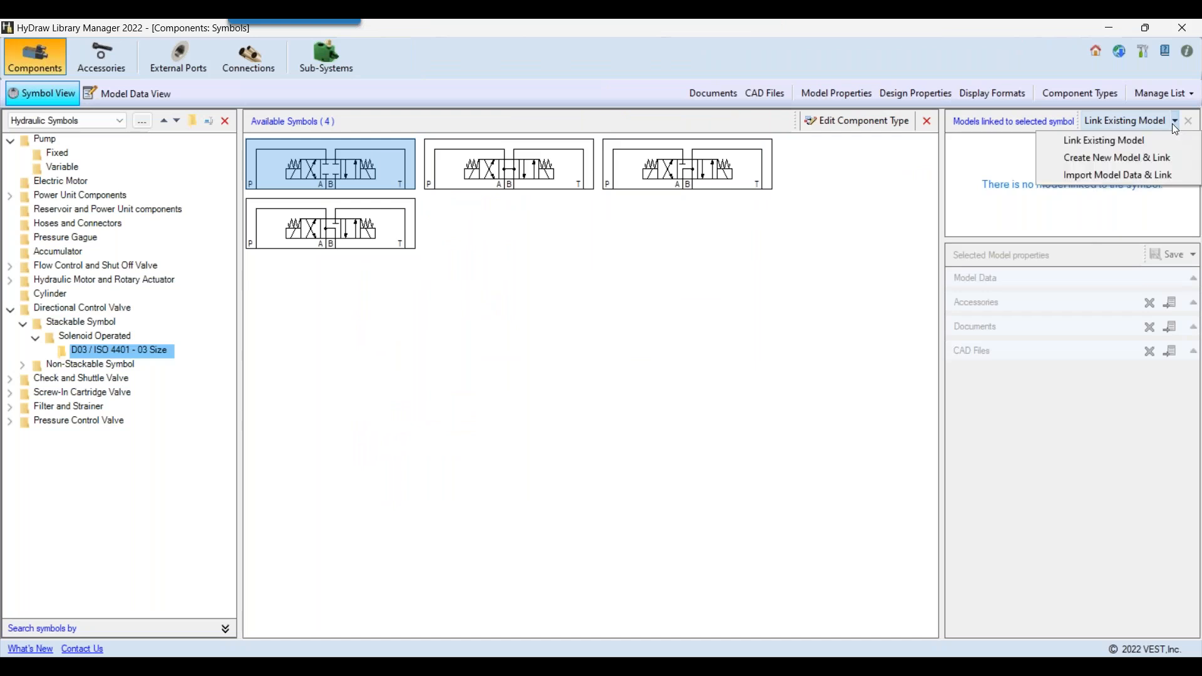
click(1118, 175)
click(579, 139)
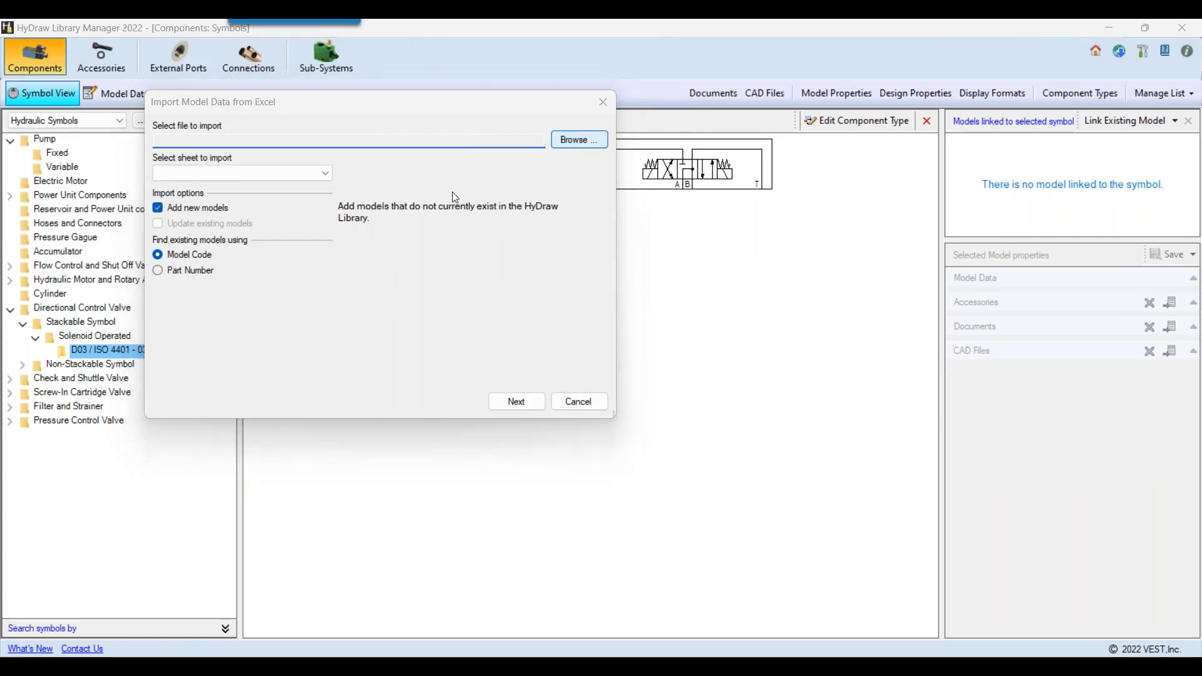
double_click(411, 267)
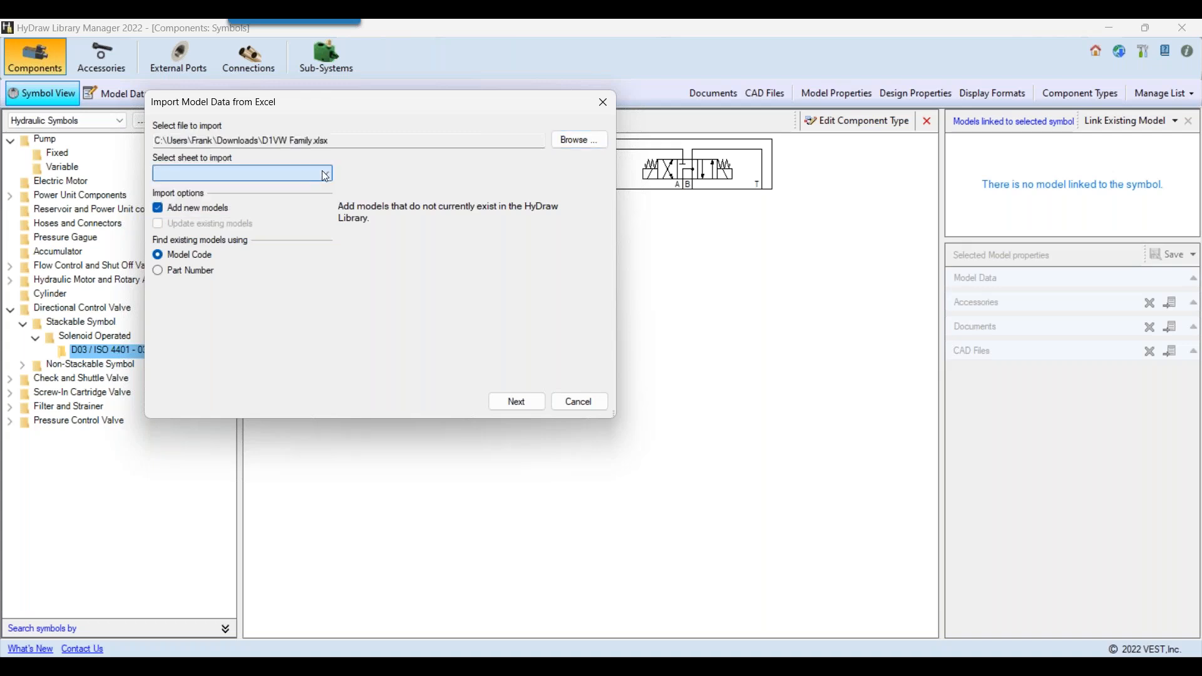
click(293, 174)
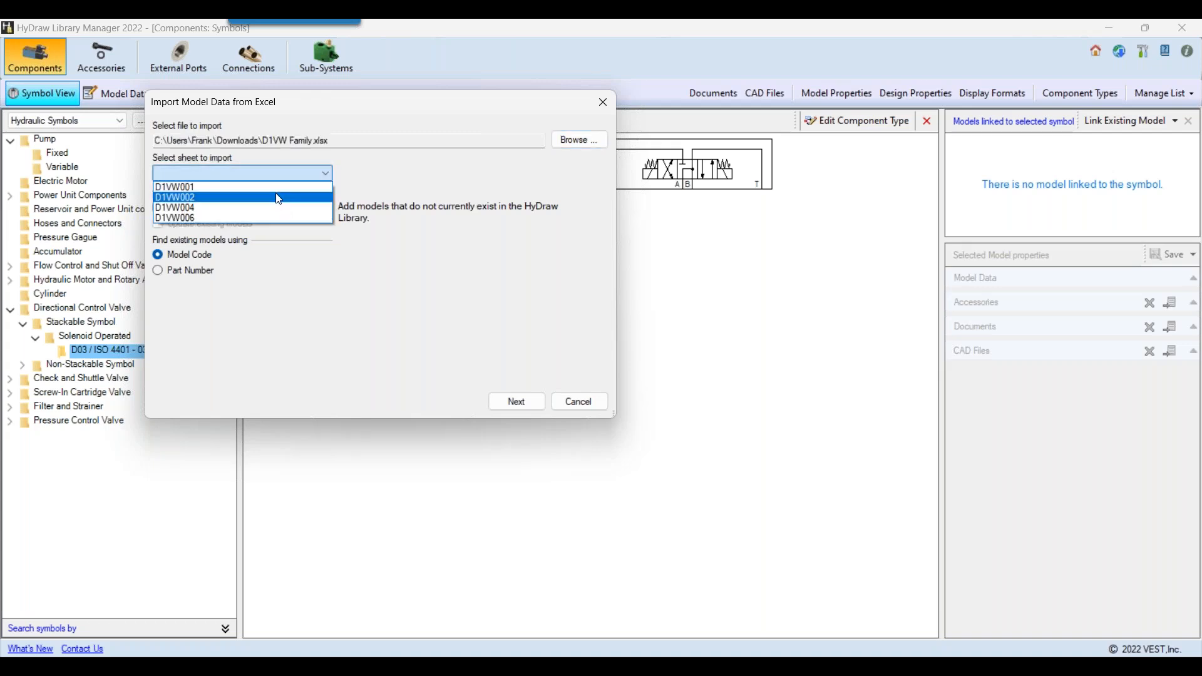
click(514, 399)
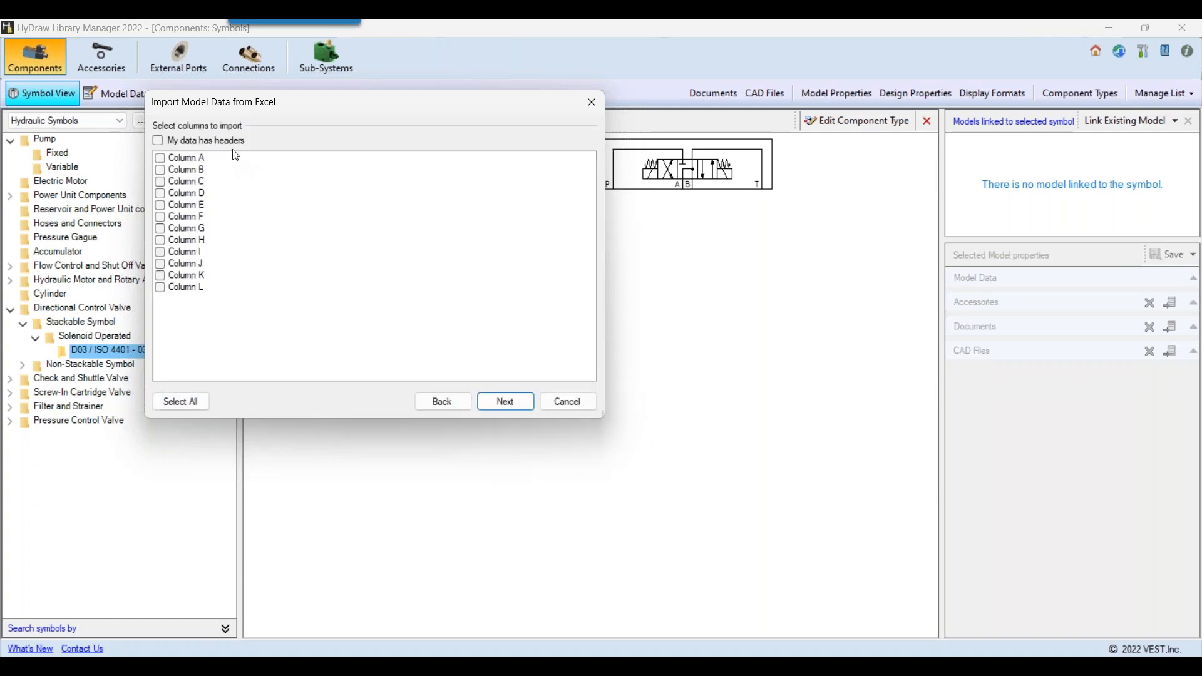
Mark the data as having headers, include all columns and accept the property mapping.
click(159, 141)
click(185, 403)
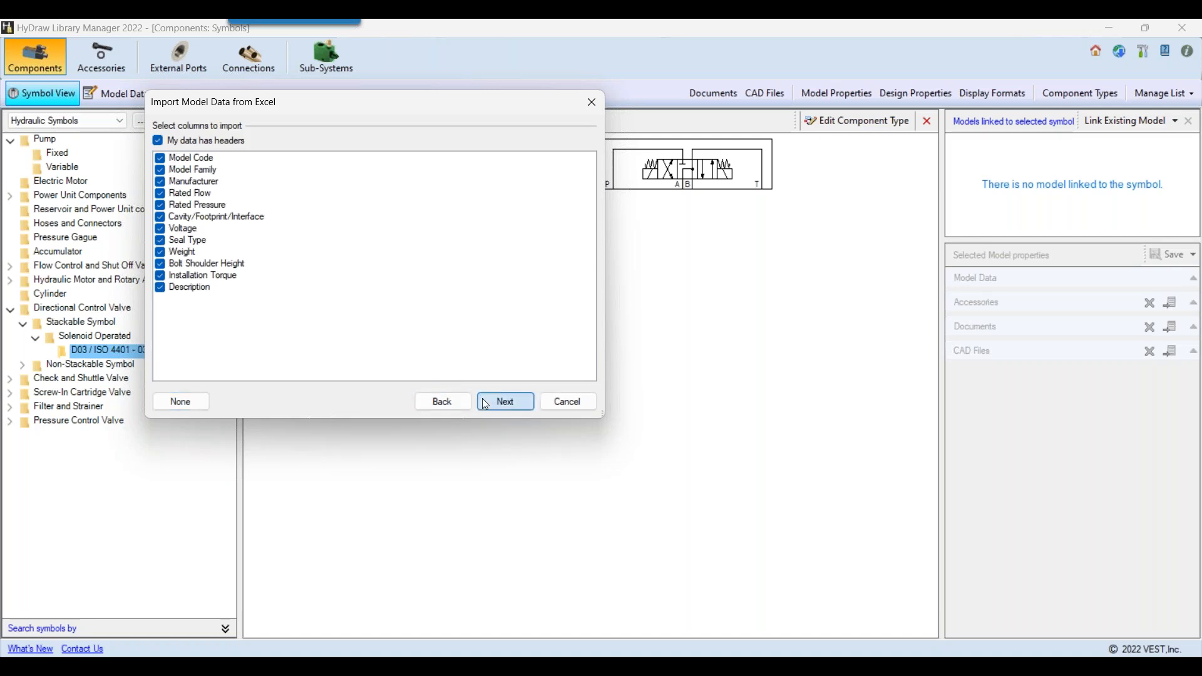
click(505, 401)
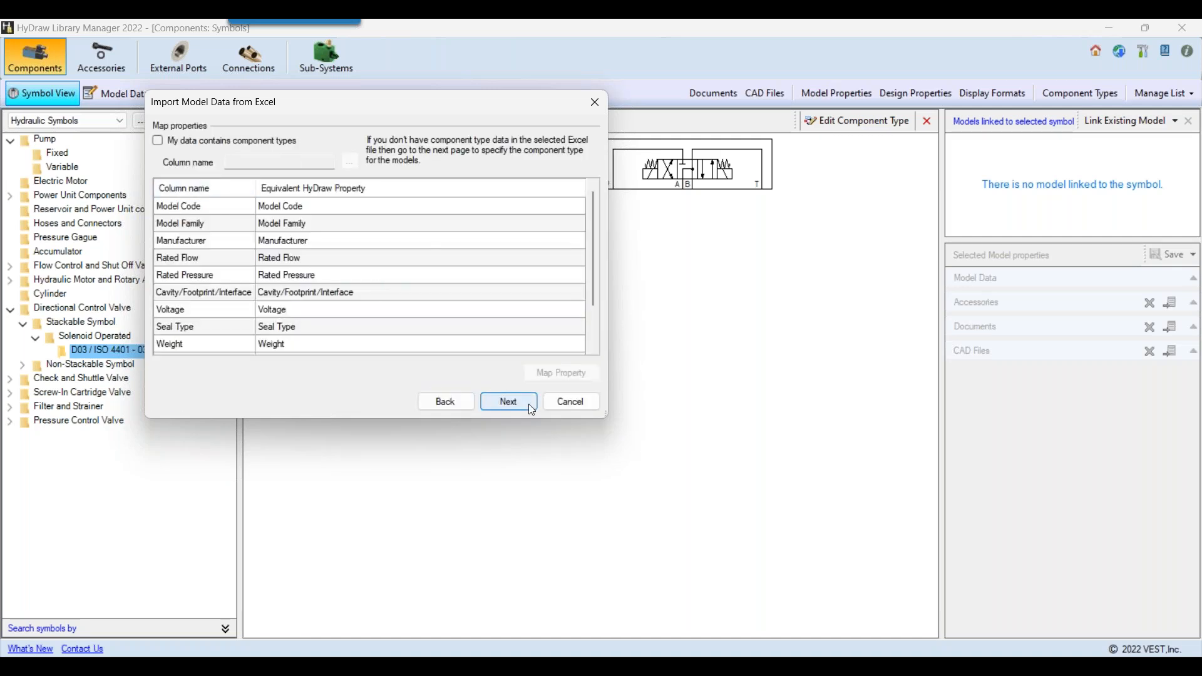
click(494, 401)
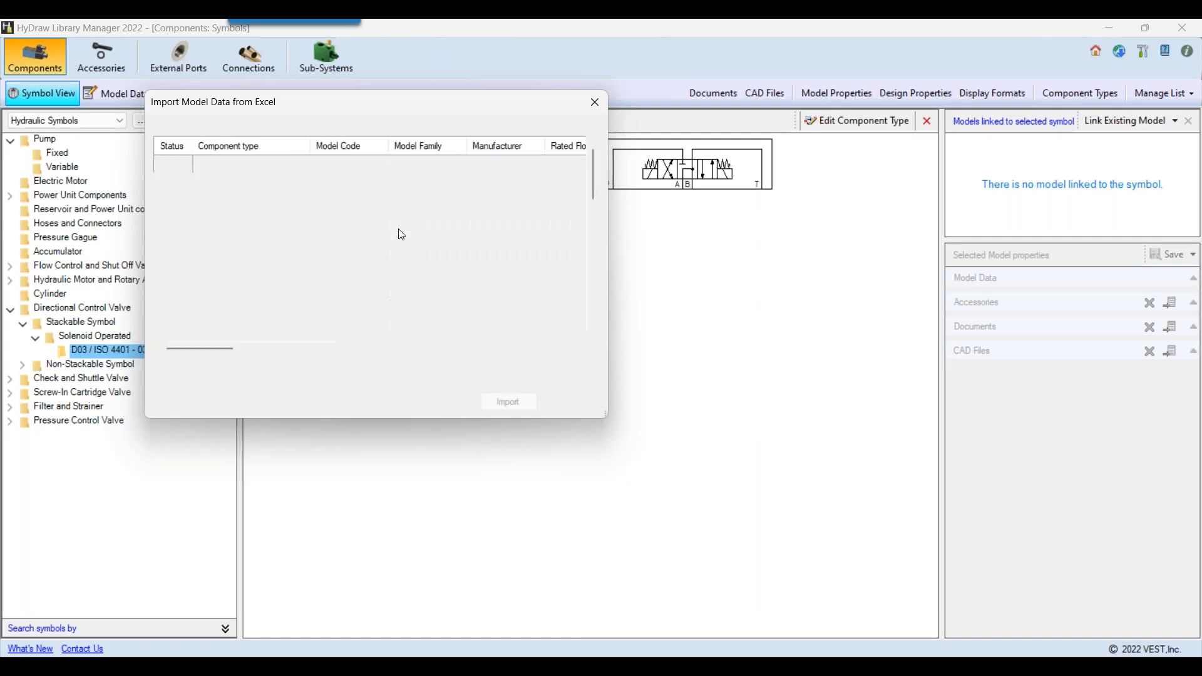
Import all listed D1VW001 models, check their import status through the end of the list and close the import.
click(373, 227)
key(ctrl+a)
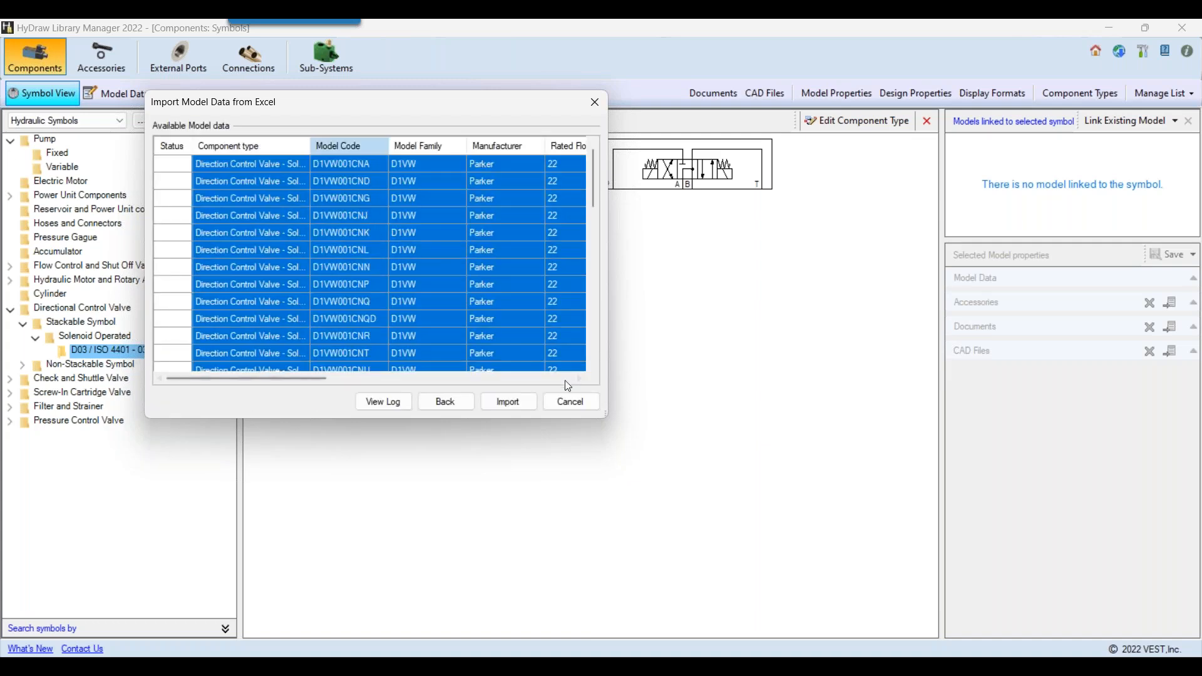
click(520, 405)
click(633, 396)
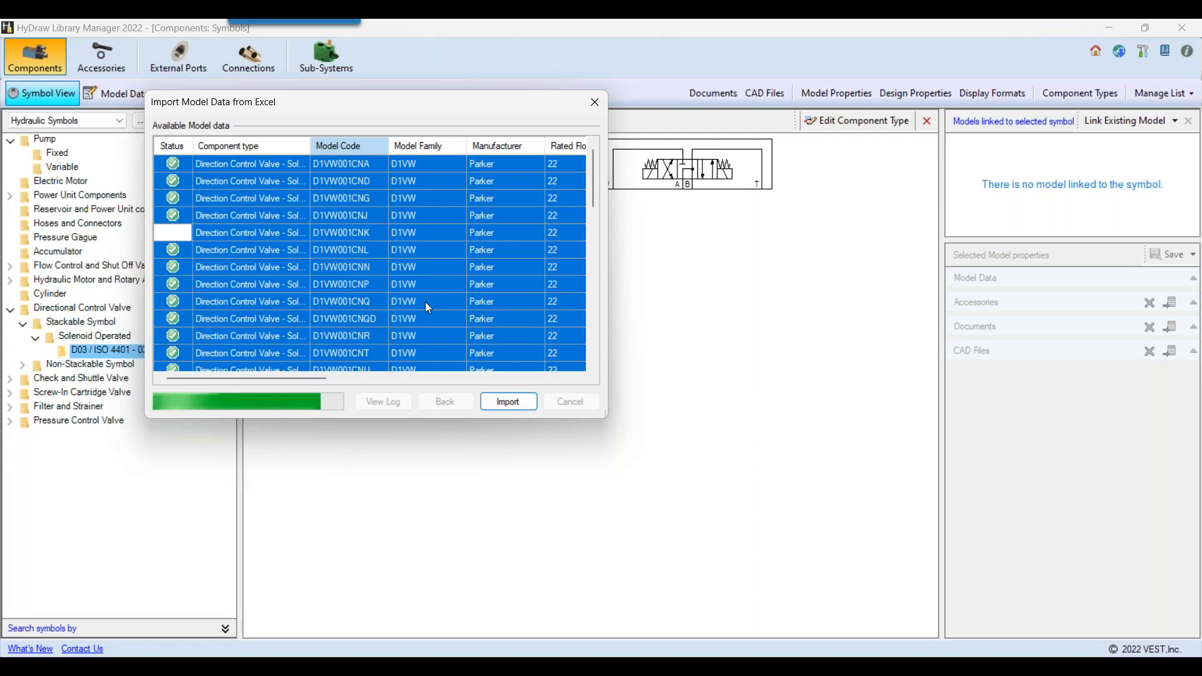
drag(593, 199, 588, 374)
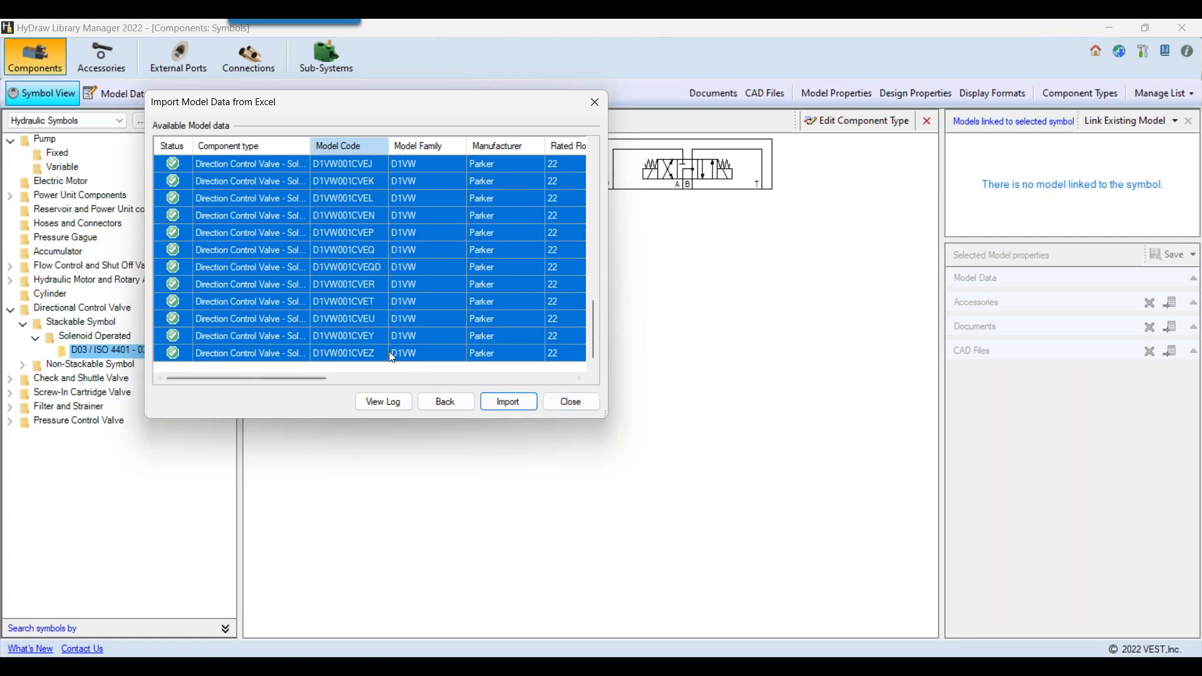
click(572, 402)
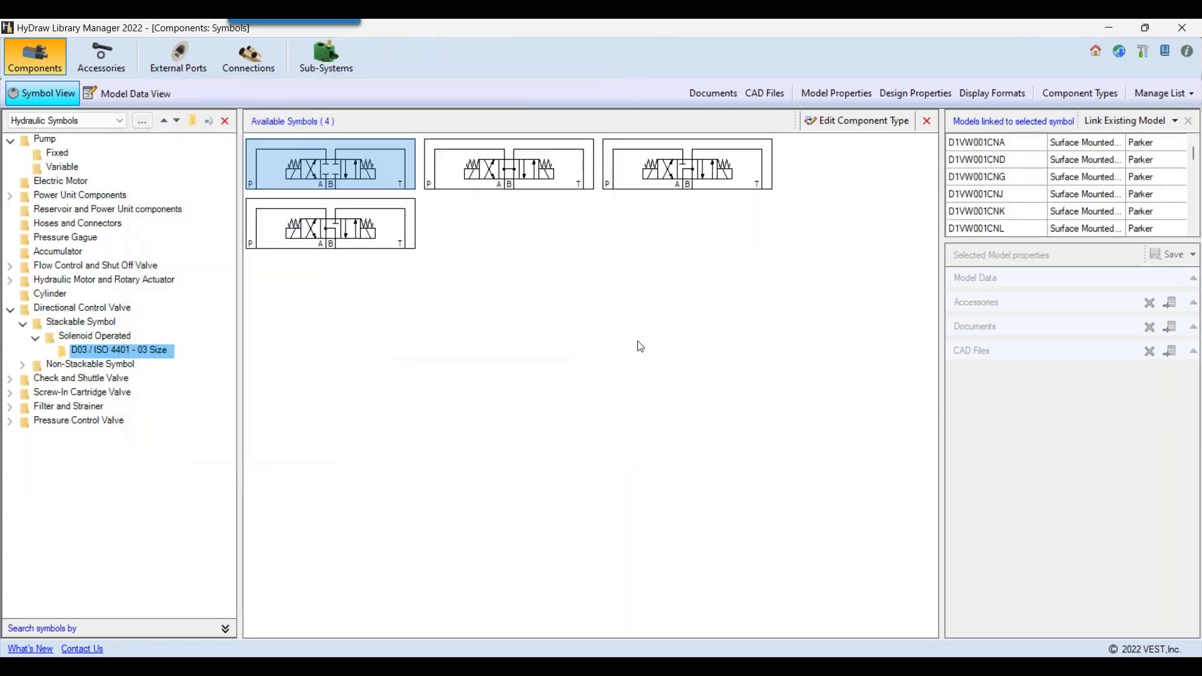
Look through the models linked to the symbol and view the model data of D1VW001CNA.
scroll(1041, 200, down, 10)
scroll(1041, 200, up, 10)
click(1056, 150)
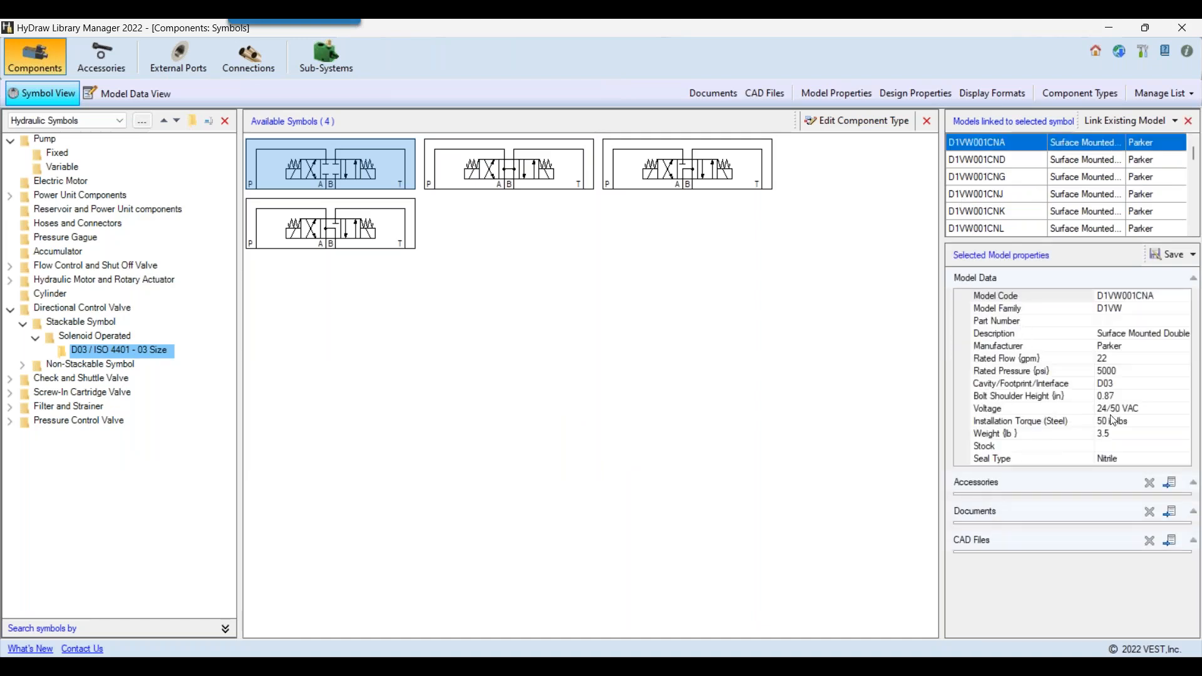
click(631, 210)
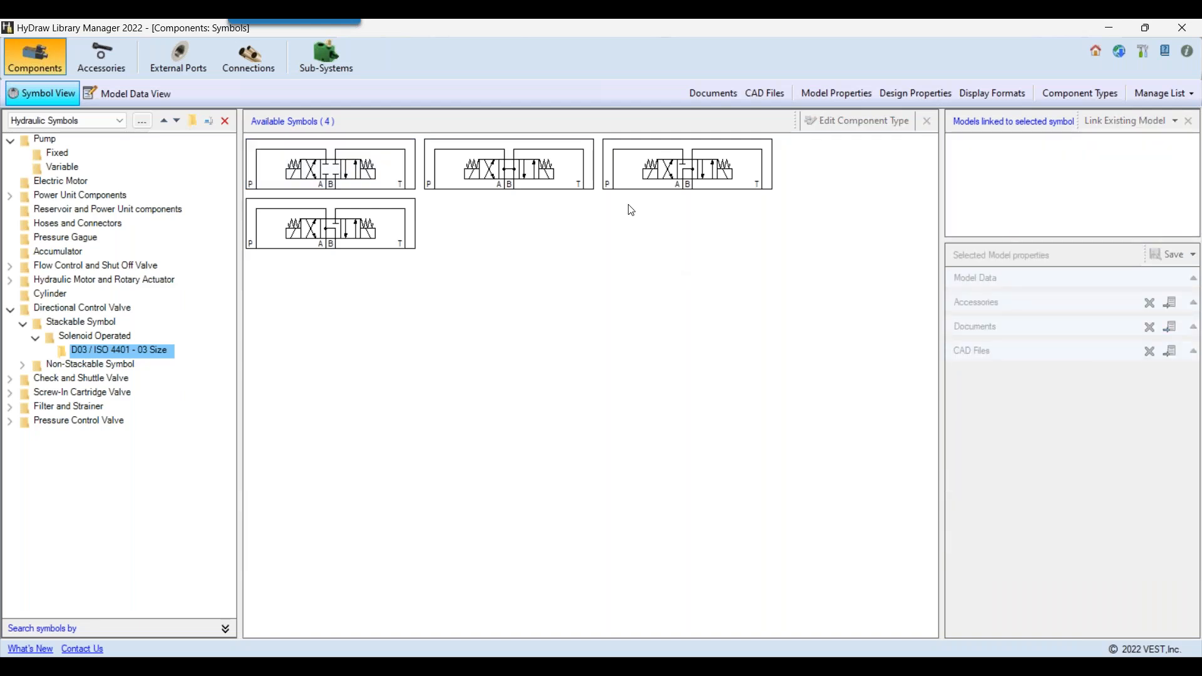
click(508, 164)
click(1170, 124)
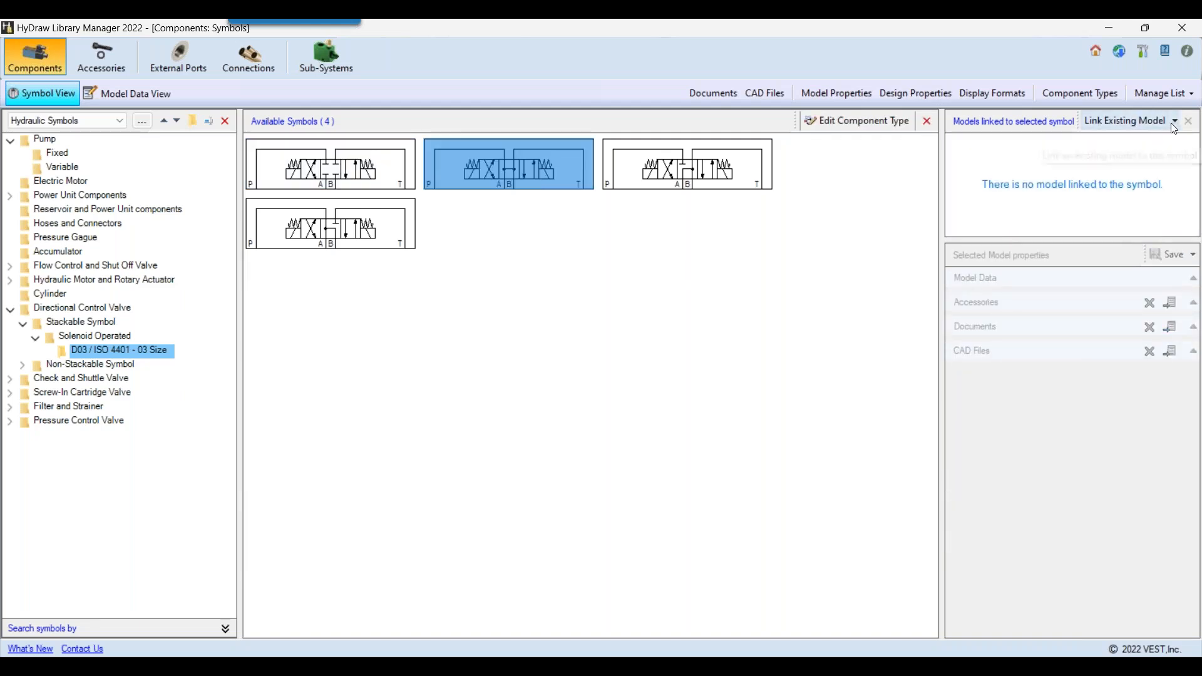
click(1118, 172)
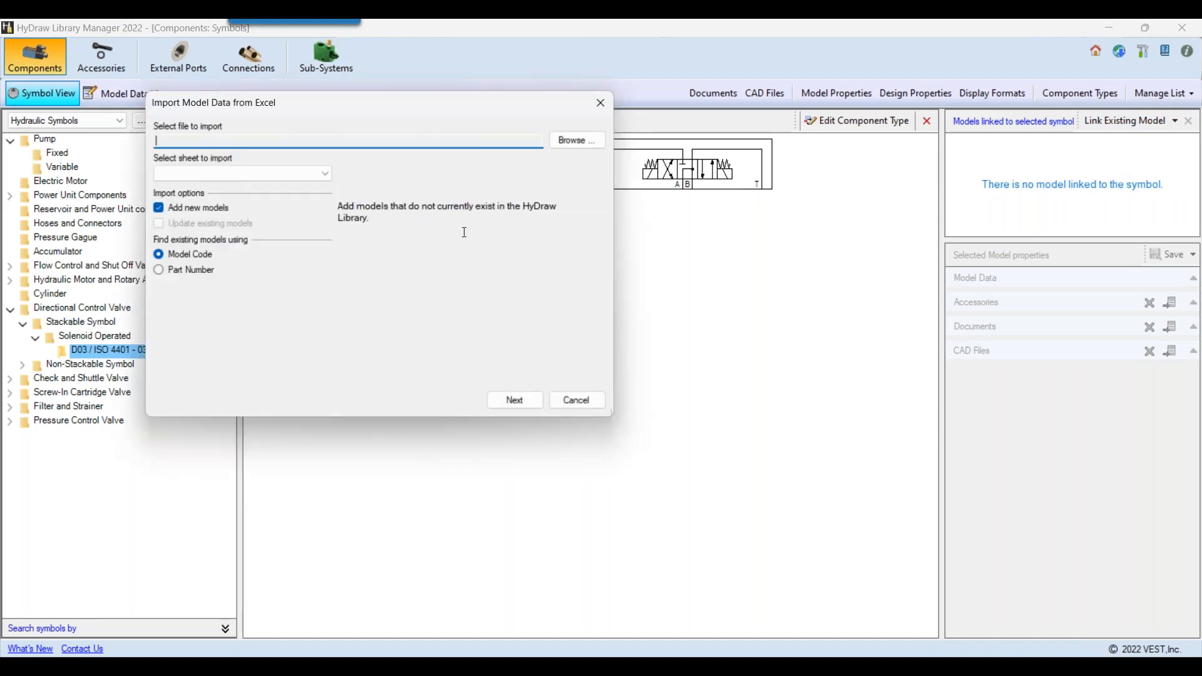
click(604, 102)
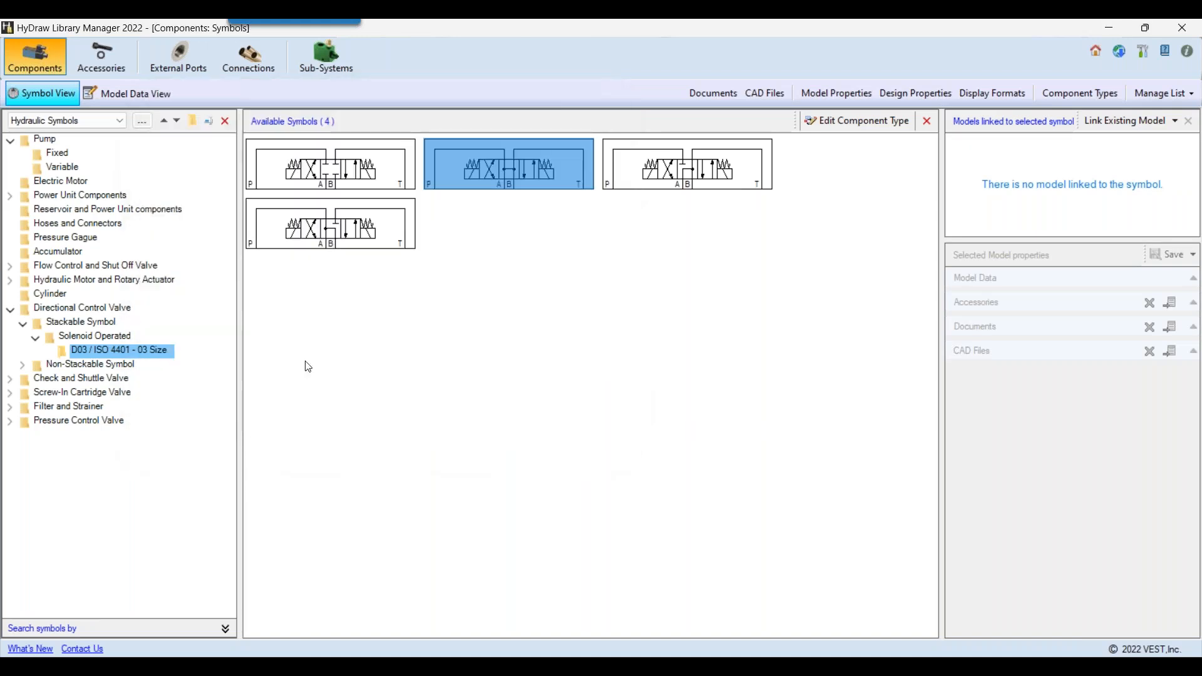
Open the non-stackable solenoid operated D03, D05 / ISO 4401 - 03,05 Size category and select its first symbol.
double_click(91, 363)
double_click(94, 379)
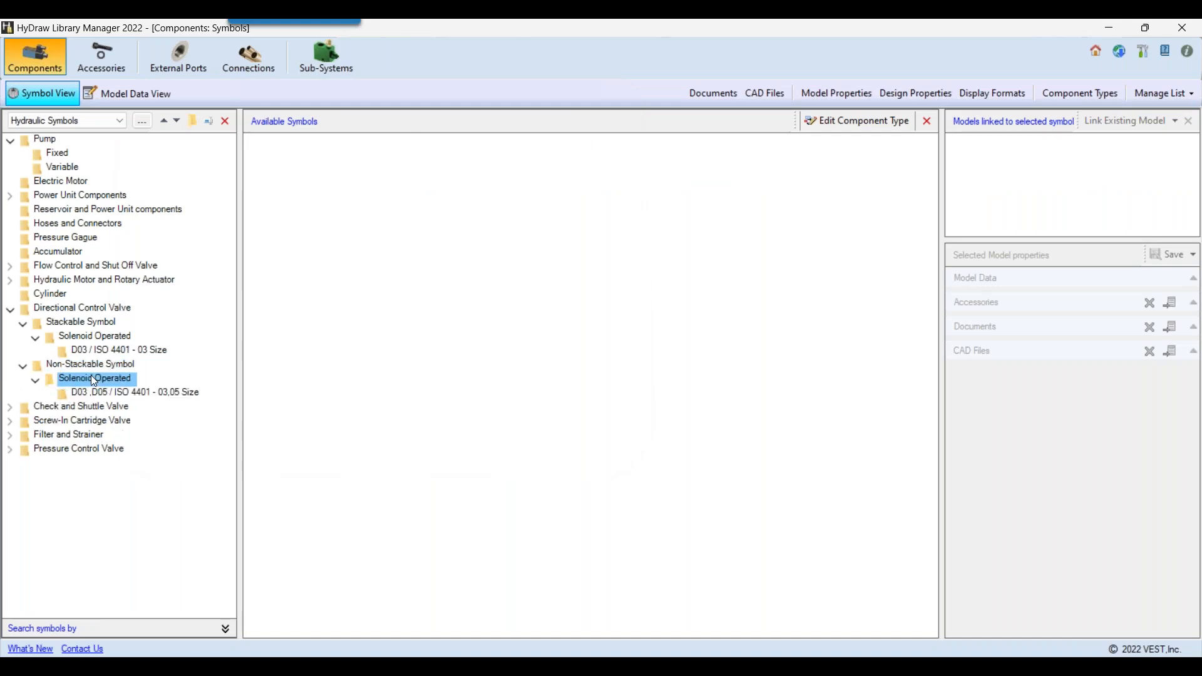
click(98, 393)
click(281, 171)
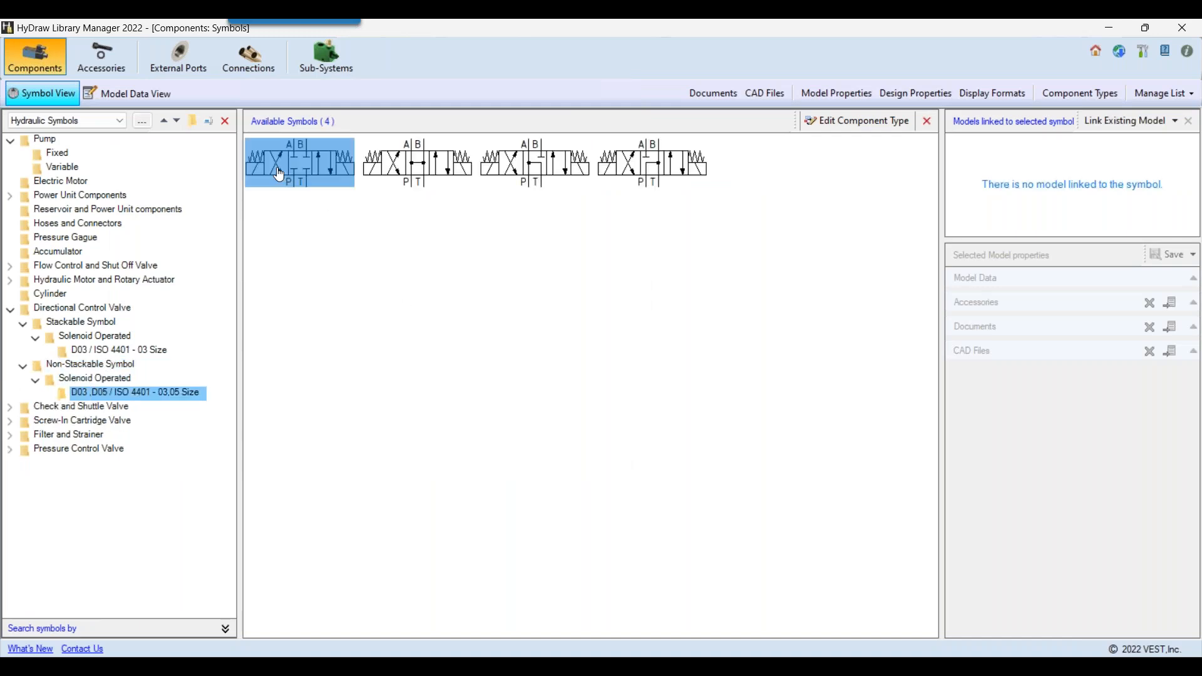
click(1141, 120)
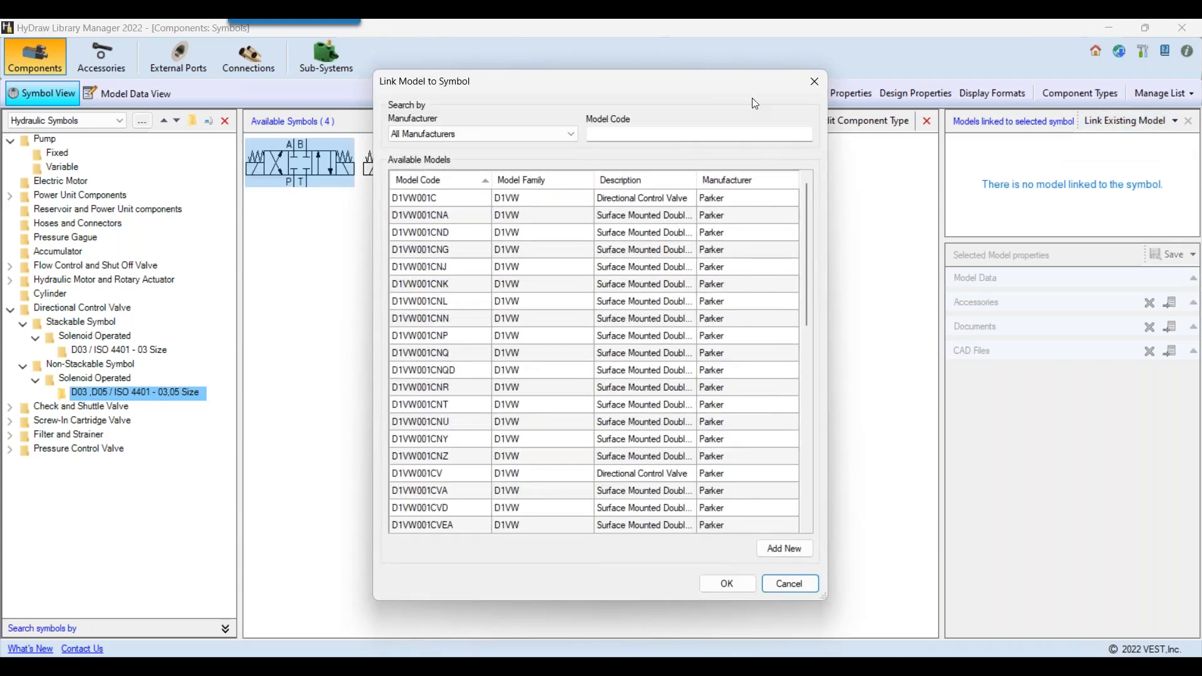
click(814, 81)
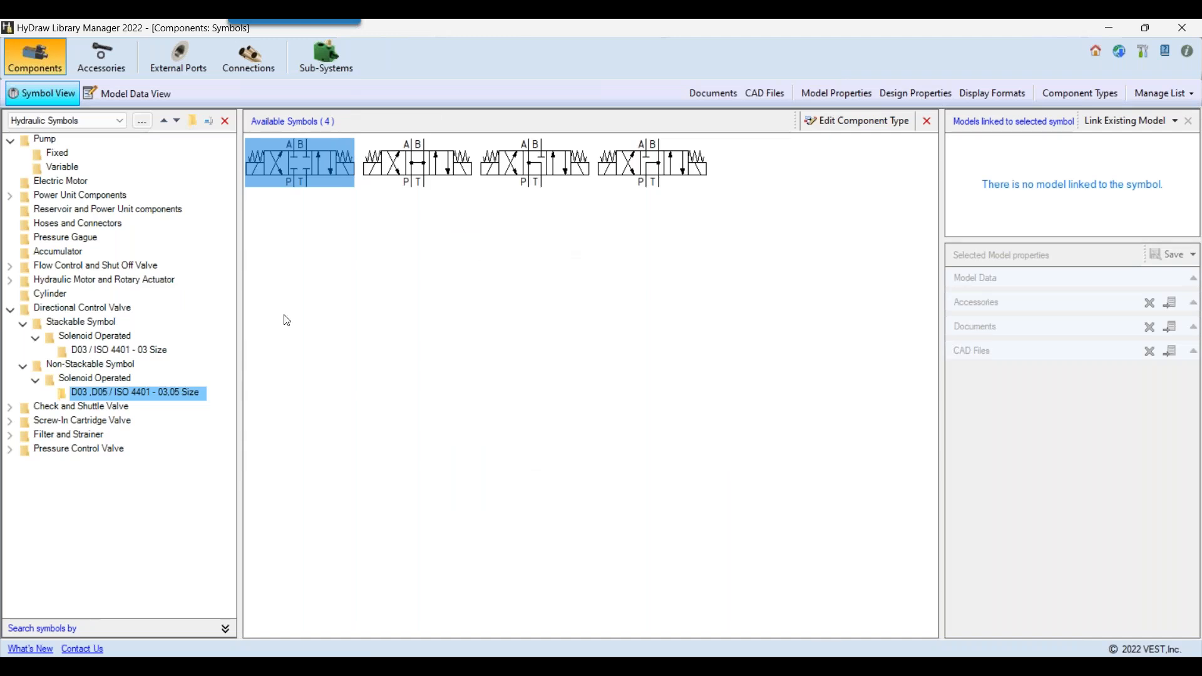
Filter the existing models by model code D1VW001 and link all of them to the selected non-stackable symbol.
click(1124, 127)
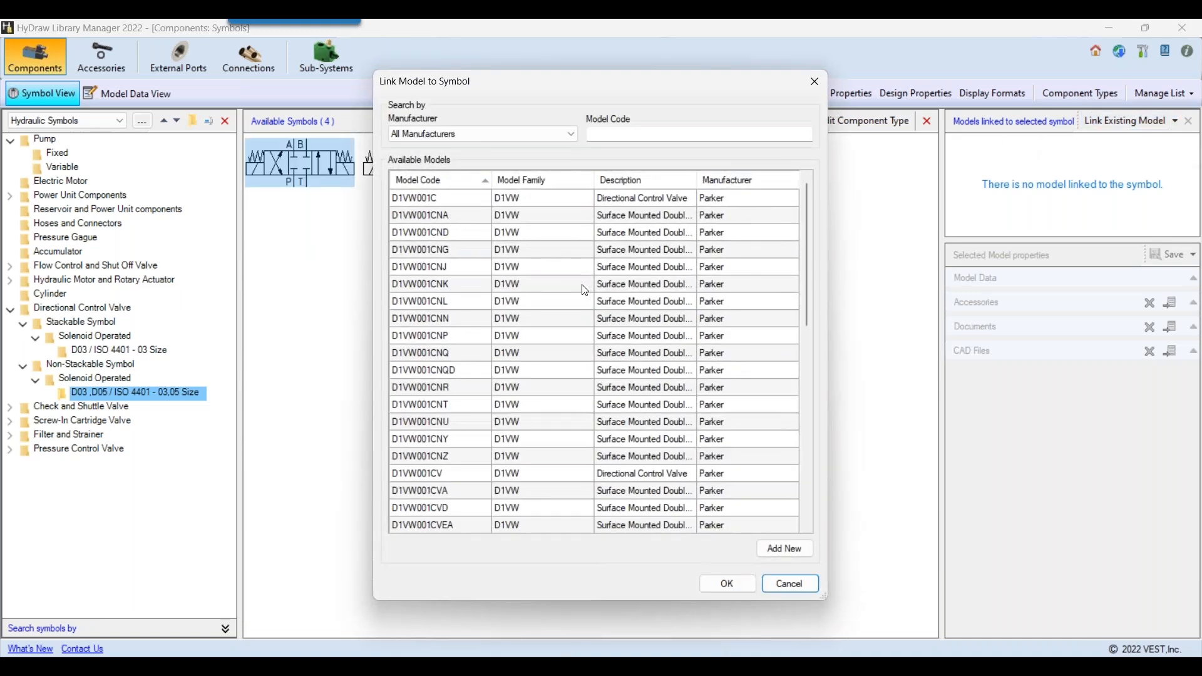
click(641, 133)
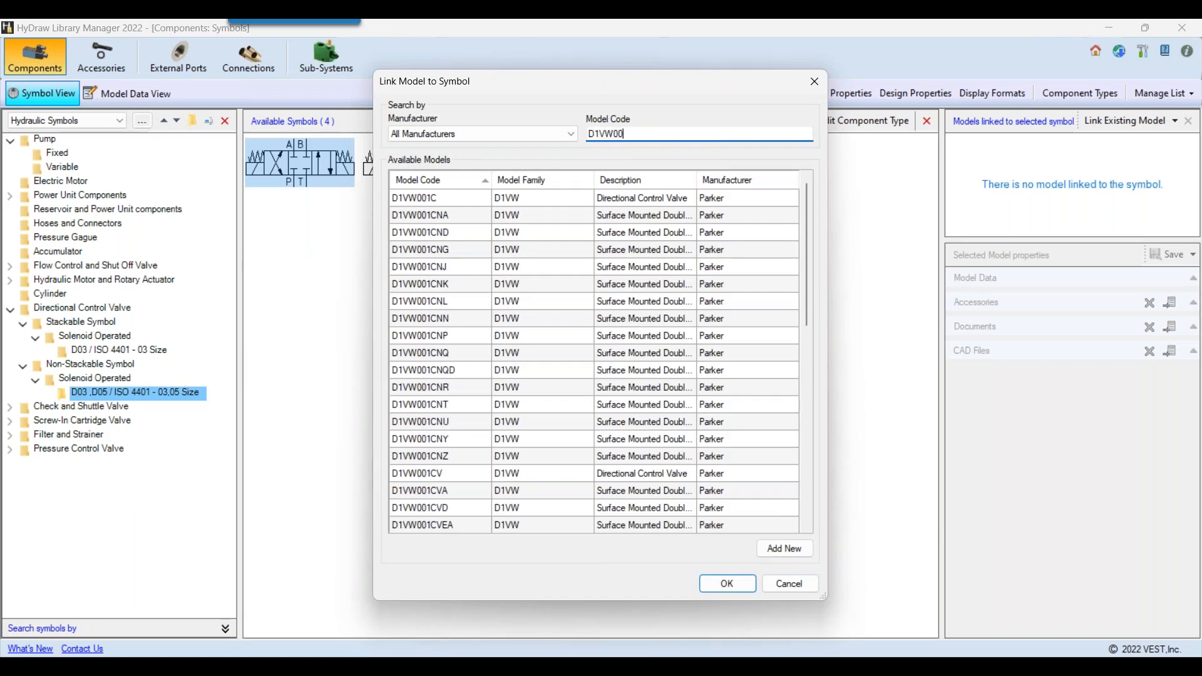
scroll(623, 251, down, 7)
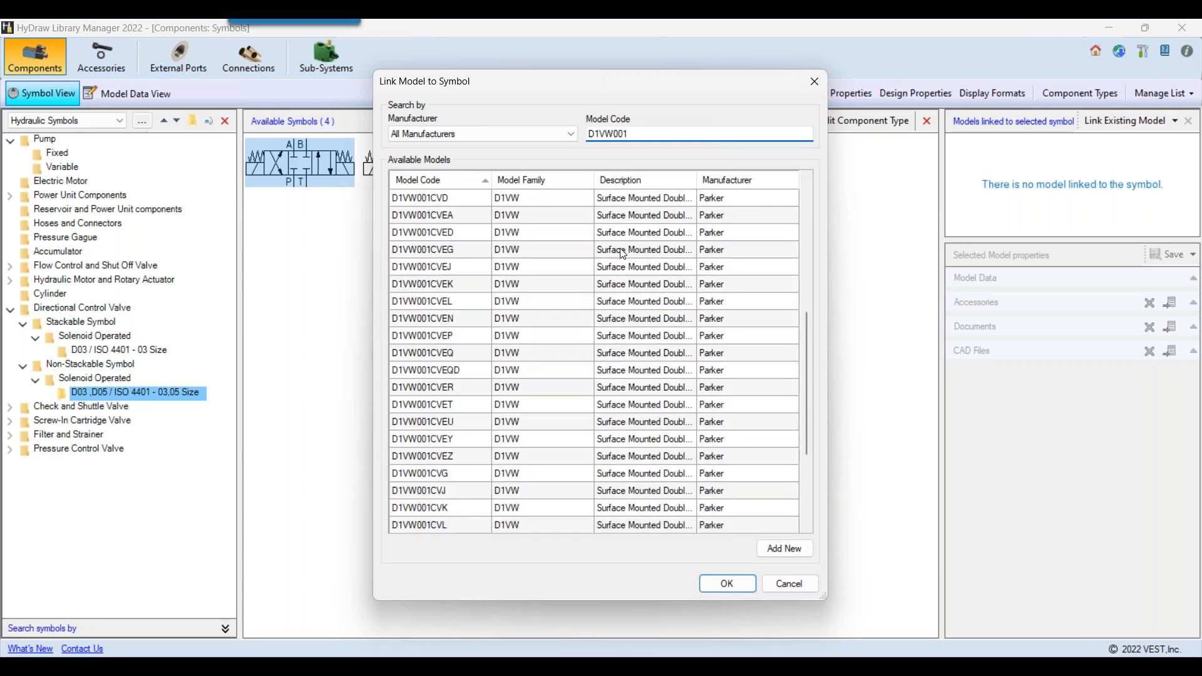
scroll(593, 322, up, 7)
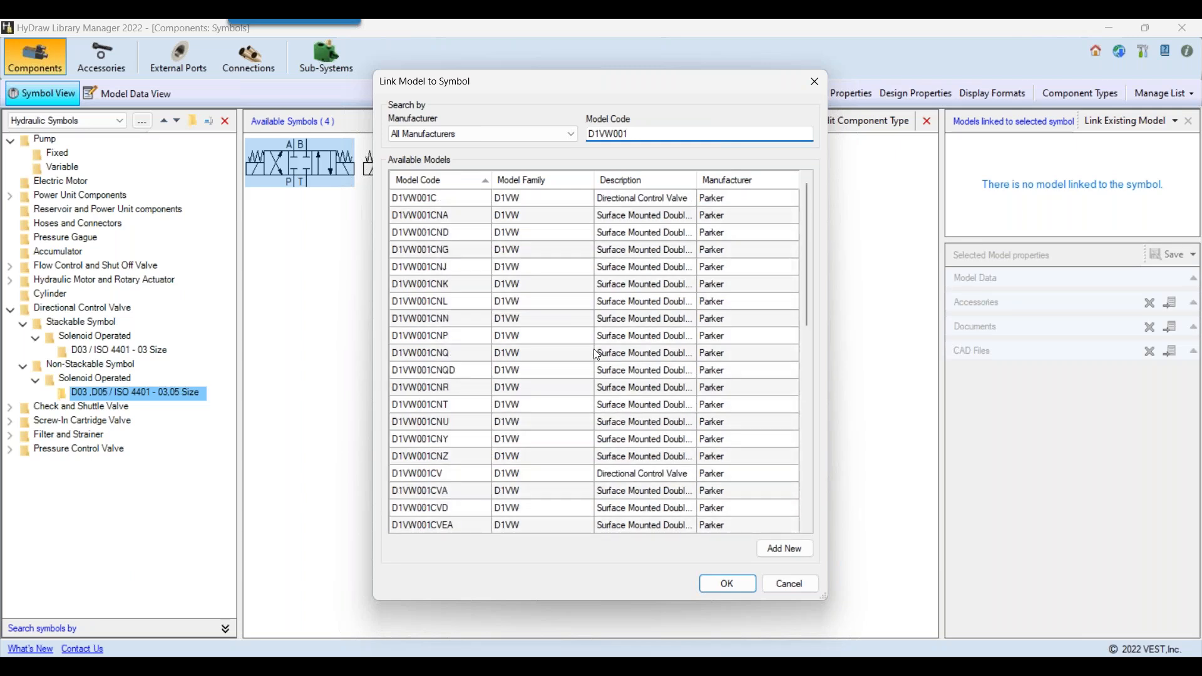
click(564, 317)
key(ctrl+a)
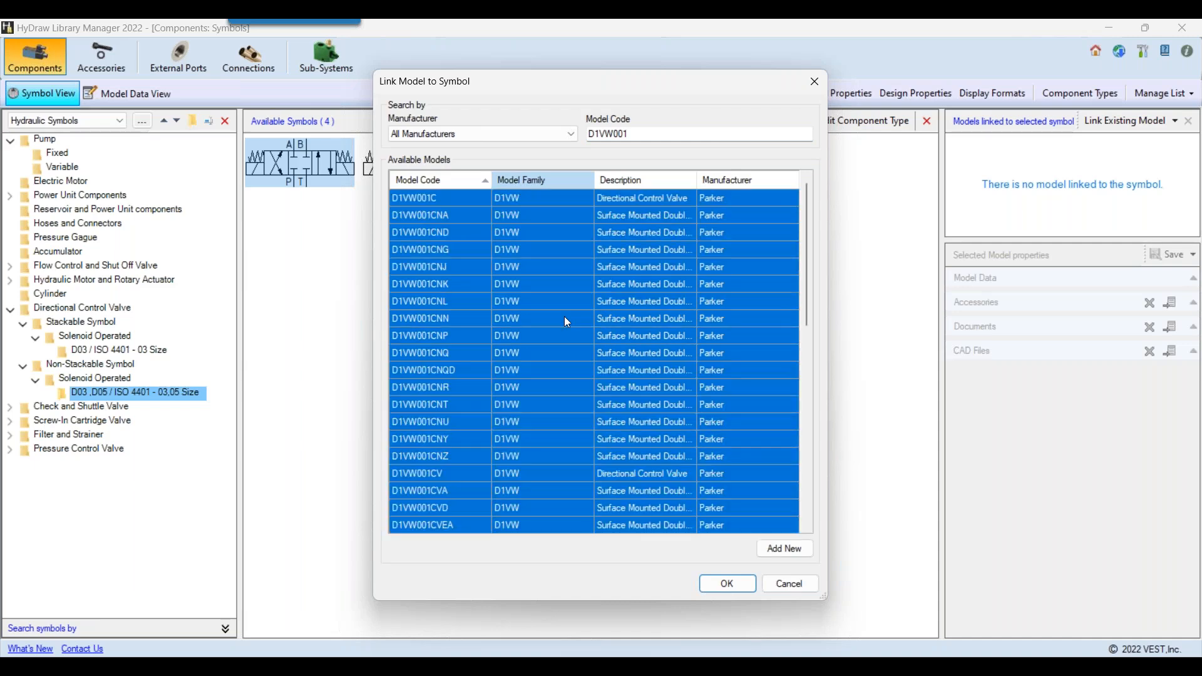
click(727, 585)
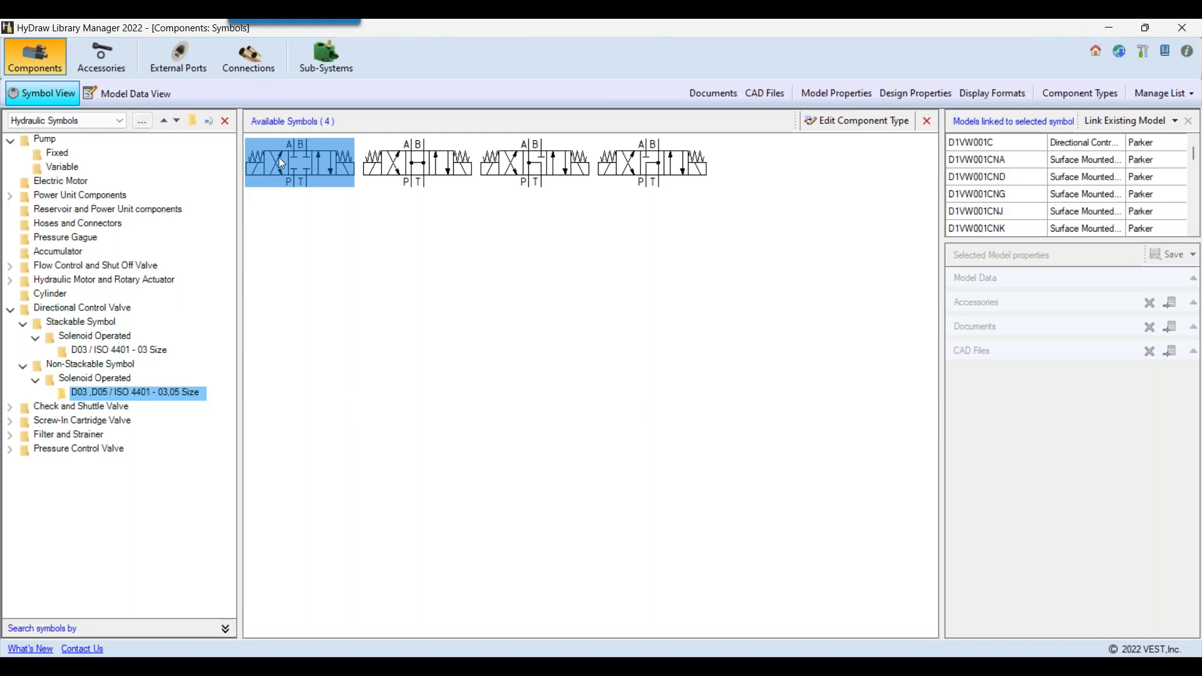
Compare the stackable and non-stackable symbol sets and view the model data of D1VW001CNJ linked to the first non-stackable symbol.
click(149, 351)
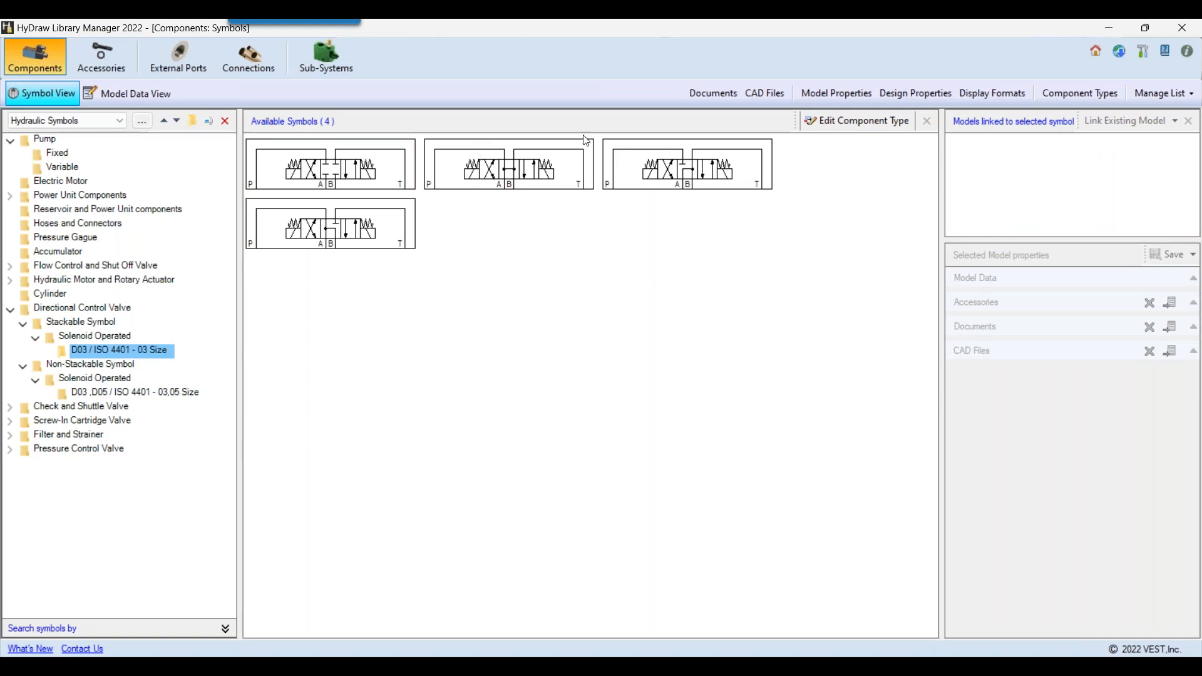
click(133, 393)
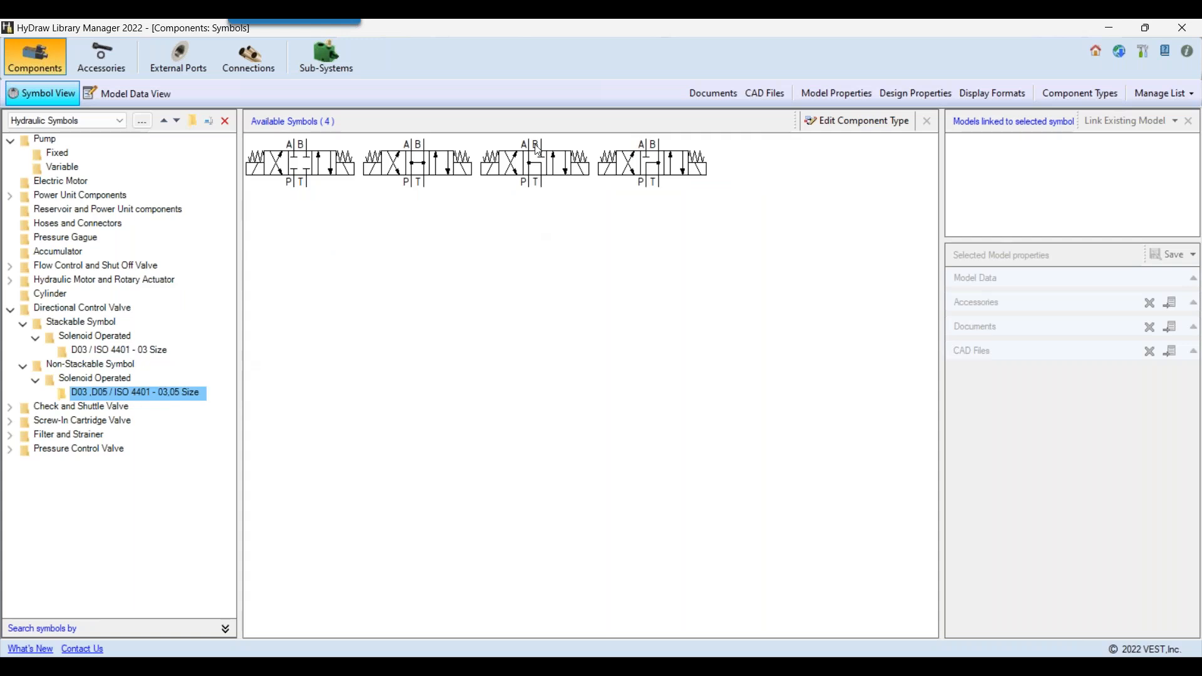
click(642, 163)
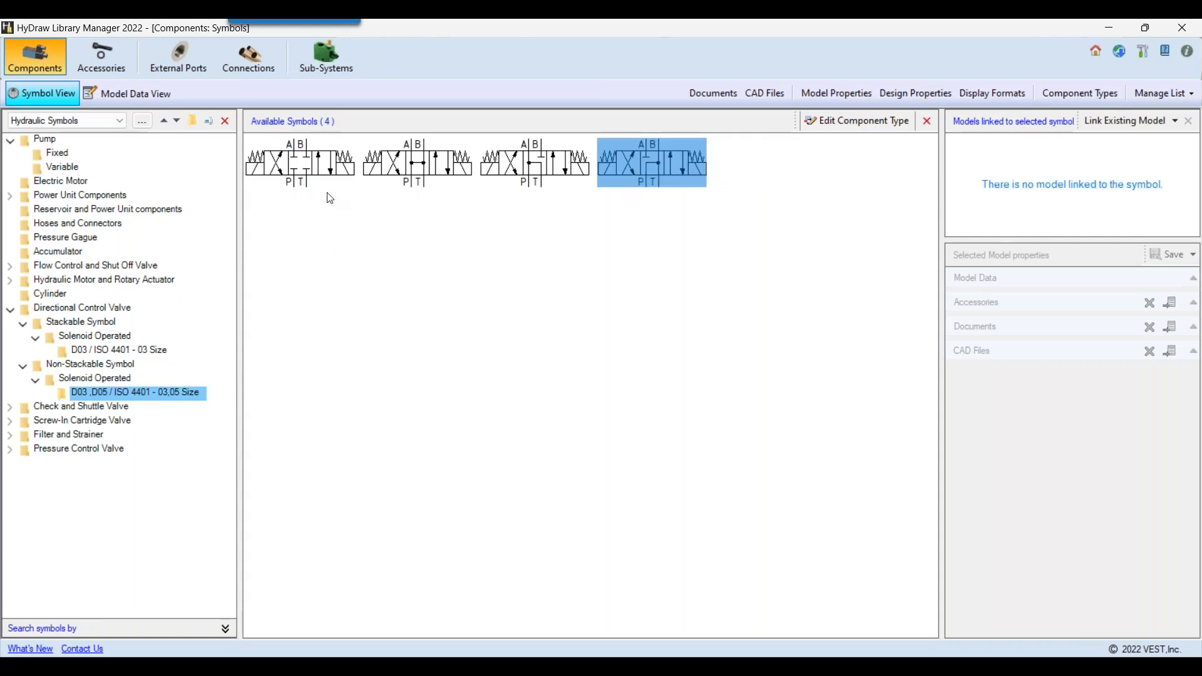
click(307, 180)
click(1126, 211)
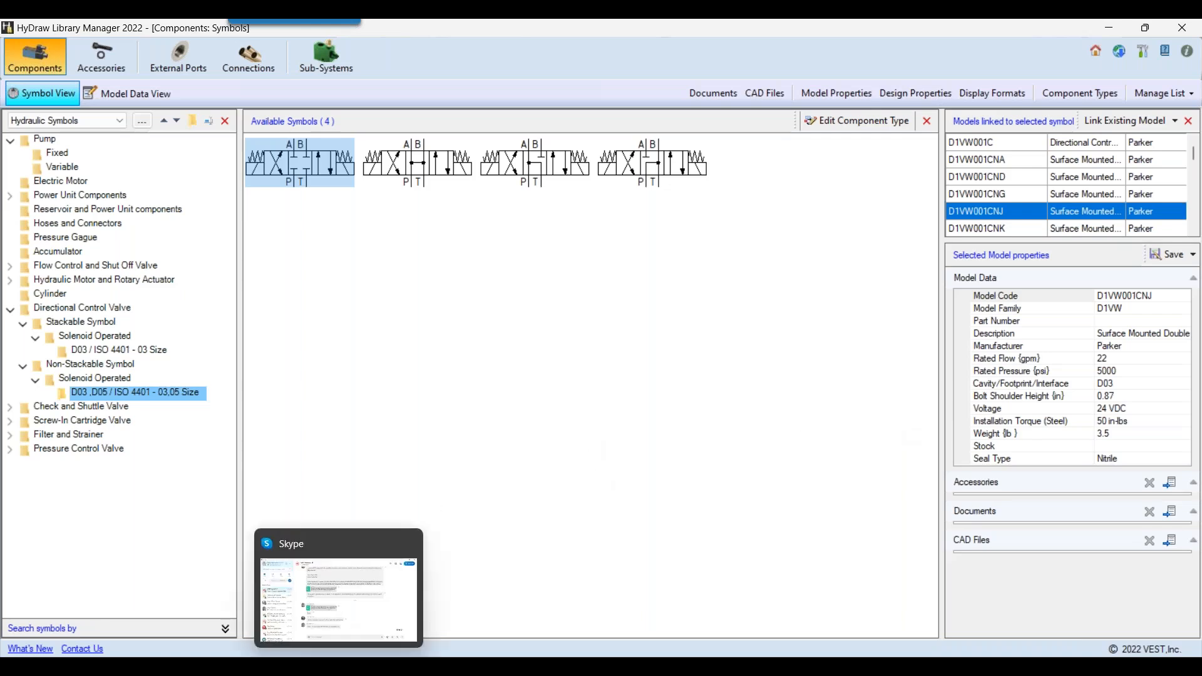
Switch to OurProjectSpace in the browser, dismiss the automatic logout notice and sign in again with the prefilled credentials.
mouse_move(305, 665)
click(473, 598)
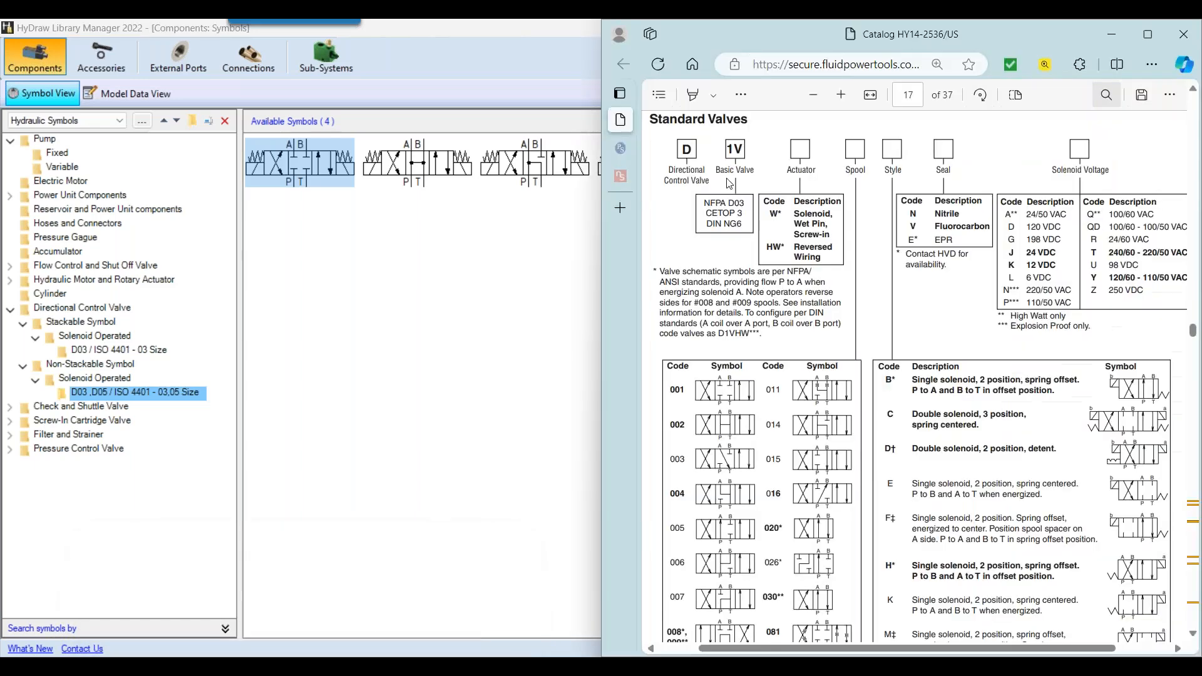
drag(827, 49, 648, 19)
click(17, 149)
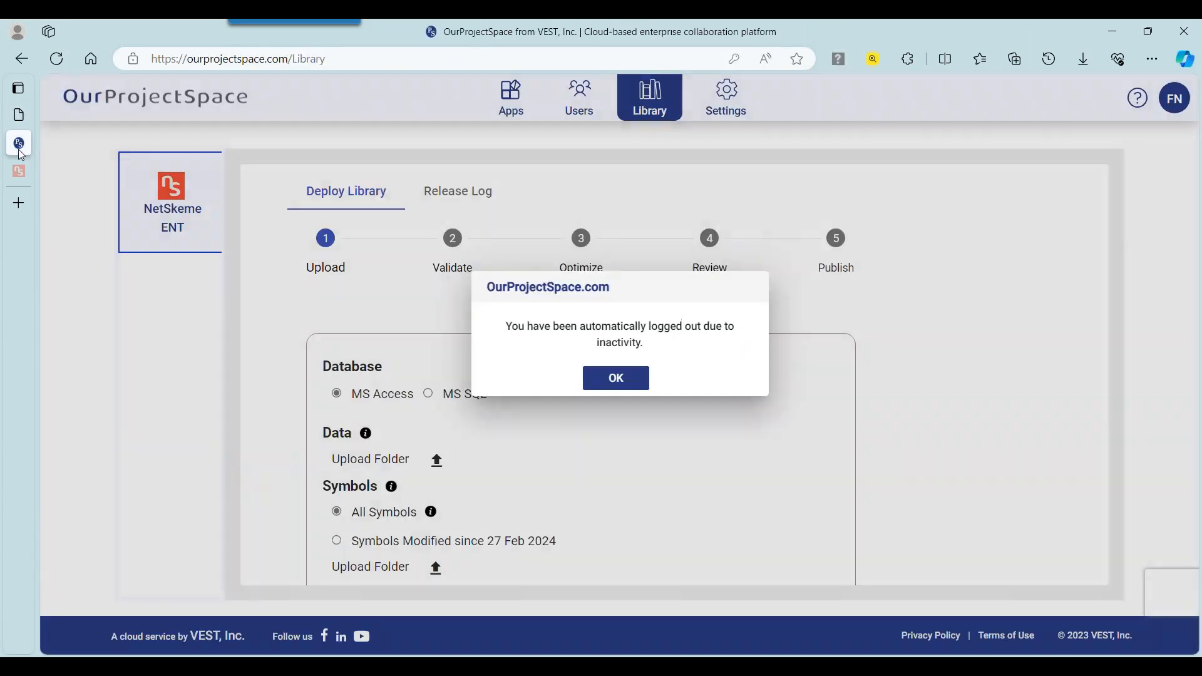
click(615, 377)
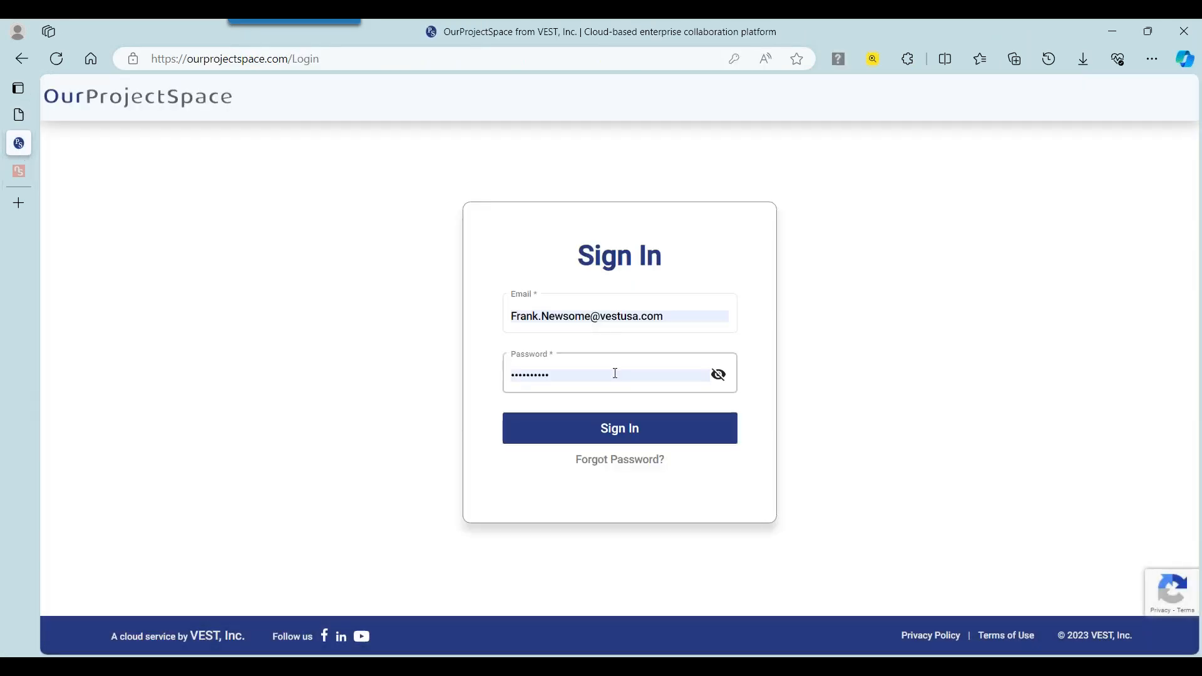
click(607, 436)
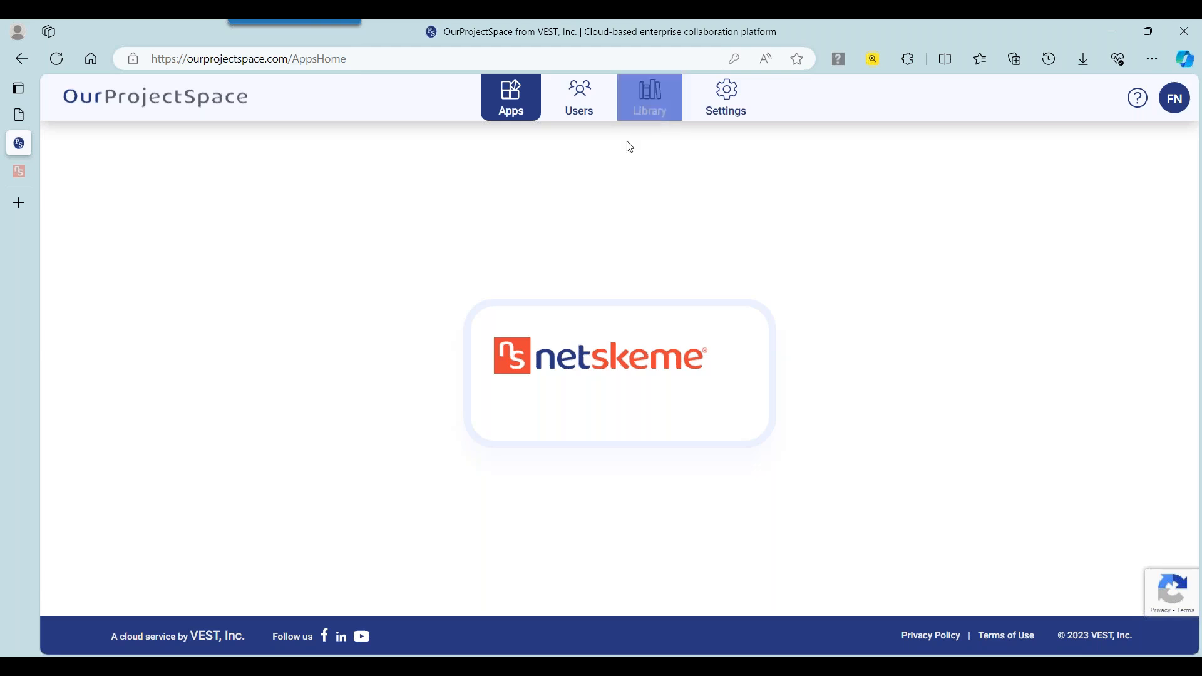
Look at the library deployment page, and check the NetSkeme ENT user licenses and subscription end date.
click(649, 100)
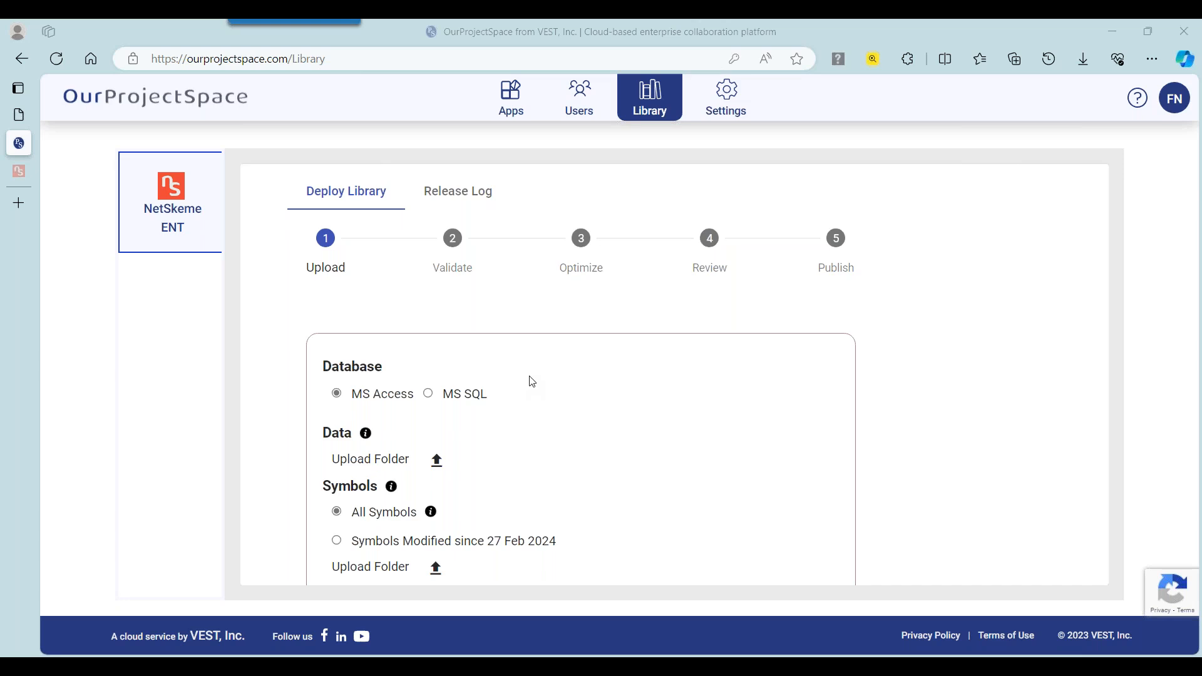
click(579, 100)
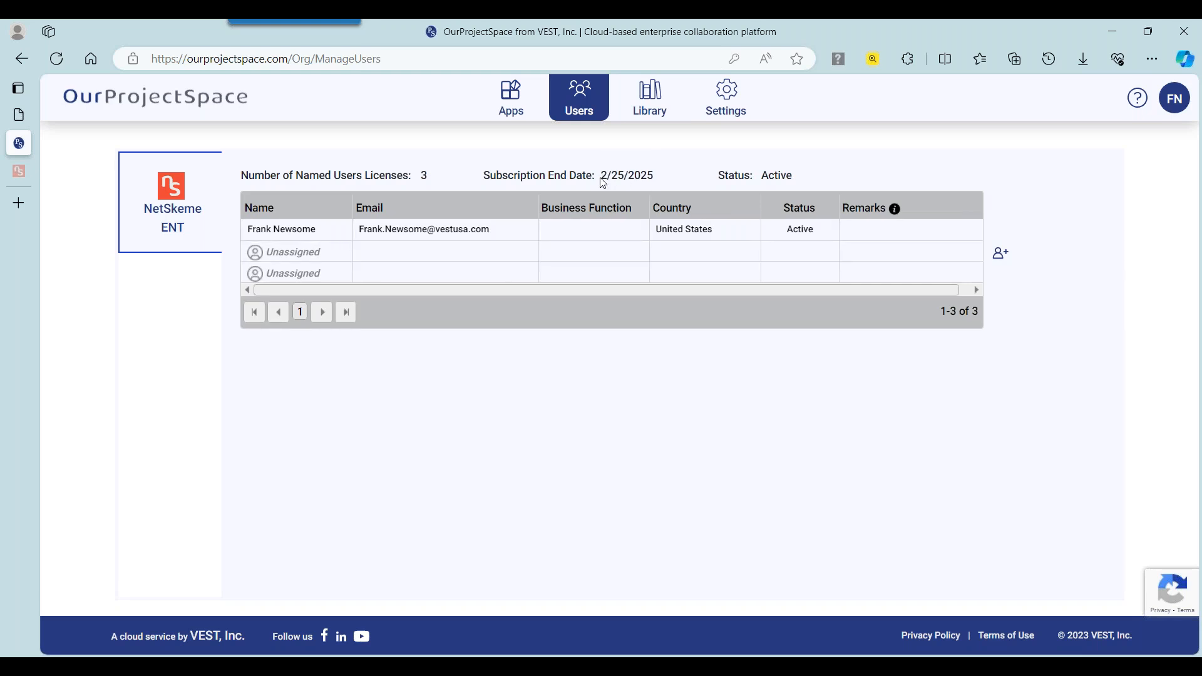
drag(602, 183, 651, 196)
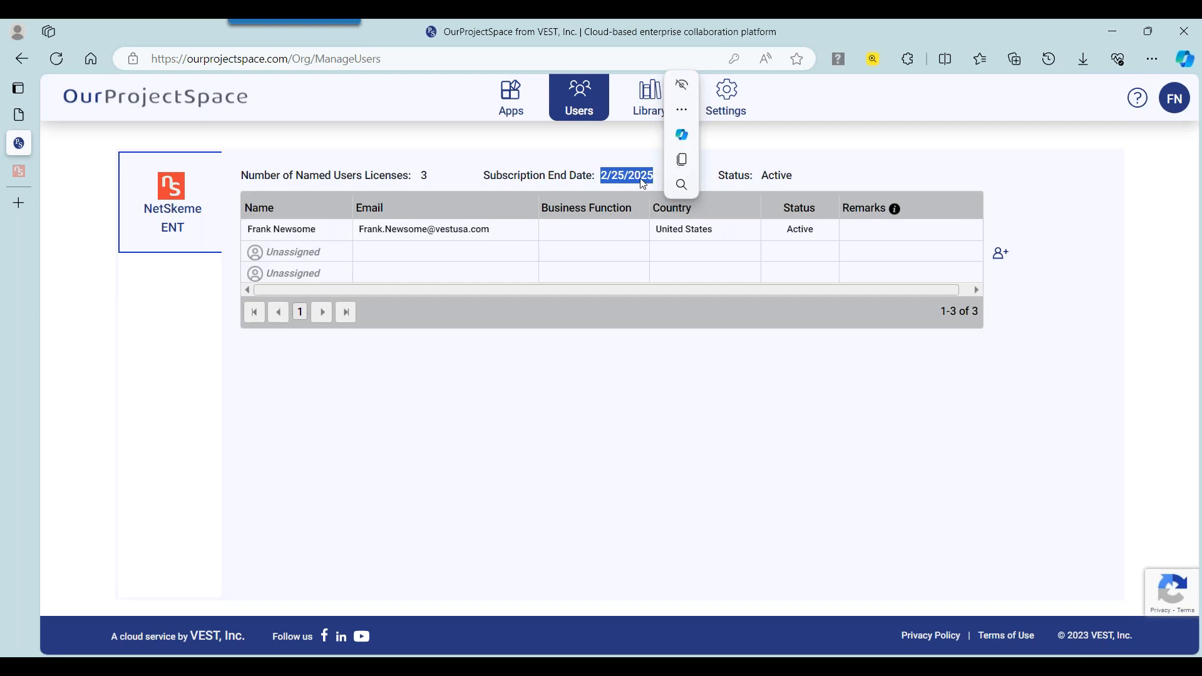
click(639, 178)
click(615, 187)
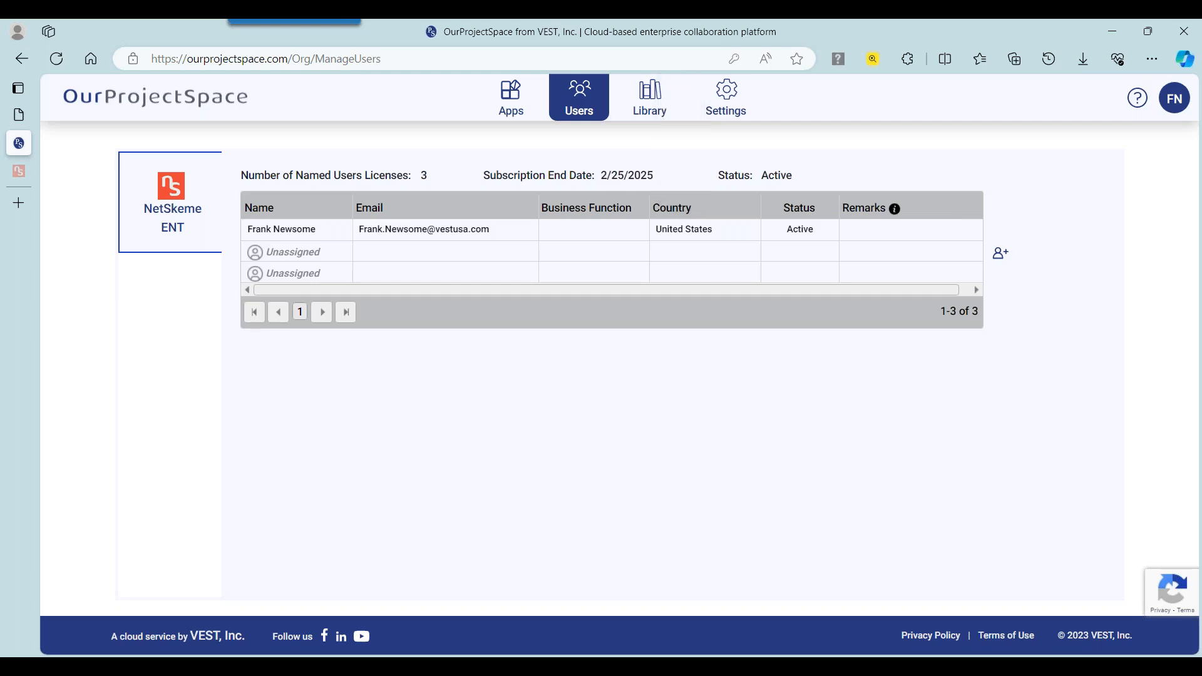
In the library deployment, upload the Data folder of NetSkeme ENT Webinar Library as the MS Access data.
click(650, 97)
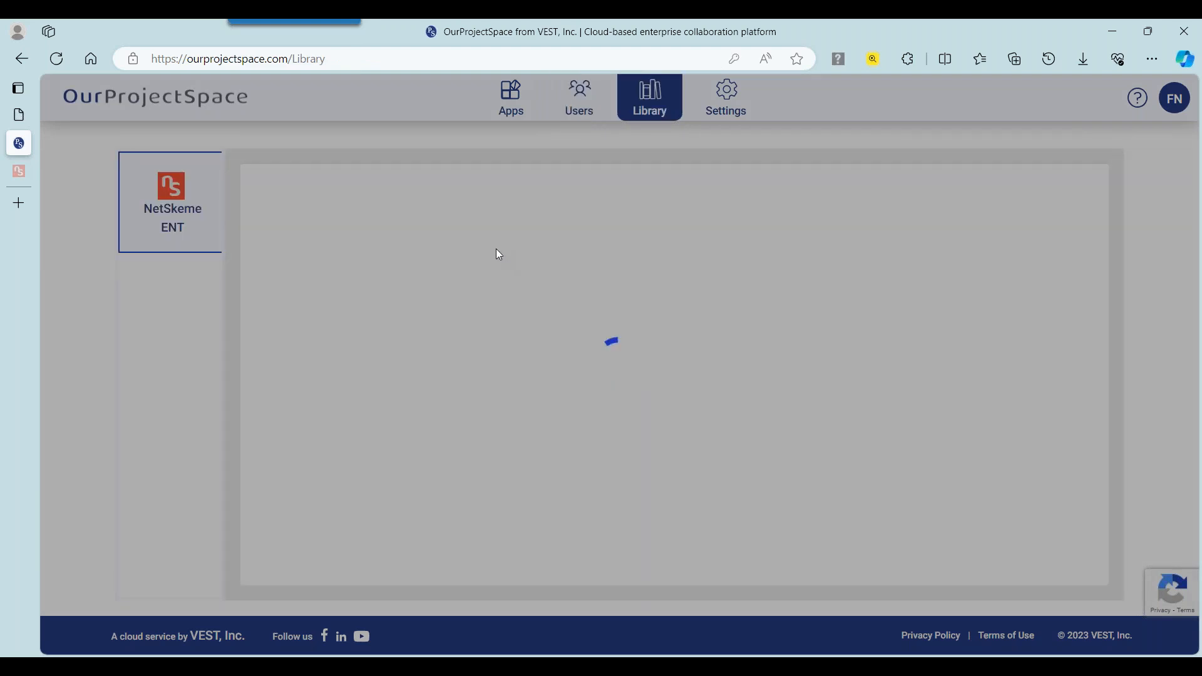
scroll(525, 344, down, 1)
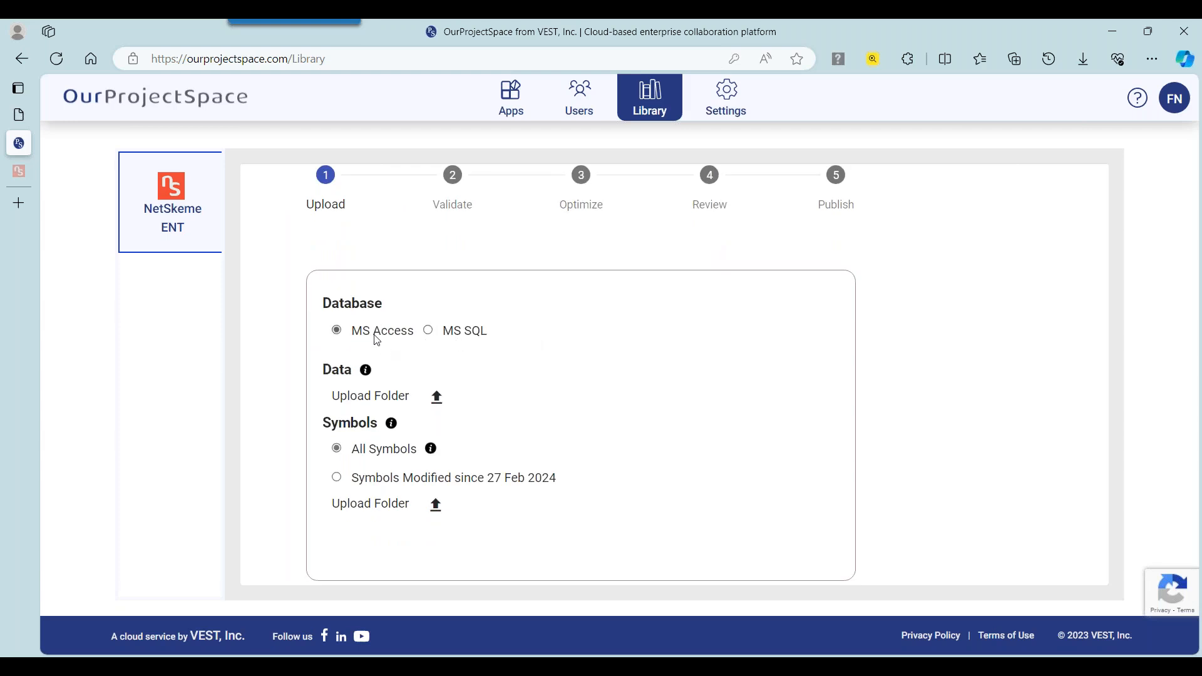
click(437, 397)
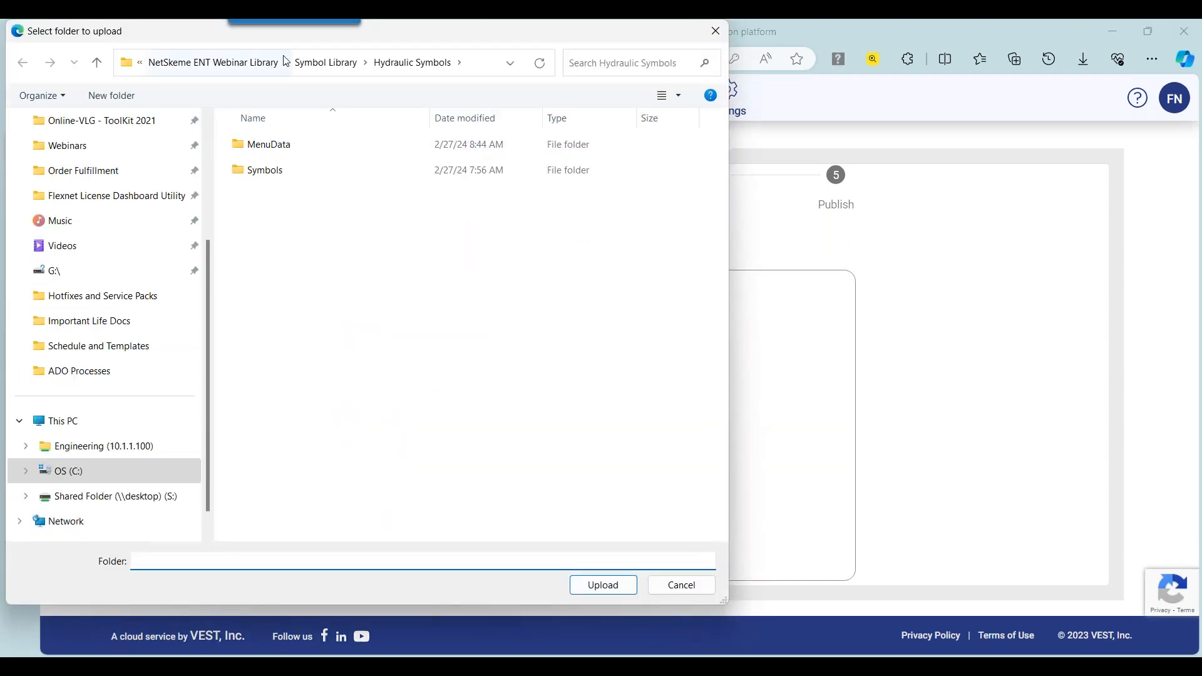
click(240, 64)
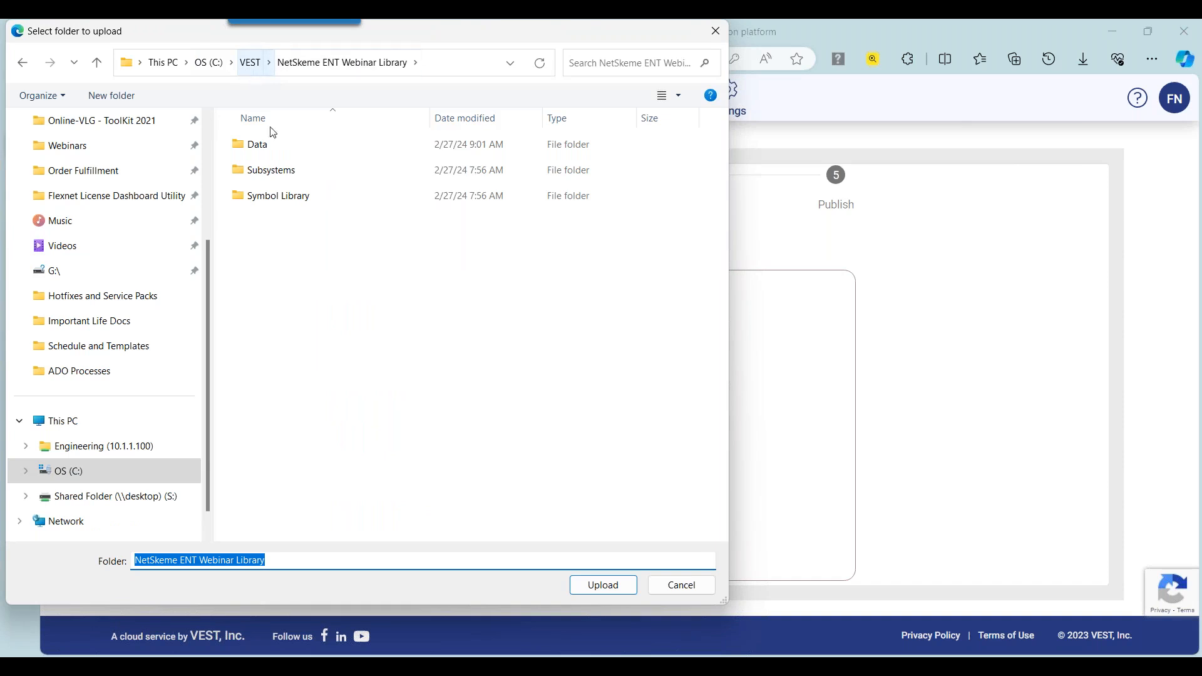
click(270, 147)
click(580, 584)
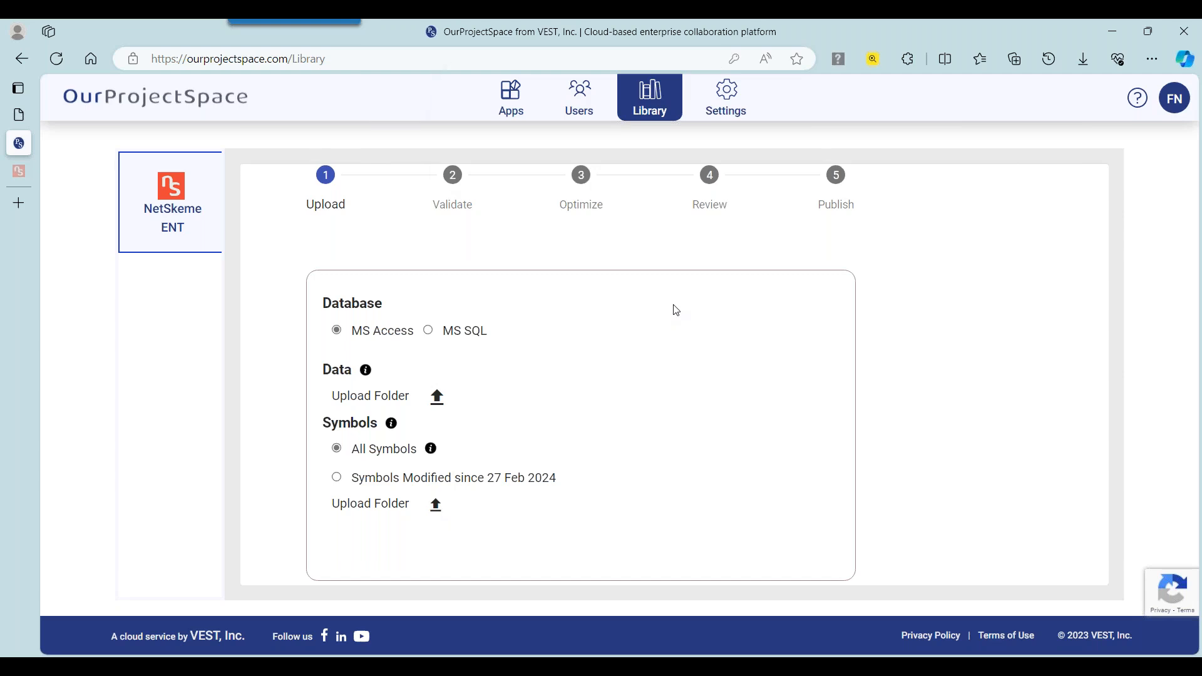
For the symbols upload, choose the Hydraulic Symbols folder inside Symbol Library of NetSkeme ENT Webinar Library.
click(693, 141)
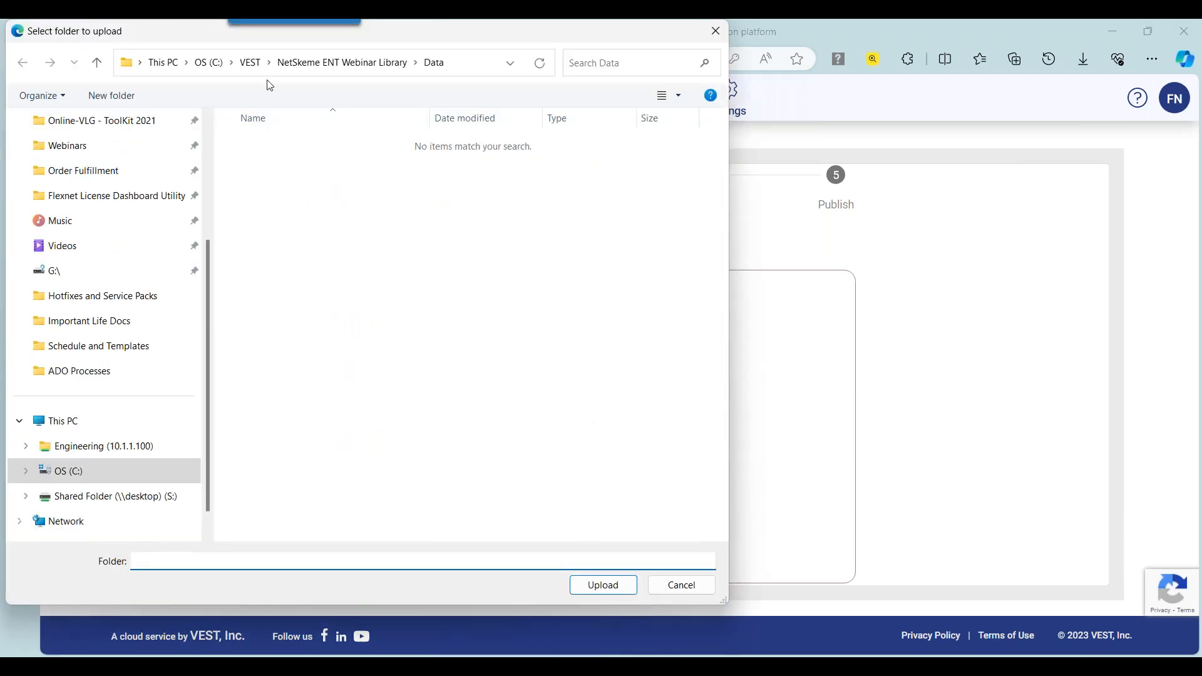
click(319, 63)
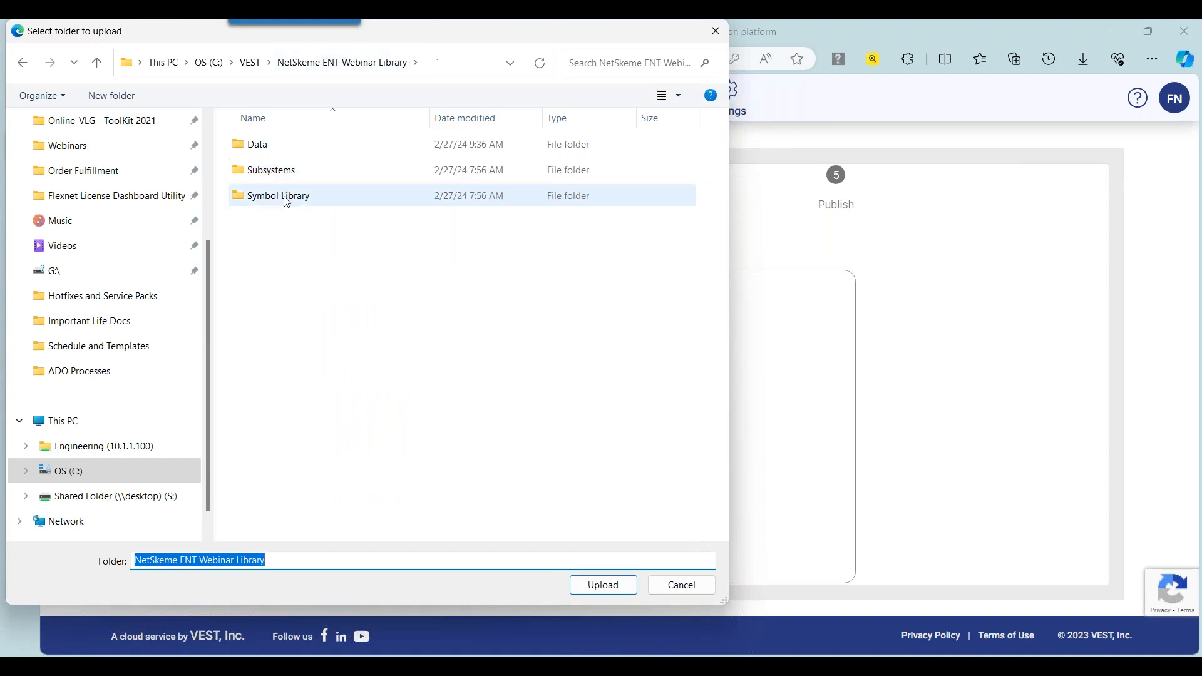
double_click(284, 196)
click(290, 170)
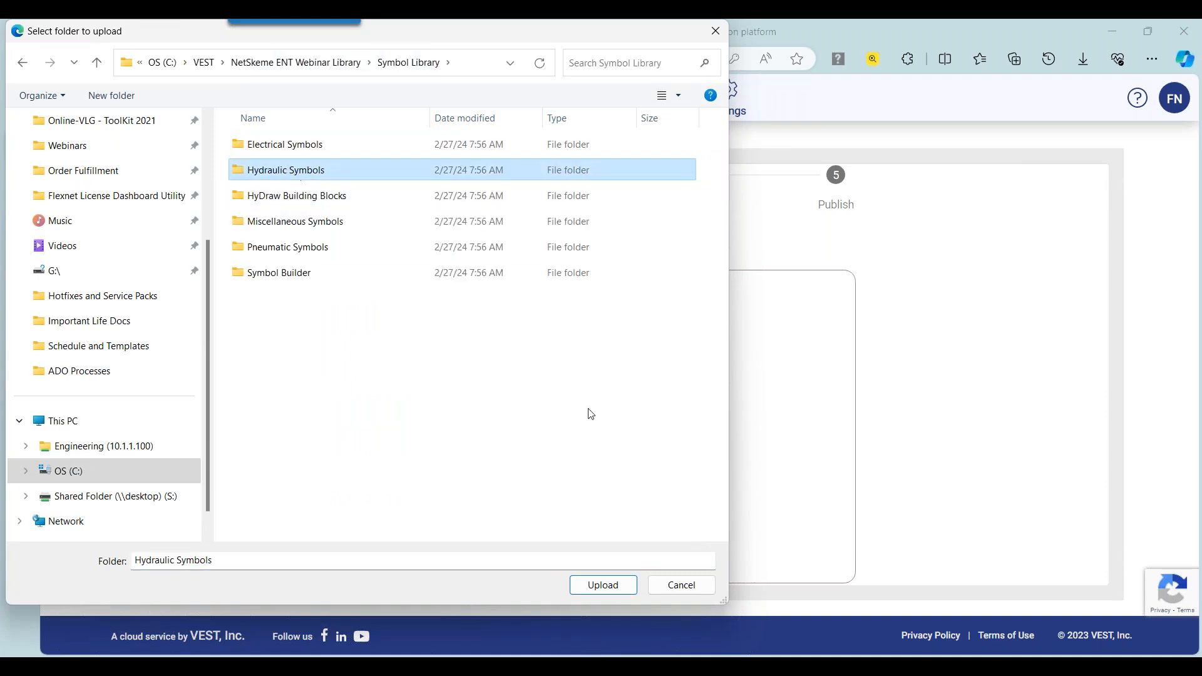
Check the Hydraulic Symbols library selection in HyDraw Library Manager and return to the browser's upload folder selection.
mouse_move(576, 644)
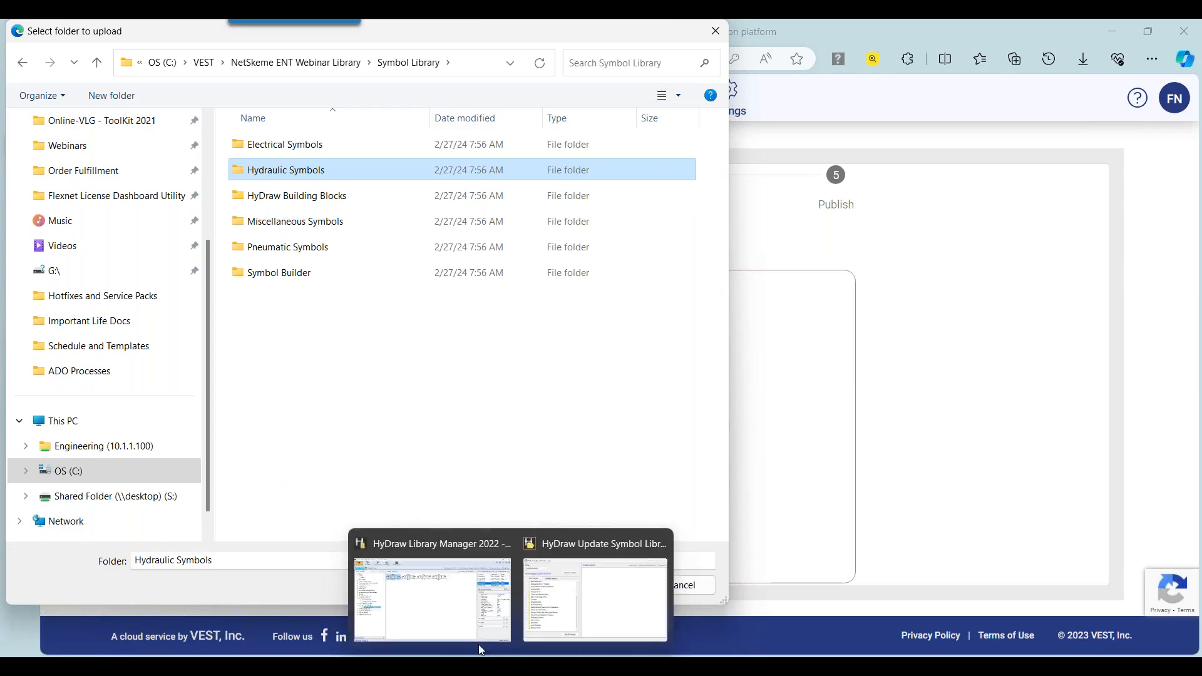
click(478, 626)
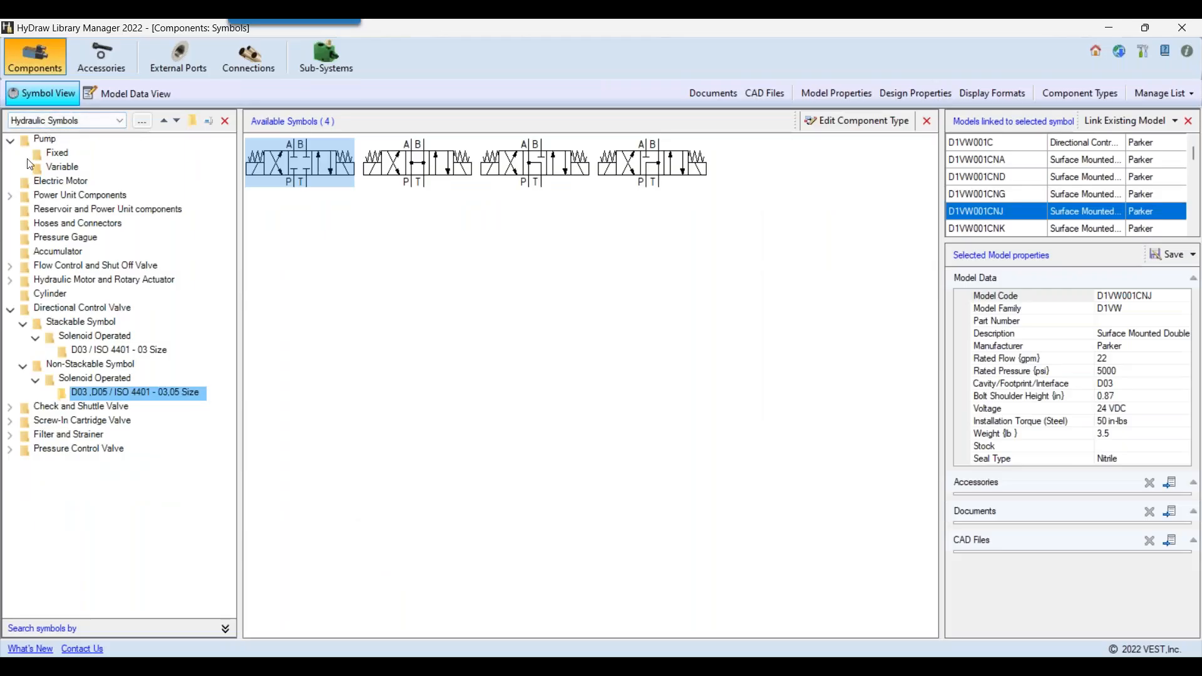
click(47, 123)
click(47, 123)
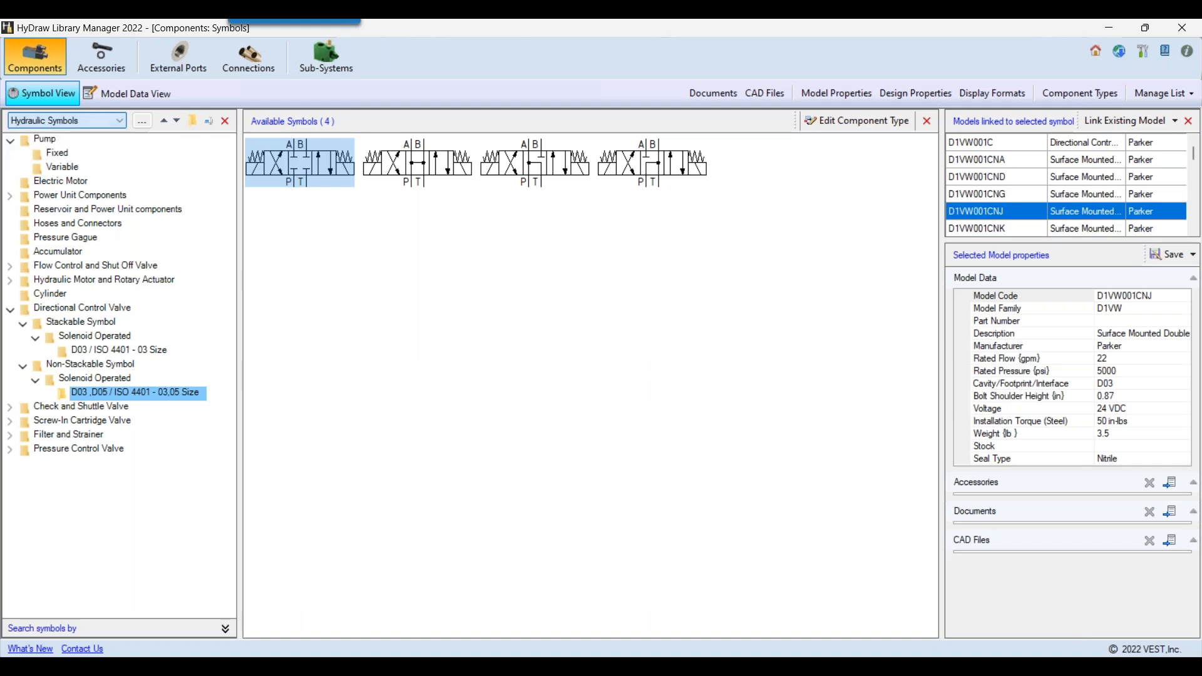
mouse_move(305, 663)
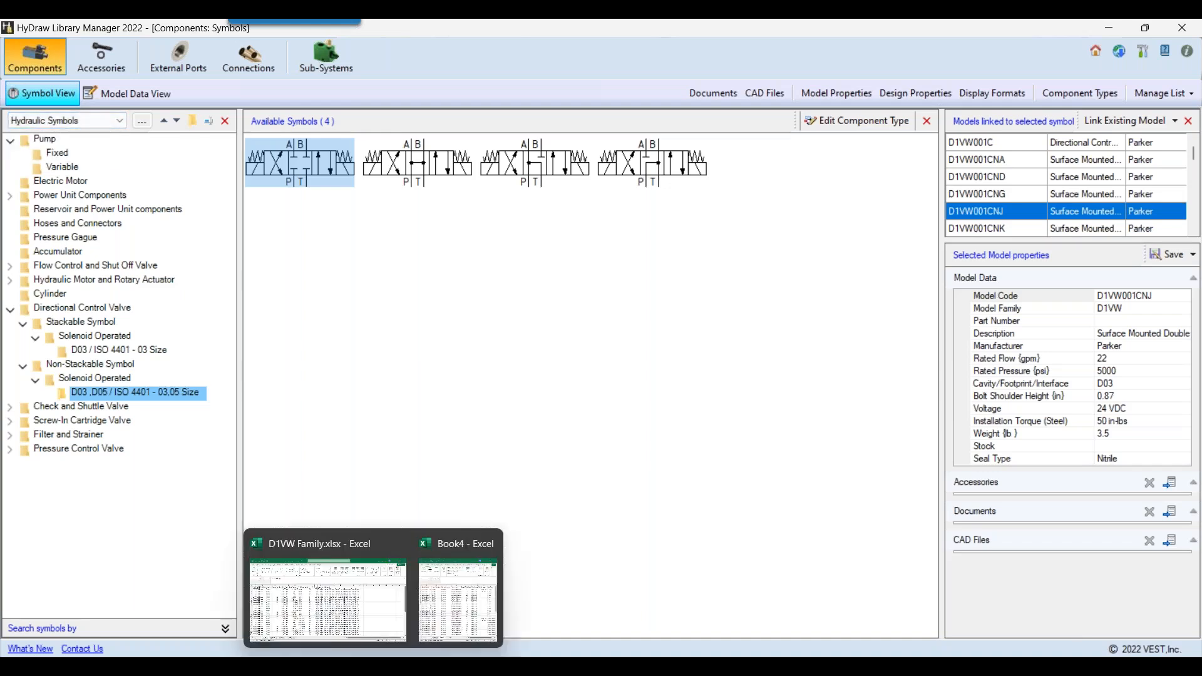
click(388, 598)
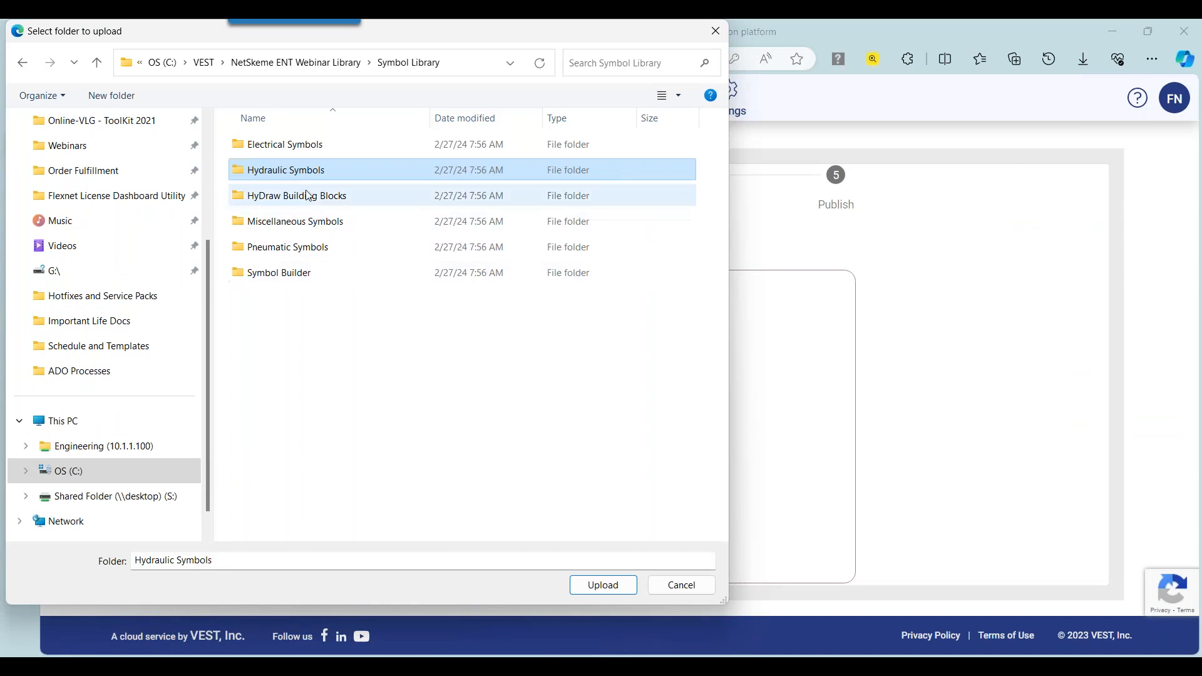
Upload the Hydraulic Symbols folder as the symbols for the library deployment and approve the file transfer.
click(603, 584)
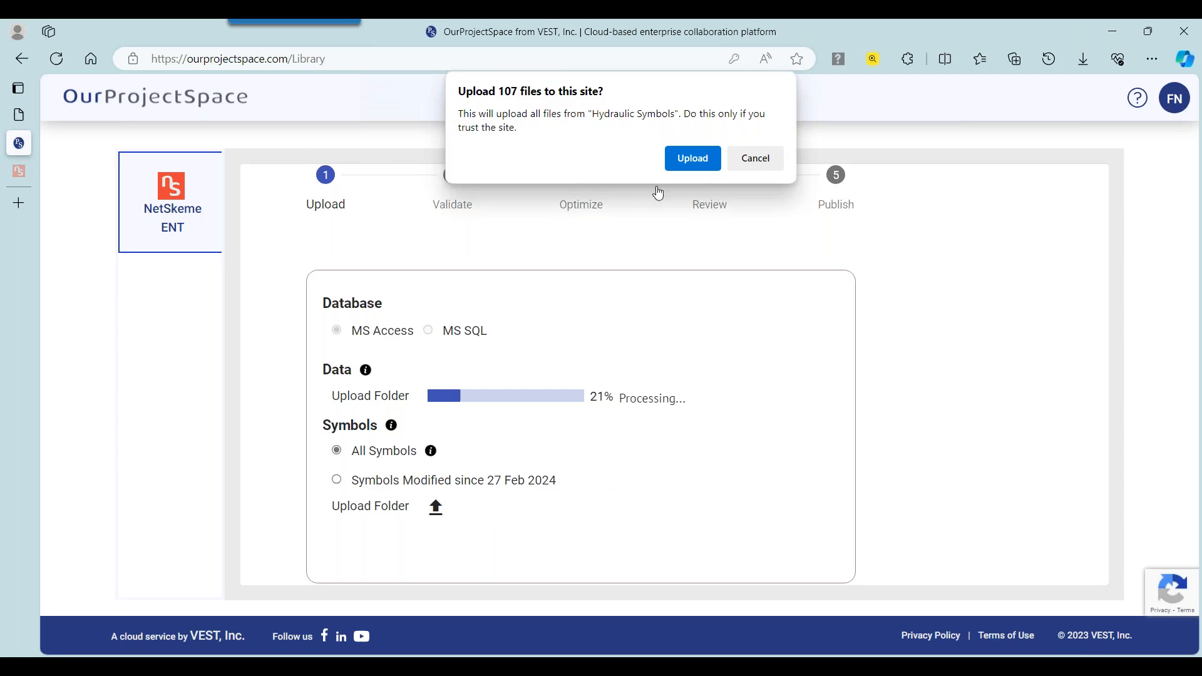
click(692, 160)
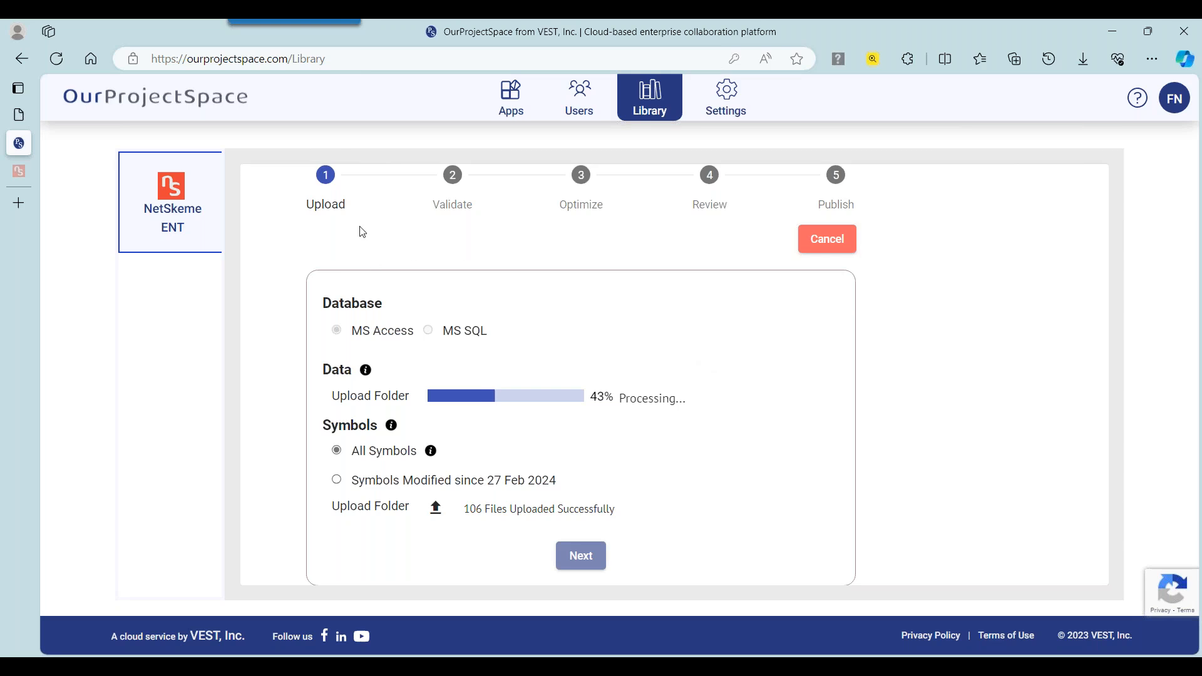
Switch to NetSkeme and start a new schematic, discarding the changes to the current file.
click(19, 170)
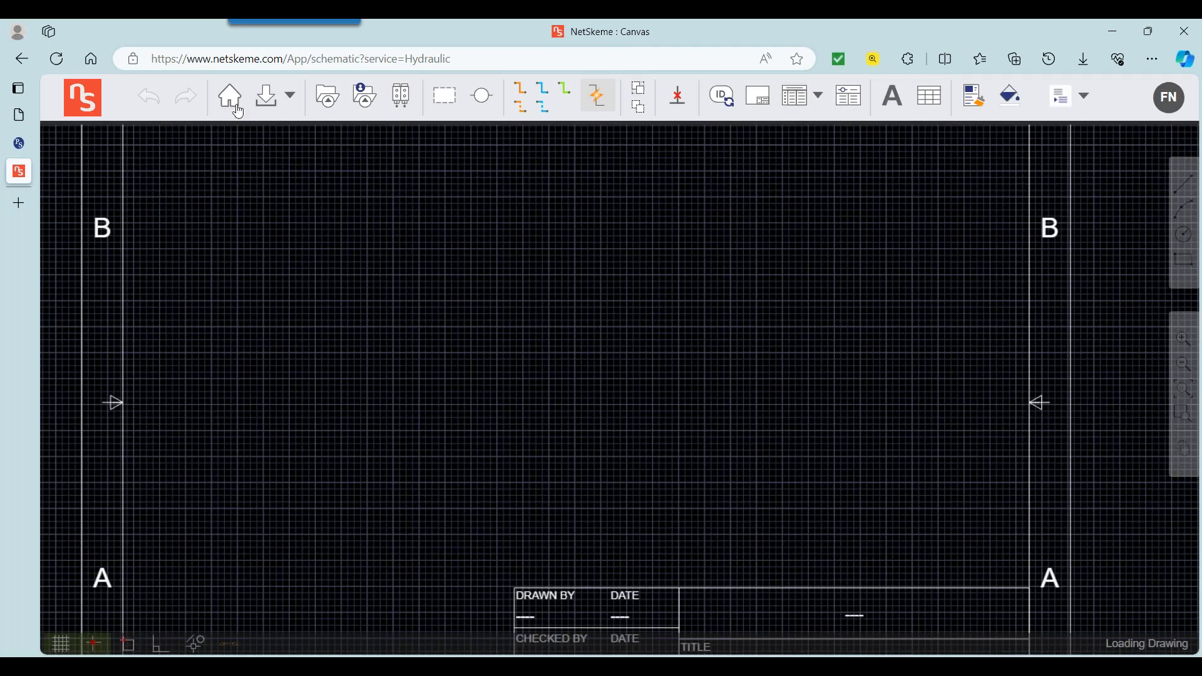
click(230, 99)
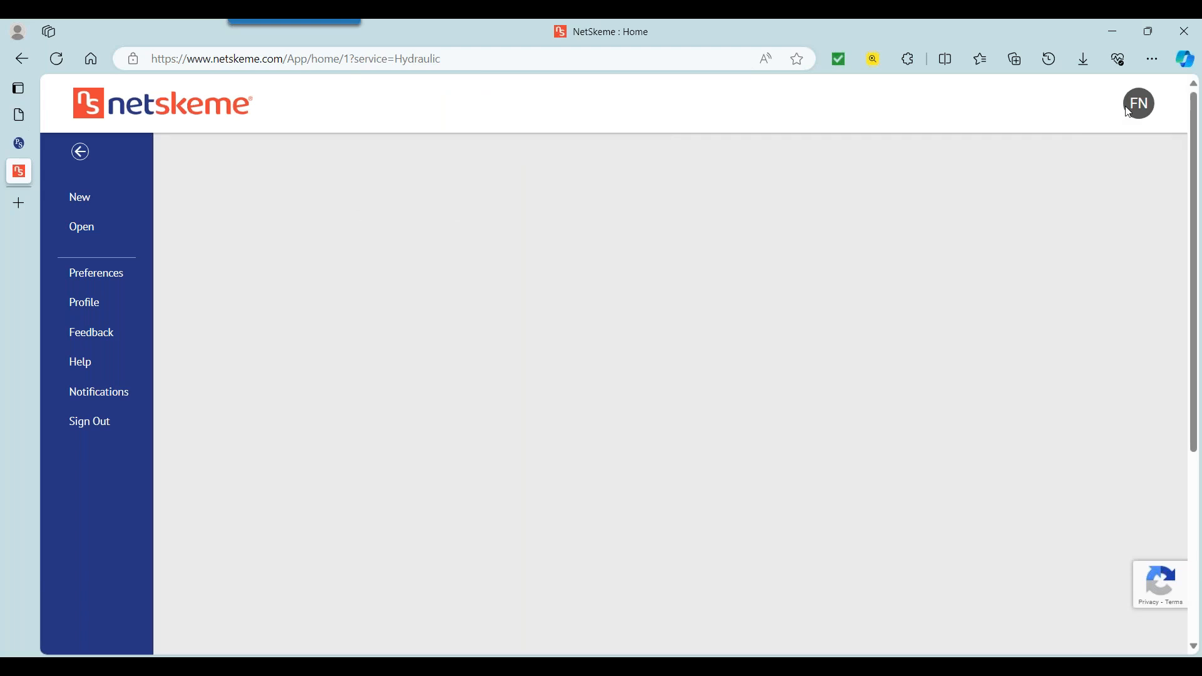
click(1157, 107)
click(1118, 128)
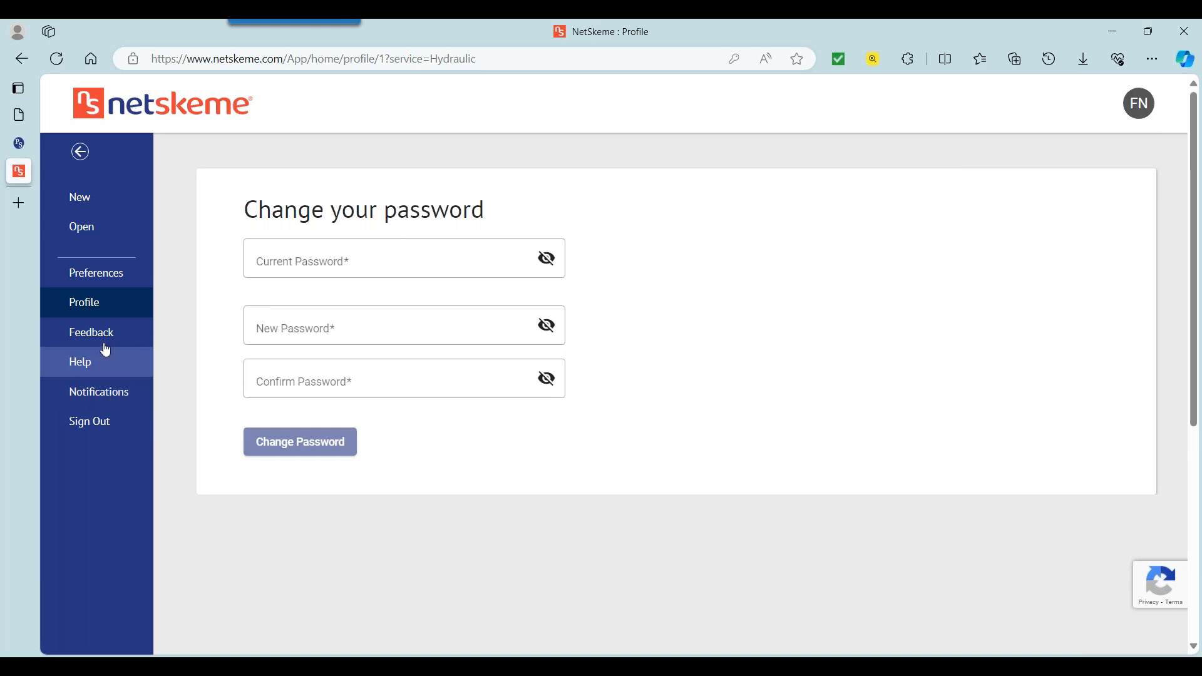
click(97, 201)
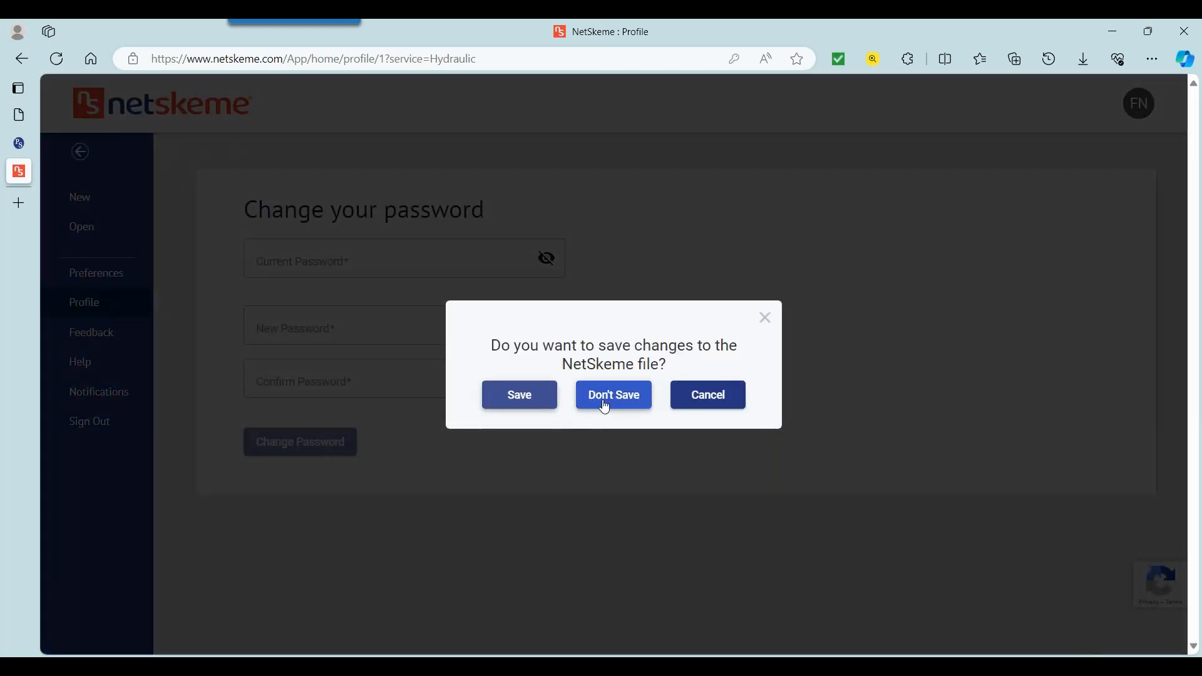
click(607, 397)
click(400, 329)
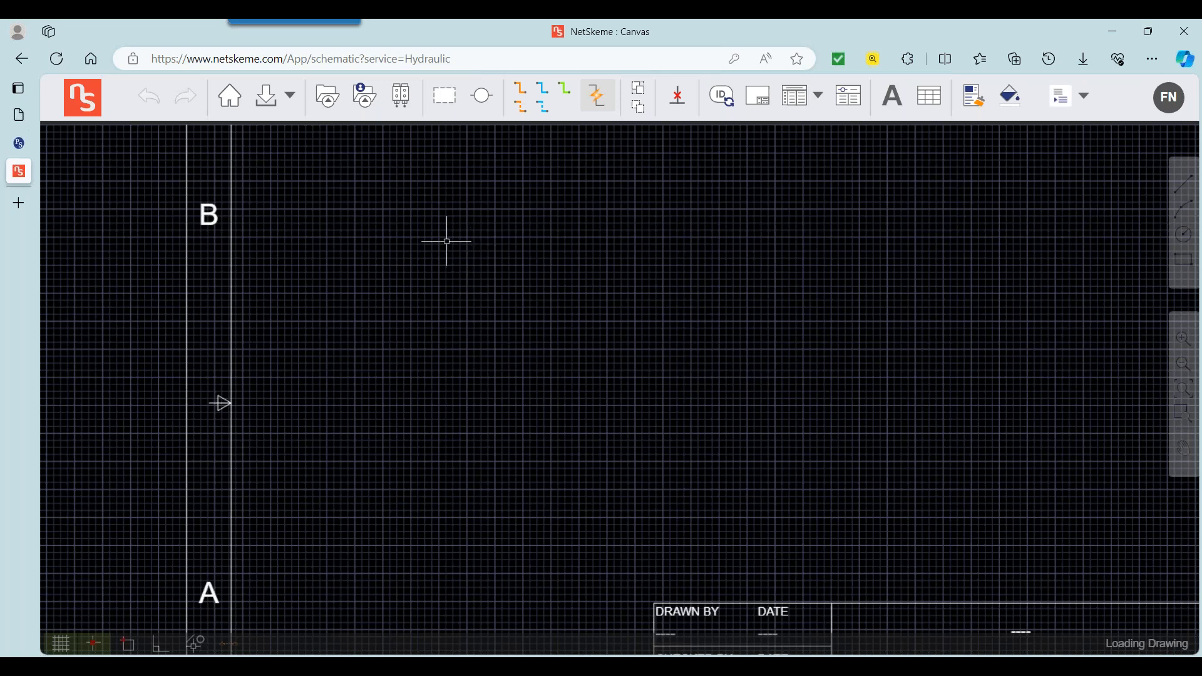
Insert the first fixed pump symbol from My Corporate Library into the lower part of the drawing, beside the title block.
click(326, 94)
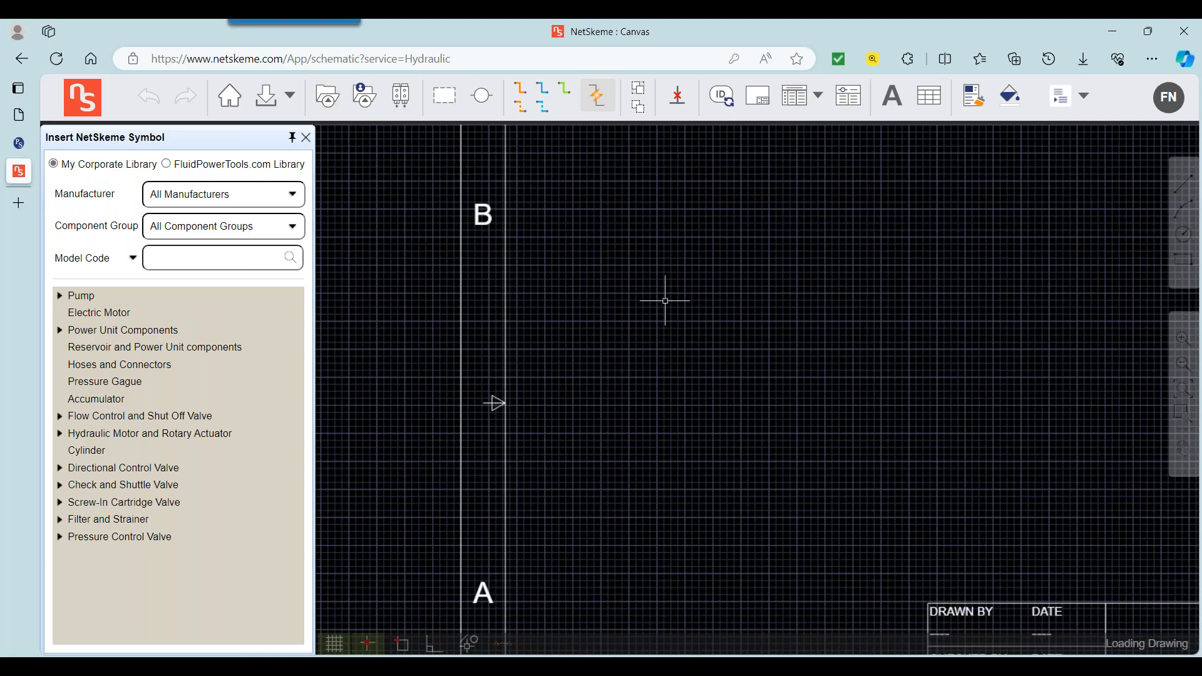
scroll(569, 308, down, 4)
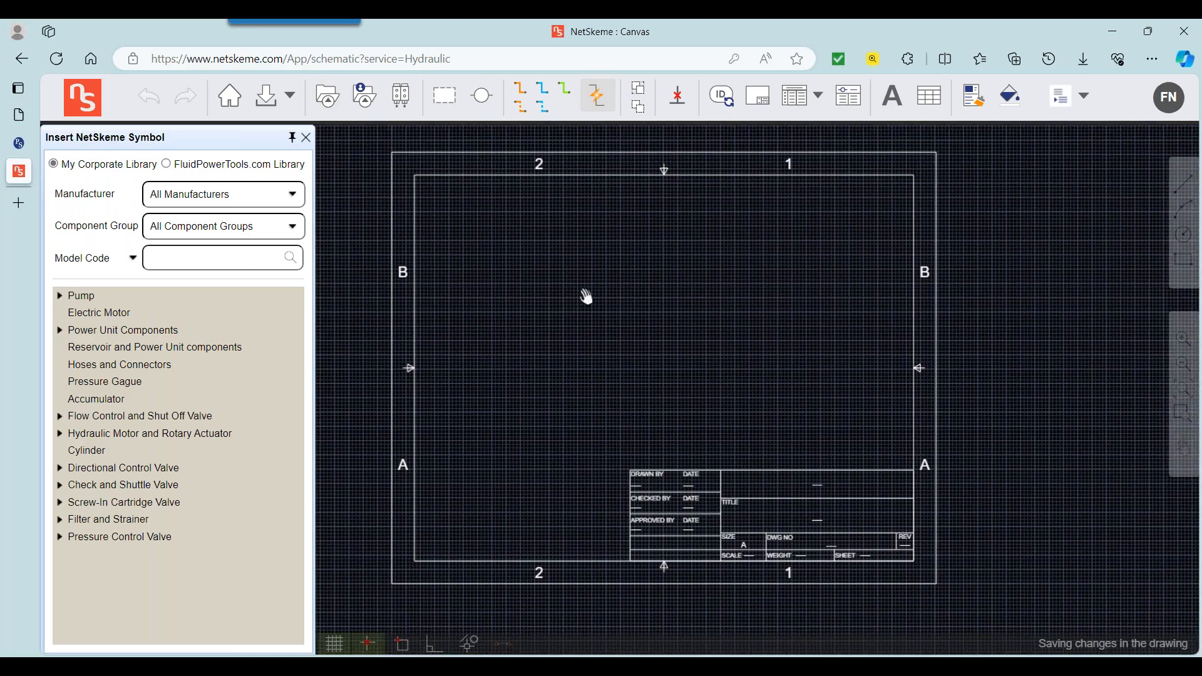
middle_drag(585, 296, 582, 297)
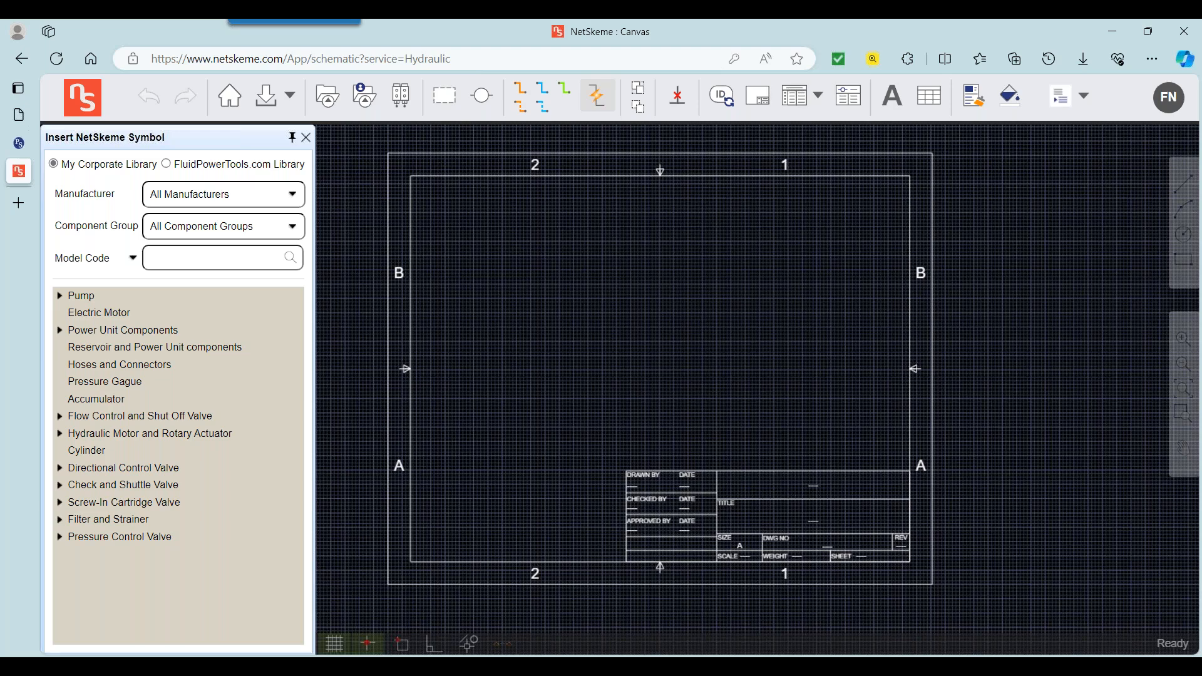
key(ctrl+a)
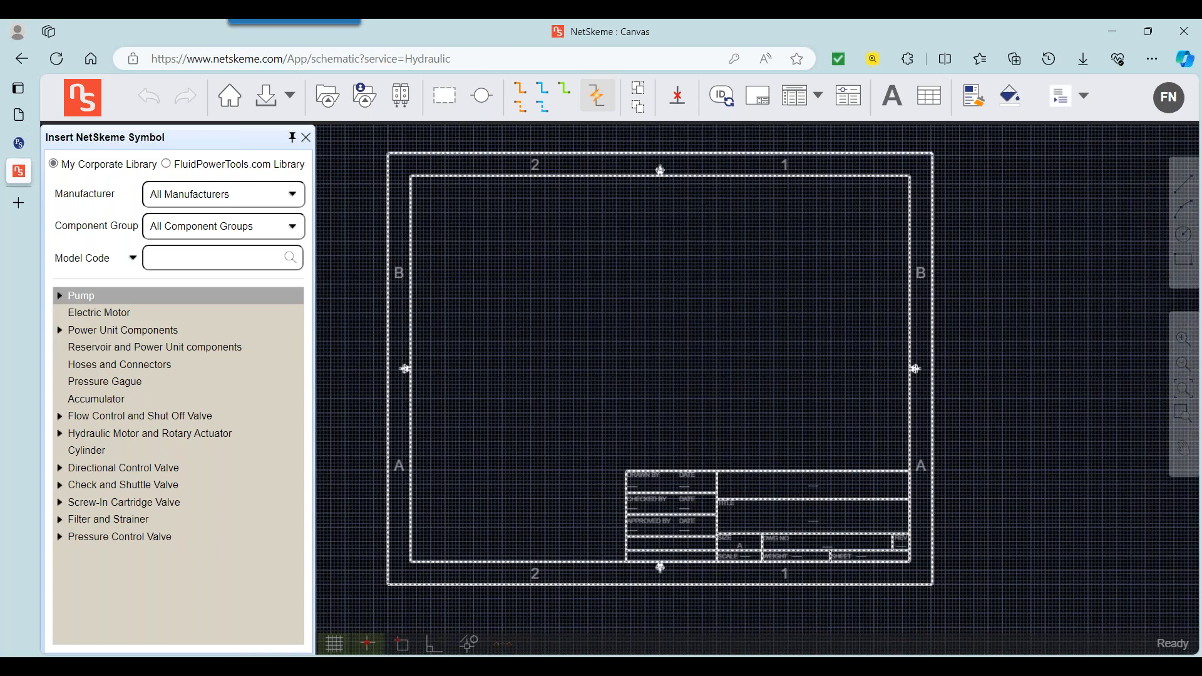
click(60, 296)
click(94, 313)
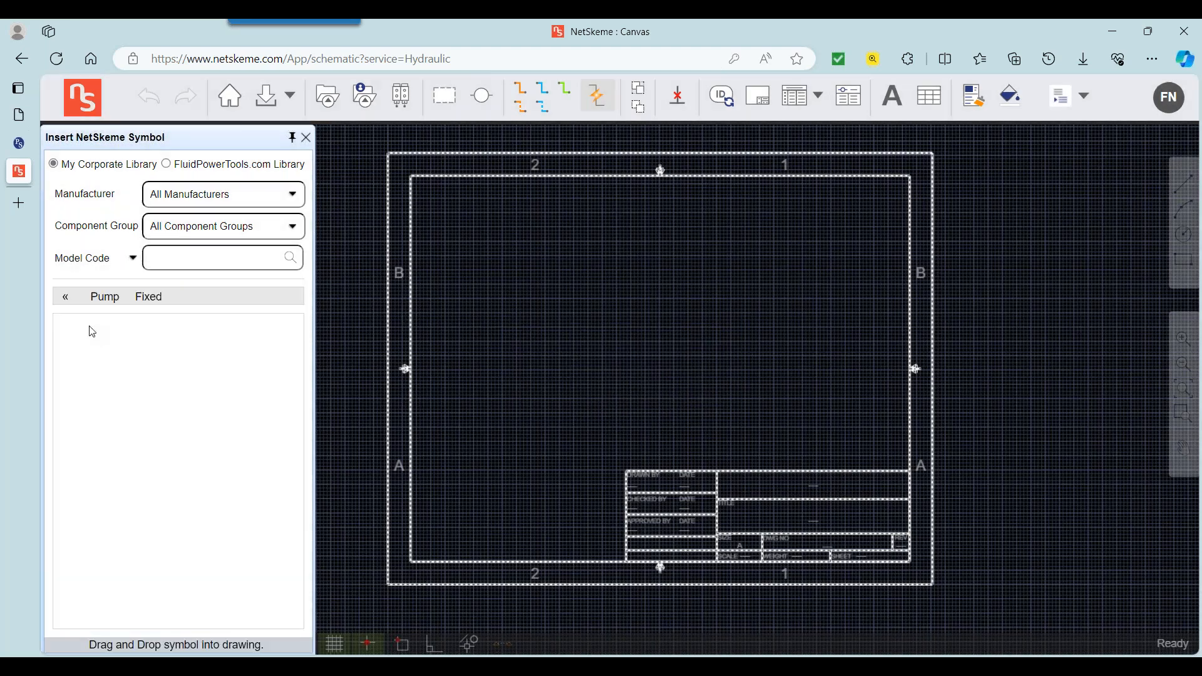
click(429, 421)
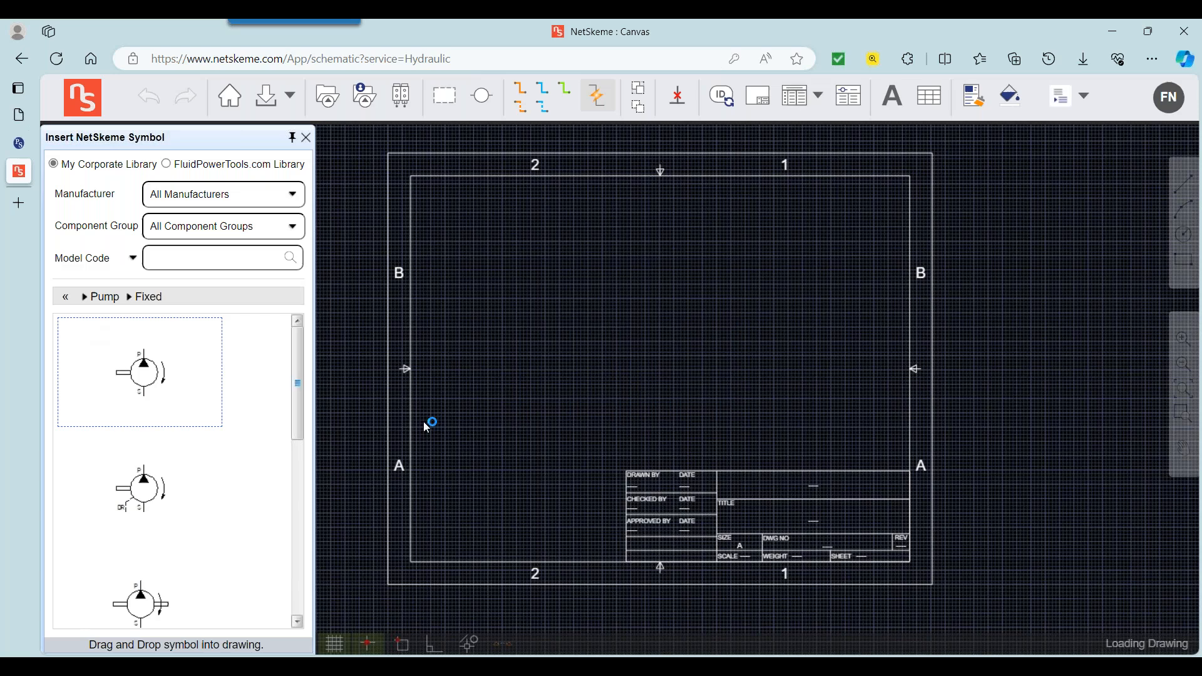
click(545, 452)
Insert the Electric Motor symbol with its shaft joined to the pump's shaft.
click(65, 296)
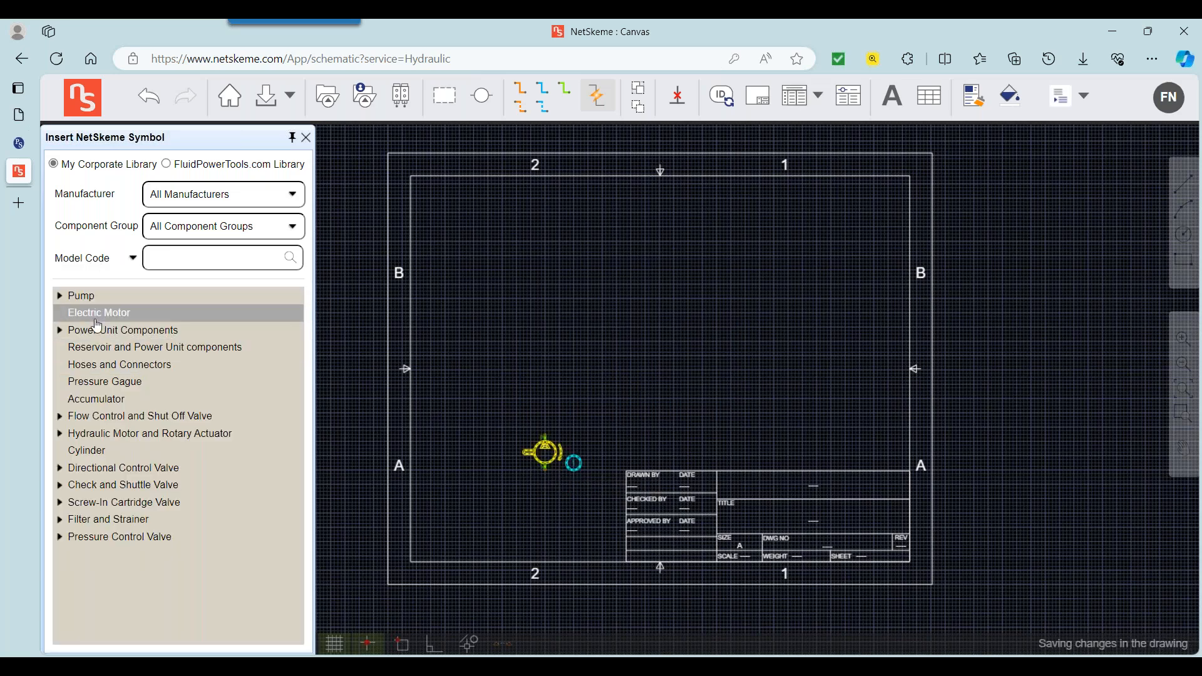
click(99, 314)
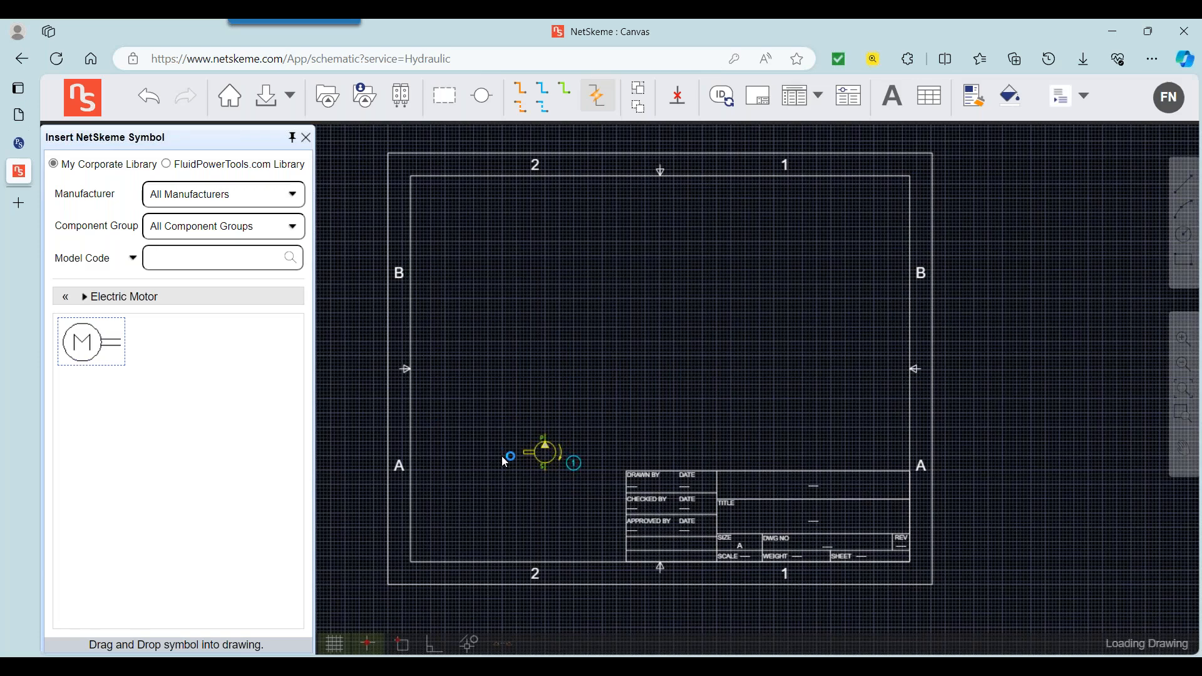
scroll(502, 457, up, 6)
click(585, 441)
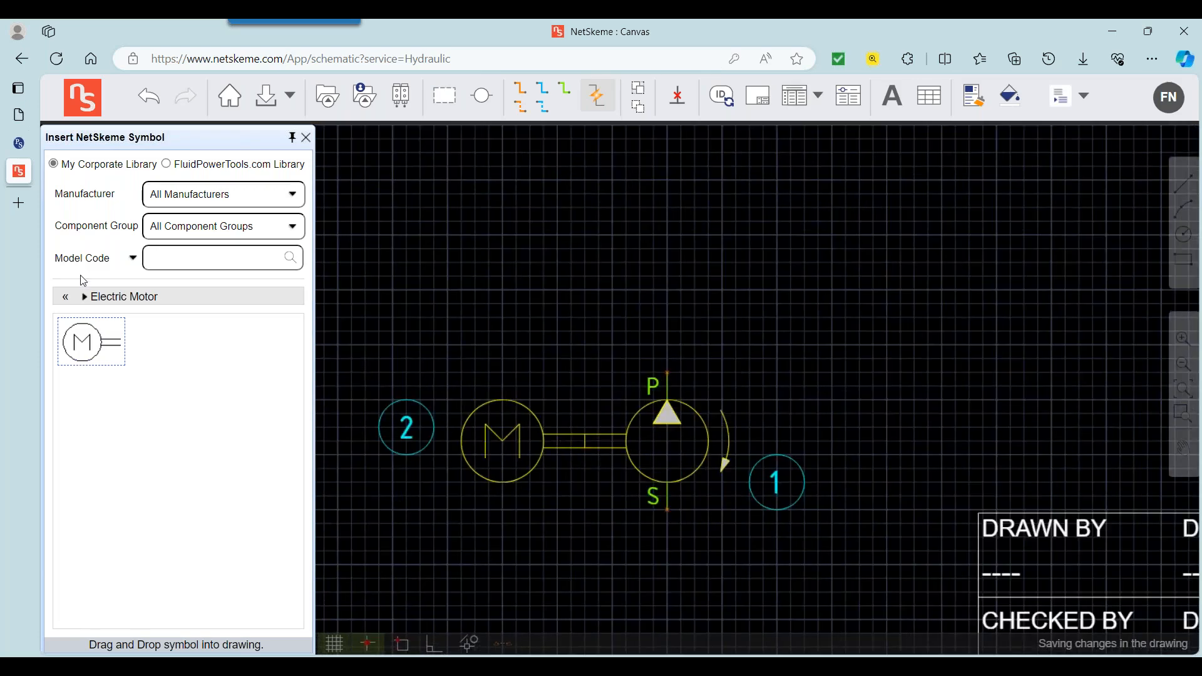
Search the corporate library's model codes for D1VW and page through the matching models.
click(65, 297)
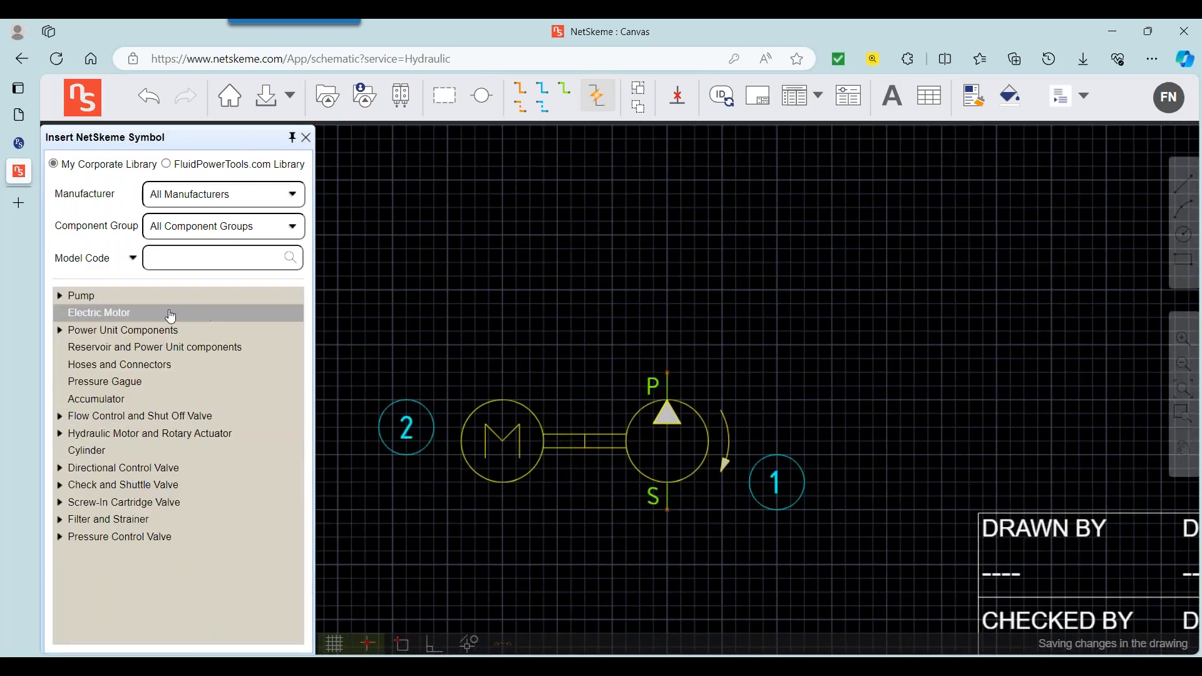
click(215, 256)
text(D1VW)
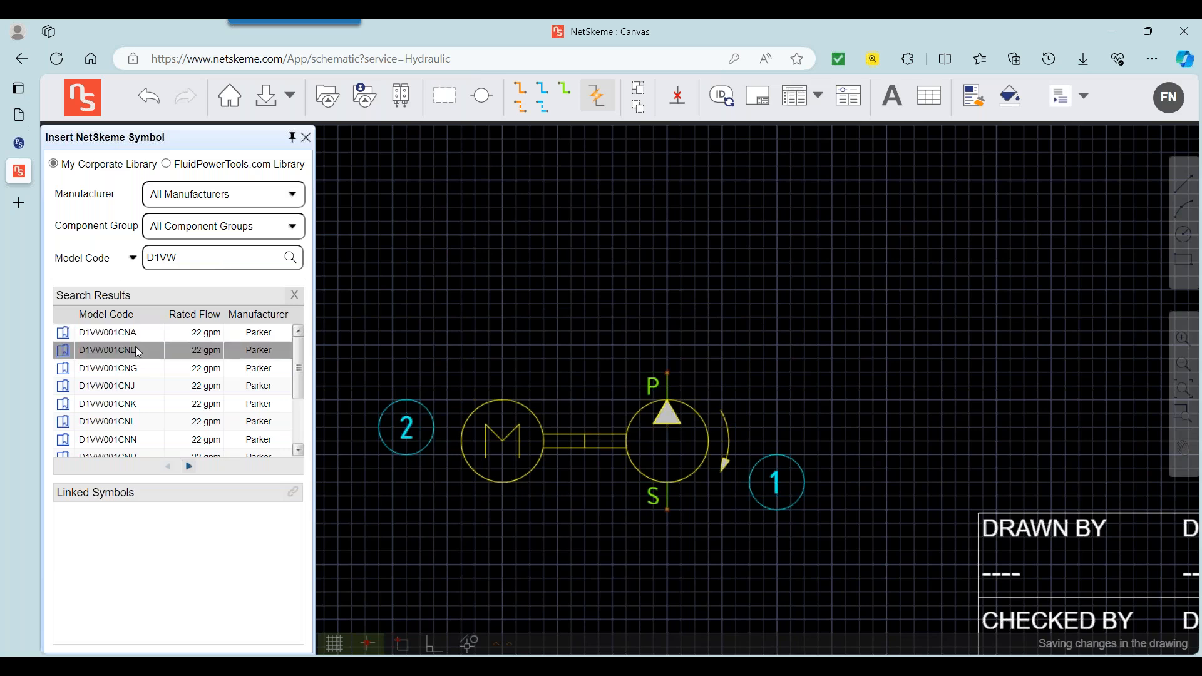
scroll(144, 375, down, 2)
click(189, 466)
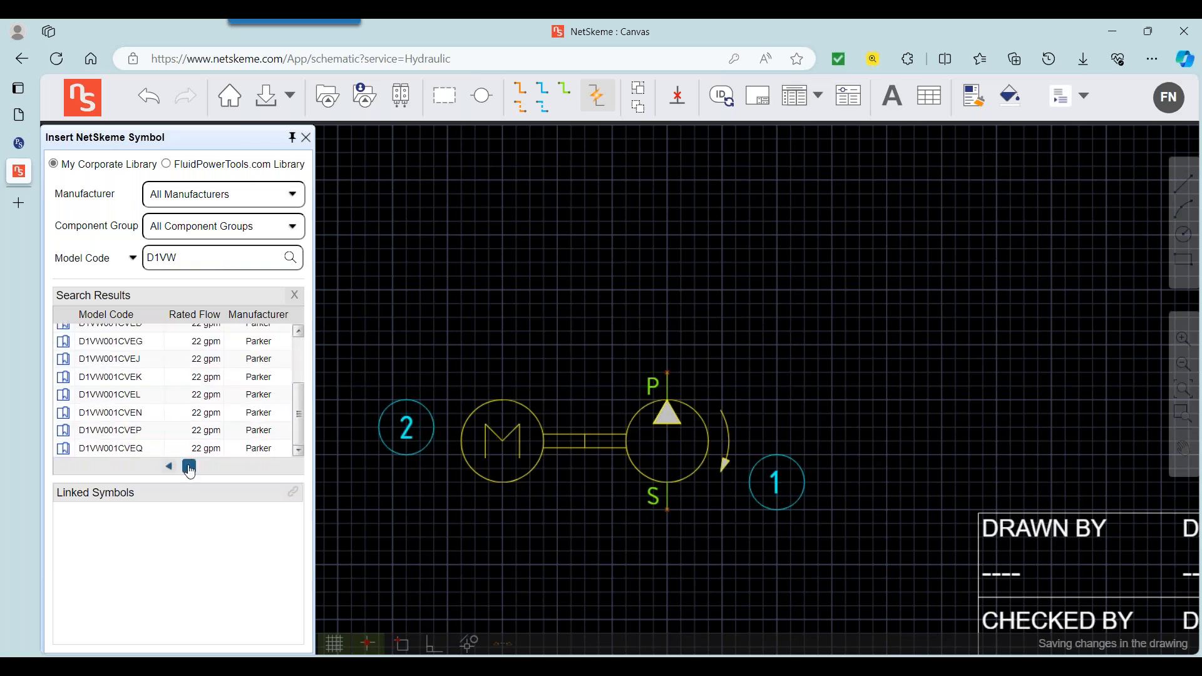
click(189, 466)
click(189, 466)
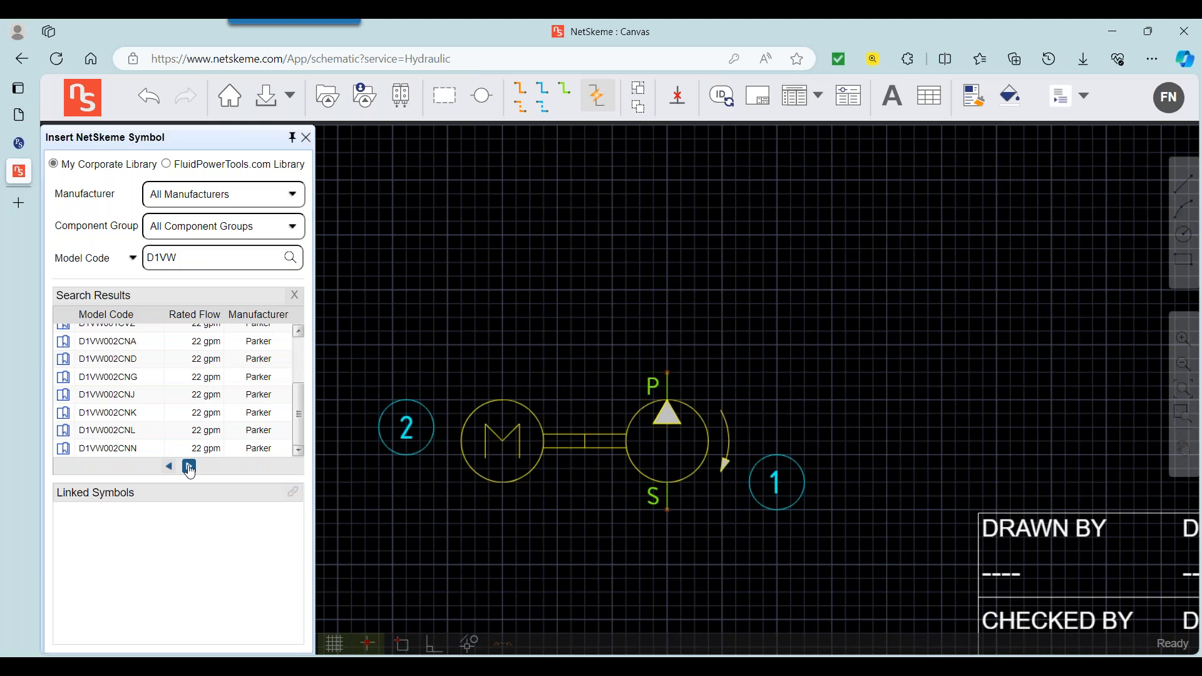
click(189, 466)
click(189, 466)
click(189, 467)
click(189, 466)
click(189, 466)
click(167, 467)
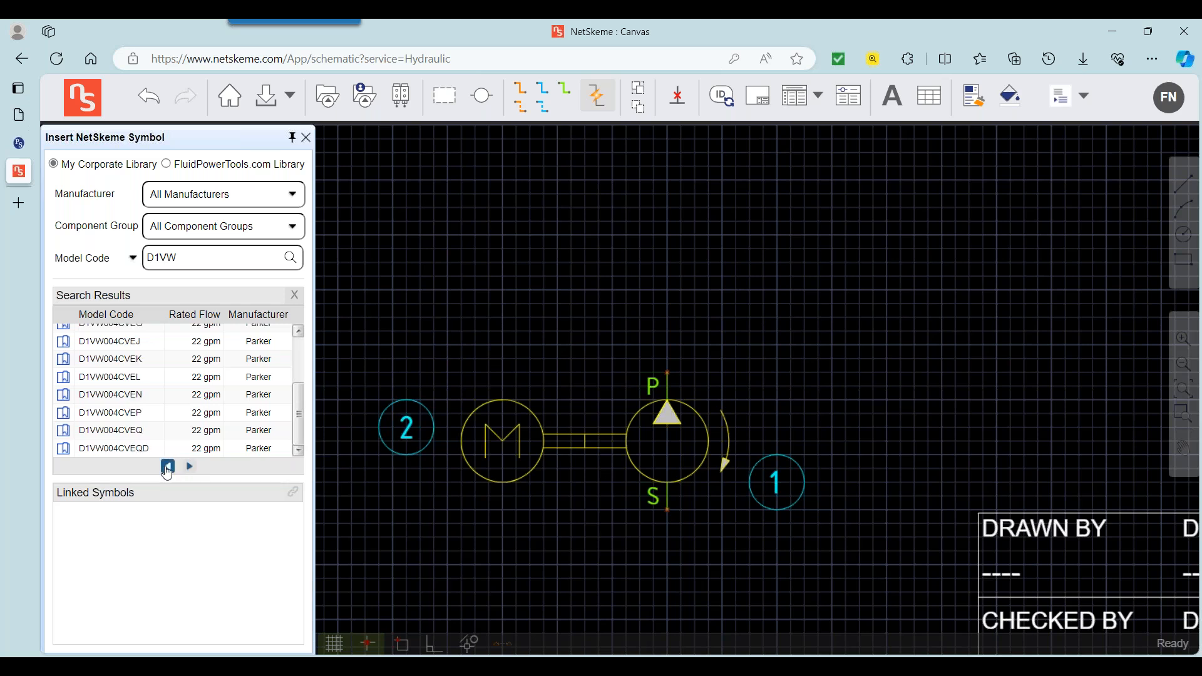
click(167, 467)
Narrow the model code search to D1VW001 and place the non-stackable symbol linked to D1VW001CND above the pump.
double_click(200, 263)
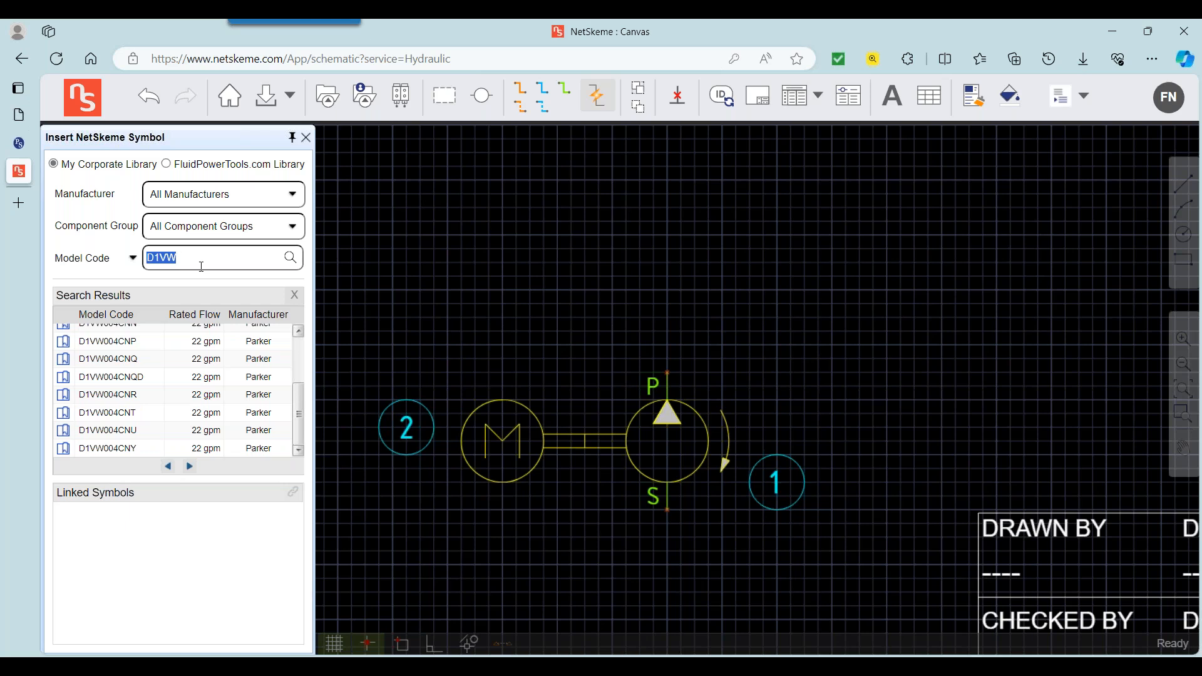
click(201, 266)
text(001)
key(Return)
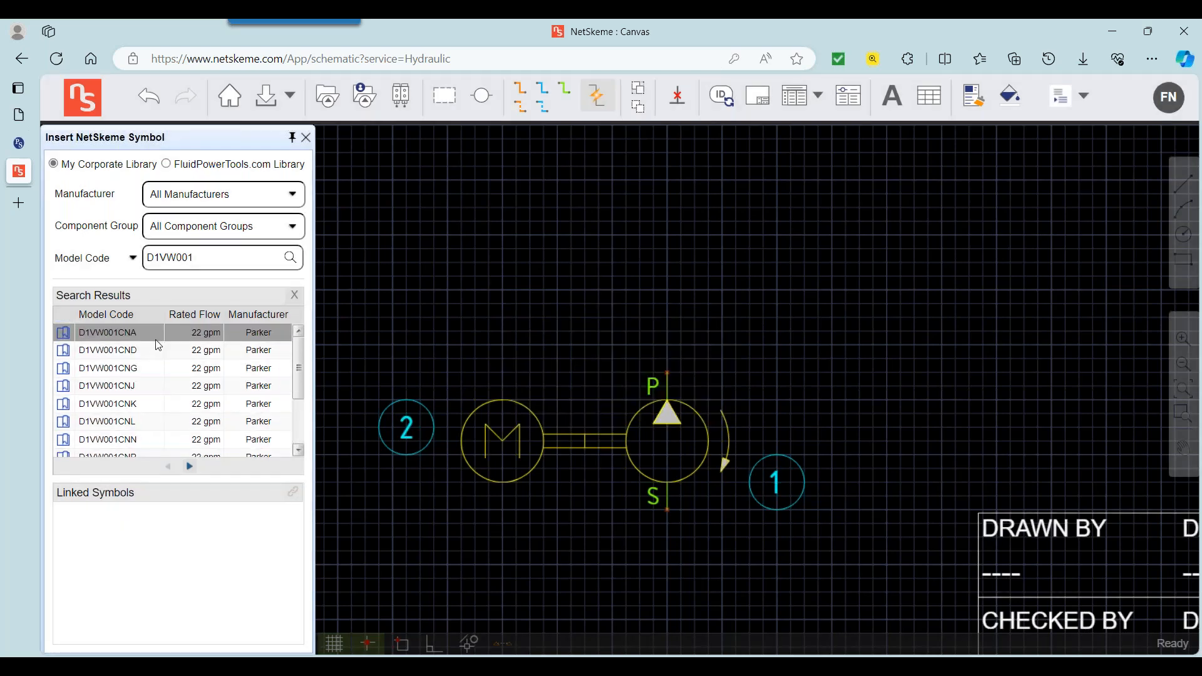
click(155, 350)
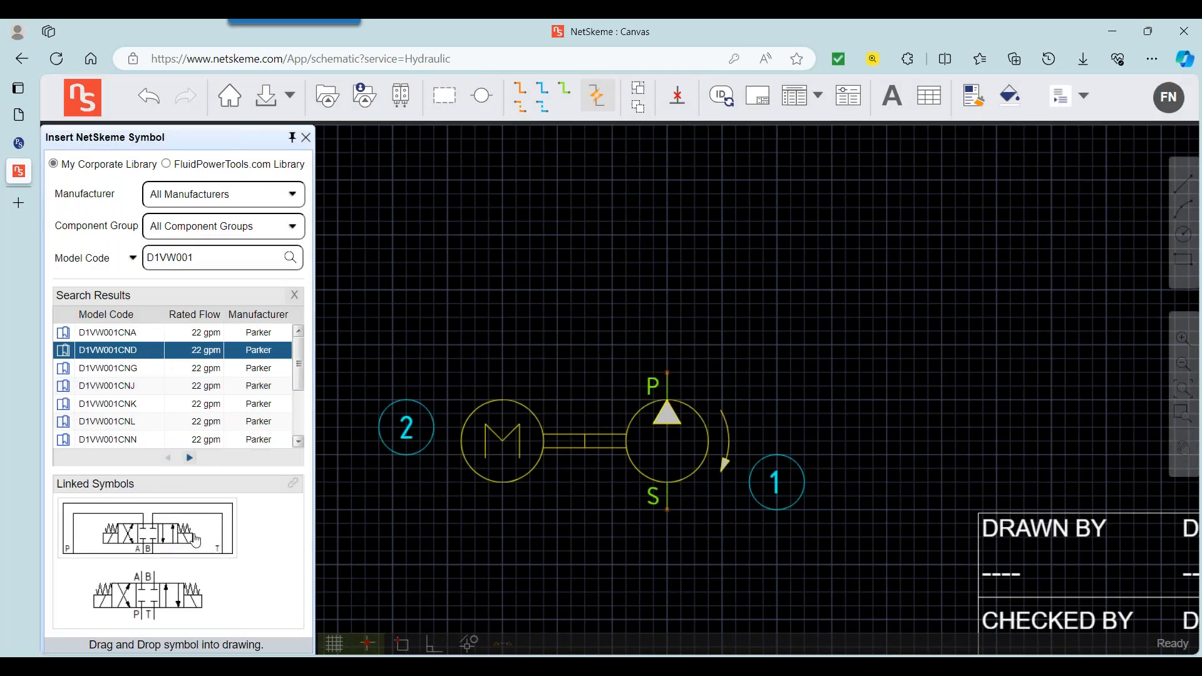
drag(163, 599, 863, 203)
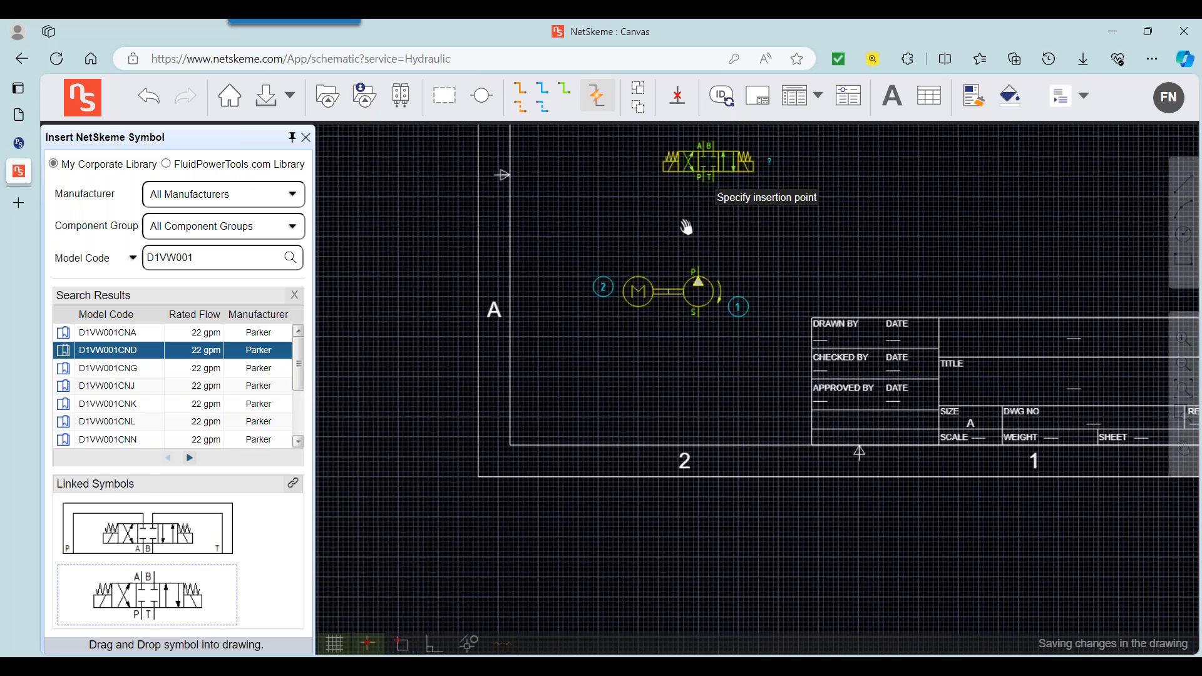
middle_drag(686, 228, 599, 393)
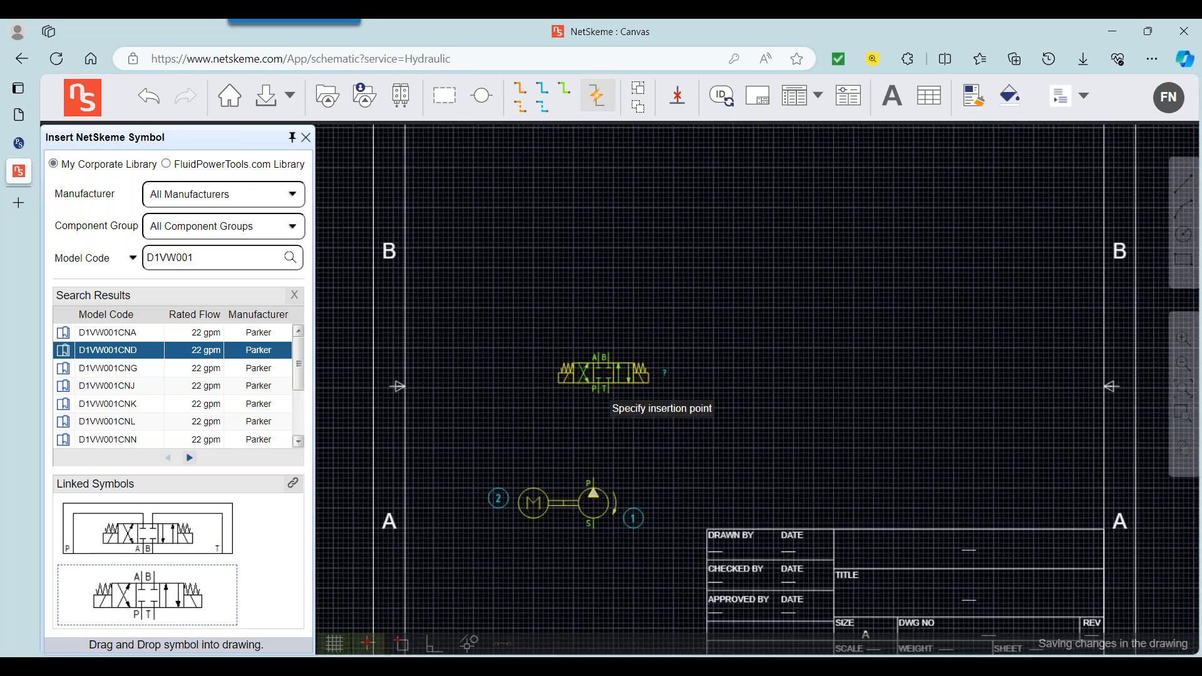
click(618, 243)
Review the model data of the placed directional valve and close the model search results.
right_click(619, 217)
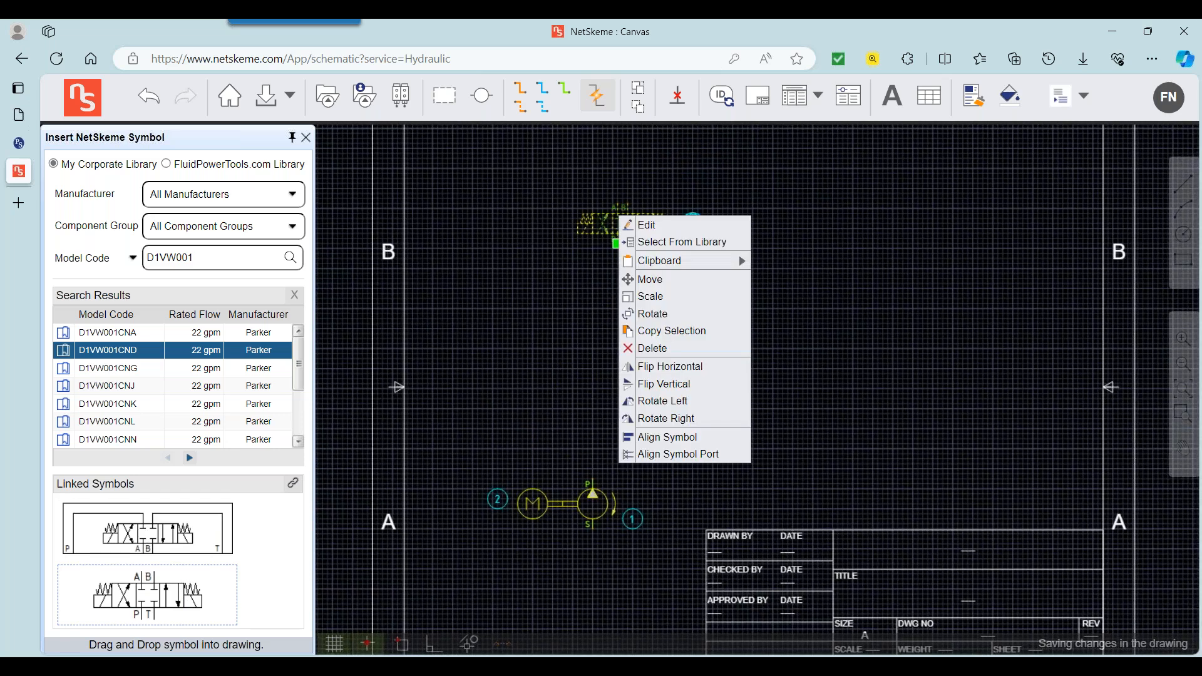
click(630, 227)
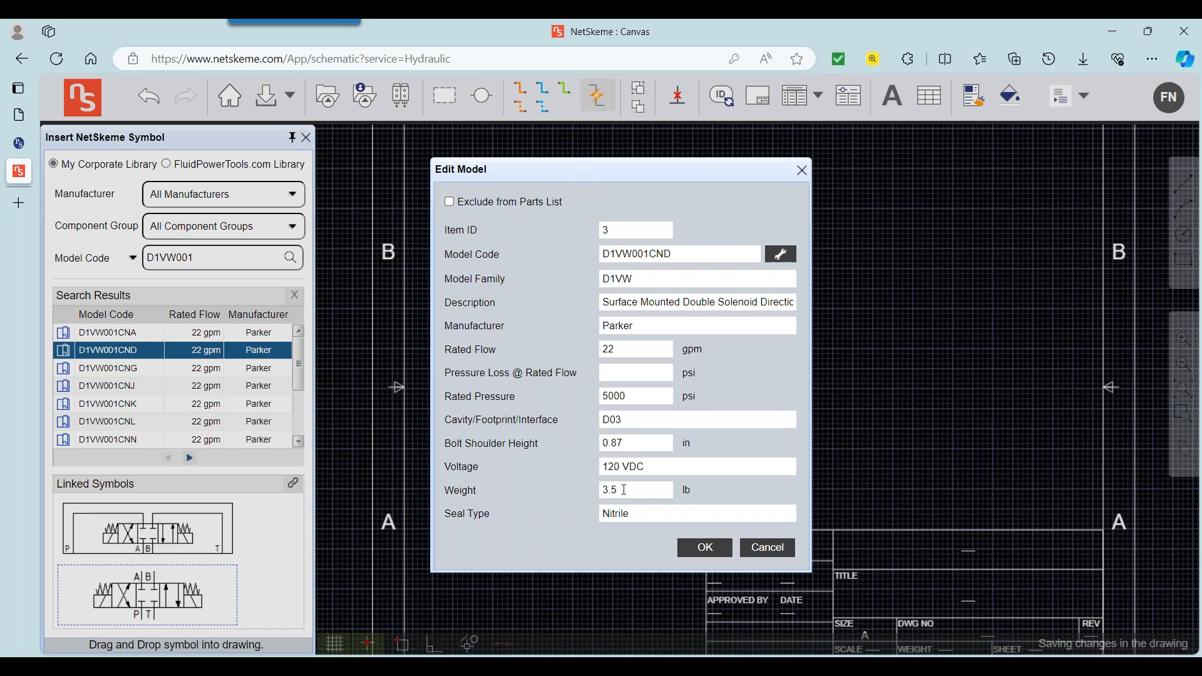
click(751, 549)
click(294, 295)
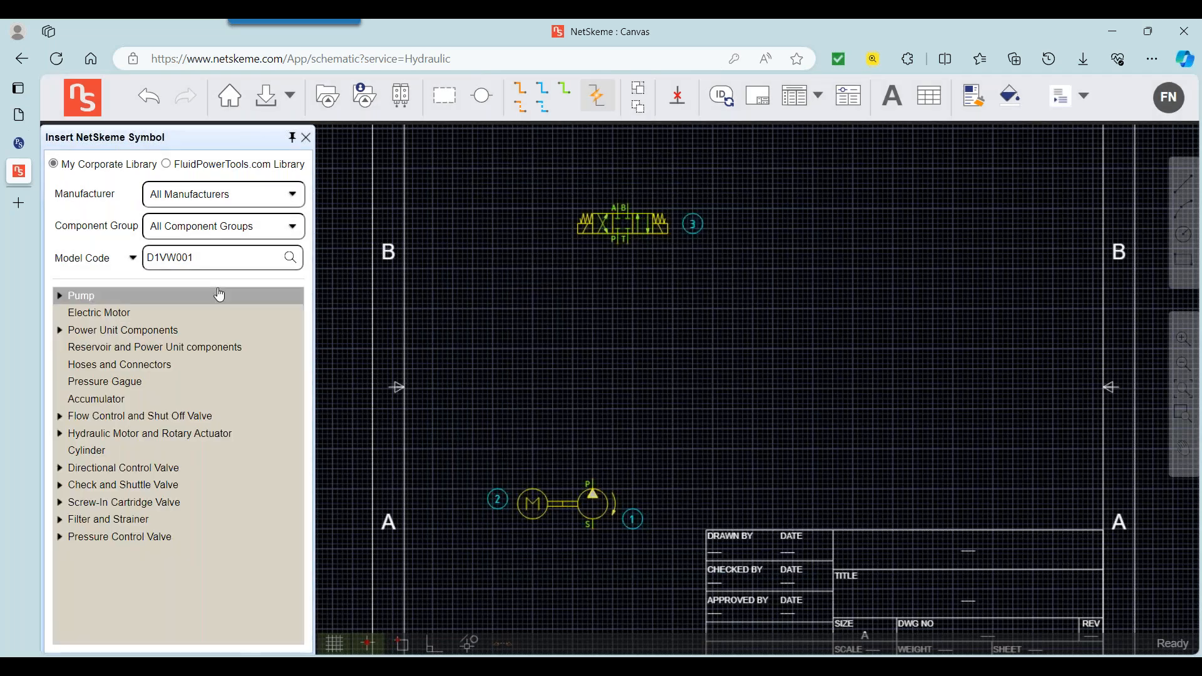
Place the first spring-centered double solenoid non-stackable D03/D05 directional valve from the FluidPowerTools.com library beside the existing directional valve.
click(166, 164)
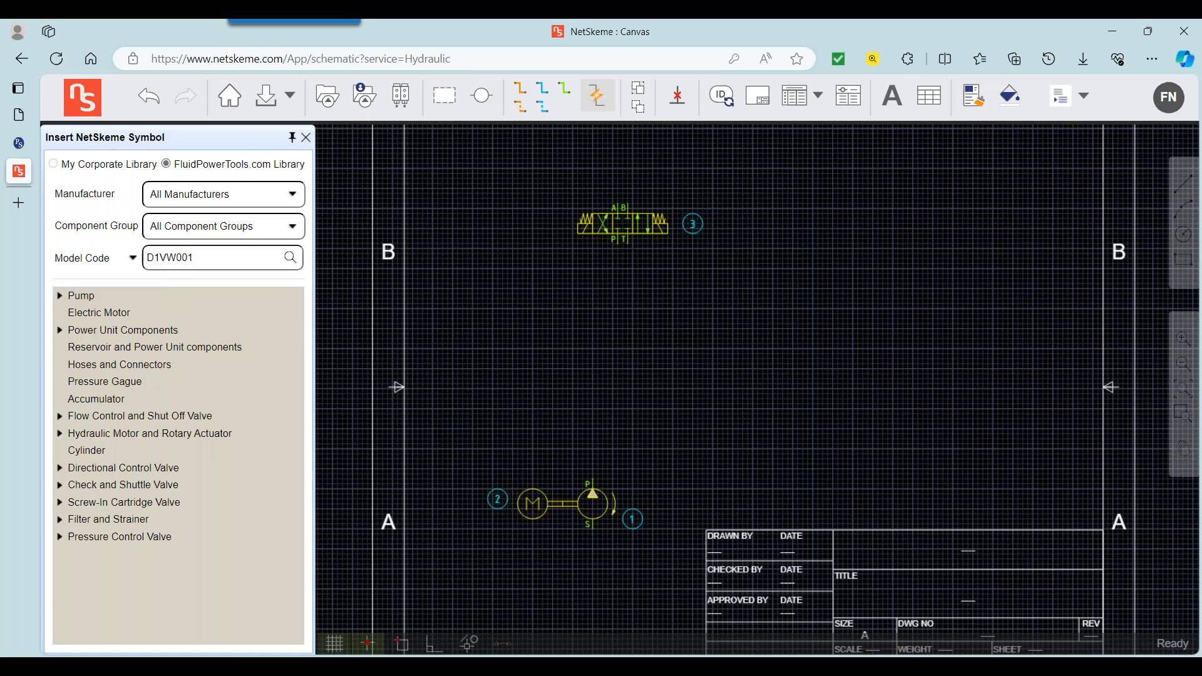
click(137, 316)
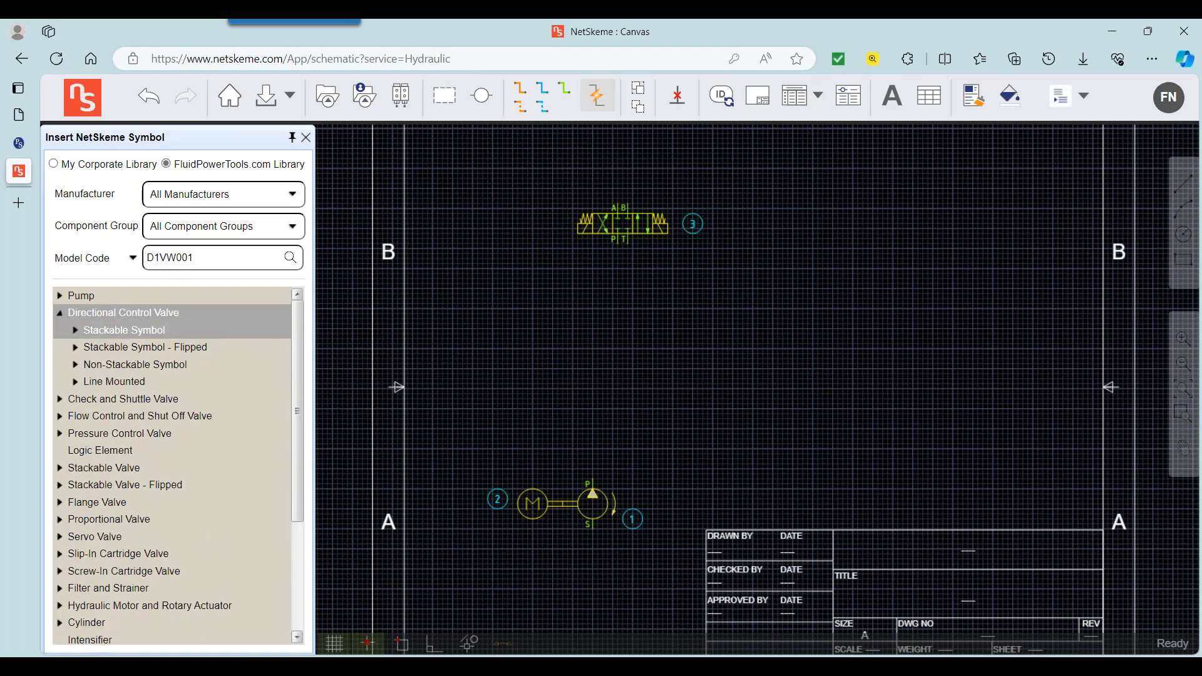
click(125, 368)
click(134, 382)
click(134, 400)
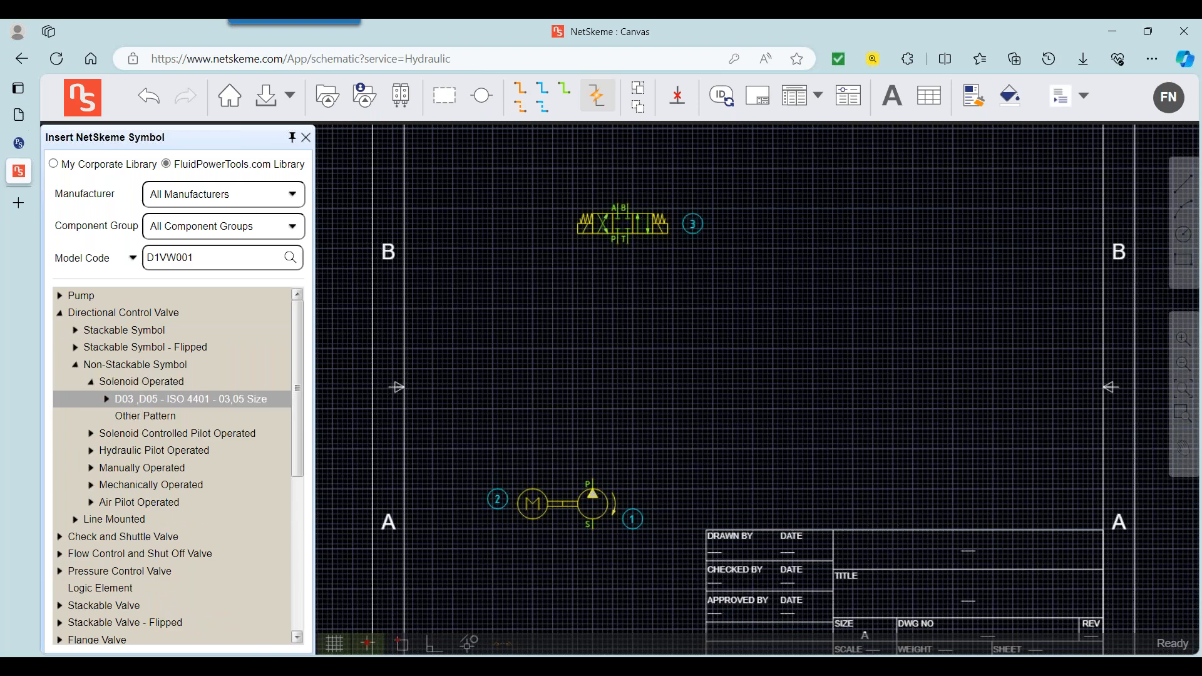
click(167, 433)
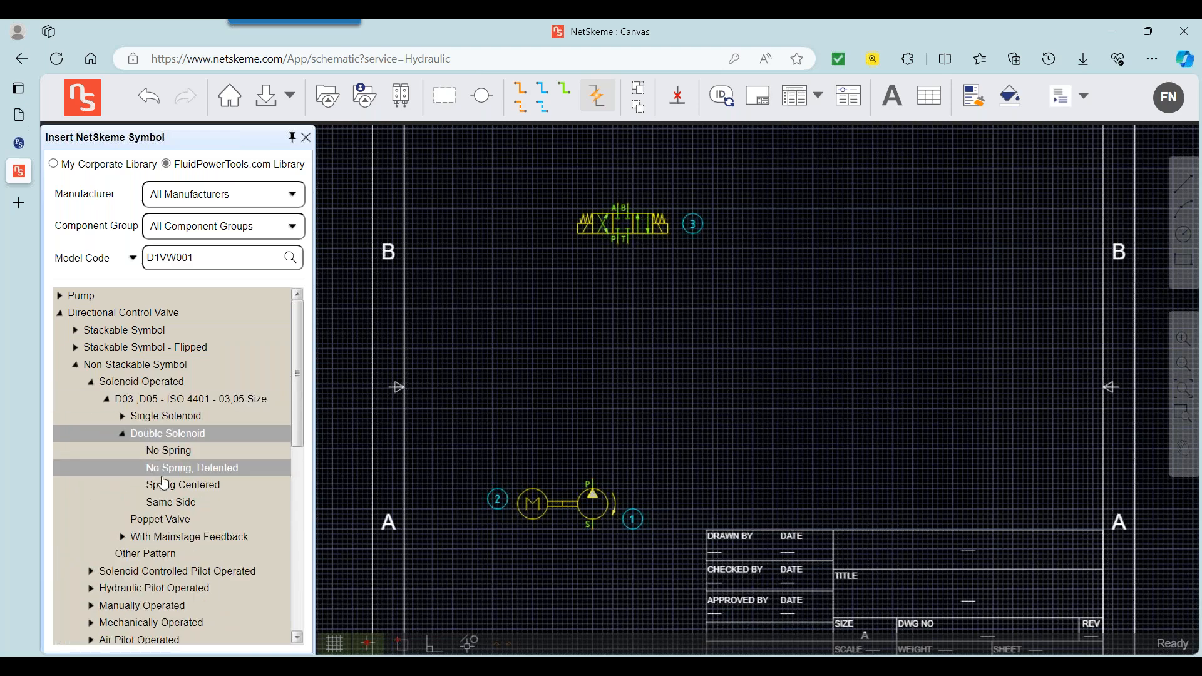
click(183, 484)
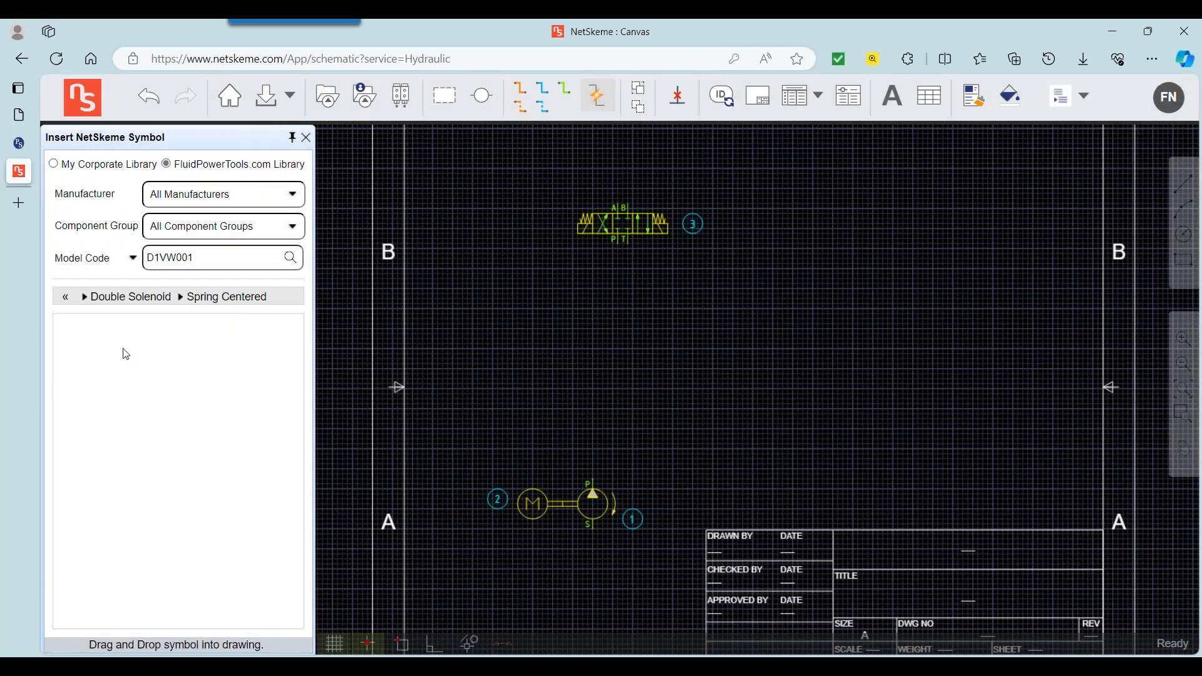
drag(158, 363, 692, 249)
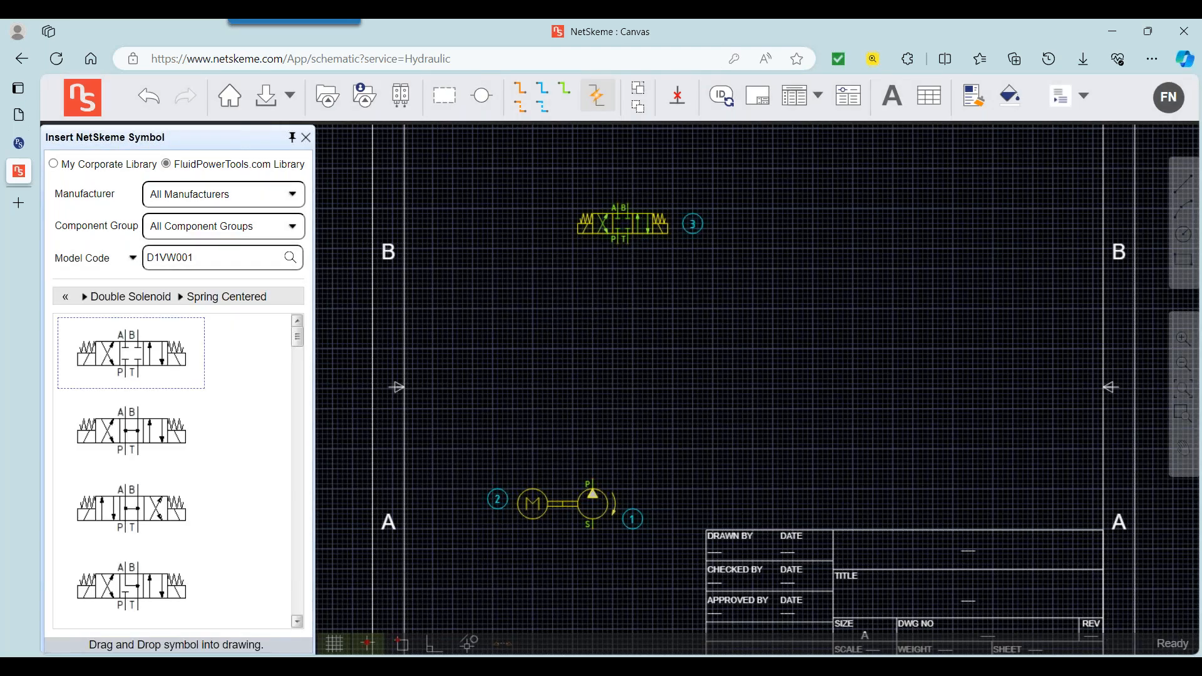
click(502, 228)
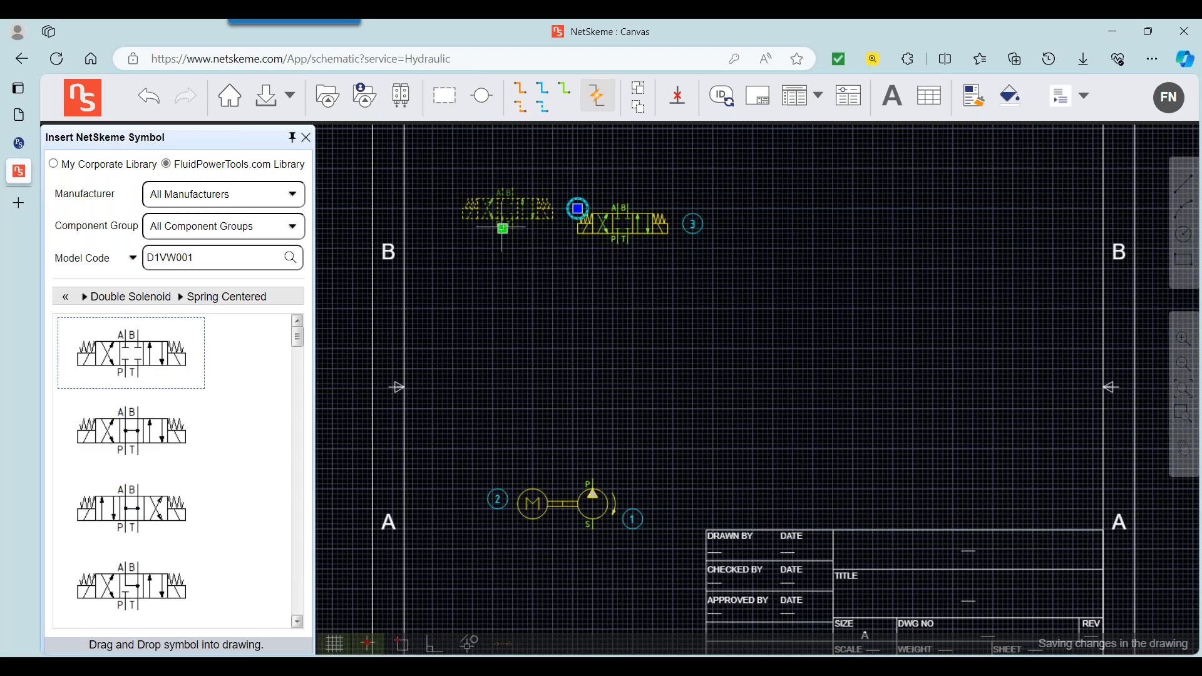
click(477, 248)
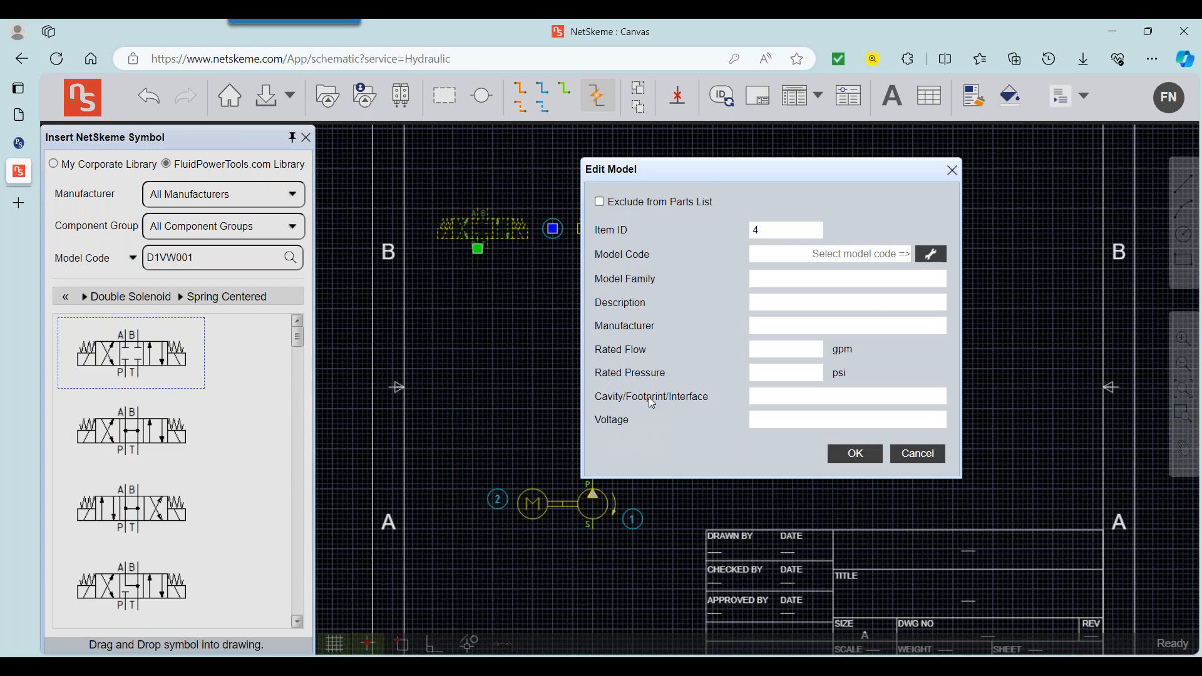
Compare the model data of the newly placed valve with that of the D1VW001CND valve.
click(930, 461)
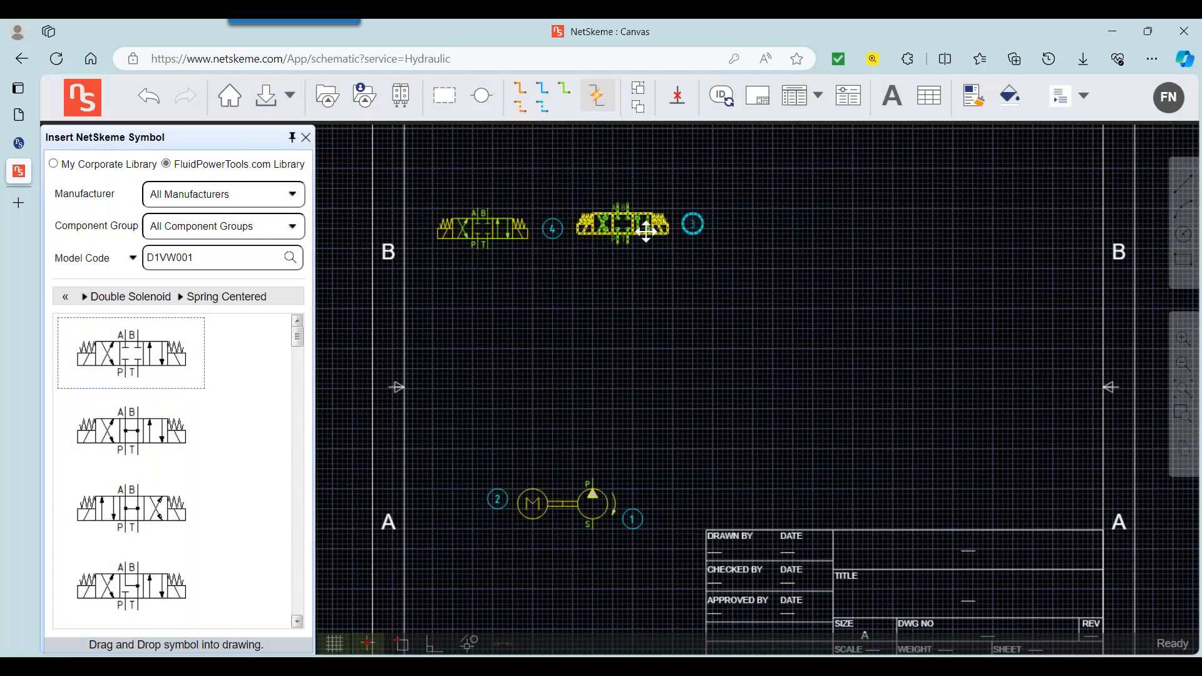
double_click(645, 232)
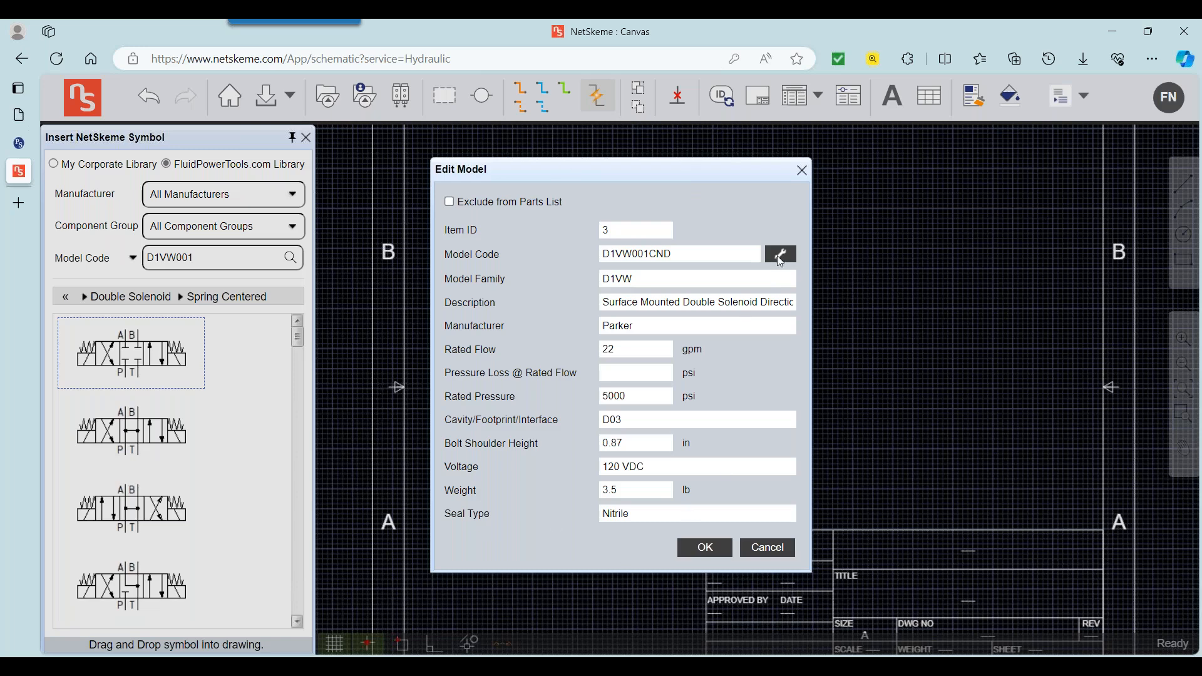
click(775, 554)
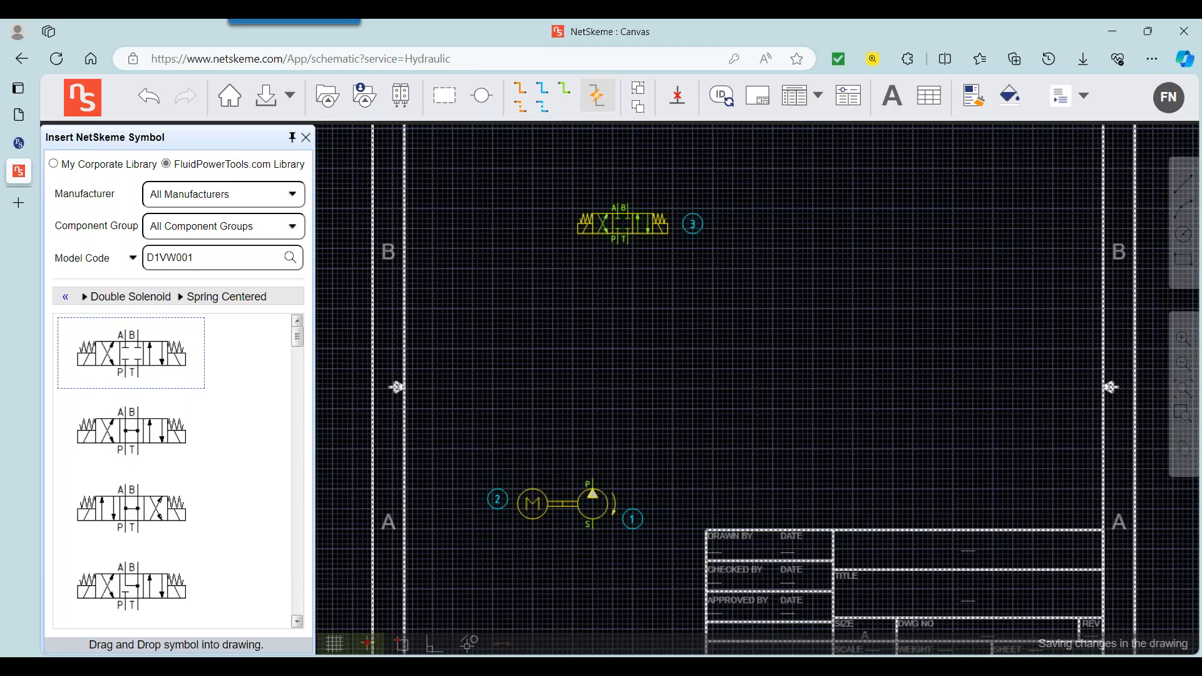
Insert the first surface mounted check valve from the corporate library between the pump and the directional valve.
click(63, 297)
click(92, 166)
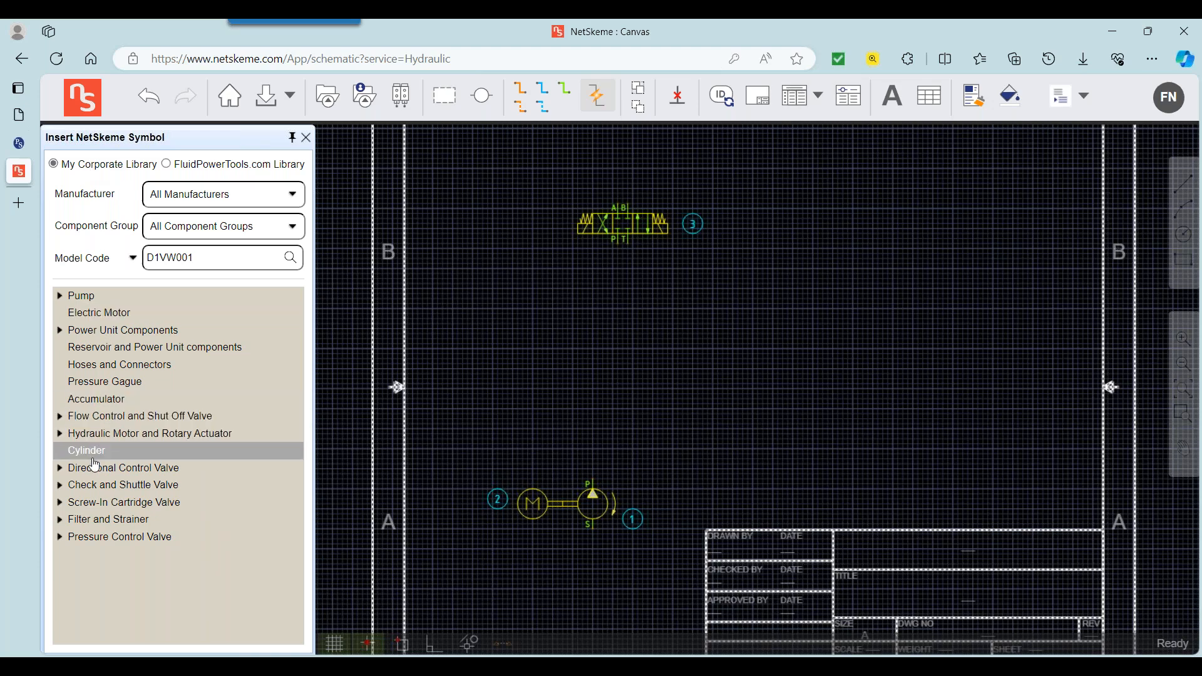
click(60, 486)
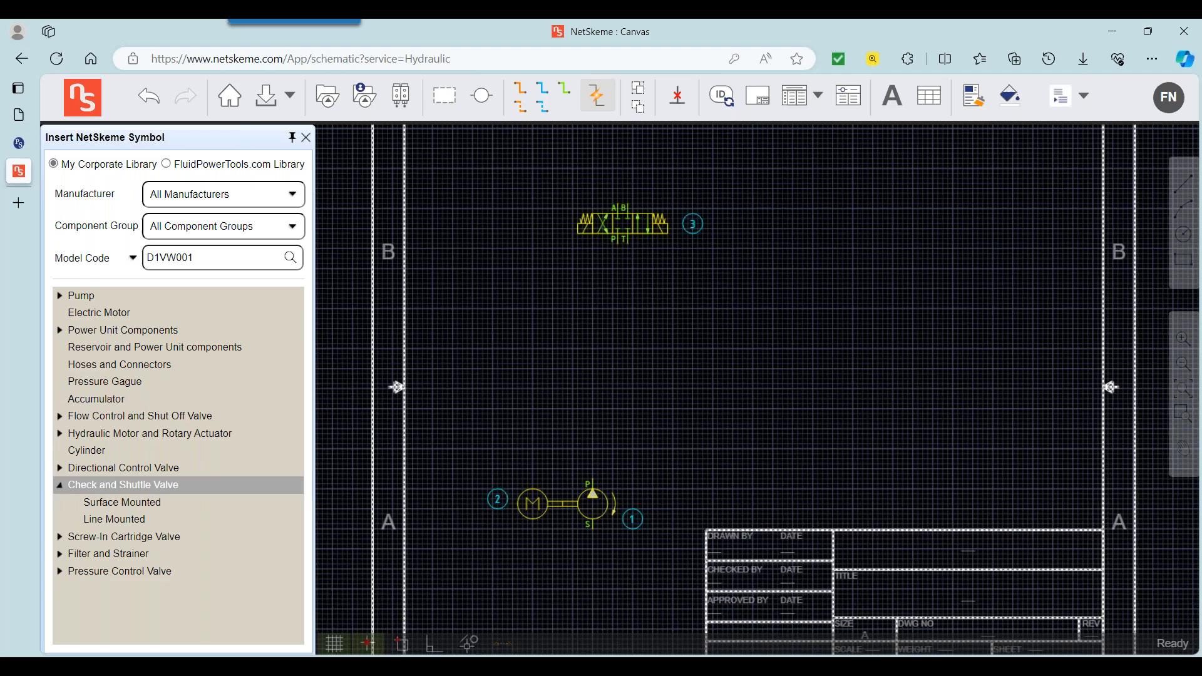
click(76, 503)
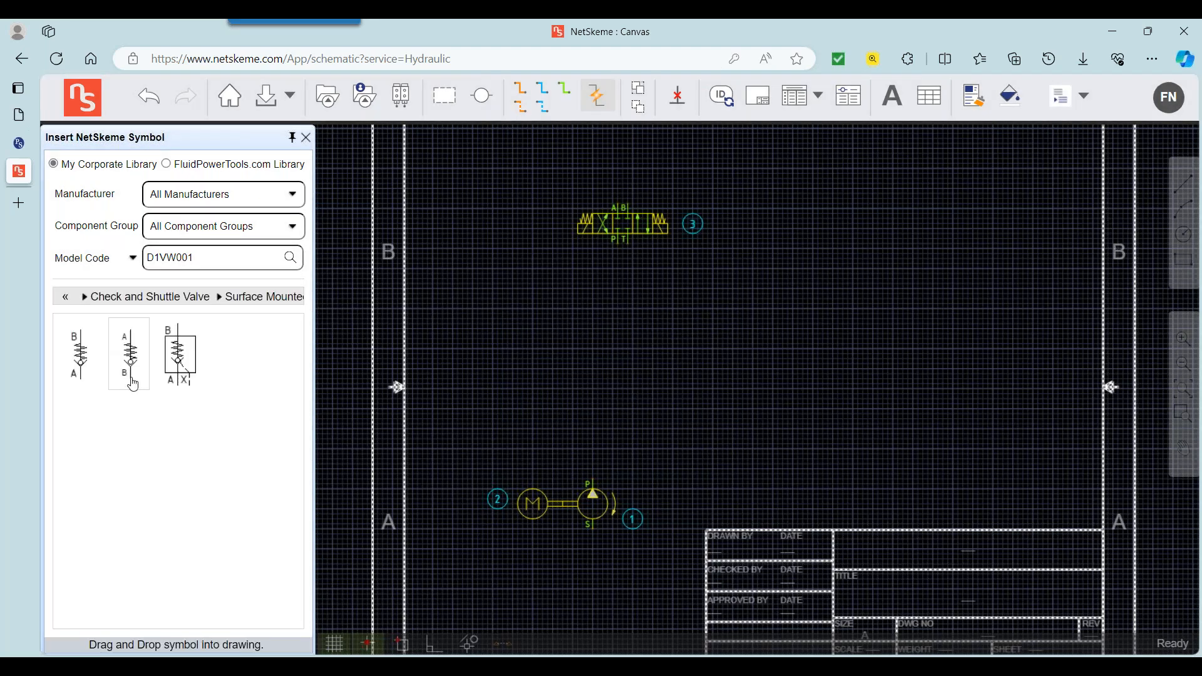
mouse_move(81, 368)
mouse_down()
mouse_move(614, 398)
mouse_move(598, 372)
mouse_up()
Draw pressure lines from the pump's P port to the check valve's A port and from its B port to the directional valve's P port.
click(520, 88)
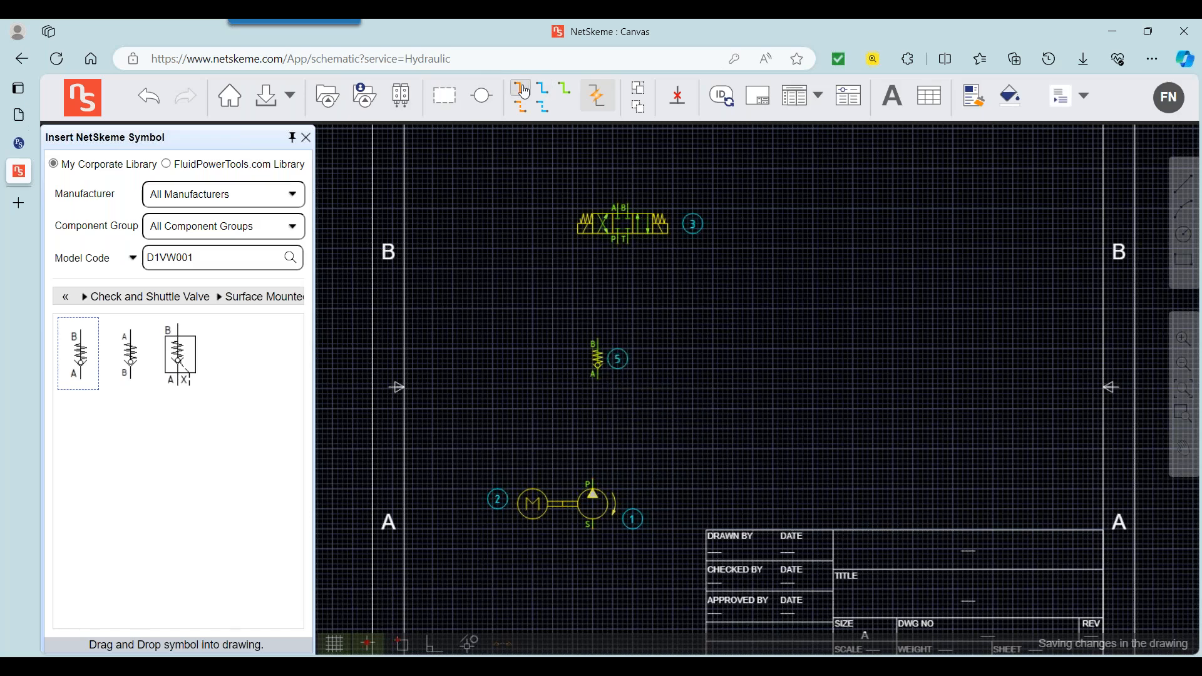
click(593, 479)
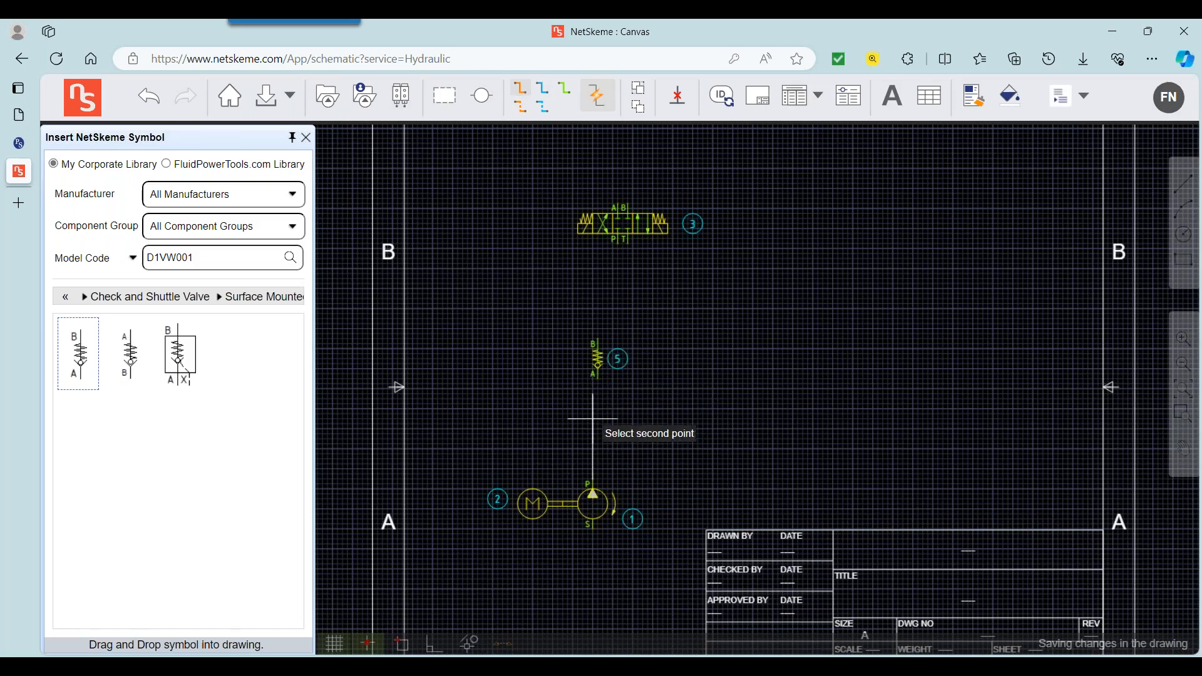
click(598, 383)
click(598, 343)
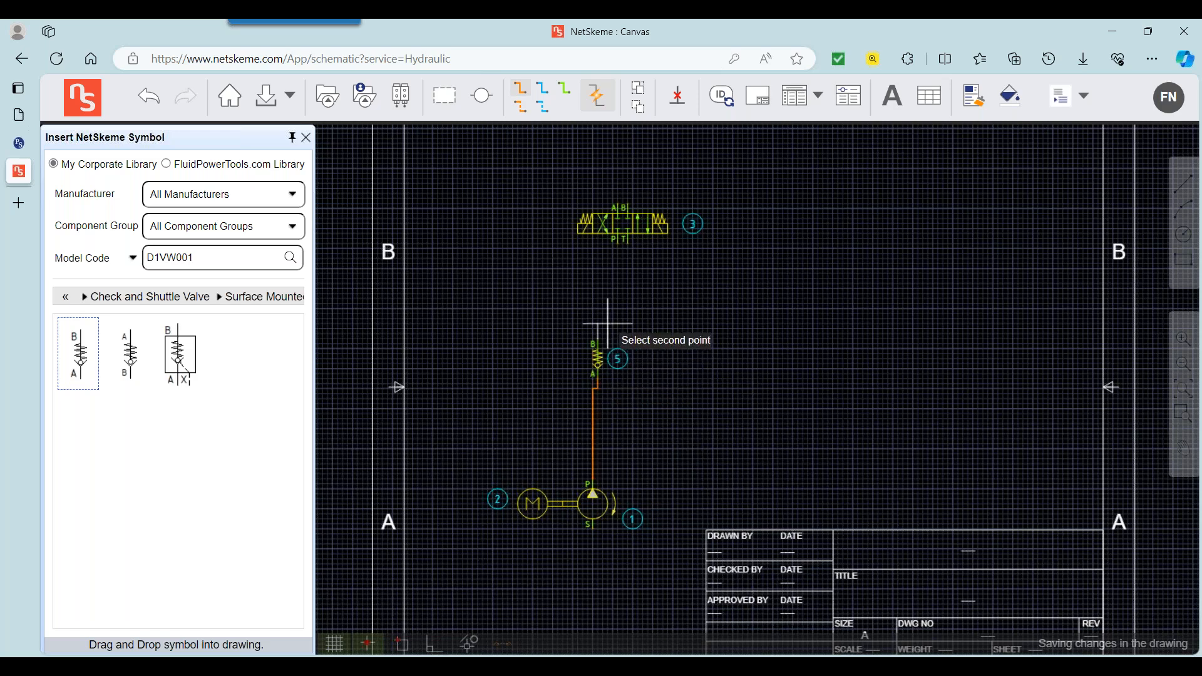
click(618, 243)
right_click(646, 333)
click(676, 340)
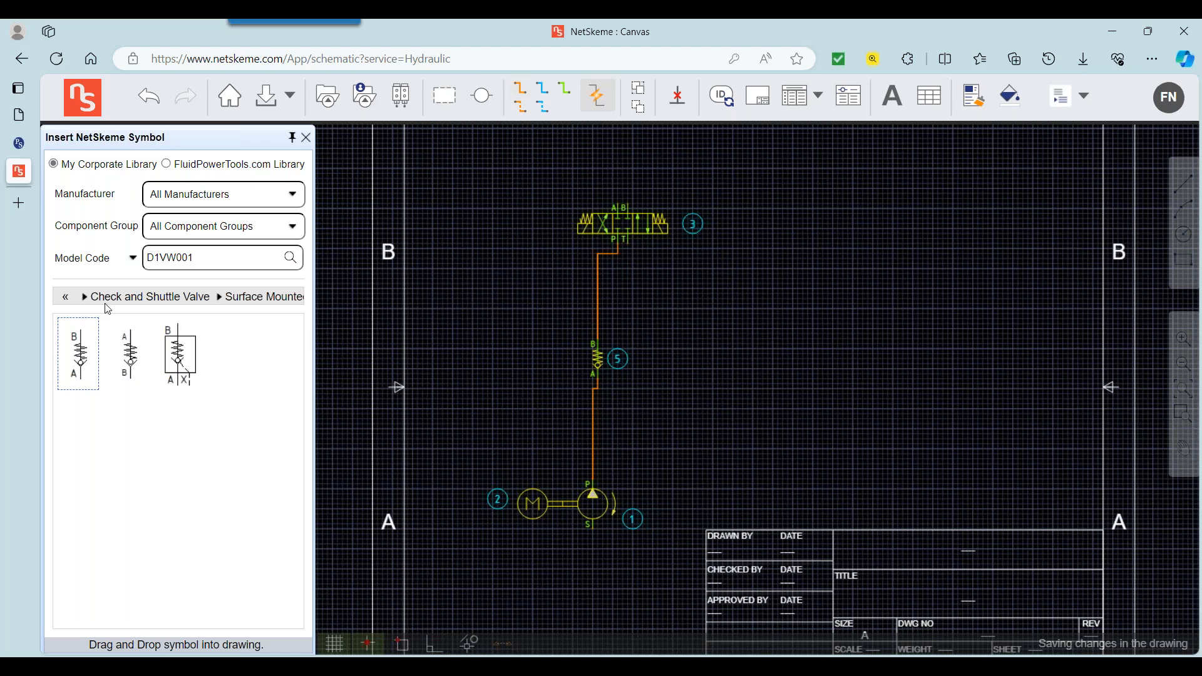
Insert the adjustable surface mounted relief valve from the corporate library beside the pressure line, above the check valve.
click(66, 301)
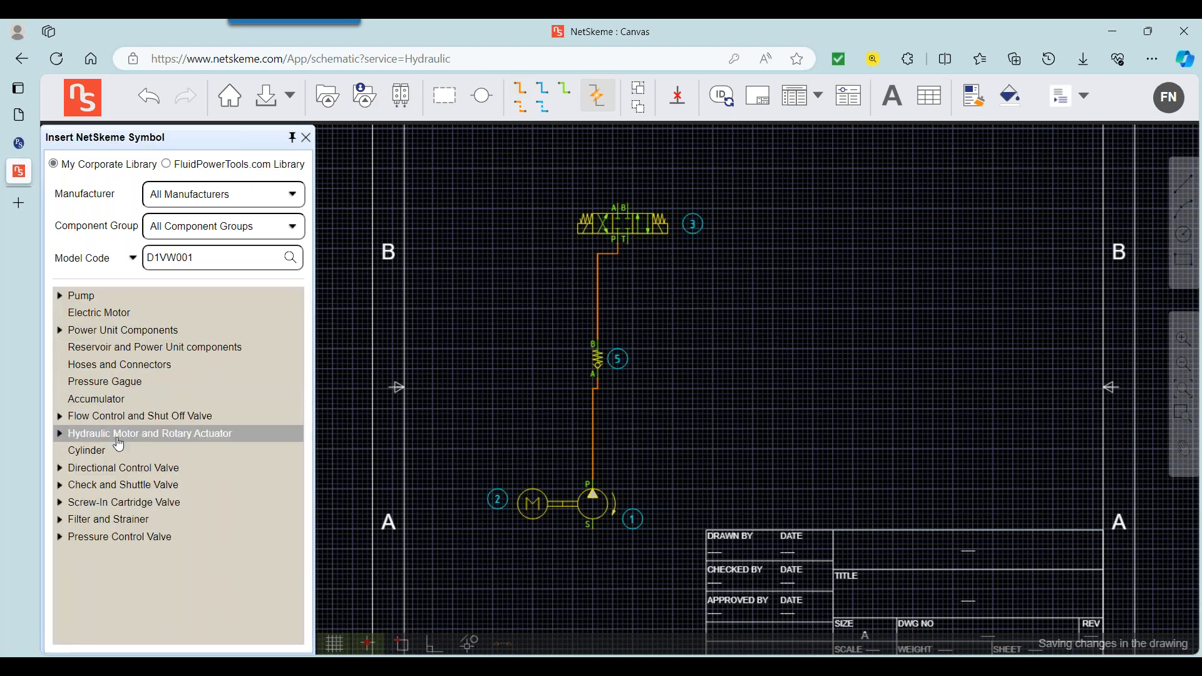
click(105, 537)
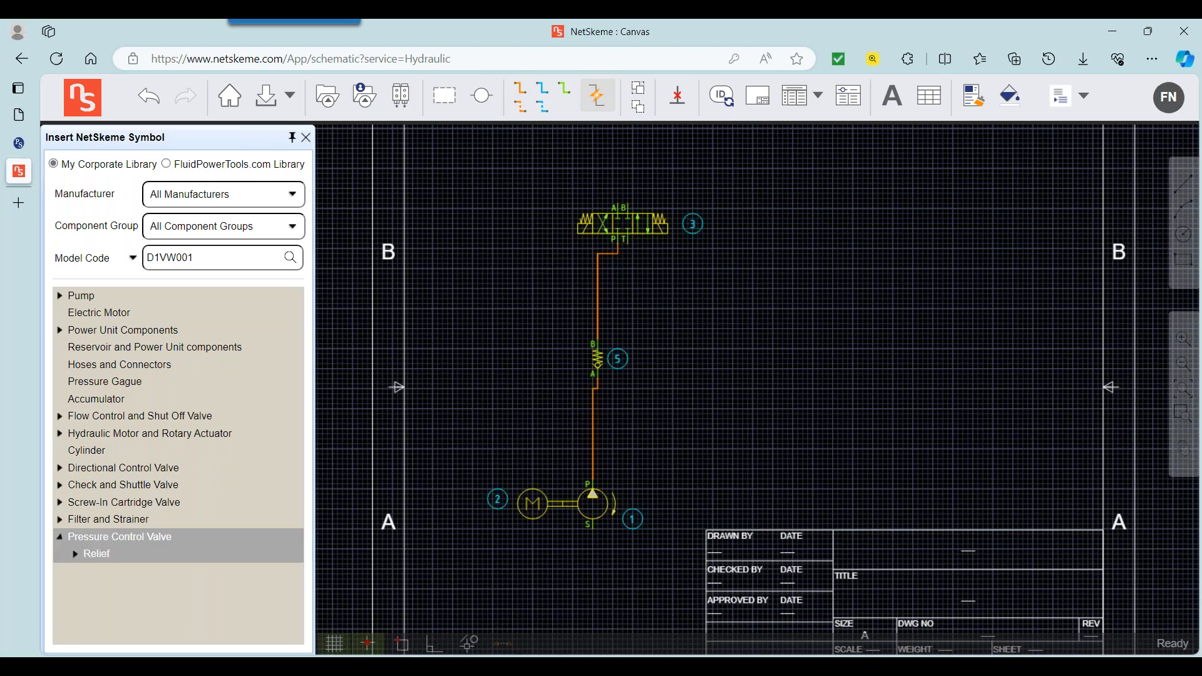
click(82, 559)
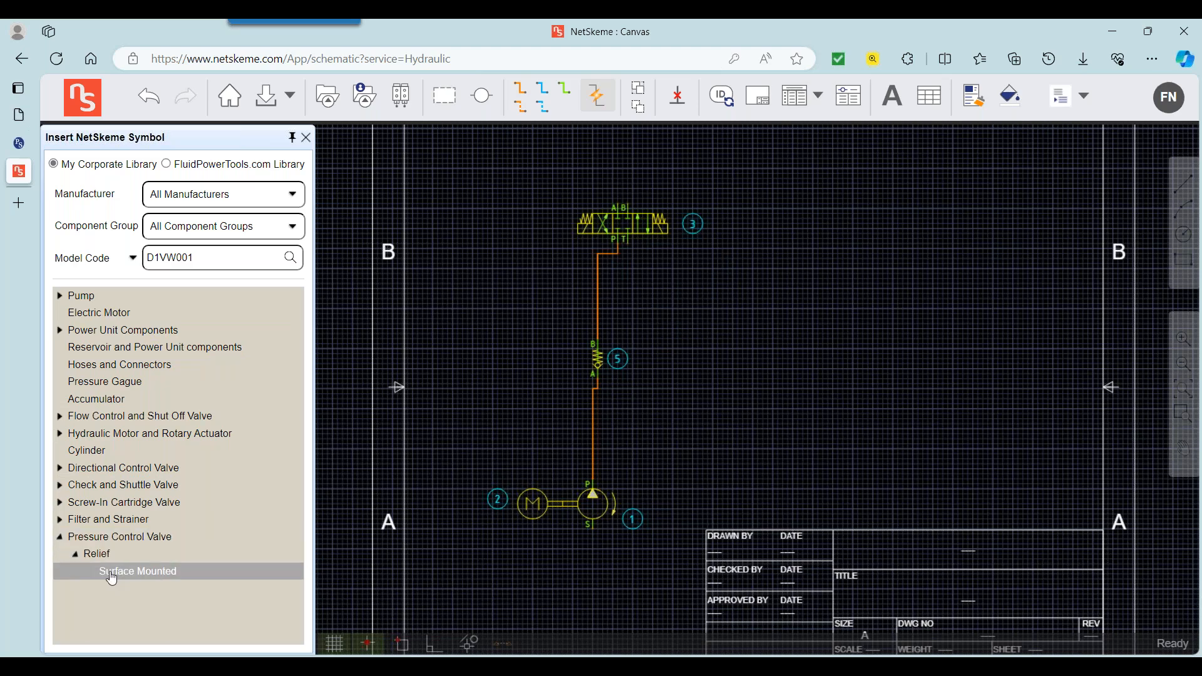
click(109, 572)
click(179, 351)
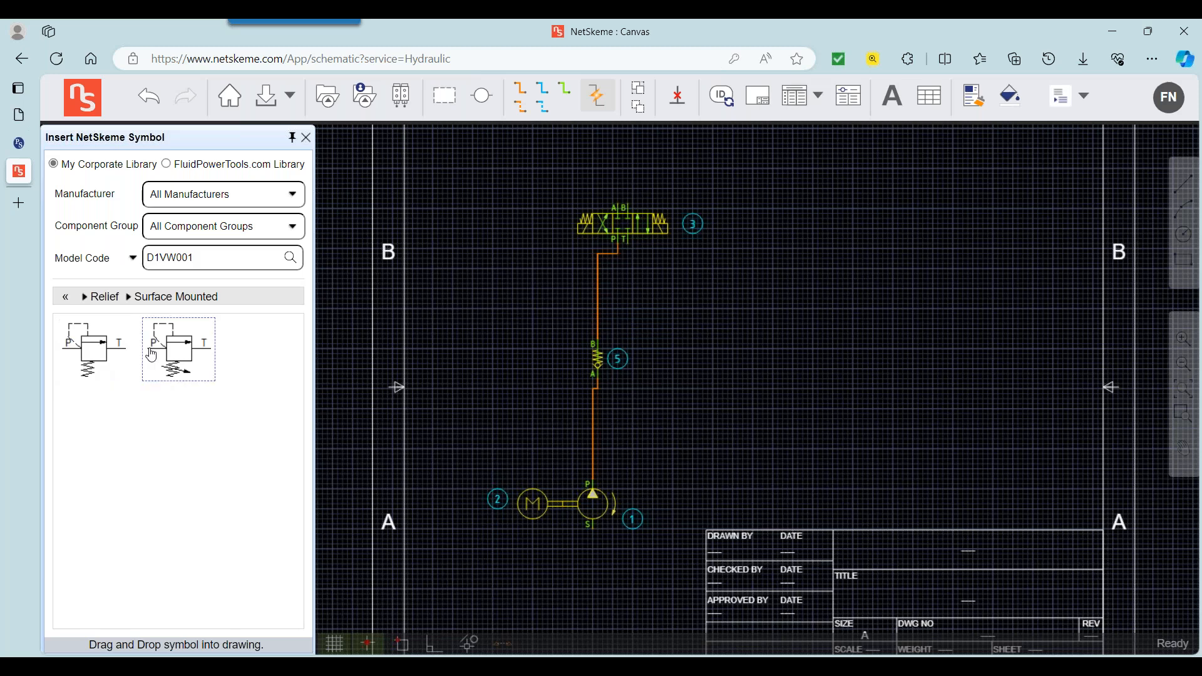
click(647, 308)
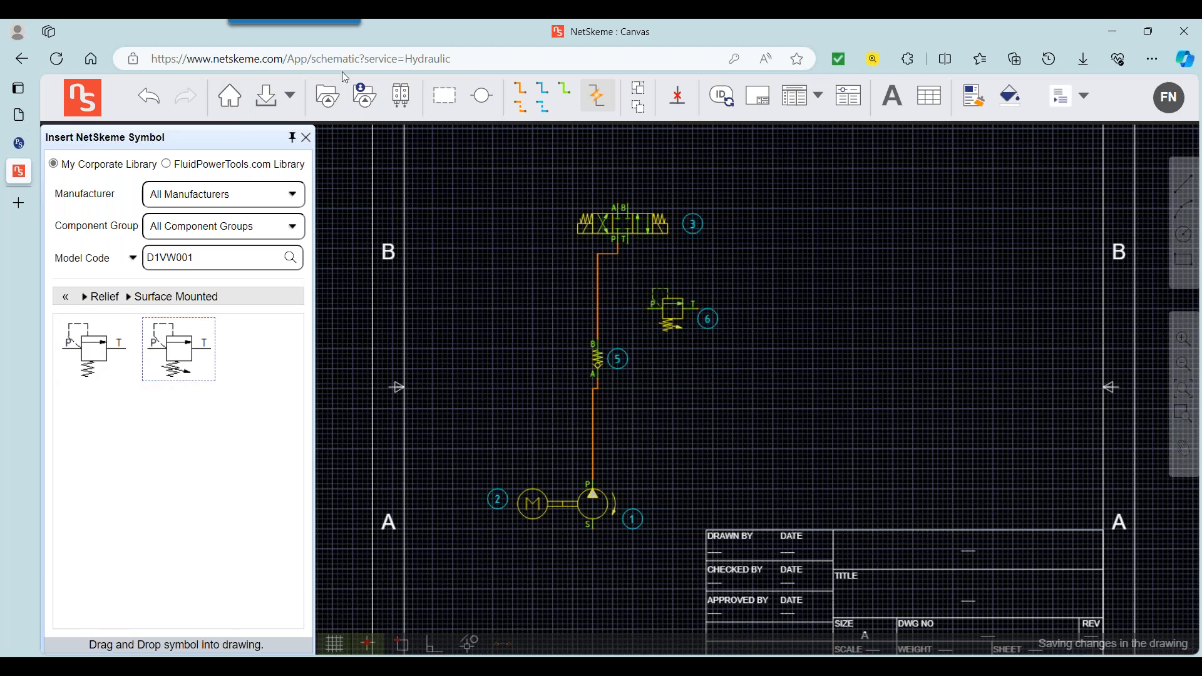
Connect the relief valve's P port to the pressure line above the check valve with a pressure line.
click(520, 105)
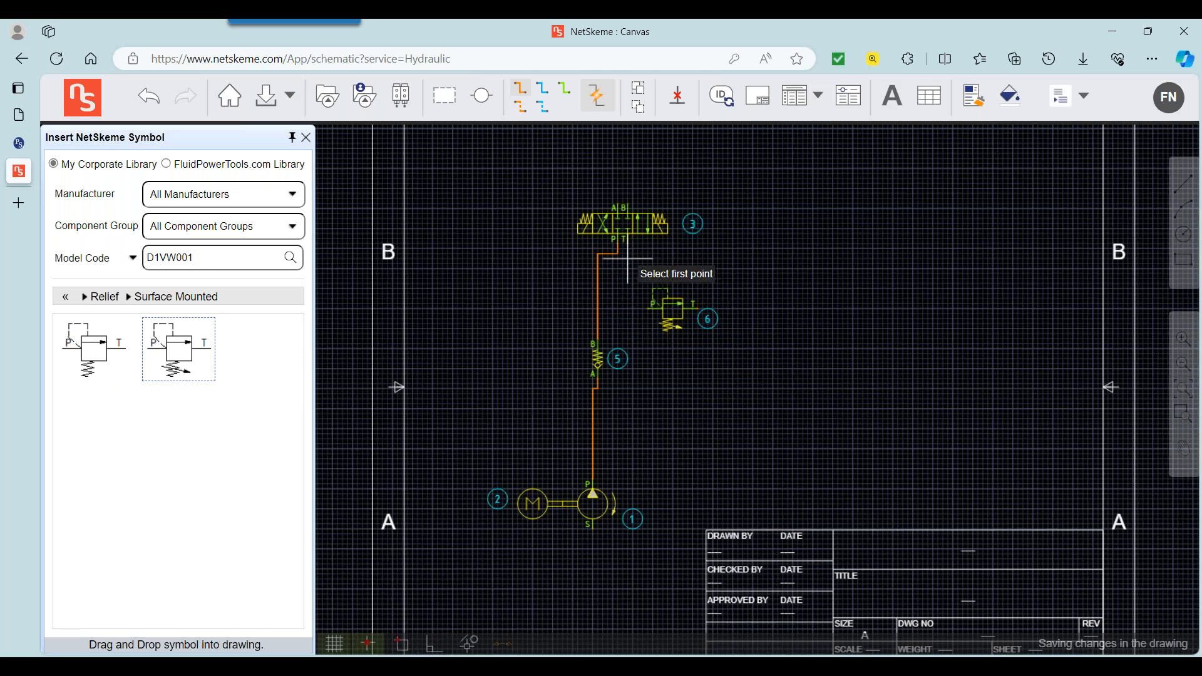
click(648, 308)
click(598, 308)
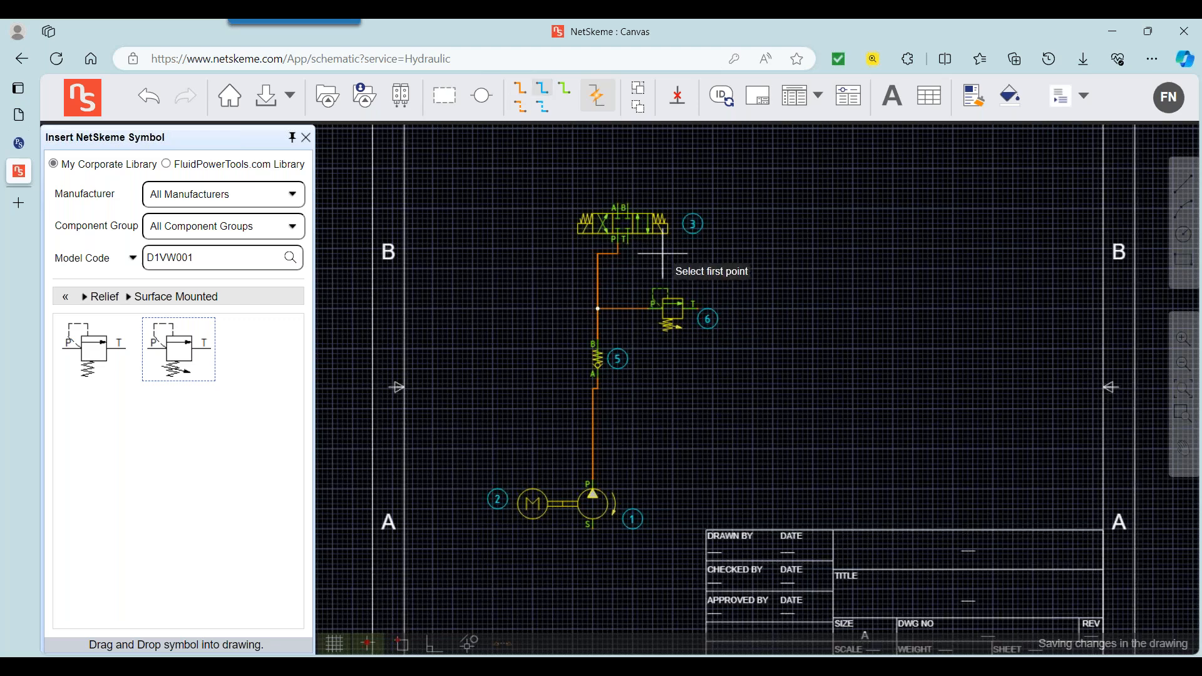
Draw a blue return line from the directional valve's T port past the relief valve's T port to a point below the pump.
click(627, 243)
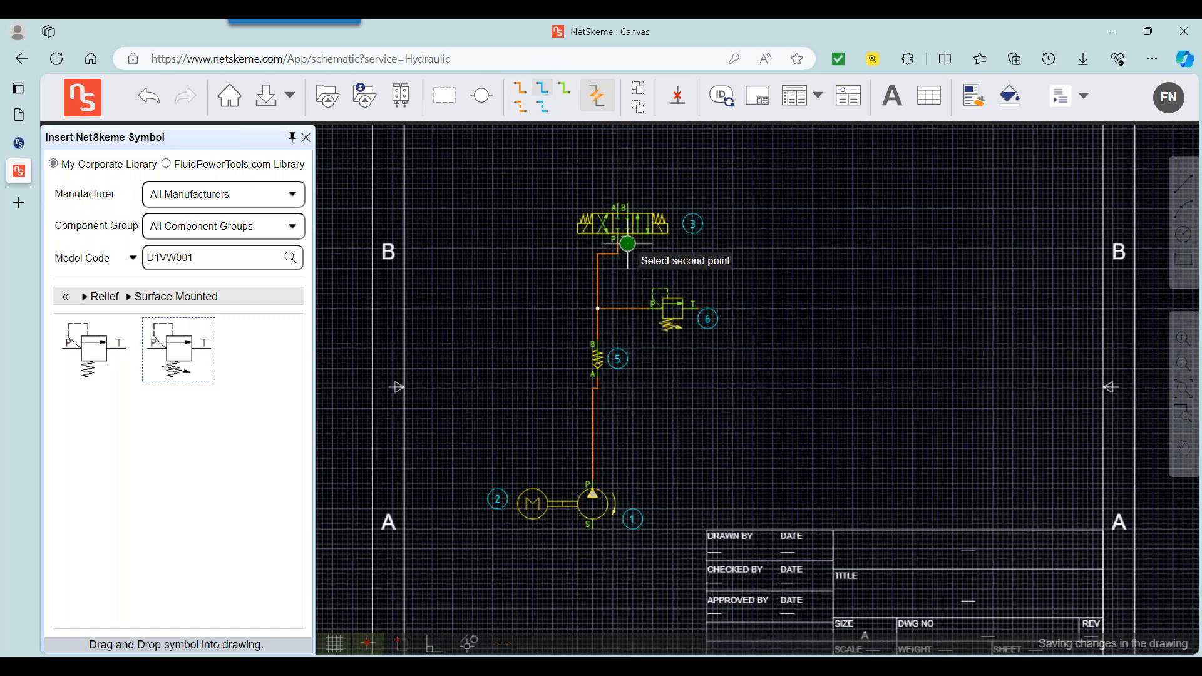
click(702, 308)
click(704, 313)
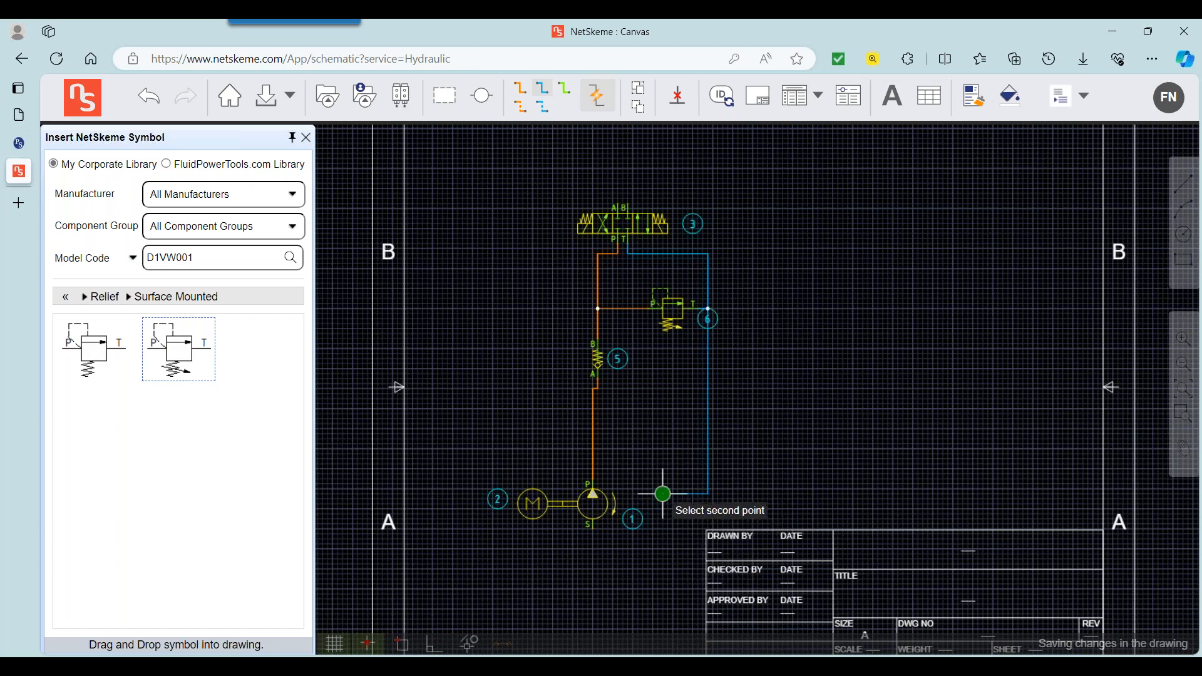
click(647, 607)
Draw a blue line straight down from the pump's S port, level with the end of the return line.
click(591, 529)
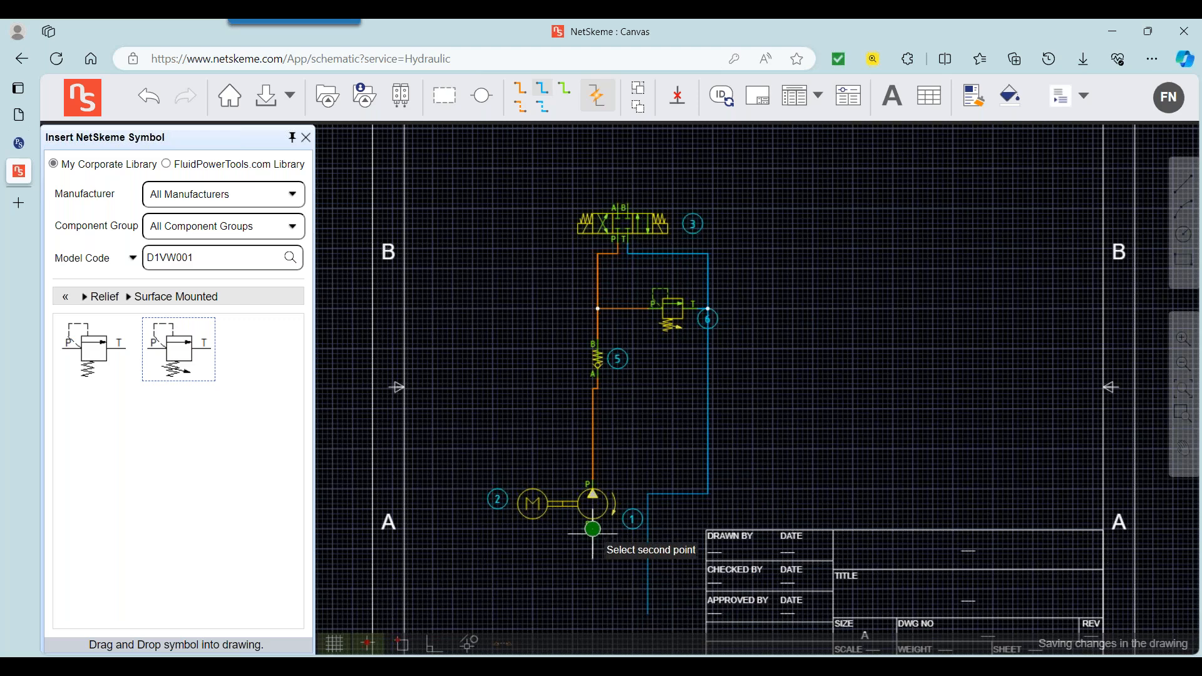
click(592, 613)
right_click(593, 613)
click(598, 601)
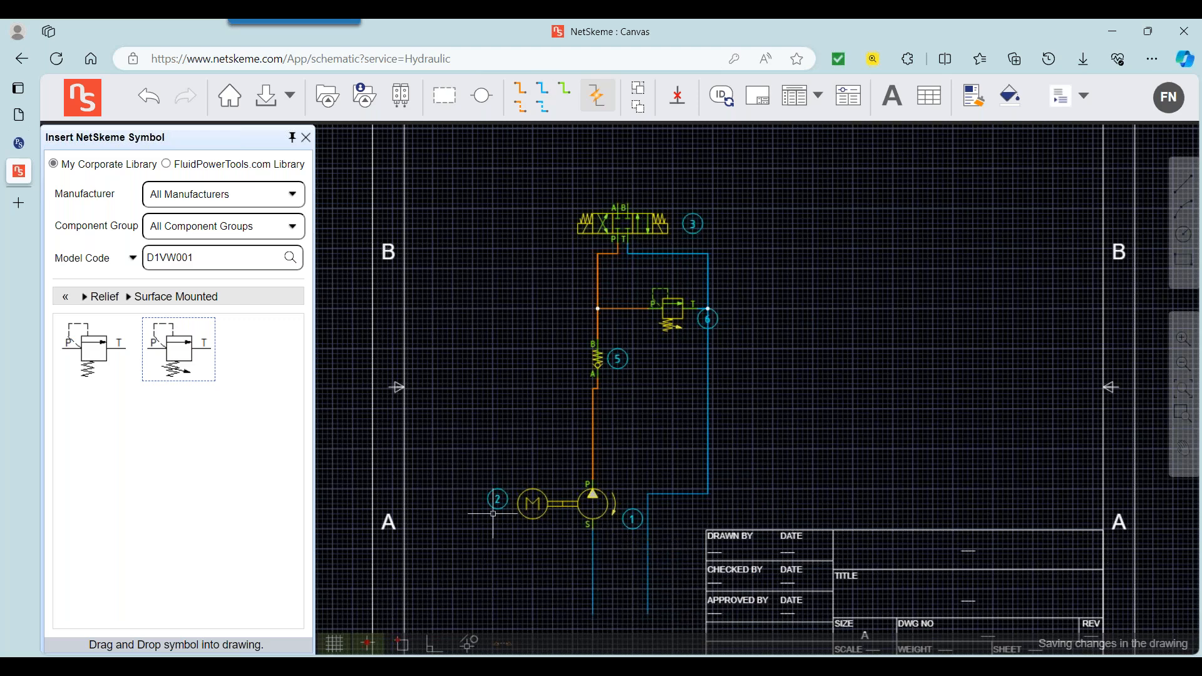
Go back to the library's category list and download the finished schematic as a drawing file.
click(63, 296)
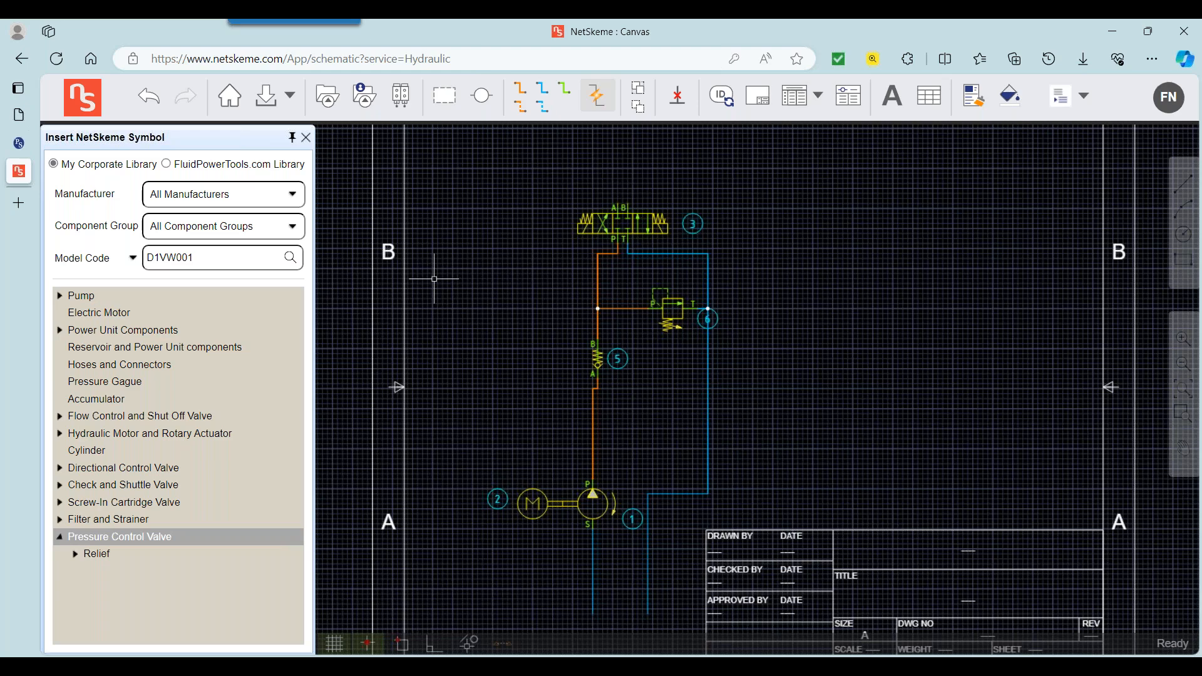
click(291, 97)
click(271, 122)
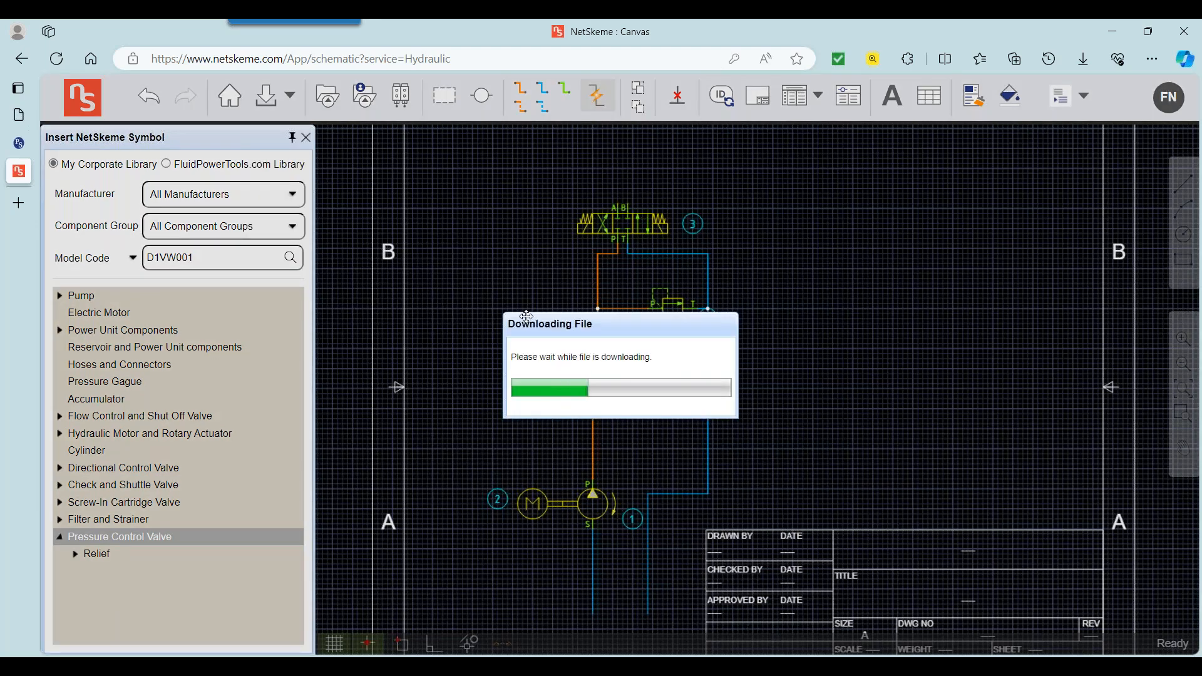
Open the downloaded NetSkeme.dwg in HyDraw CAD and center the schematic in the drawing area.
click(1082, 58)
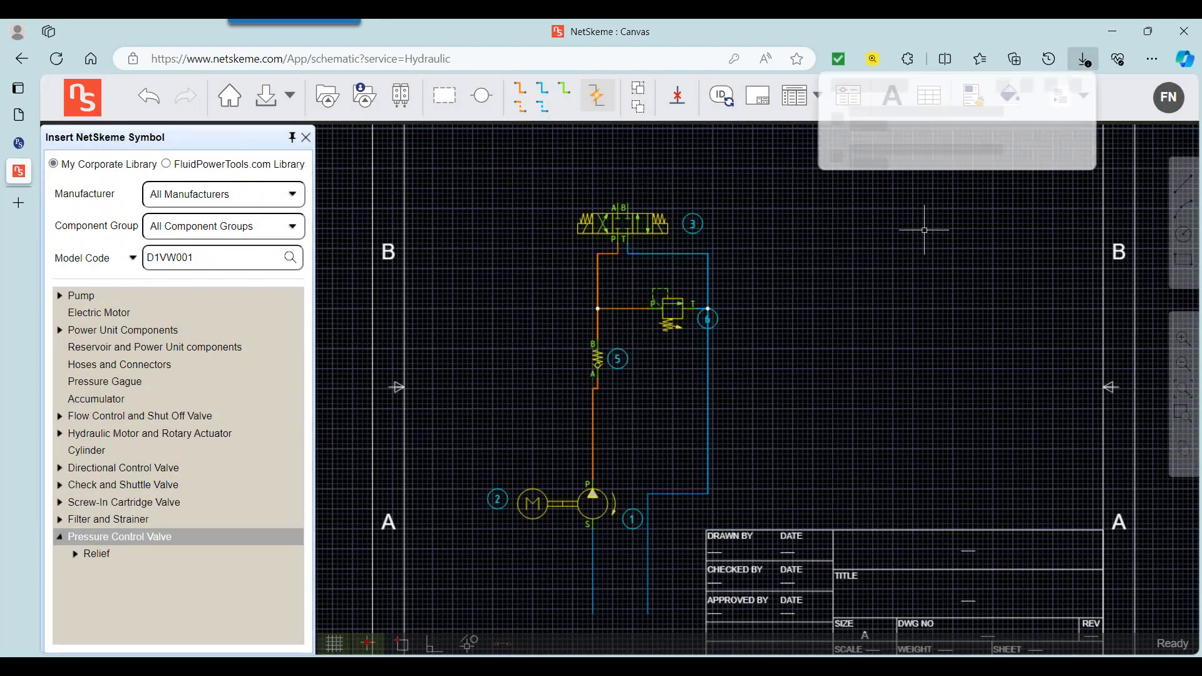
click(883, 139)
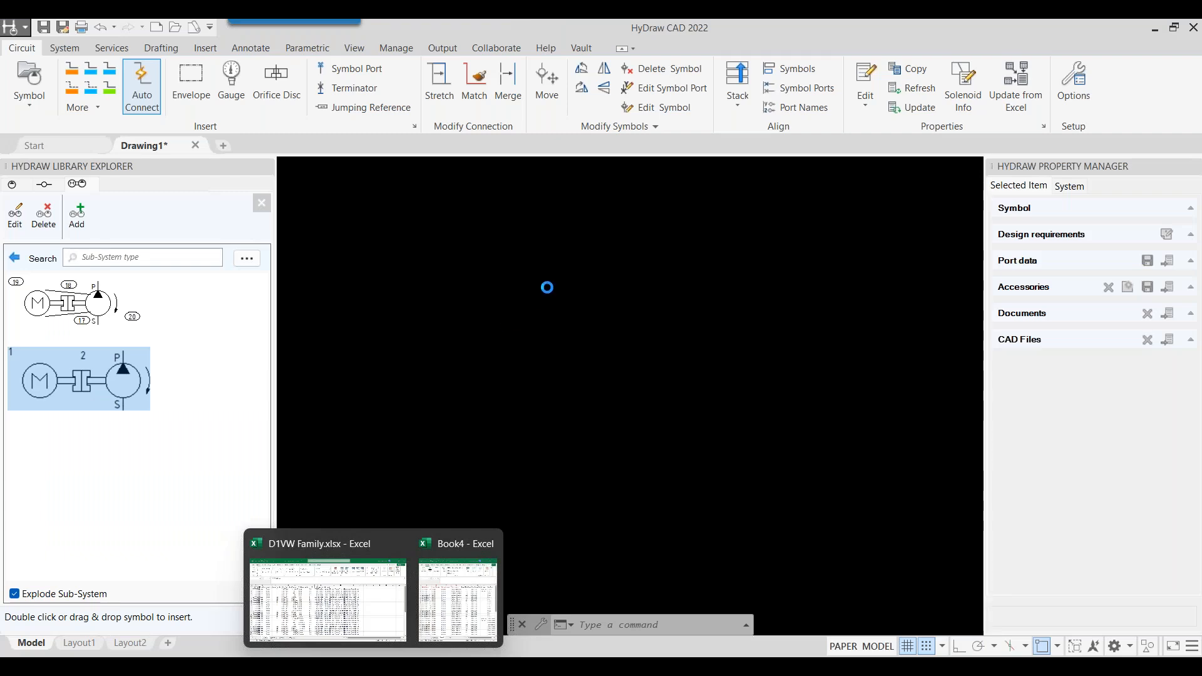
click(526, 321)
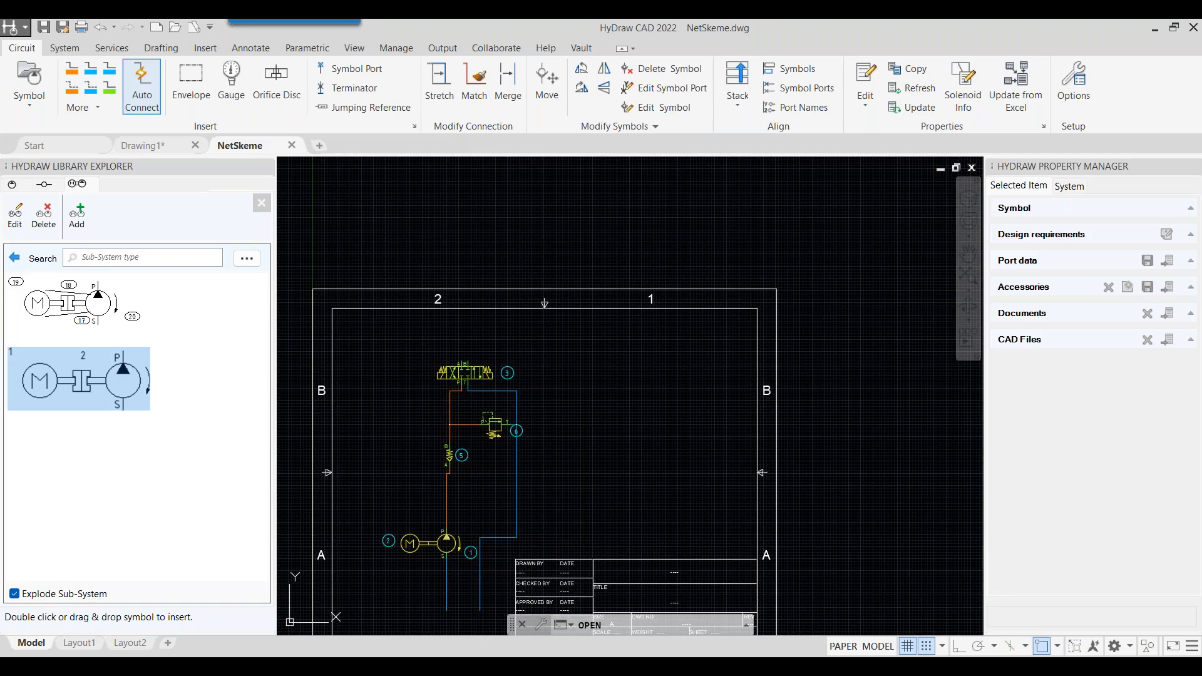
middle_drag(543, 406, 632, 322)
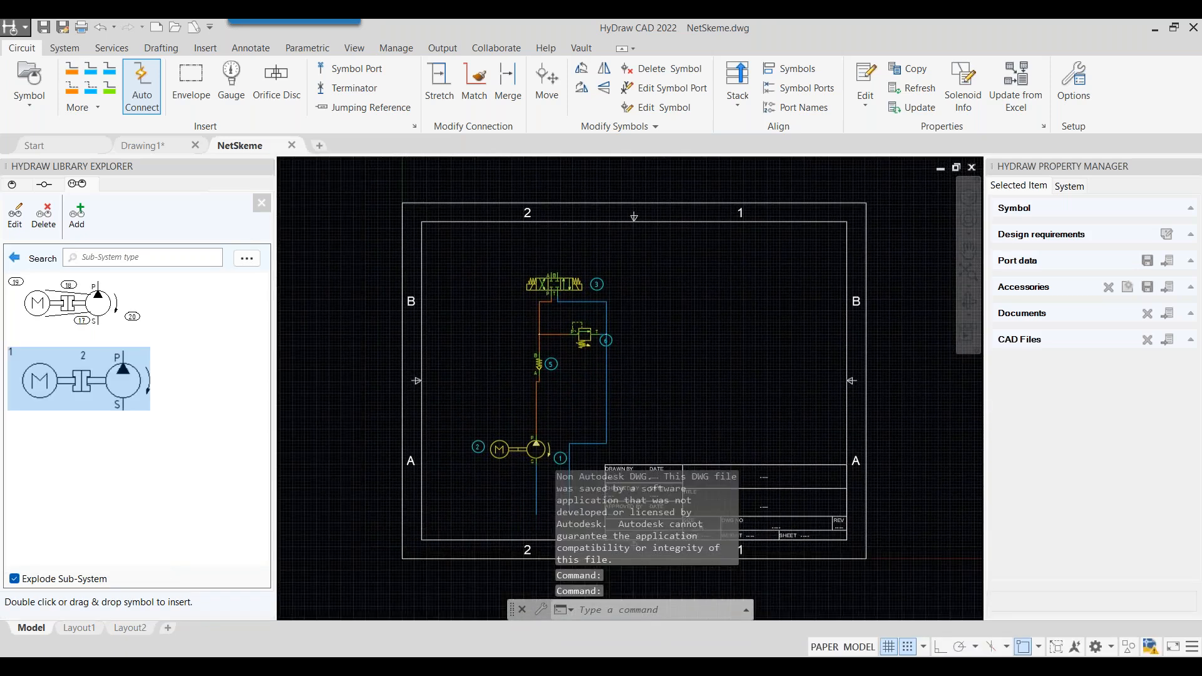
Check the directional valve's model data, and generate a parts list for all symbols in the HyDraw default format.
click(553, 281)
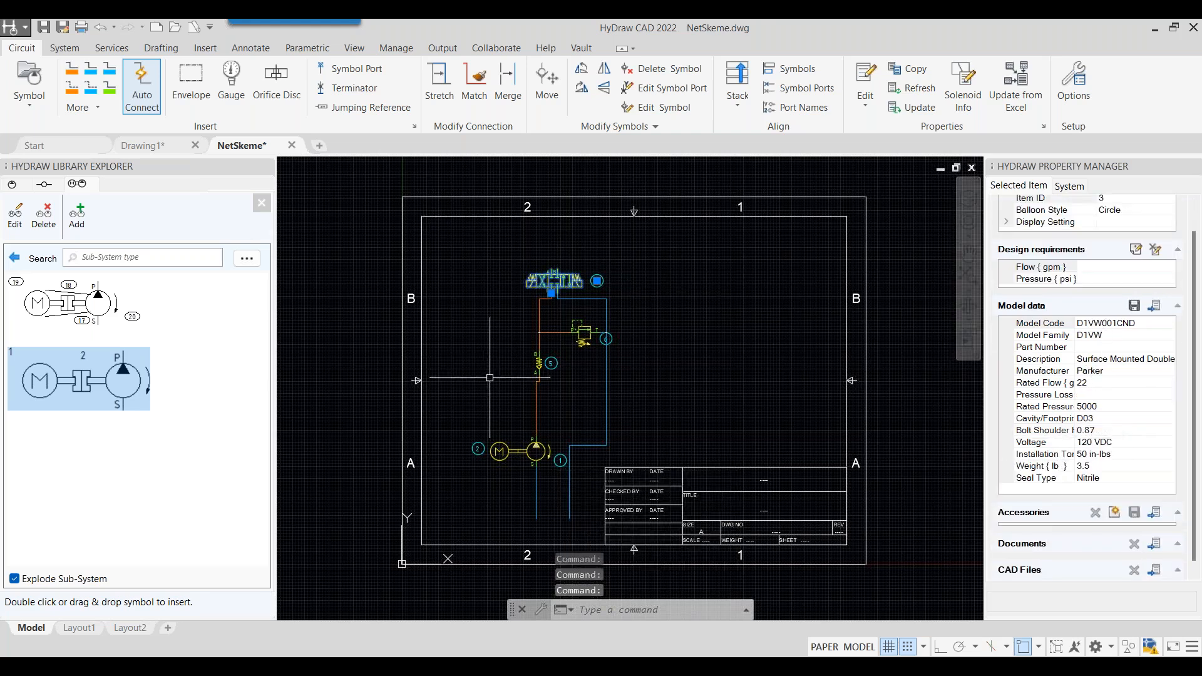
click(63, 48)
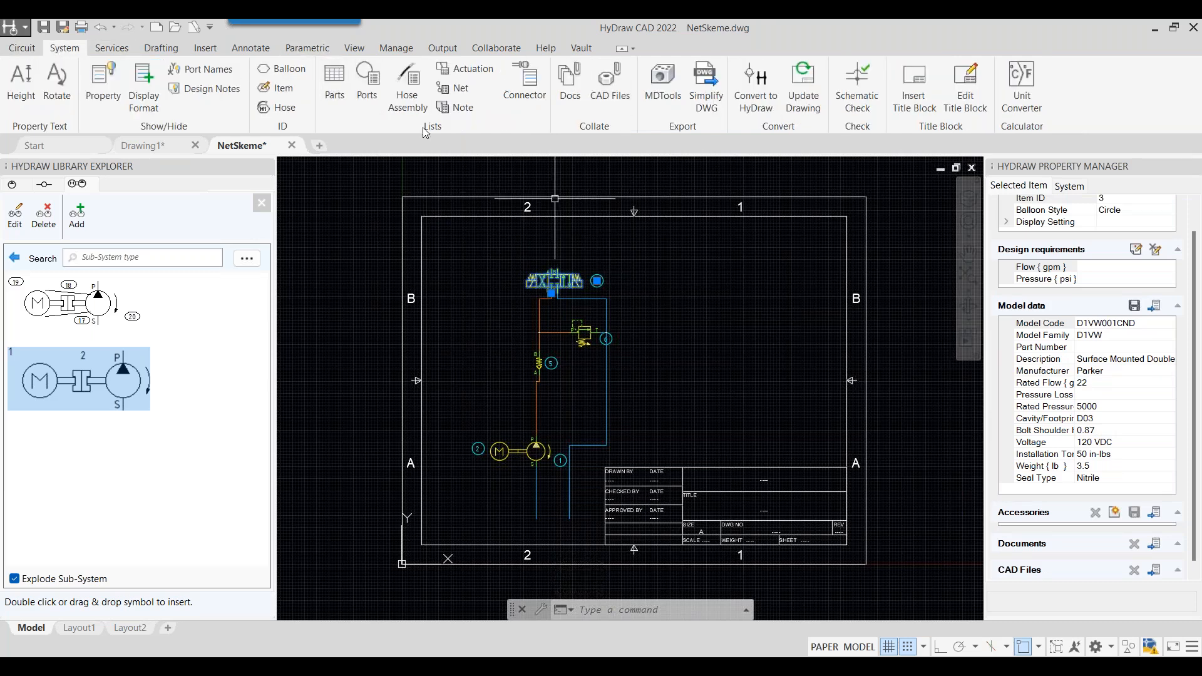
click(342, 92)
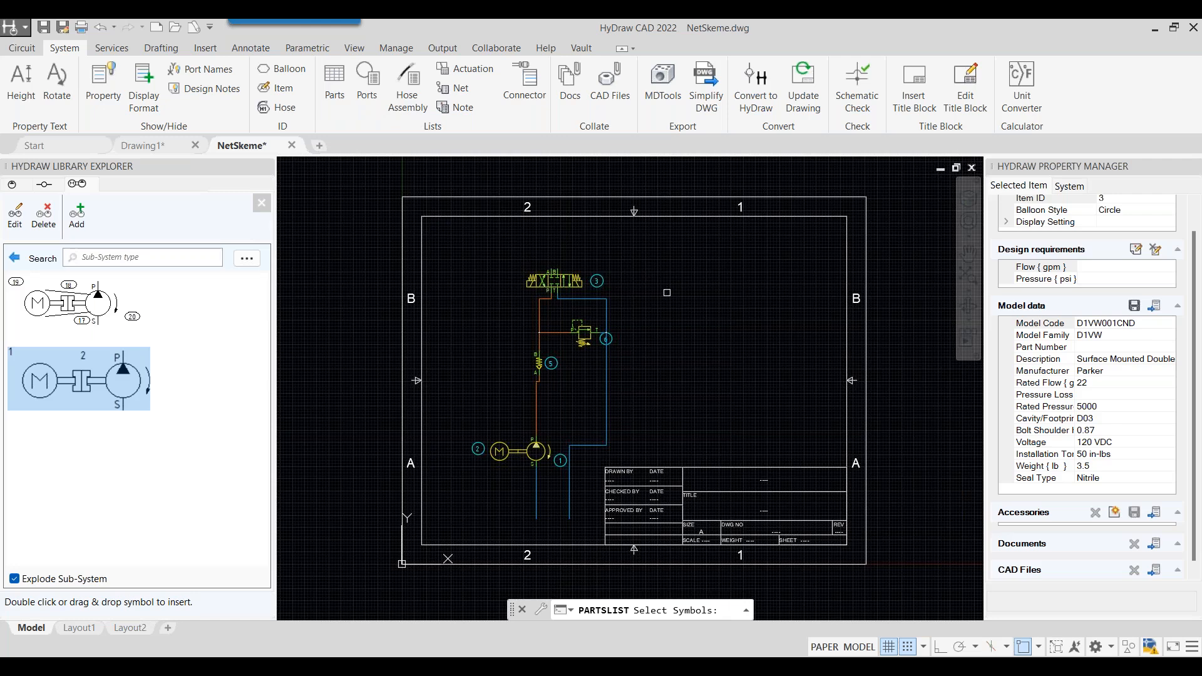
text(all)
key(Return)
key(Return)
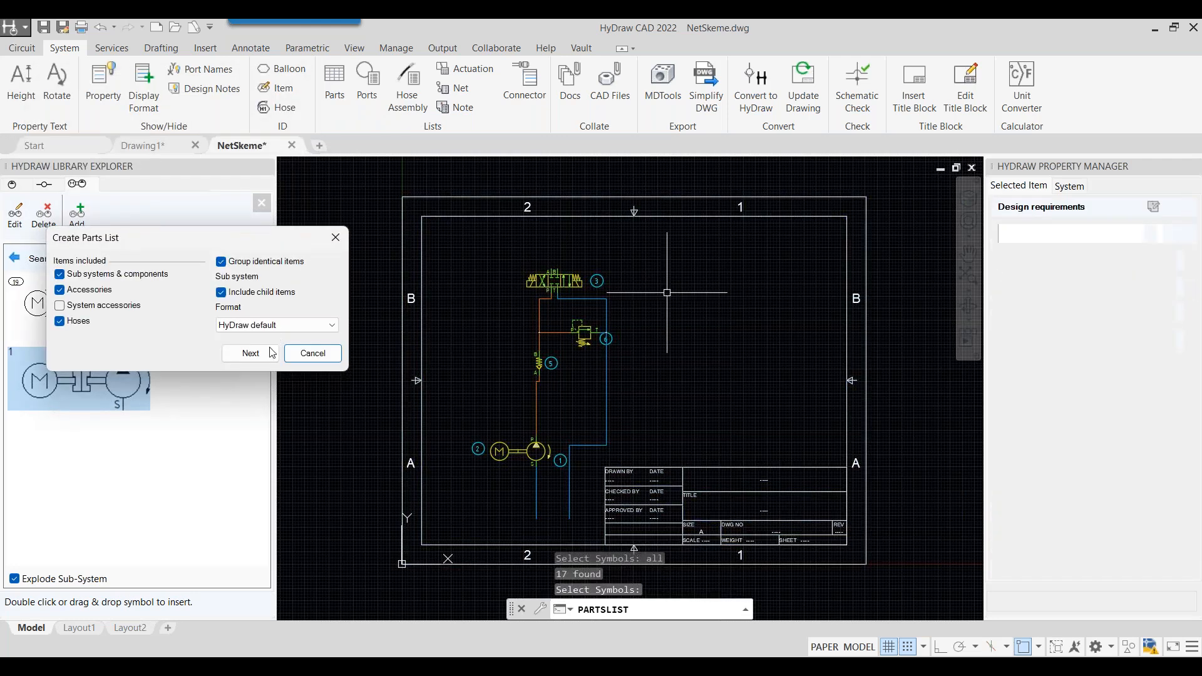
click(270, 353)
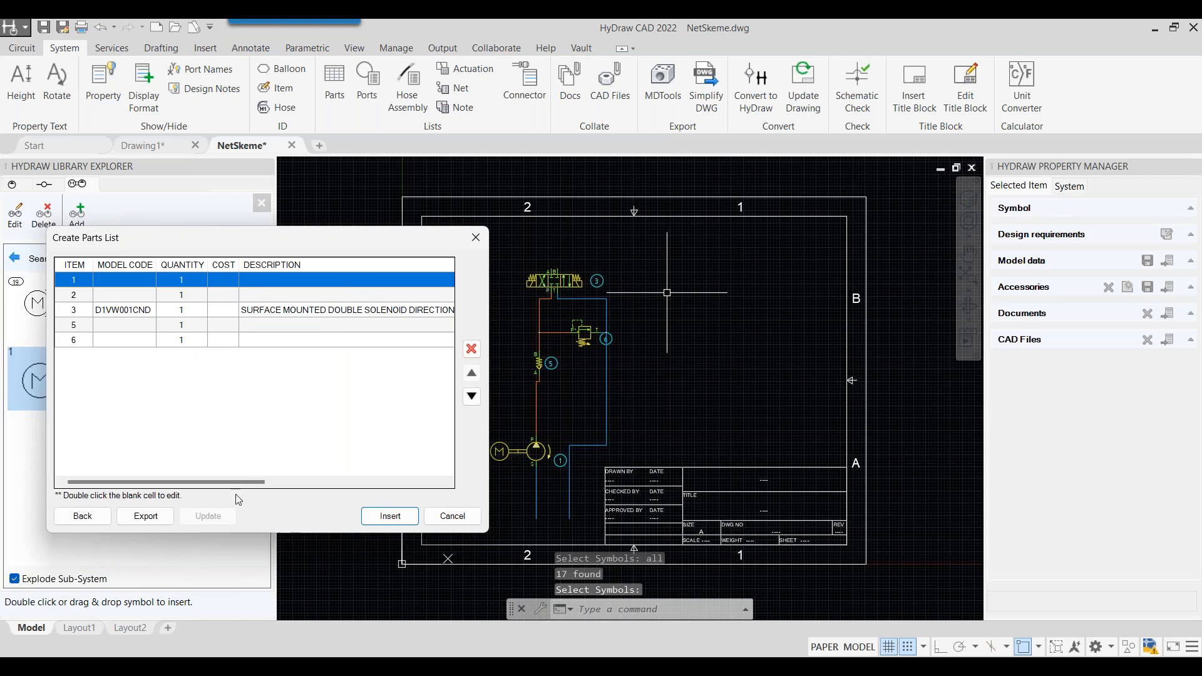
Review the D1VW001CND row across the parts list columns and insert the table in the drawing, upper right of the directional valve.
drag(245, 482, 422, 491)
click(330, 310)
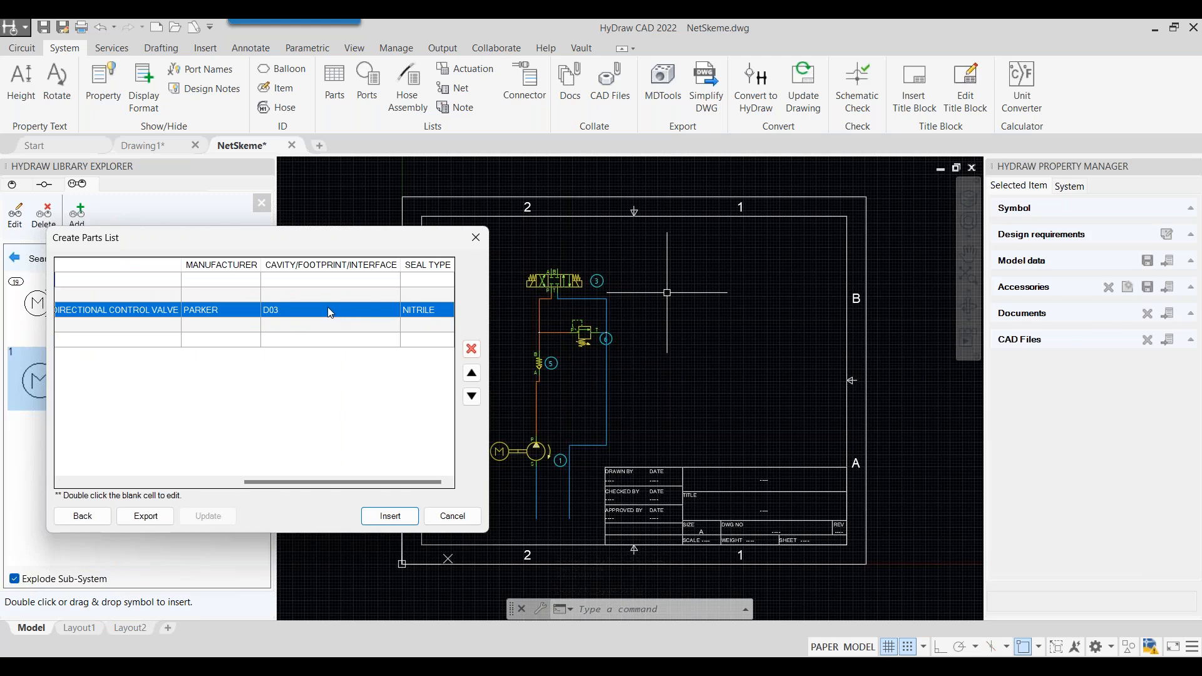
click(392, 518)
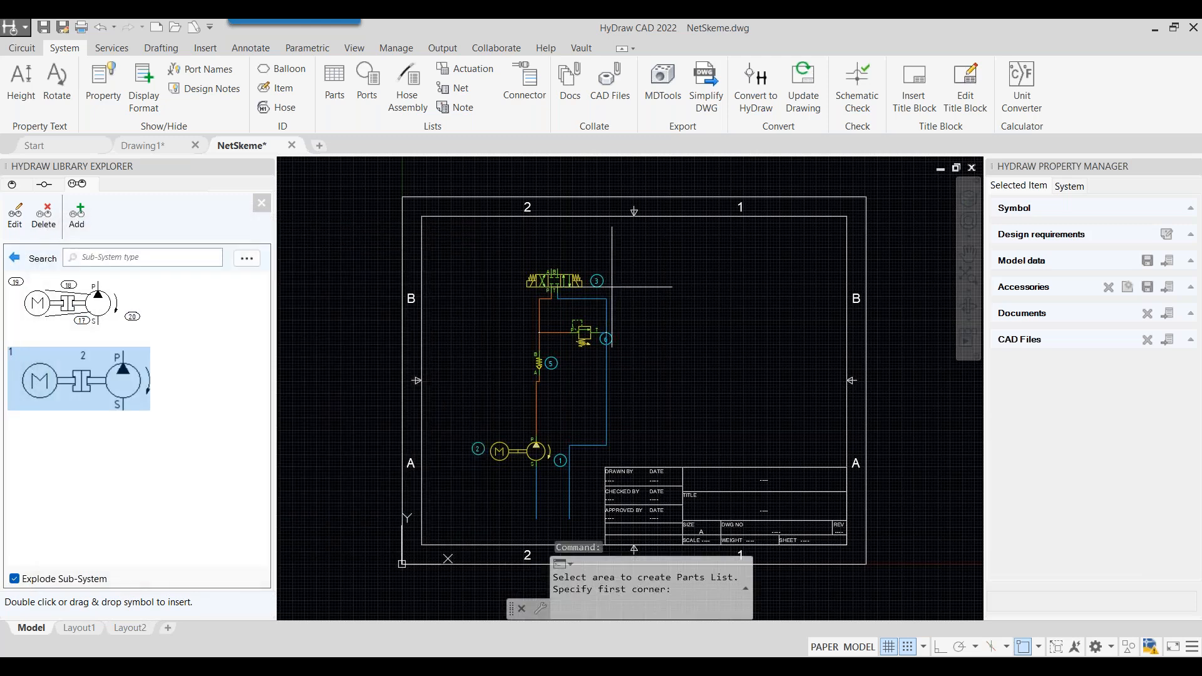
click(618, 244)
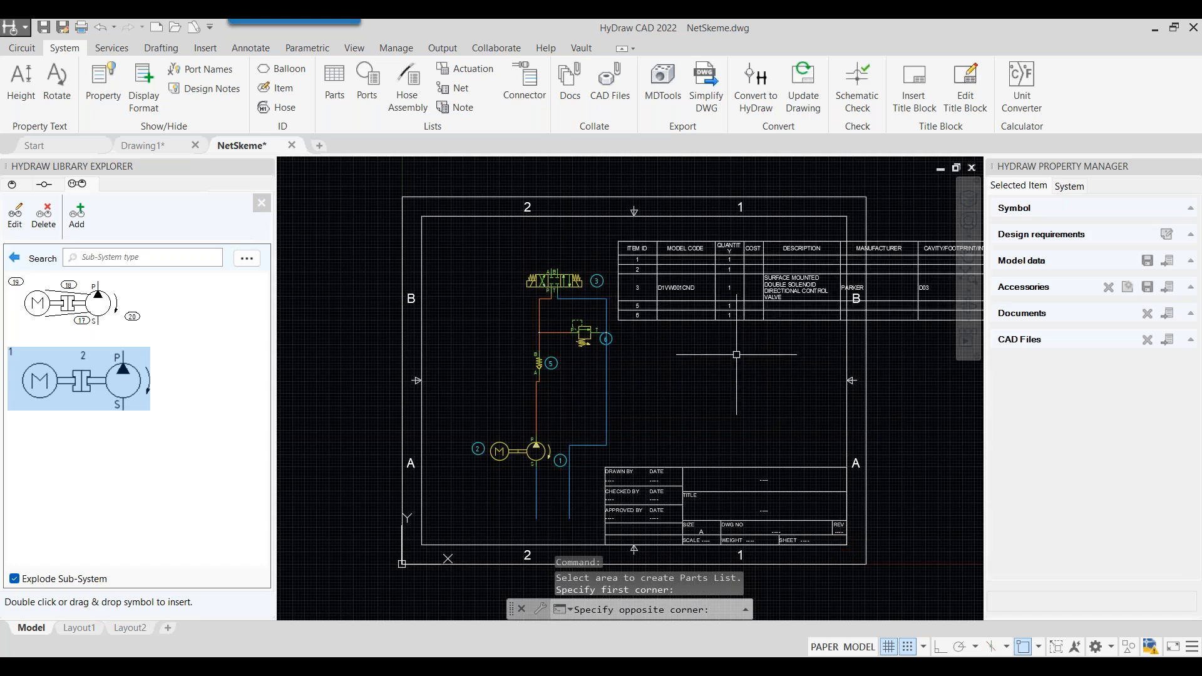
Move the inserted parts list table outside the sheet's right border and inspect its columns up close.
middle_drag(736, 354, 606, 352)
click(629, 341)
click(571, 272)
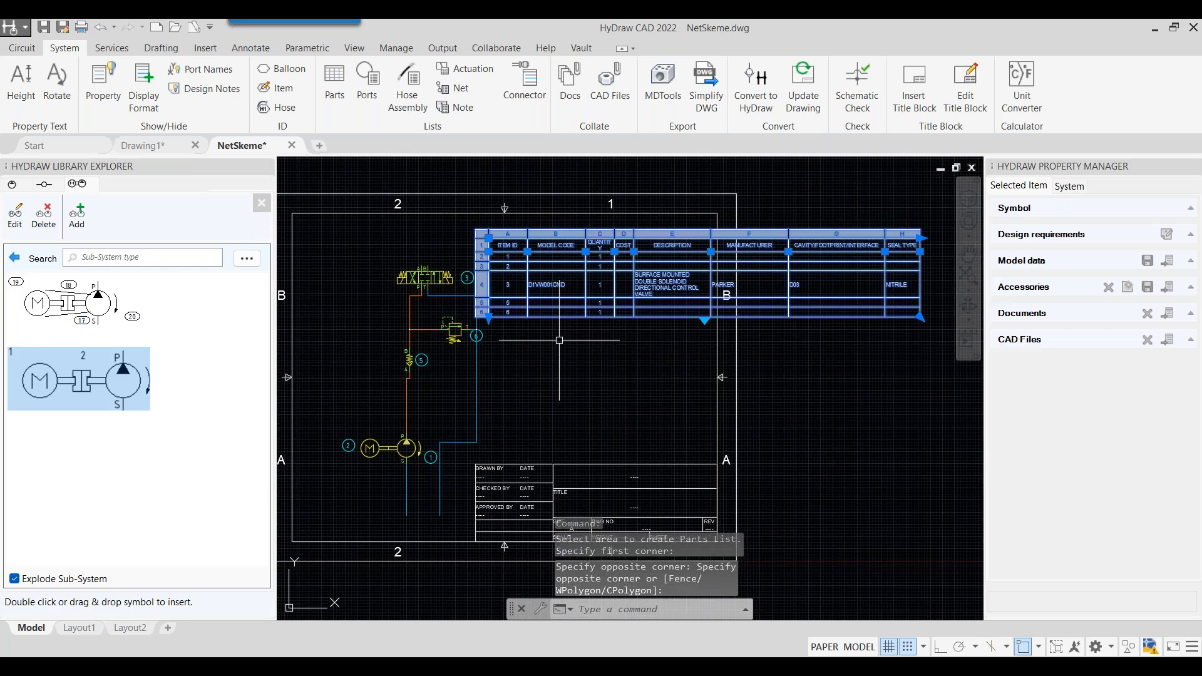
right_click(556, 341)
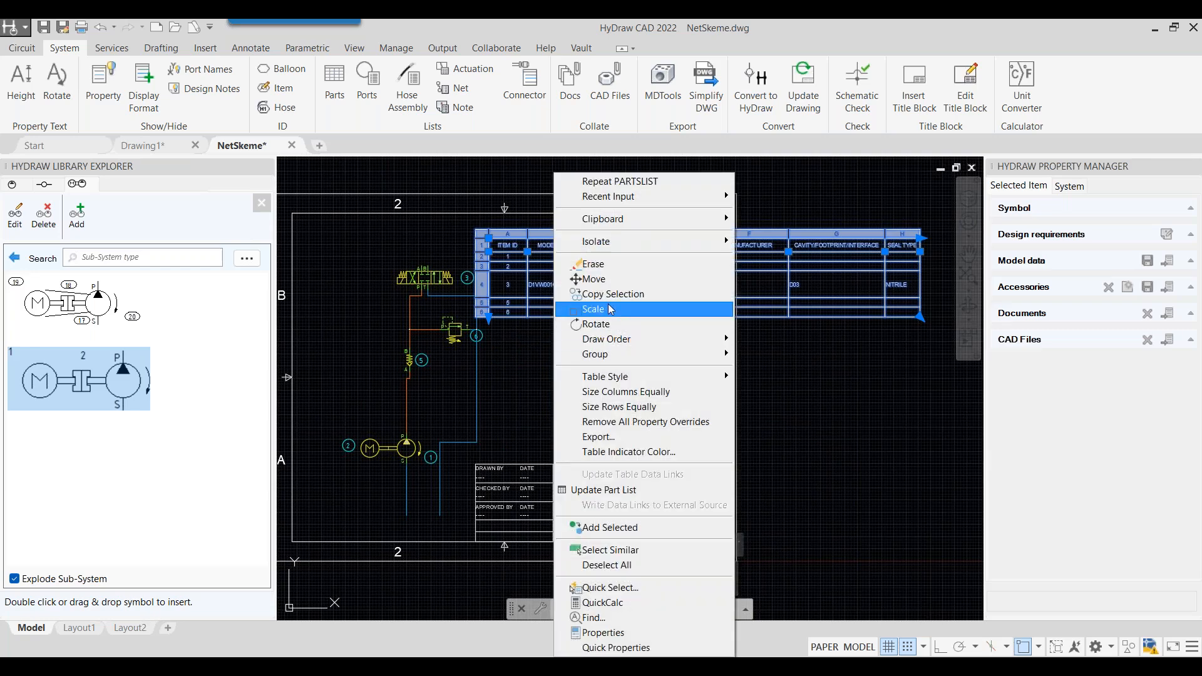
click(603, 283)
click(585, 317)
click(854, 414)
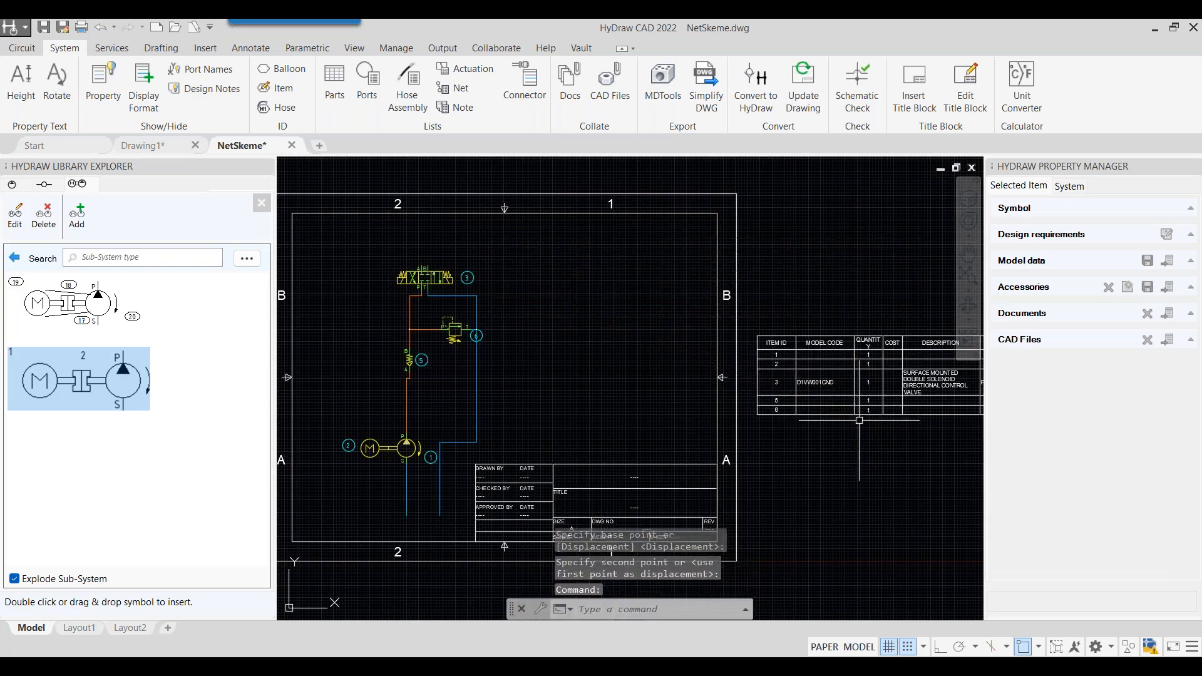
middle_drag(857, 422, 477, 312)
scroll(476, 312, up, 3)
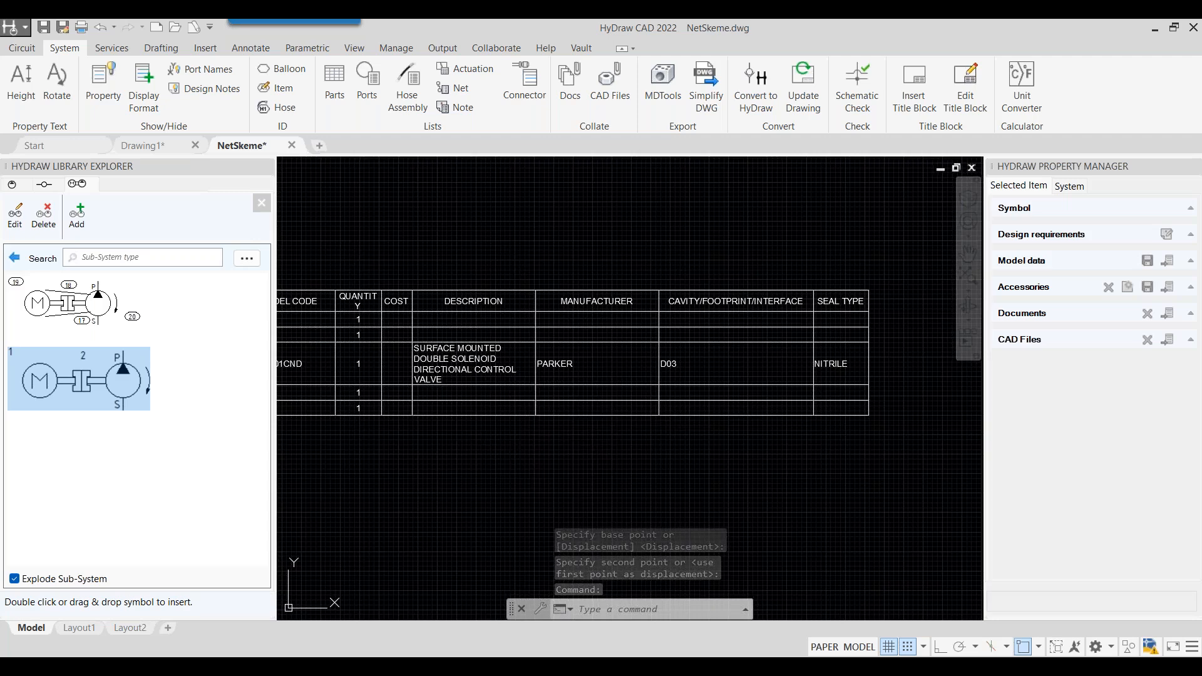
middle_drag(515, 443, 643, 426)
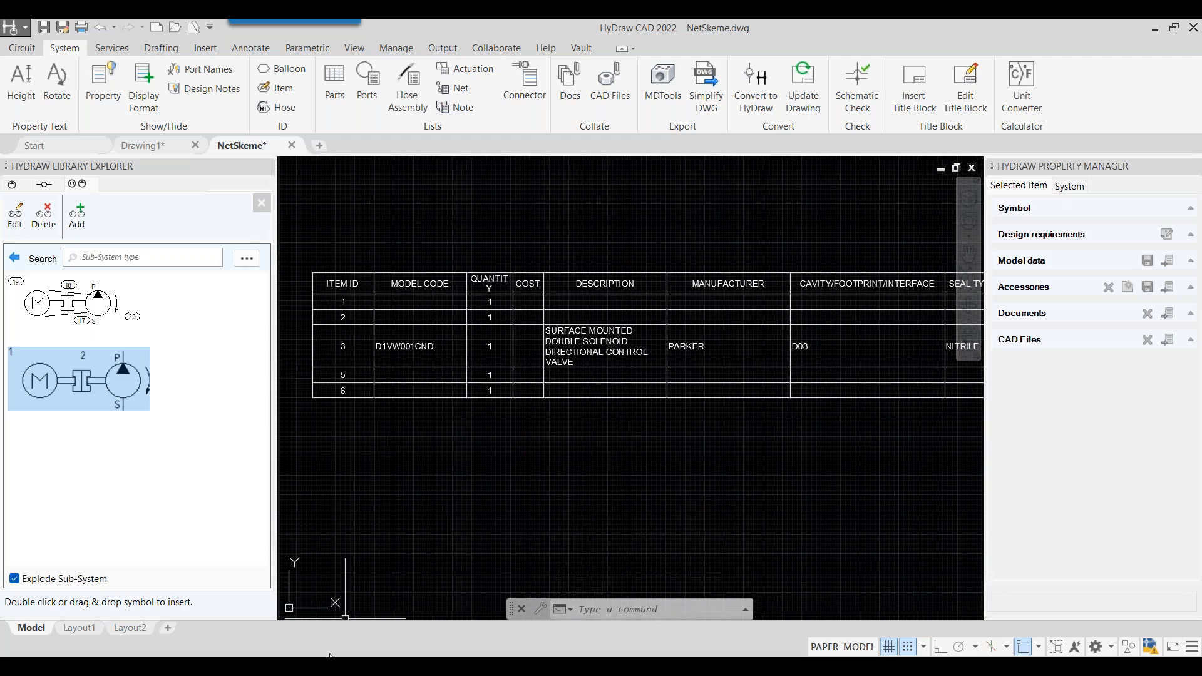
Switch to the NetSkeme canvas, insert a parts list for the schematic, and move the table outside the sheet's right border.
mouse_move(330, 655)
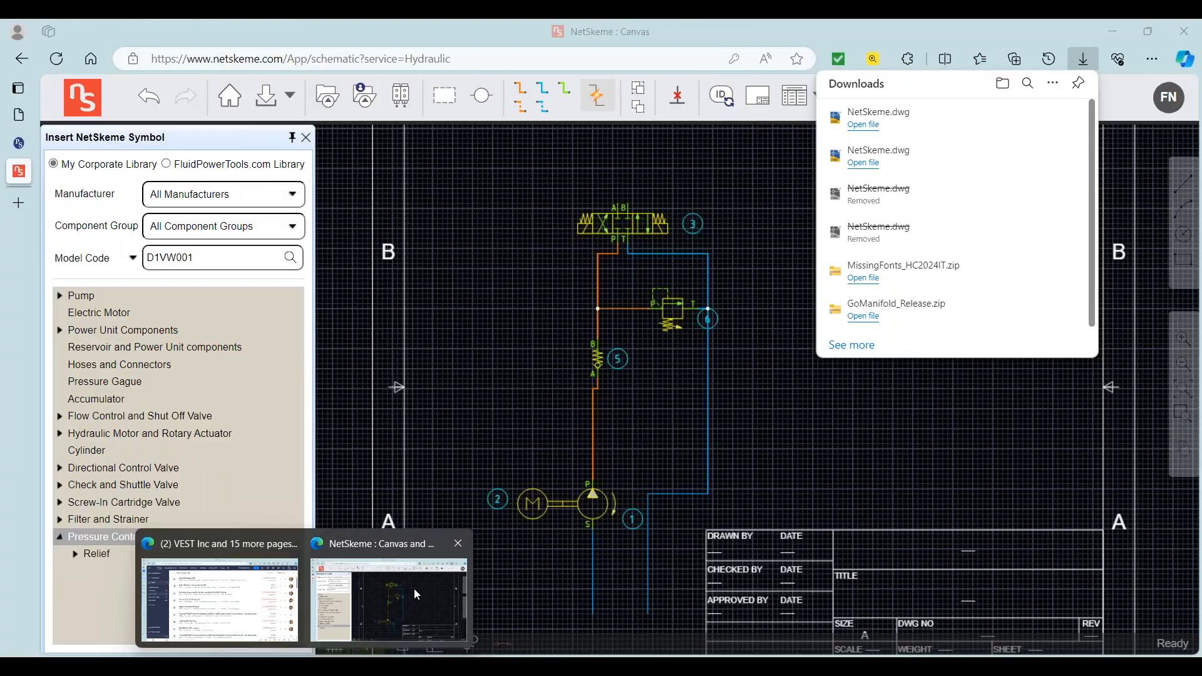
click(415, 588)
middle_drag(536, 324, 407, 423)
click(788, 101)
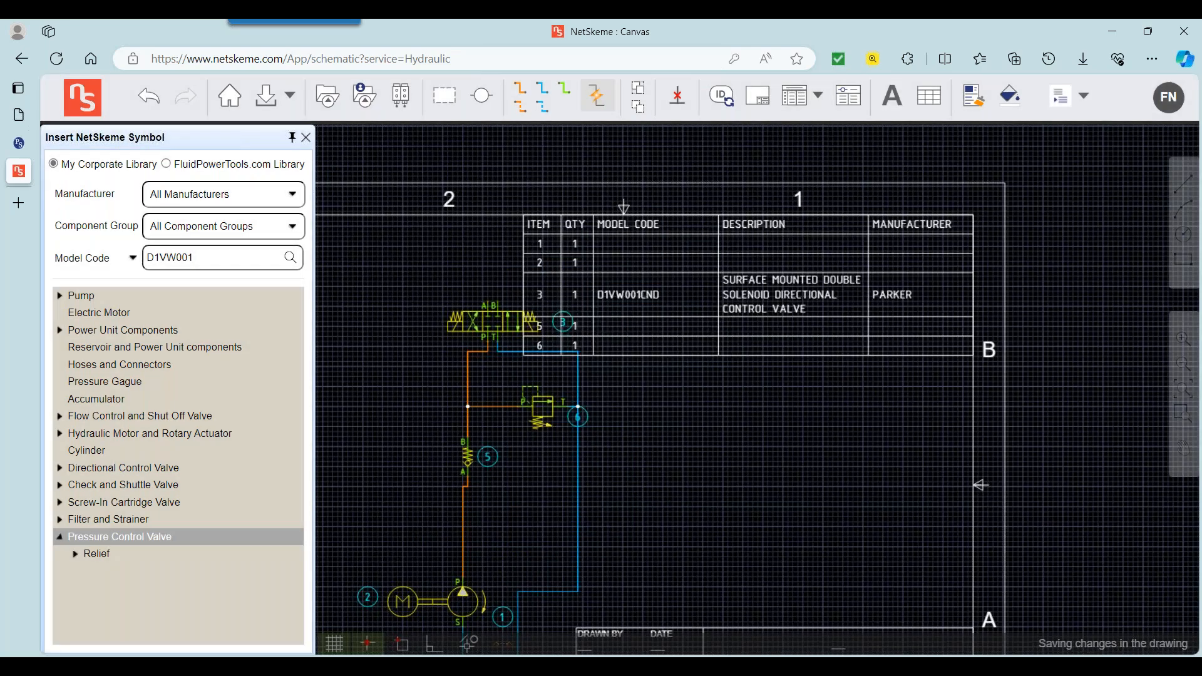
drag(719, 332, 1193, 344)
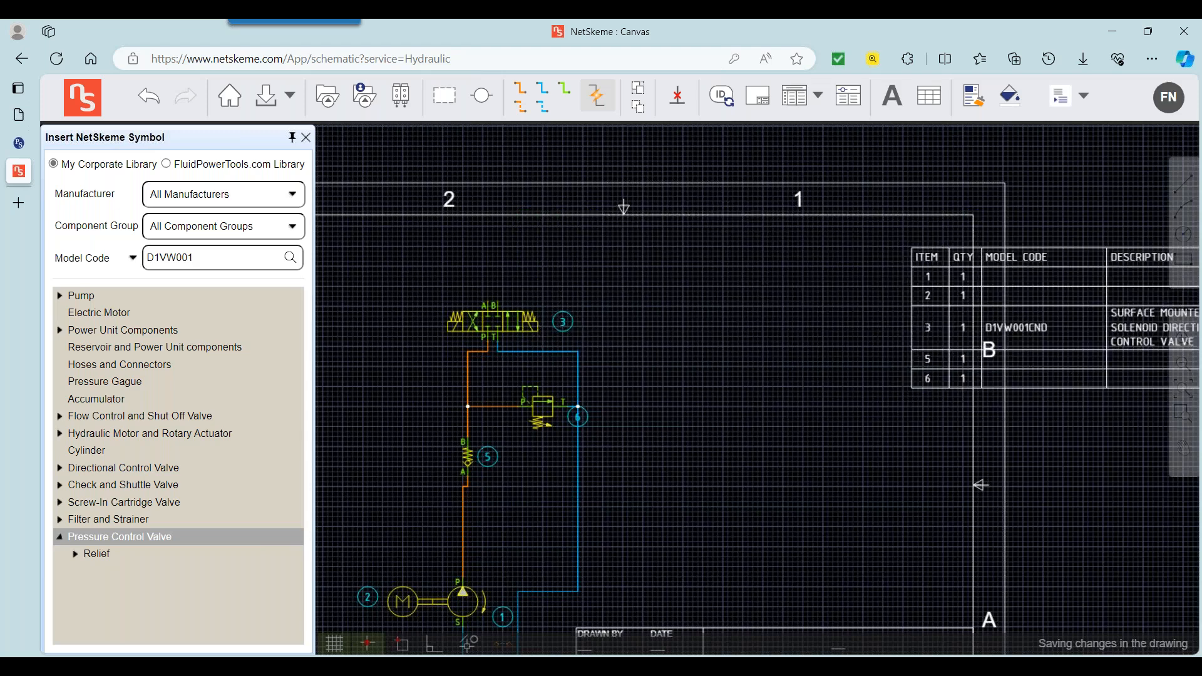
middle_drag(1189, 346, 786, 377)
drag(926, 331, 1067, 301)
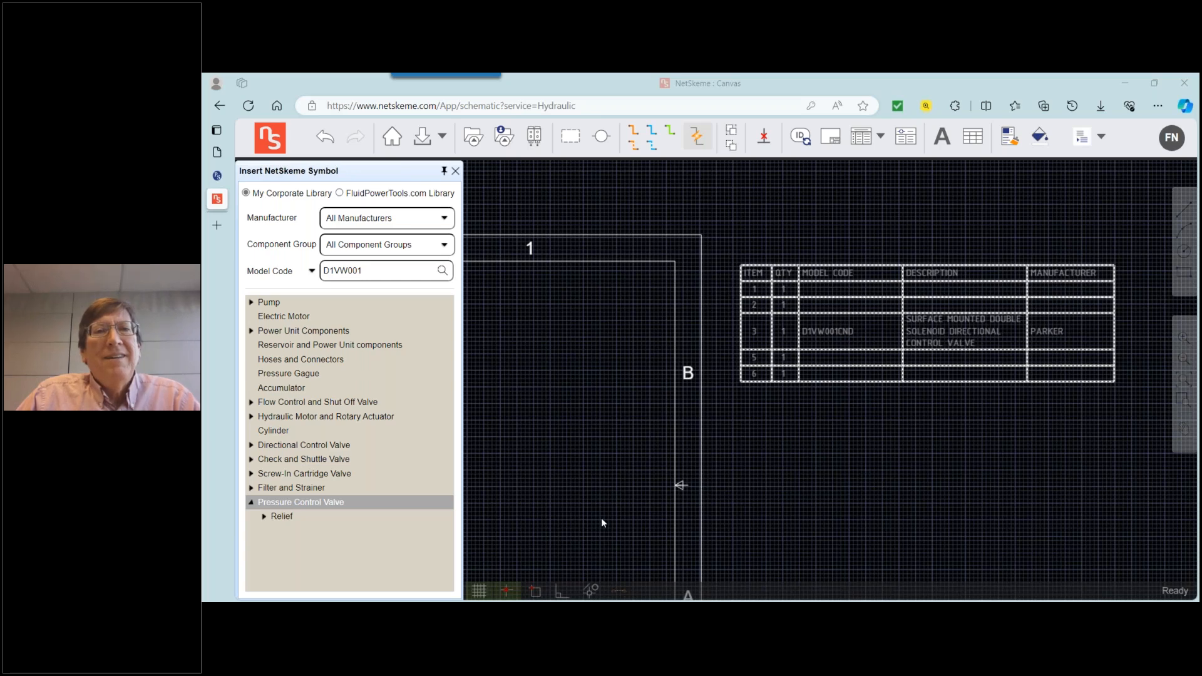
Switch to the PowerPoint webinar presentation, start its slide show from the beginning, and advance to the Winter Webinar Series slide.
mouse_move(571, 614)
click(579, 560)
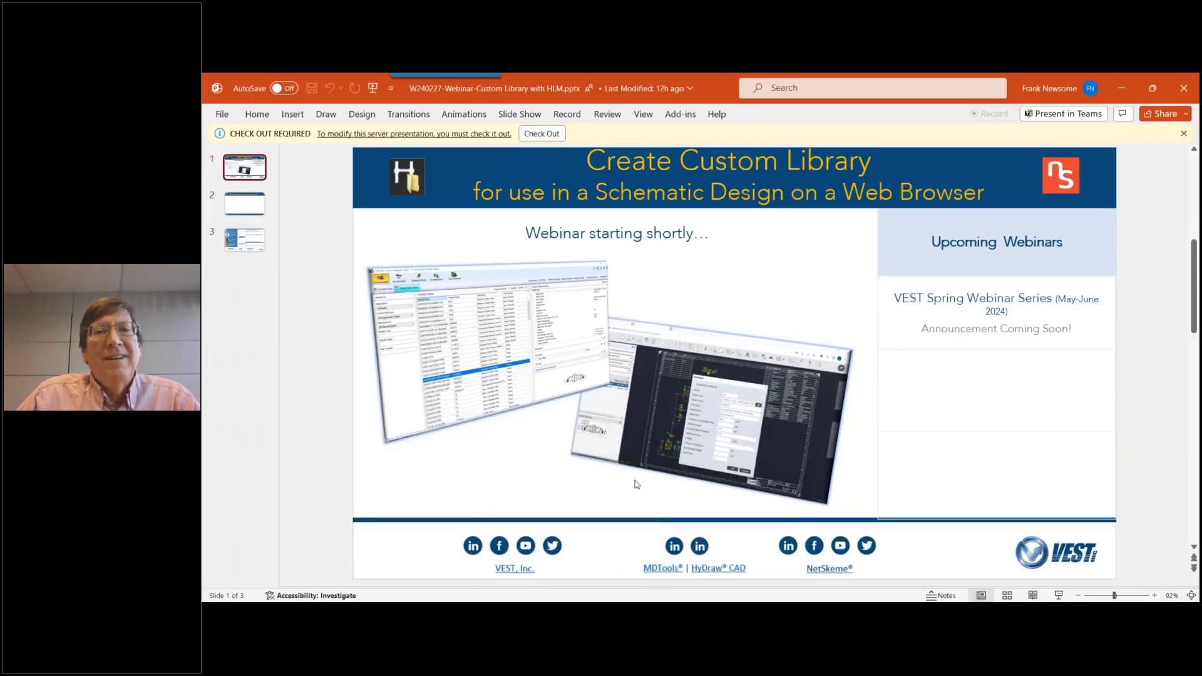
click(244, 232)
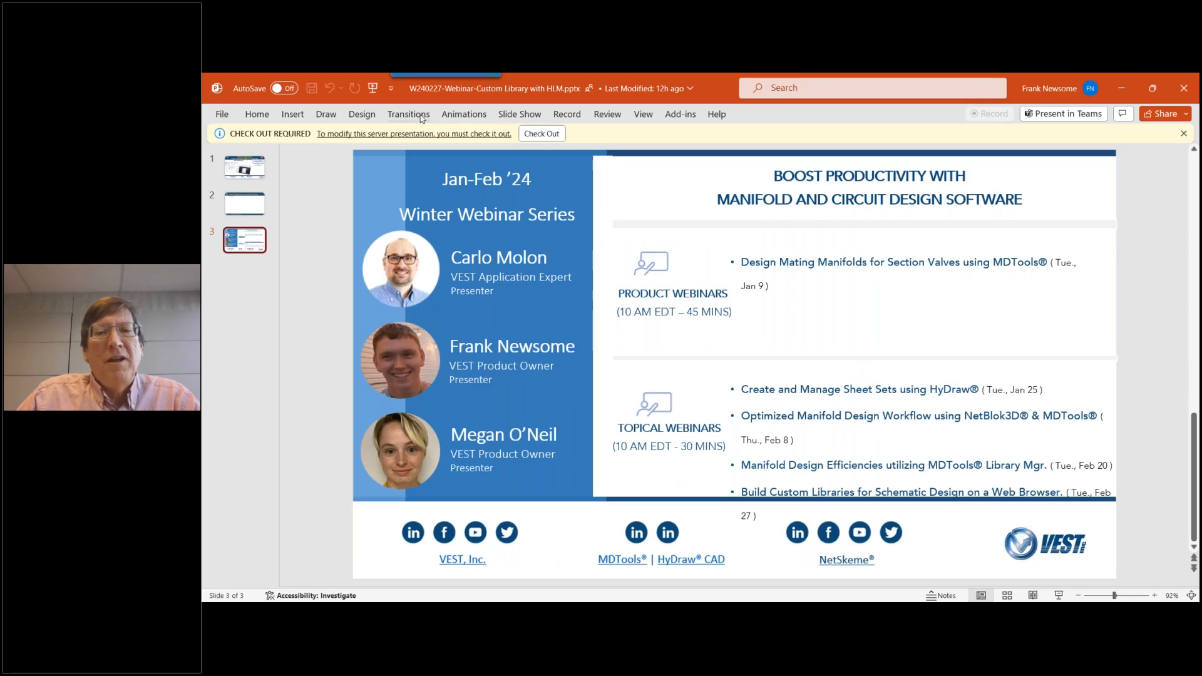
click(511, 114)
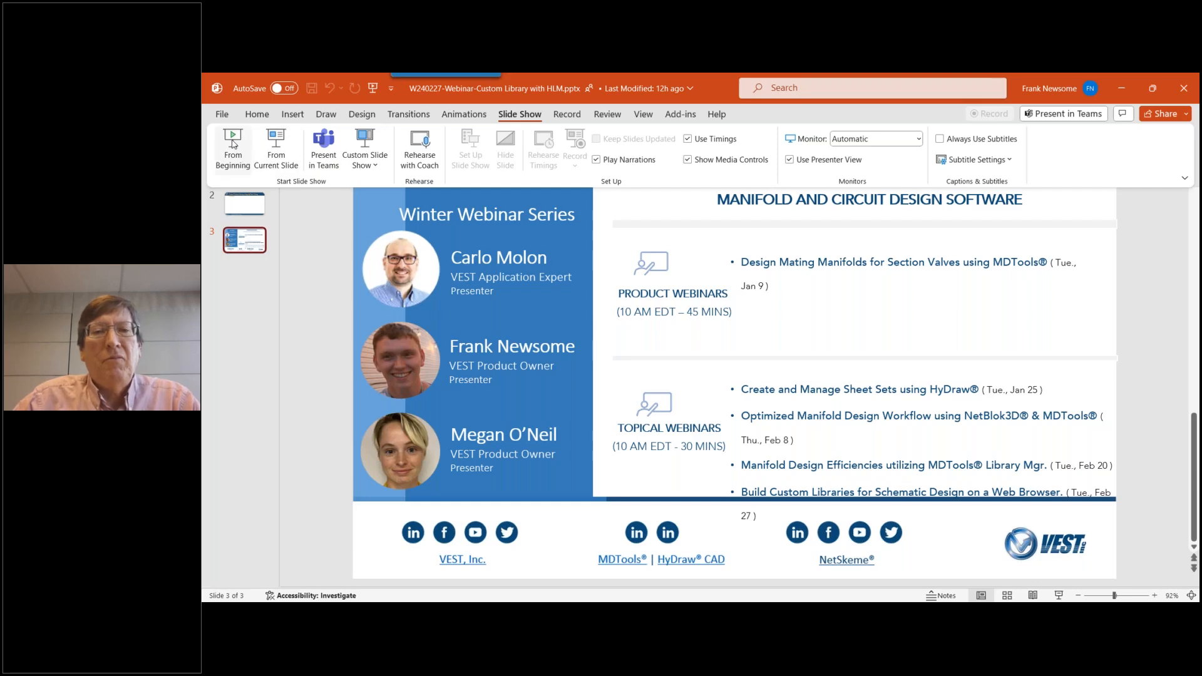
click(244, 160)
click(769, 328)
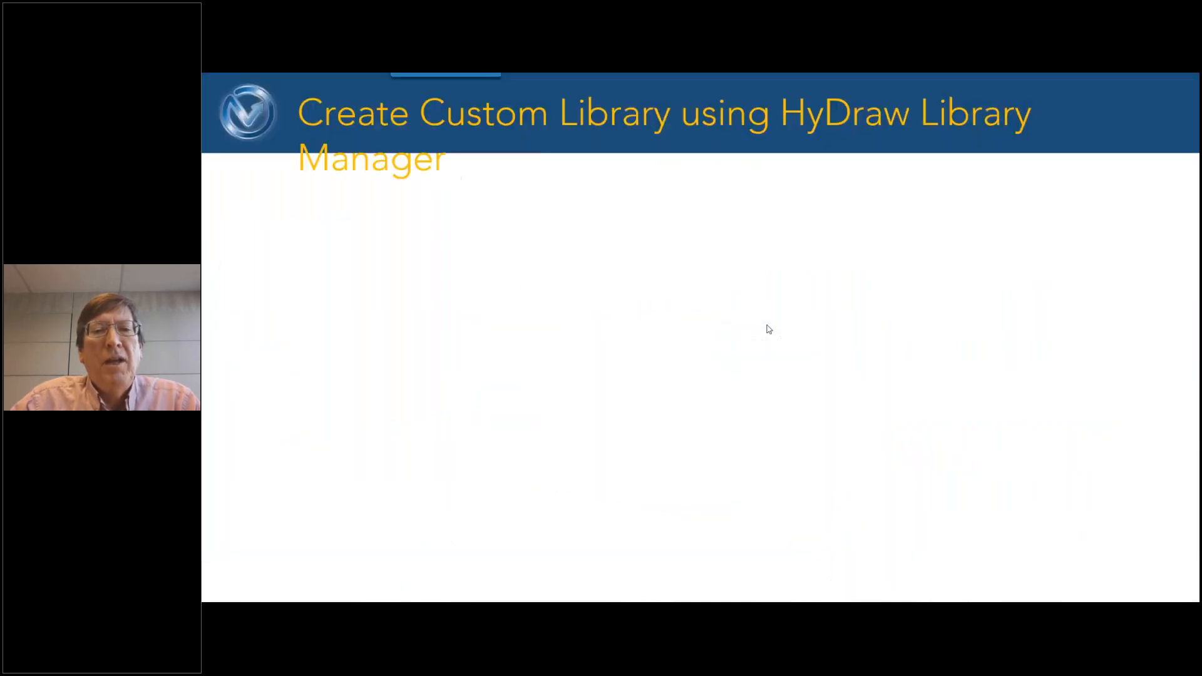
click(768, 328)
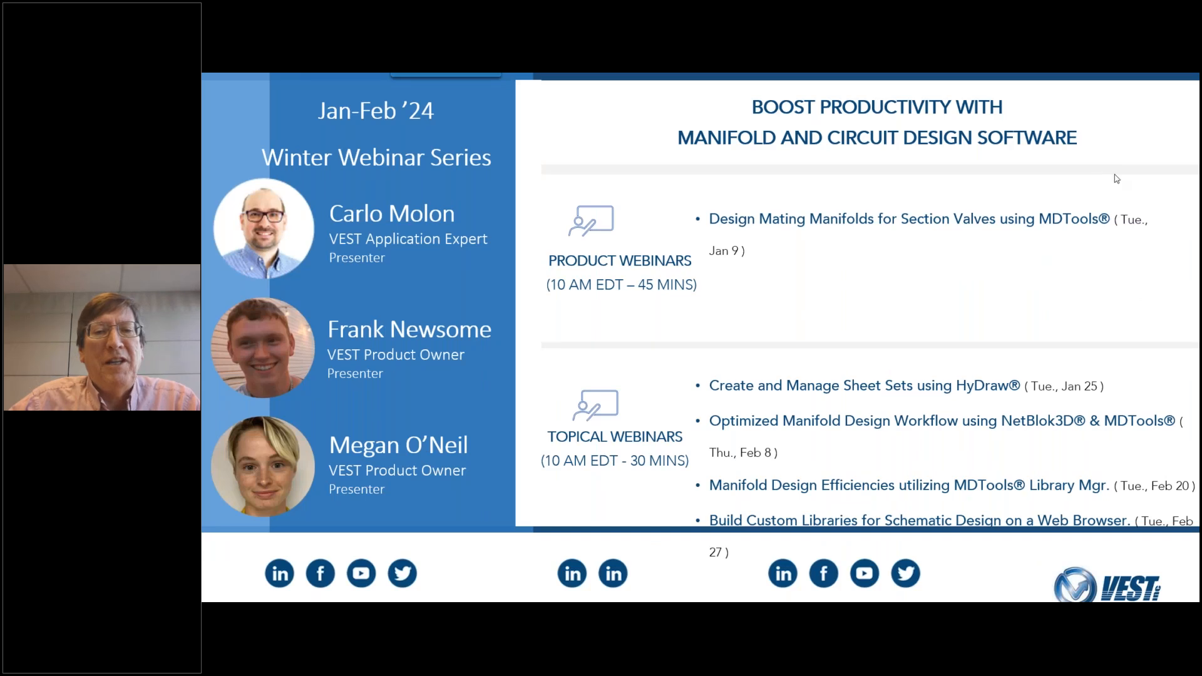